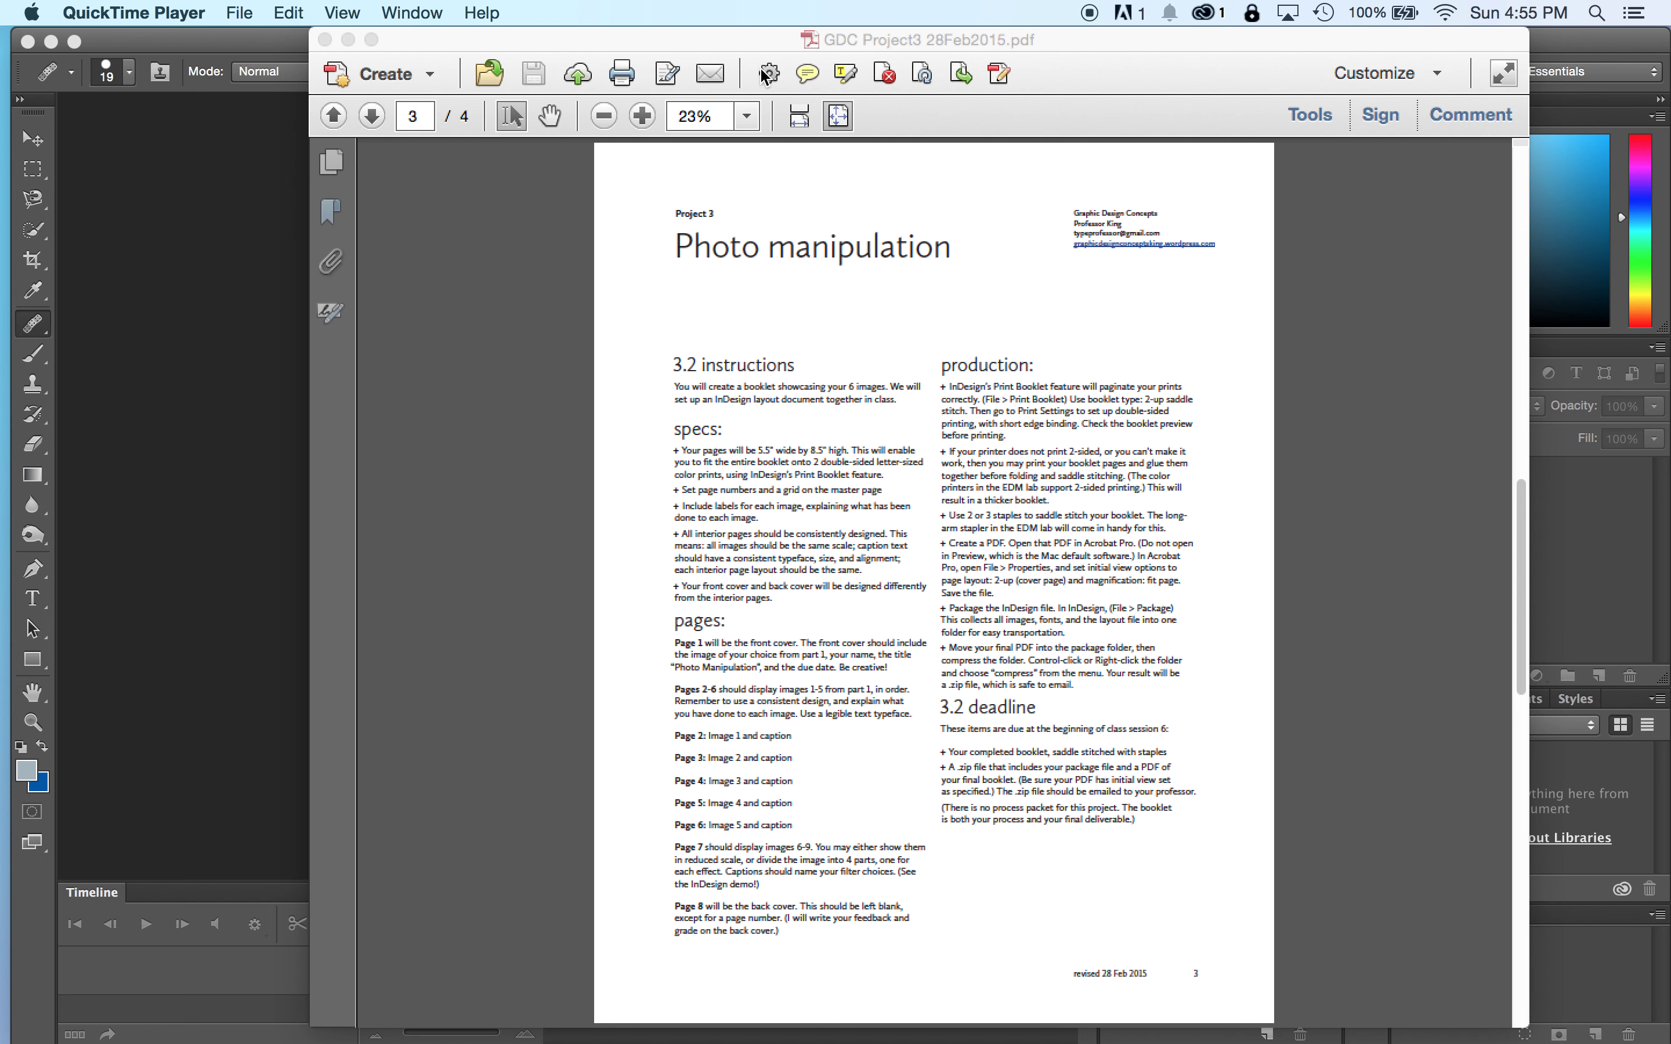
- Drag the Acrobat project brief window about 300 px left, keeping page 3 in view
{"action": "left_click_drag", "start_coordinate": [683, 37], "coordinate": [478, 18]}
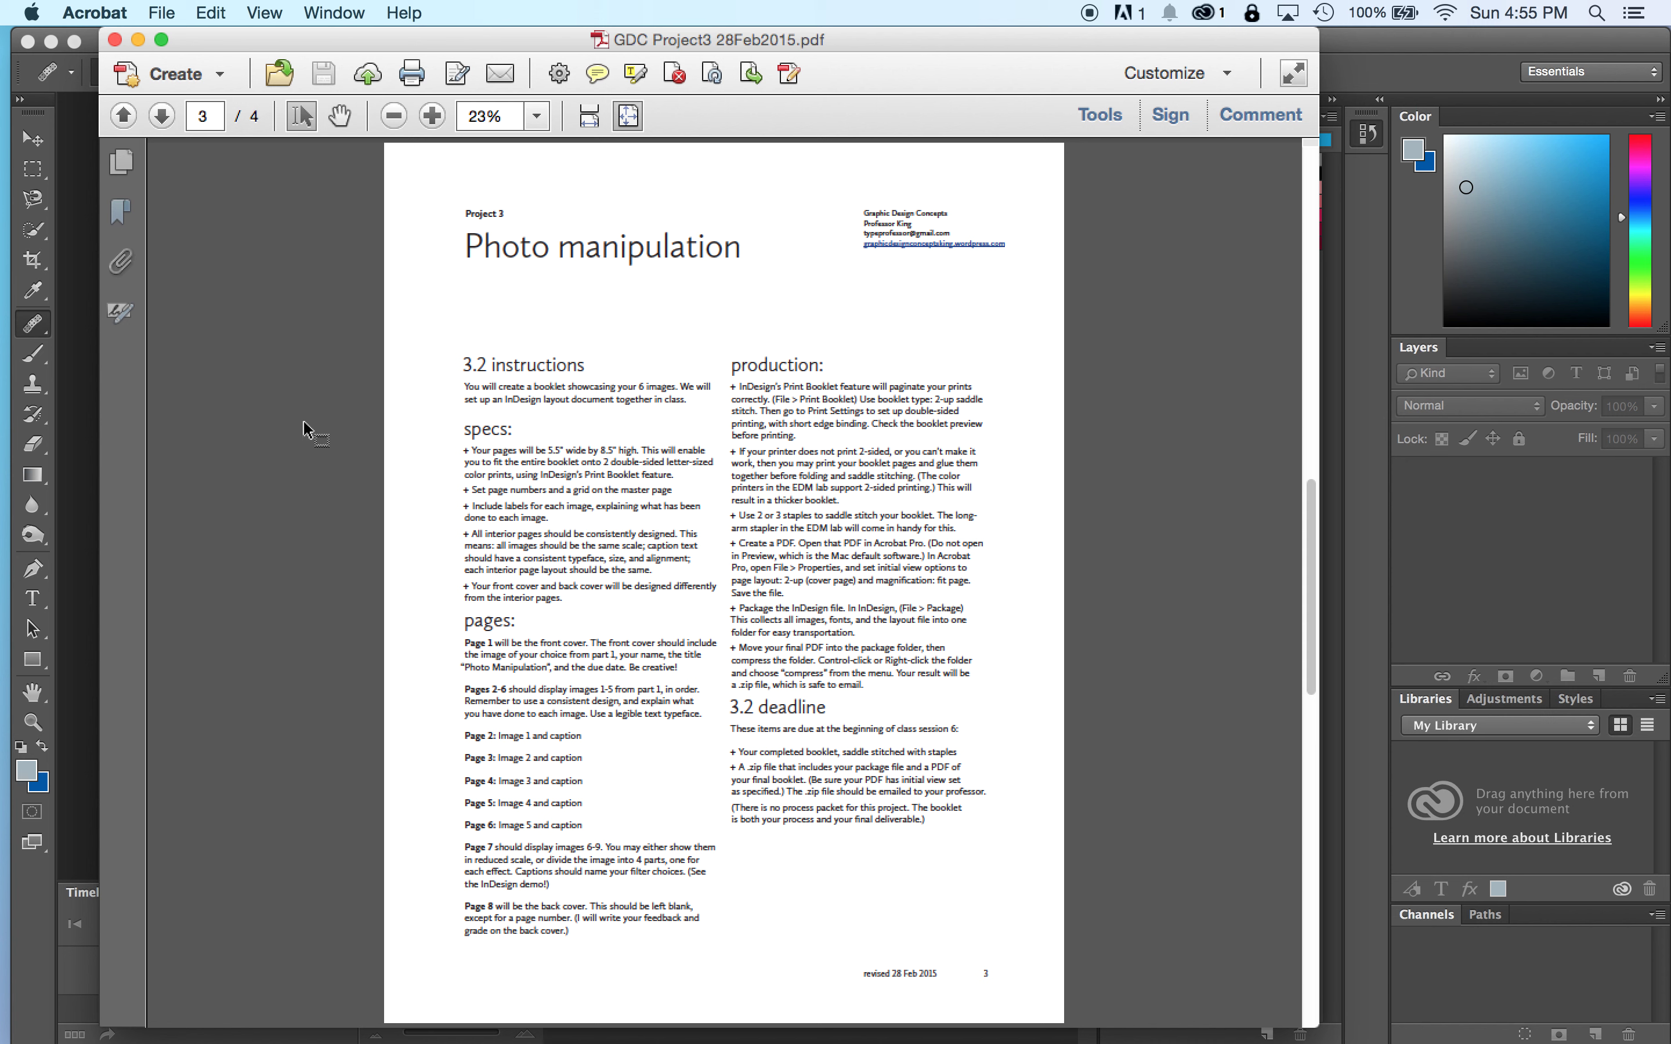
- Scroll through brief pages 1–3 and finish on page 4, the Part 2 details
{"action": "scroll", "coordinate": [304, 429], "scroll_direction": "up", "scroll_amount": 6}
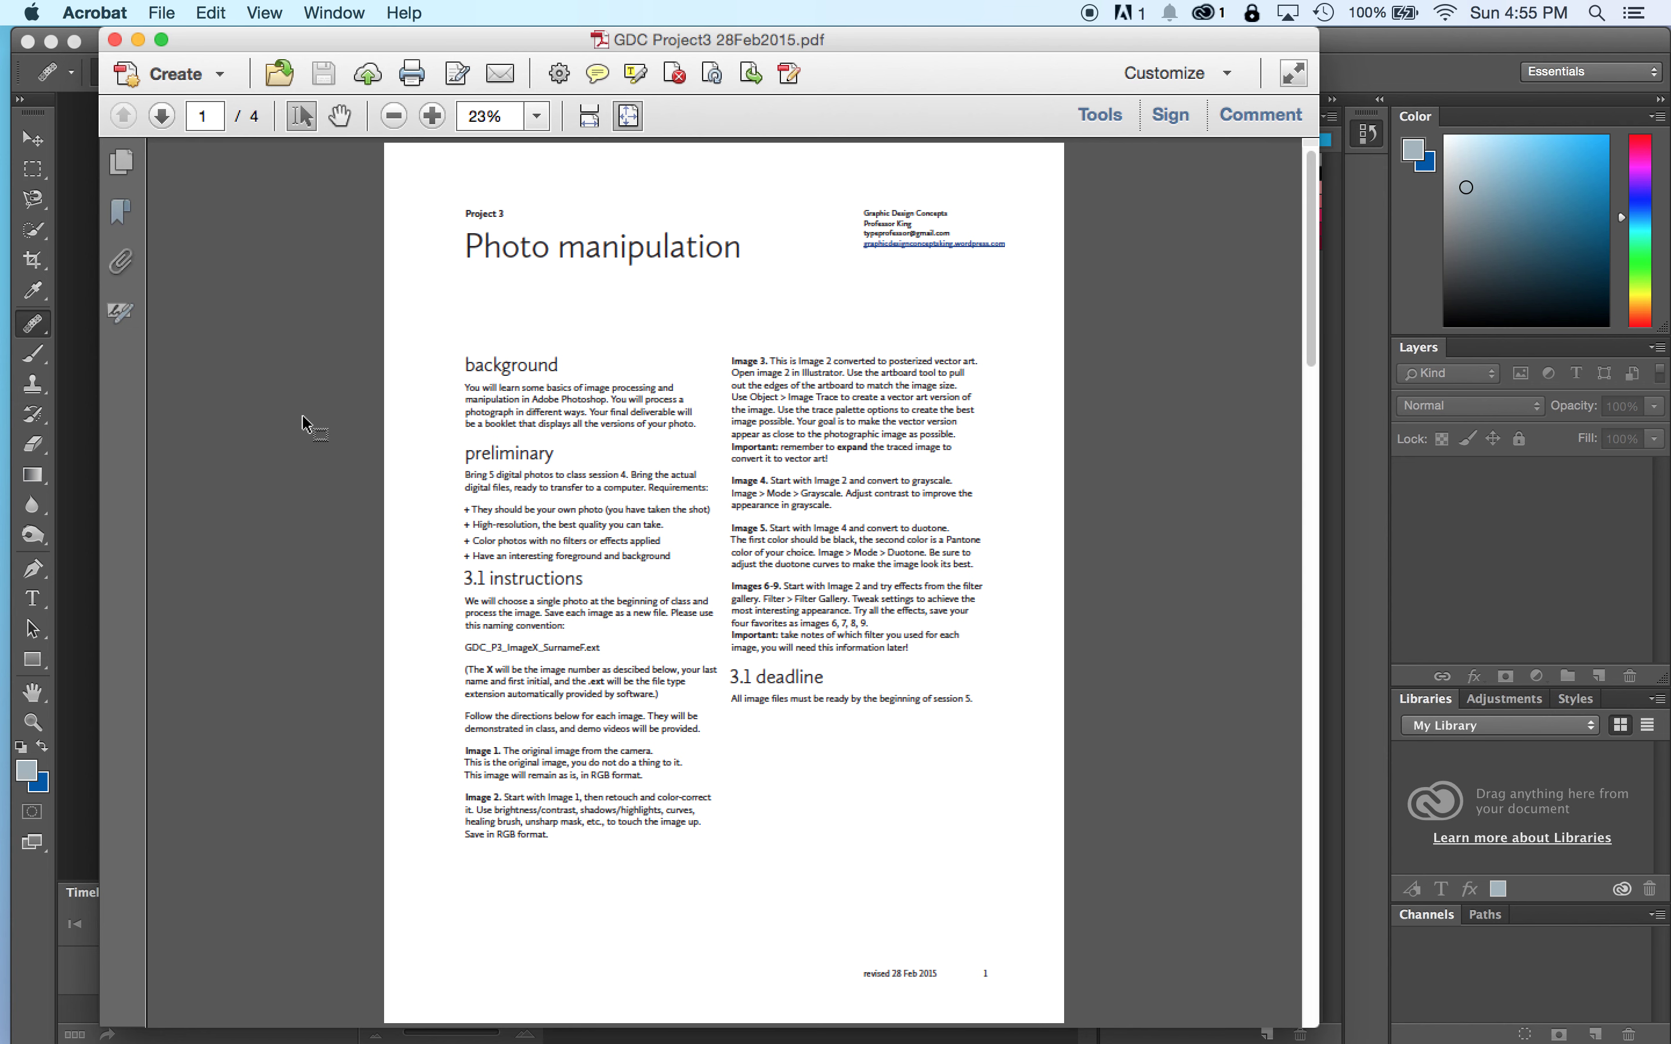
{"action": "scroll", "coordinate": [305, 424], "scroll_direction": "down", "scroll_amount": 2}
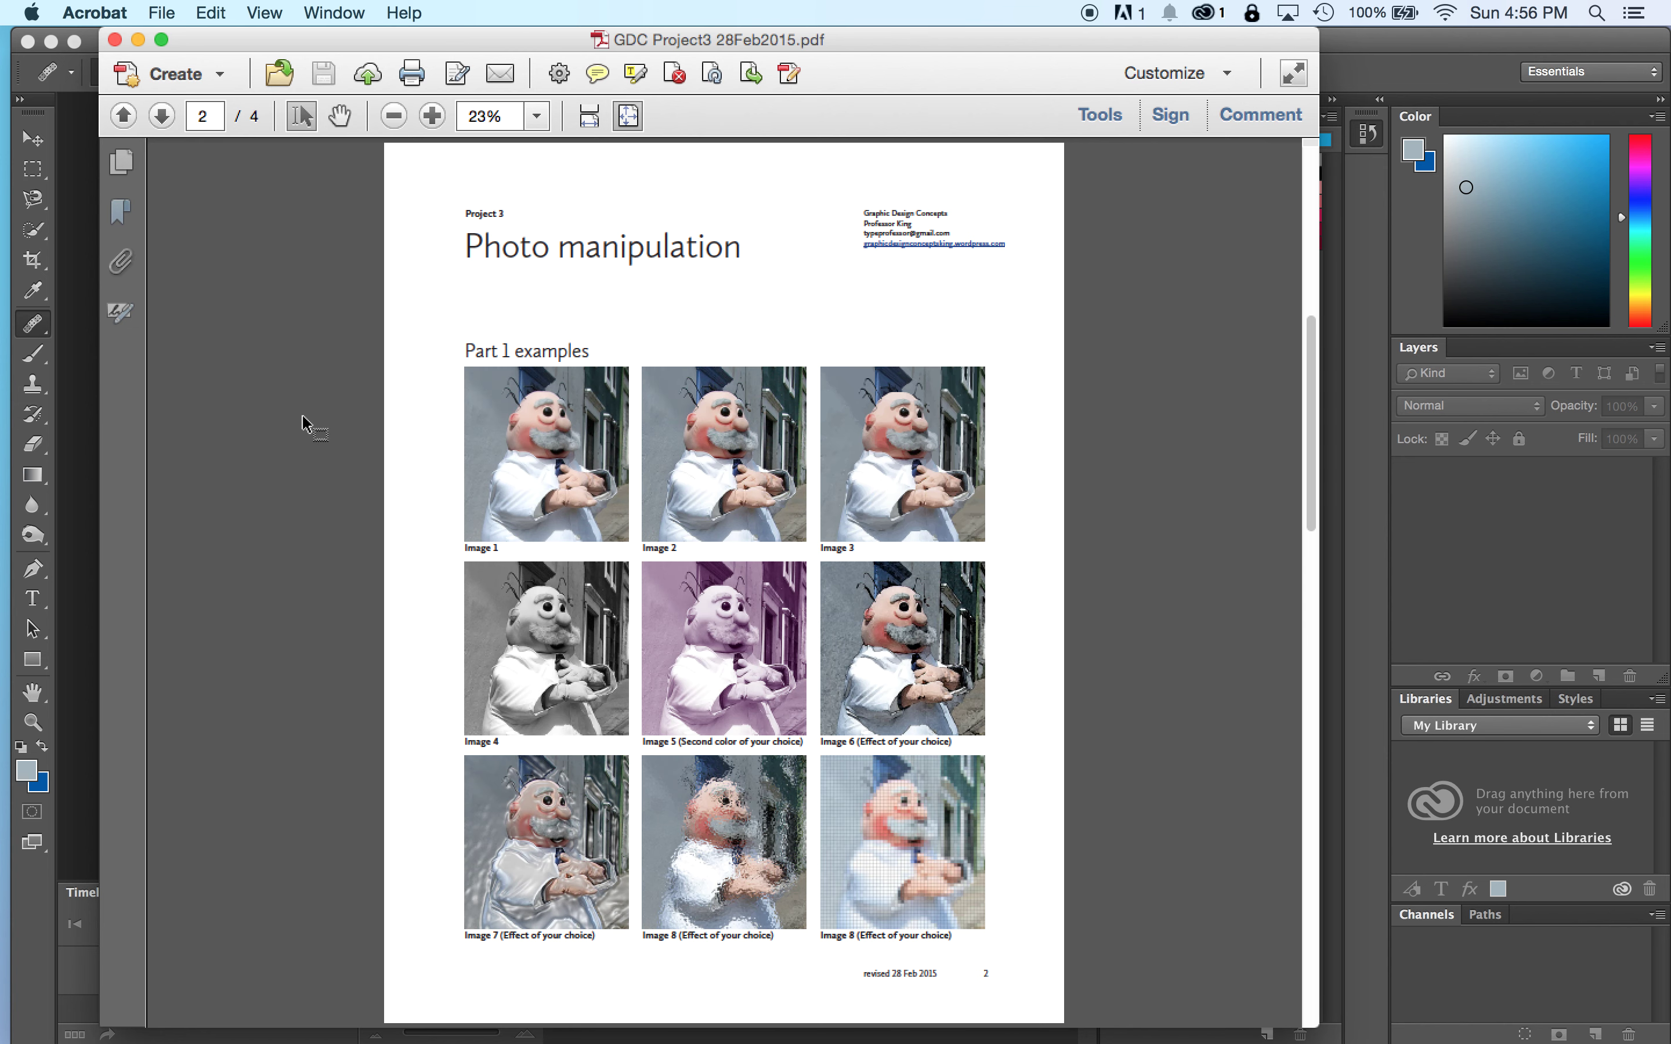
{"action": "scroll", "coordinate": [305, 424], "scroll_direction": "down", "scroll_amount": 2}
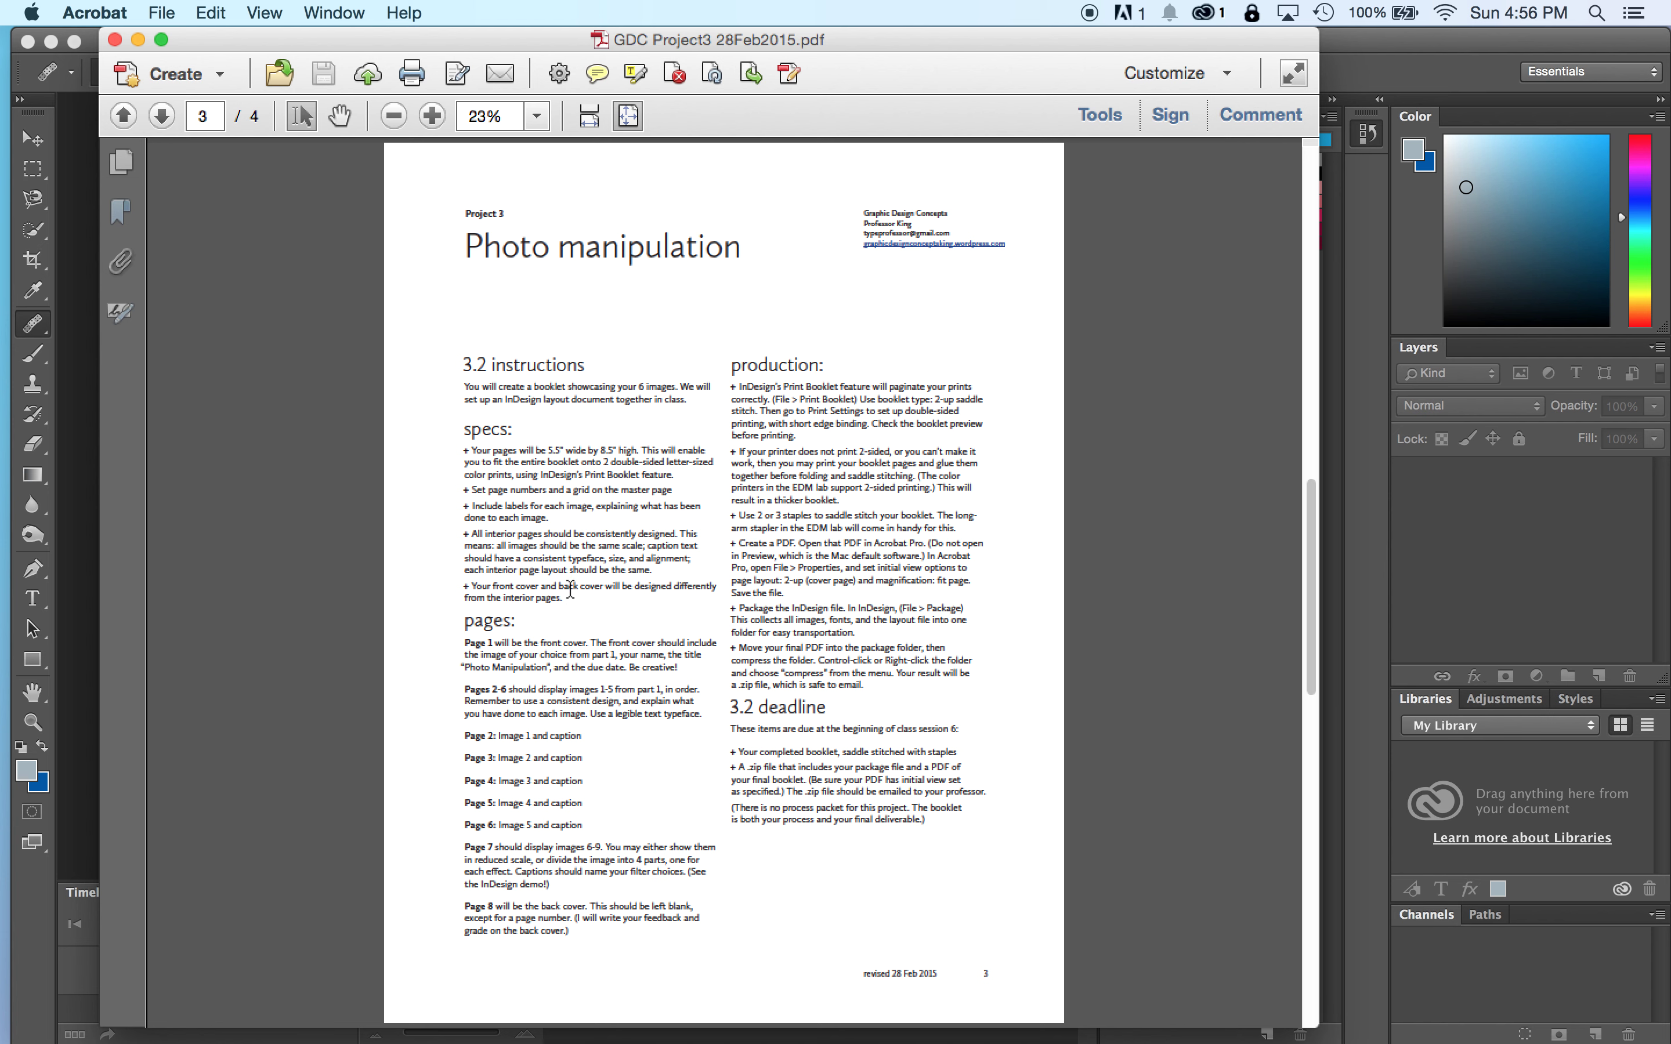
{"action": "scroll", "coordinate": [570, 605], "scroll_direction": "up", "scroll_amount": 3}
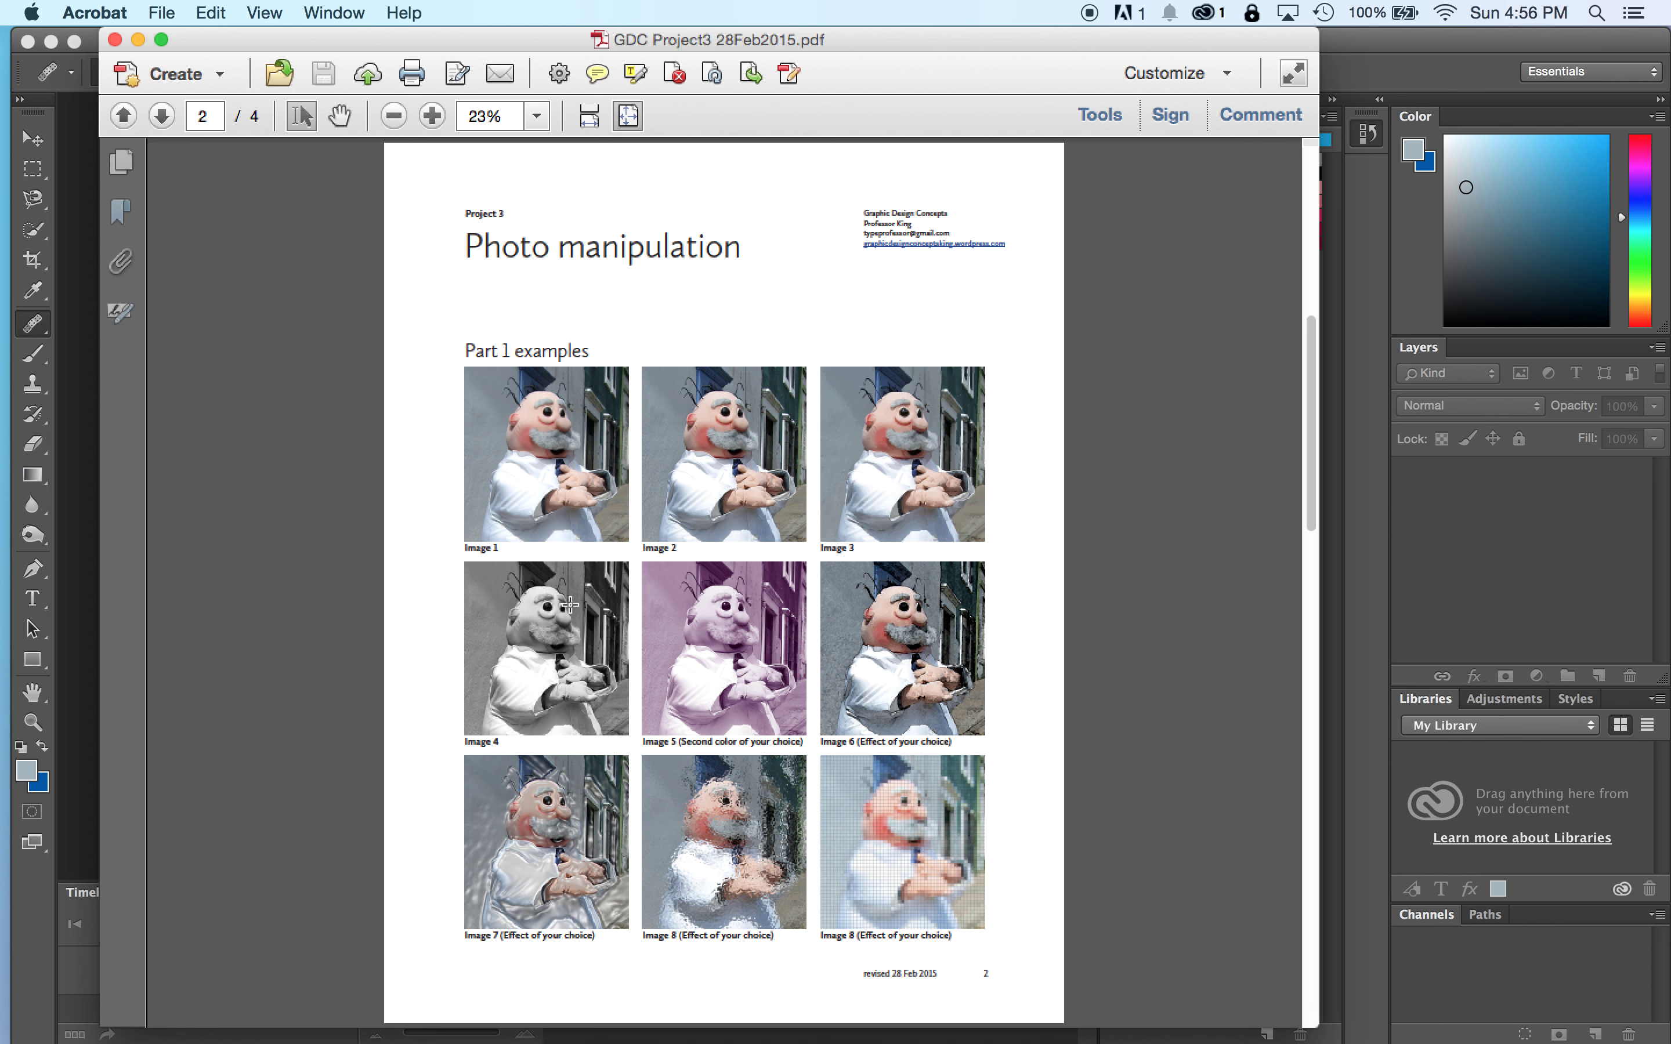
{"action": "scroll", "coordinate": [570, 605], "scroll_direction": "down", "scroll_amount": 3}
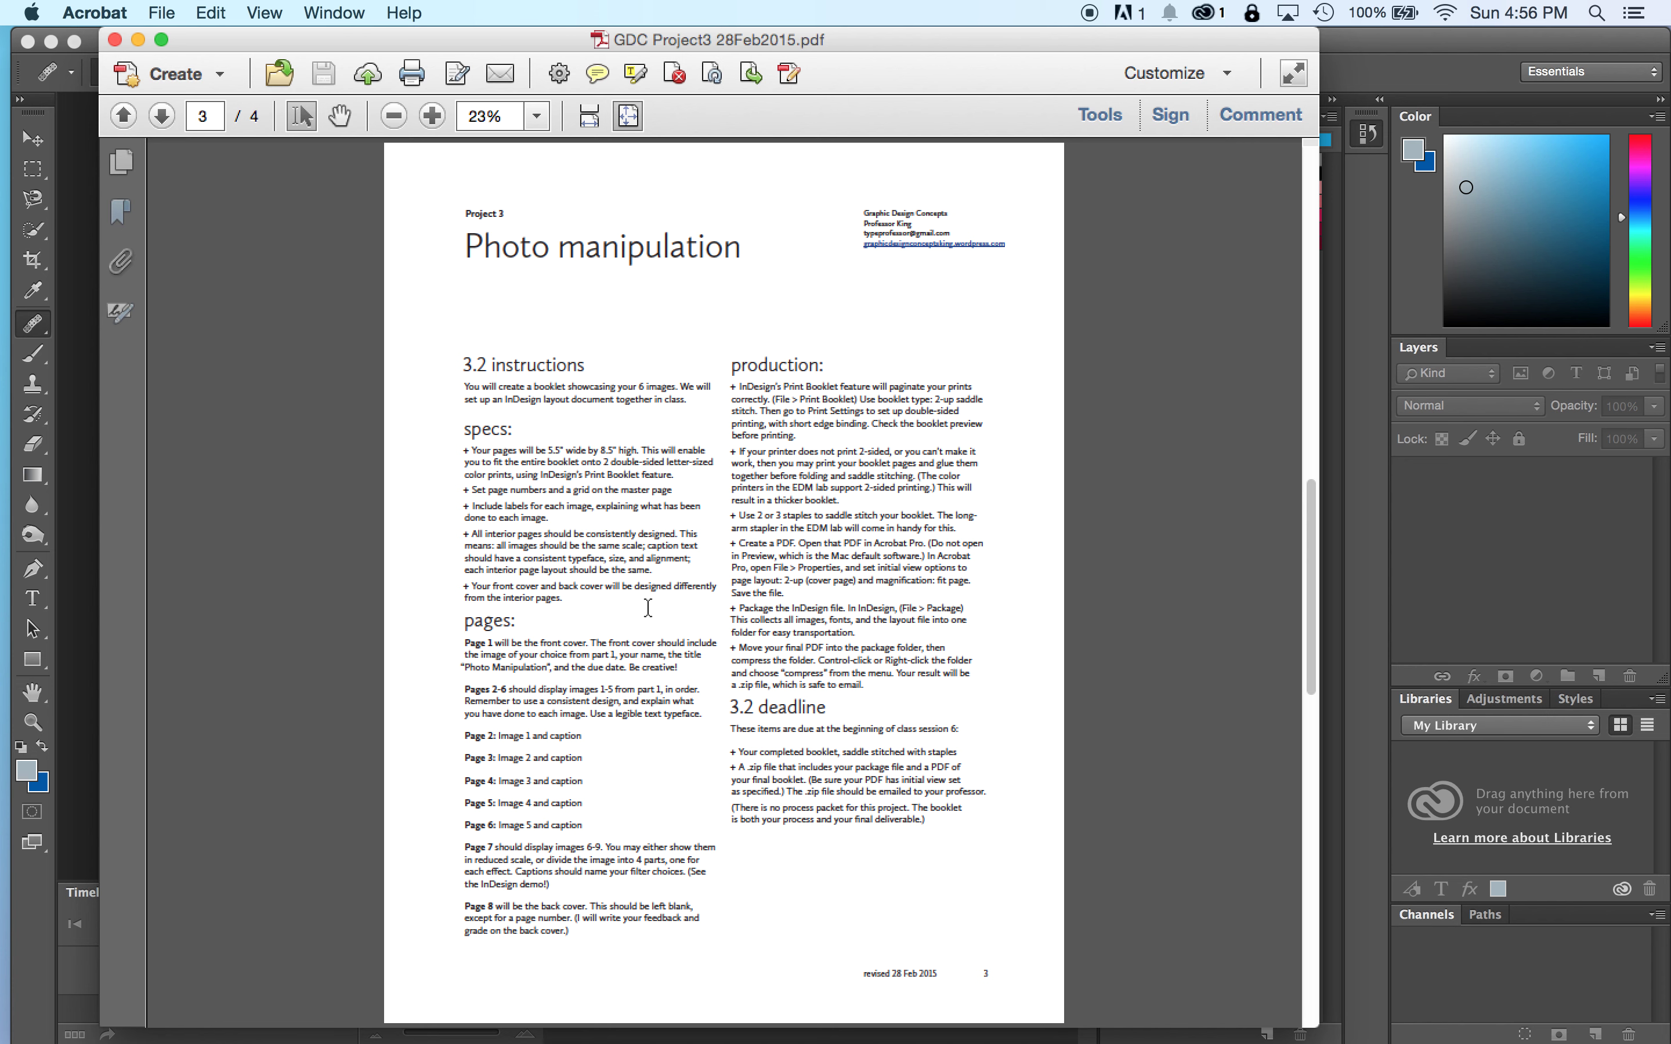
{"action": "scroll", "coordinate": [648, 608], "scroll_direction": "down", "scroll_amount": 3}
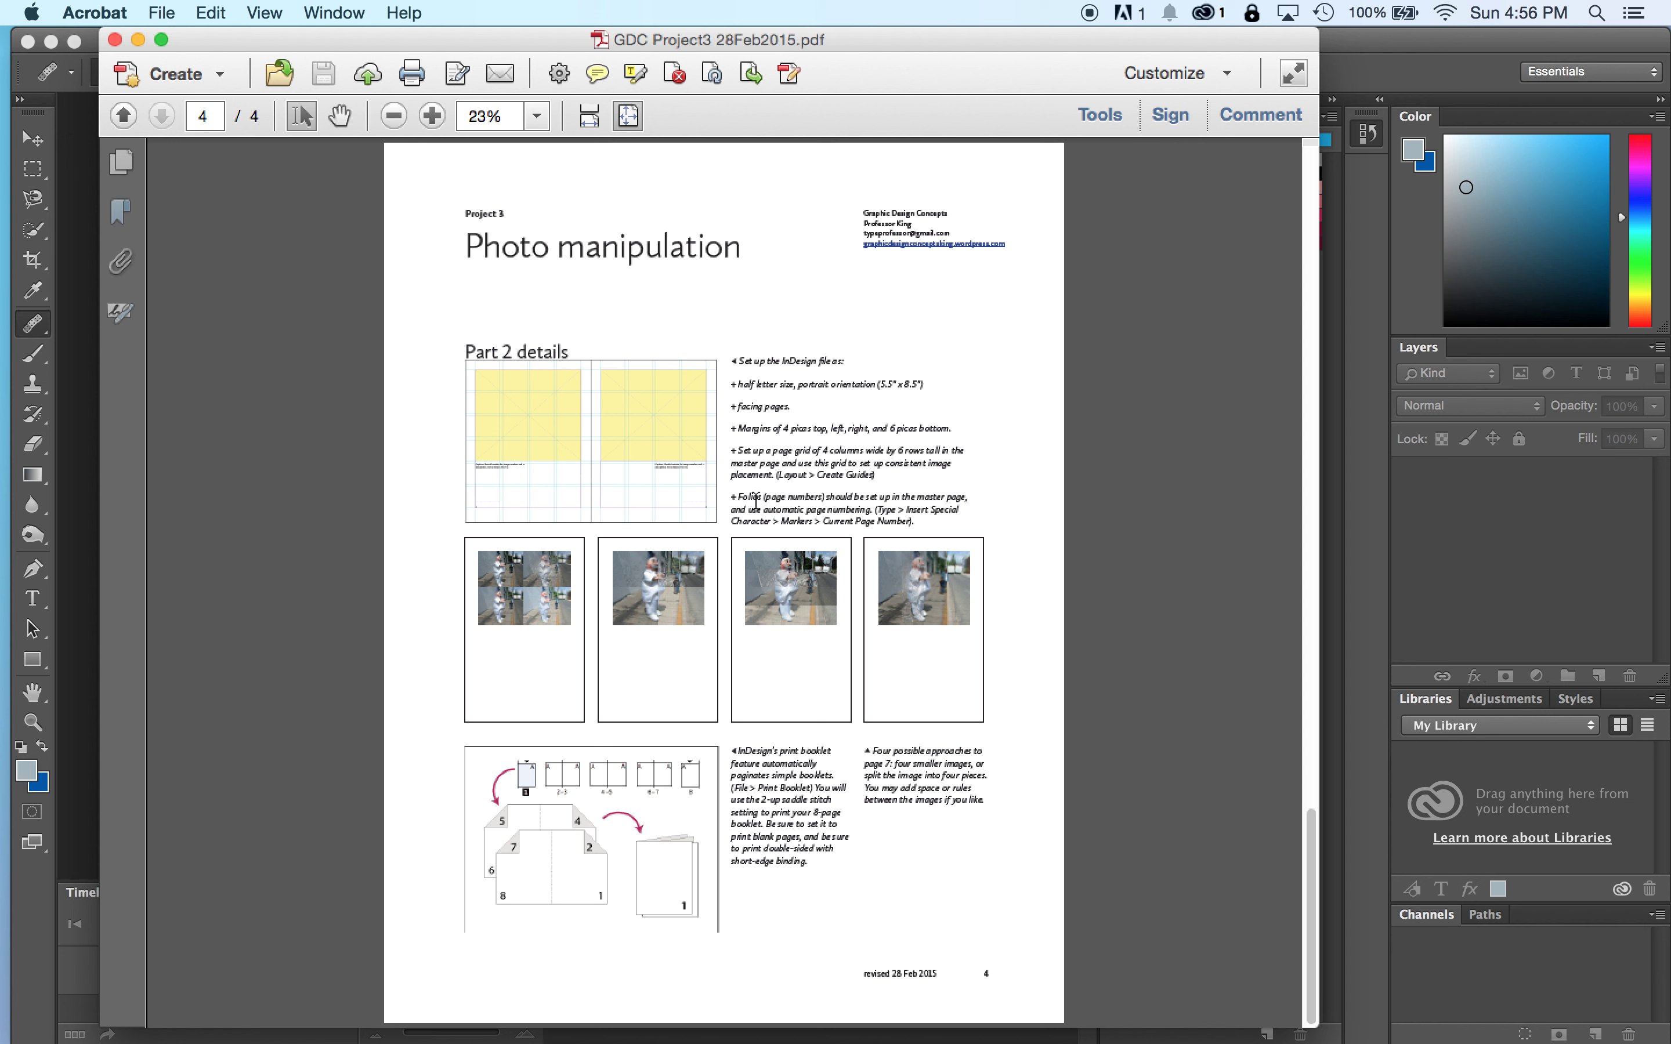
- Read the Part 2 setup details on page 4, then minimize Acrobat to reveal InDesign's welcome screen
{"action": "scroll", "coordinate": [755, 501], "scroll_direction": "up", "scroll_amount": 4, "text": "super"}
{"action": "scroll", "coordinate": [755, 501], "scroll_direction": "down", "scroll_amount": 2}
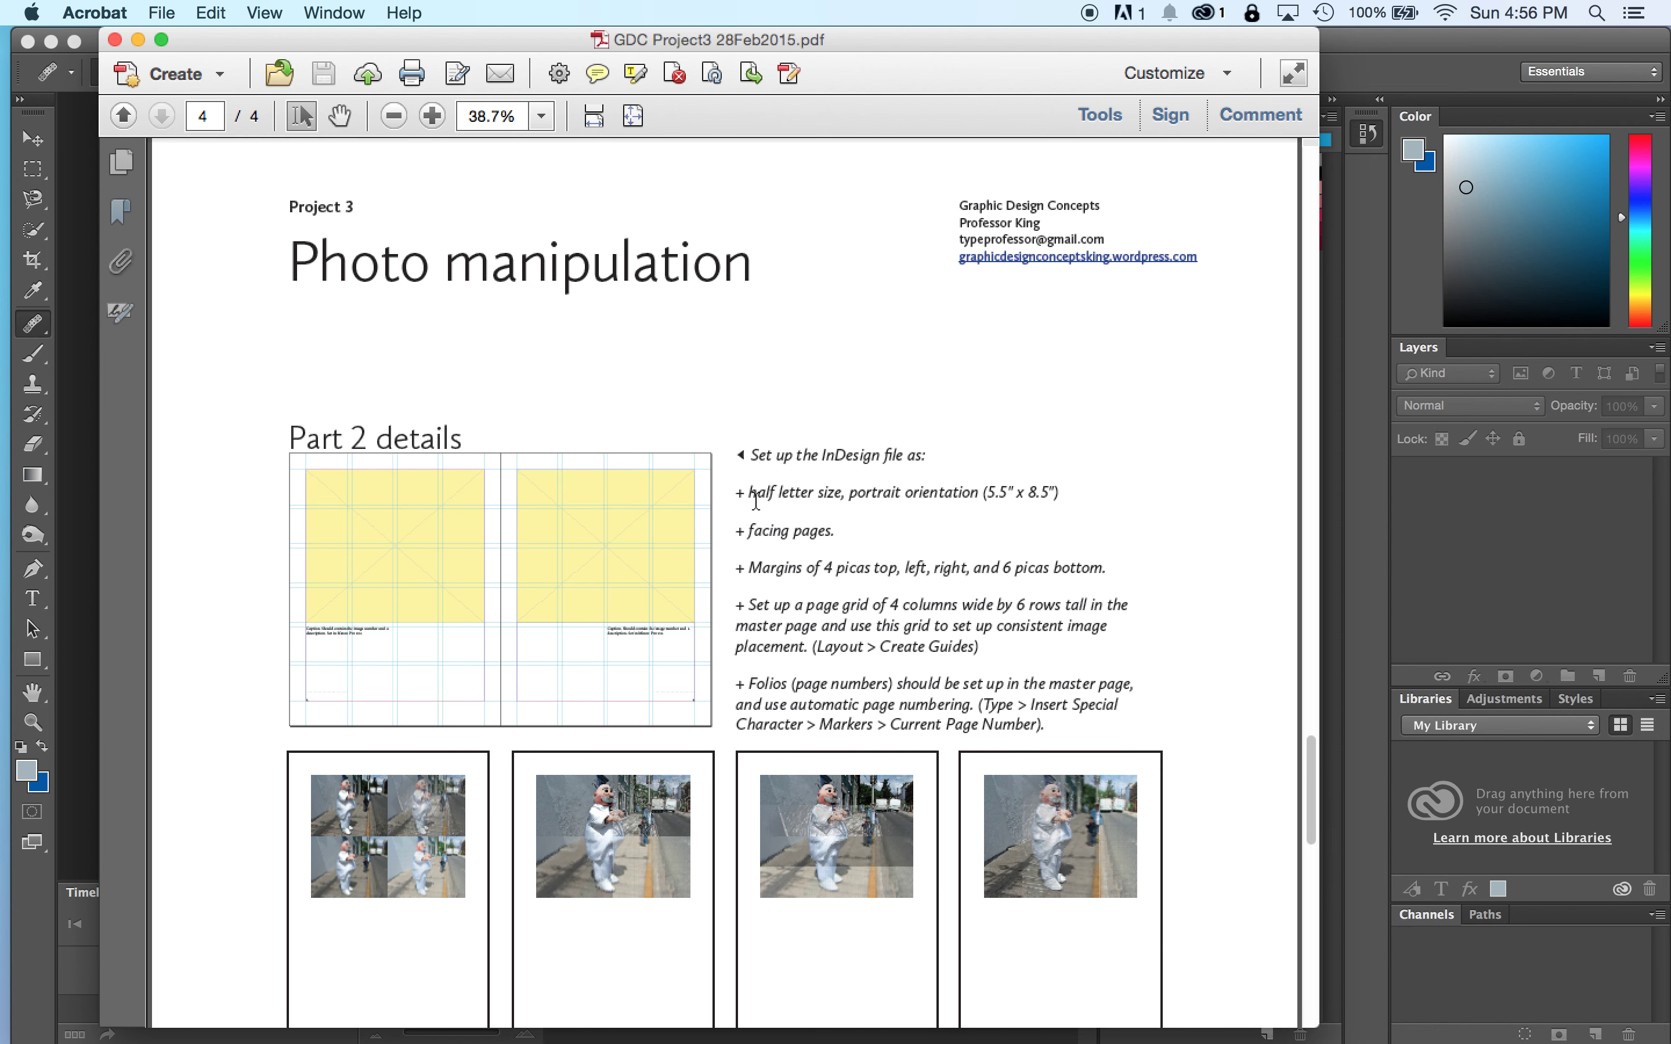
{"action": "scroll", "coordinate": [755, 501], "scroll_direction": "down", "scroll_amount": 3}
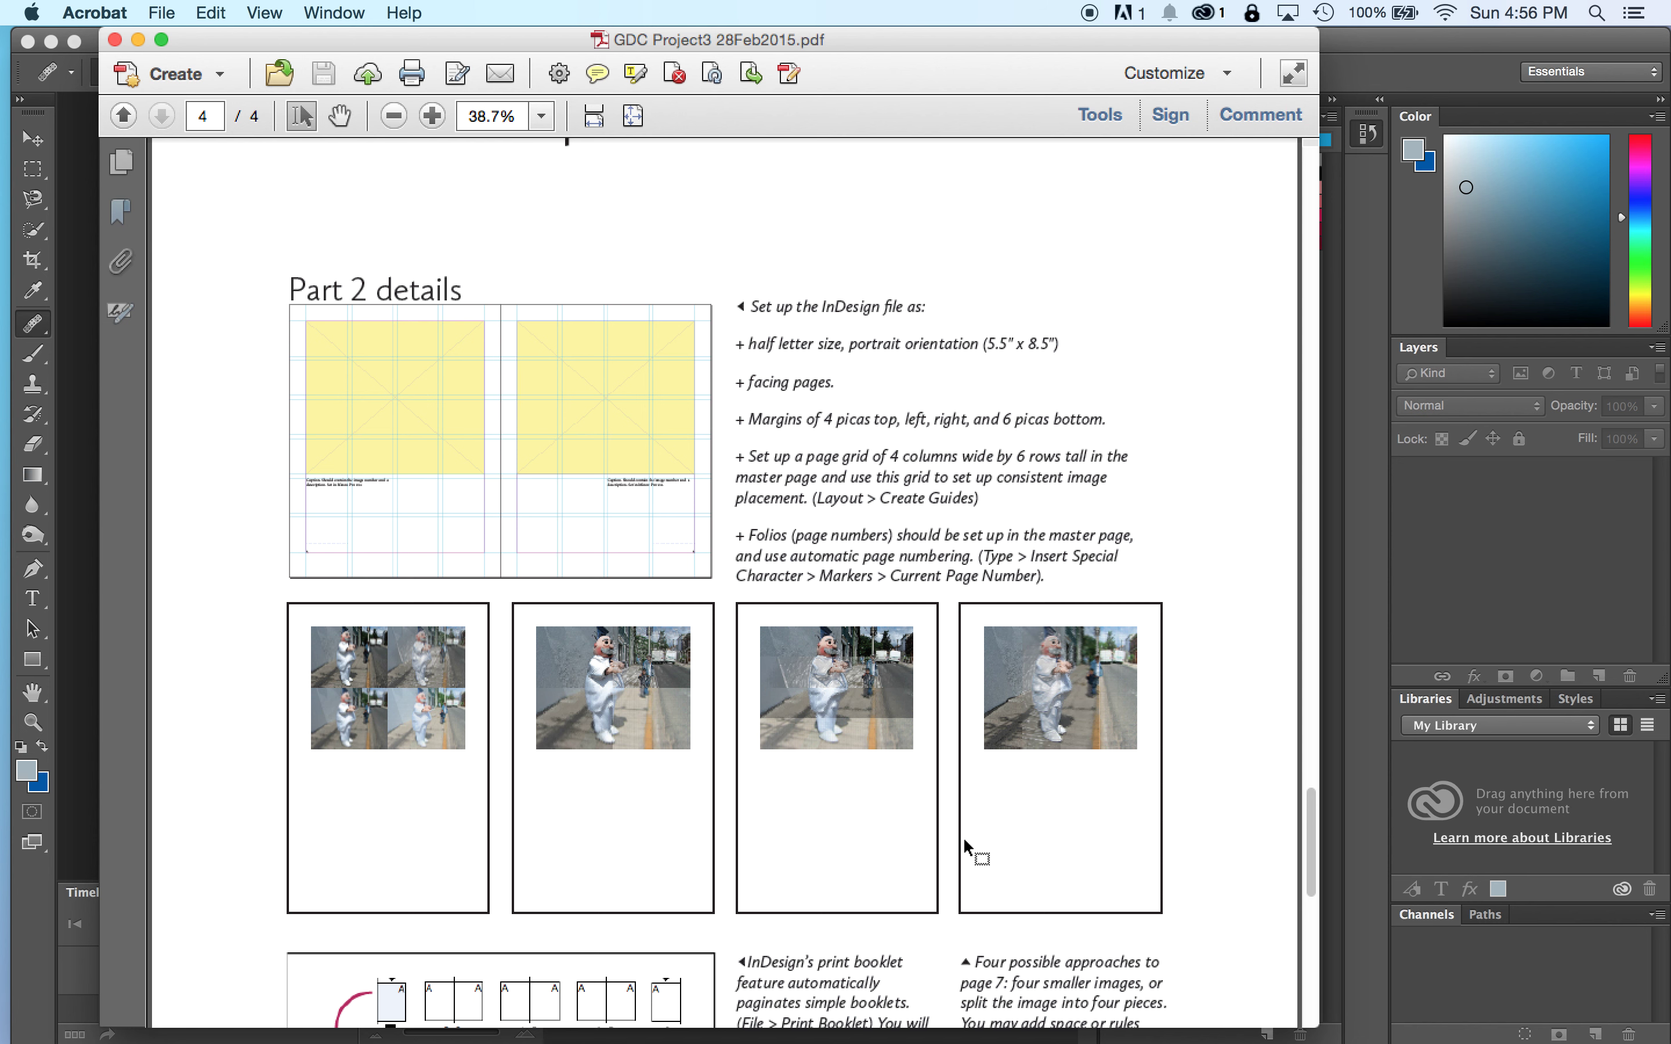
{"action": "scroll", "coordinate": [967, 848], "scroll_direction": "down", "scroll_amount": 3}
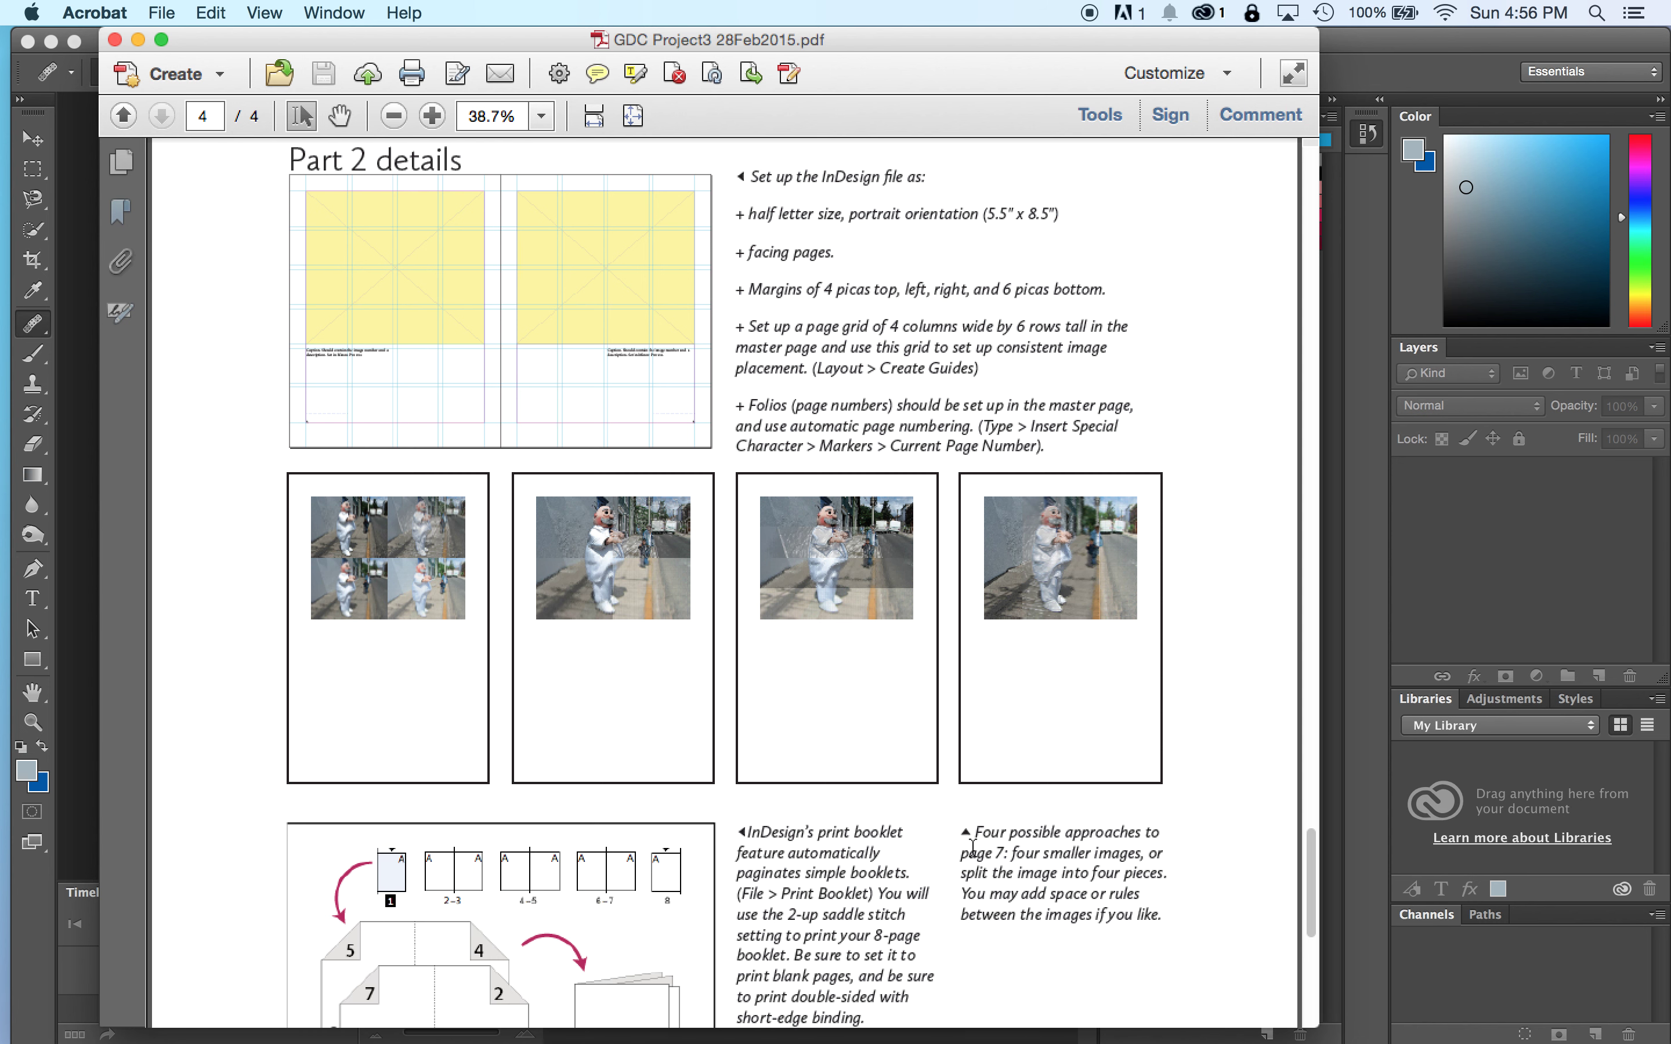
{"action": "scroll", "coordinate": [972, 848], "scroll_direction": "down", "scroll_amount": 4}
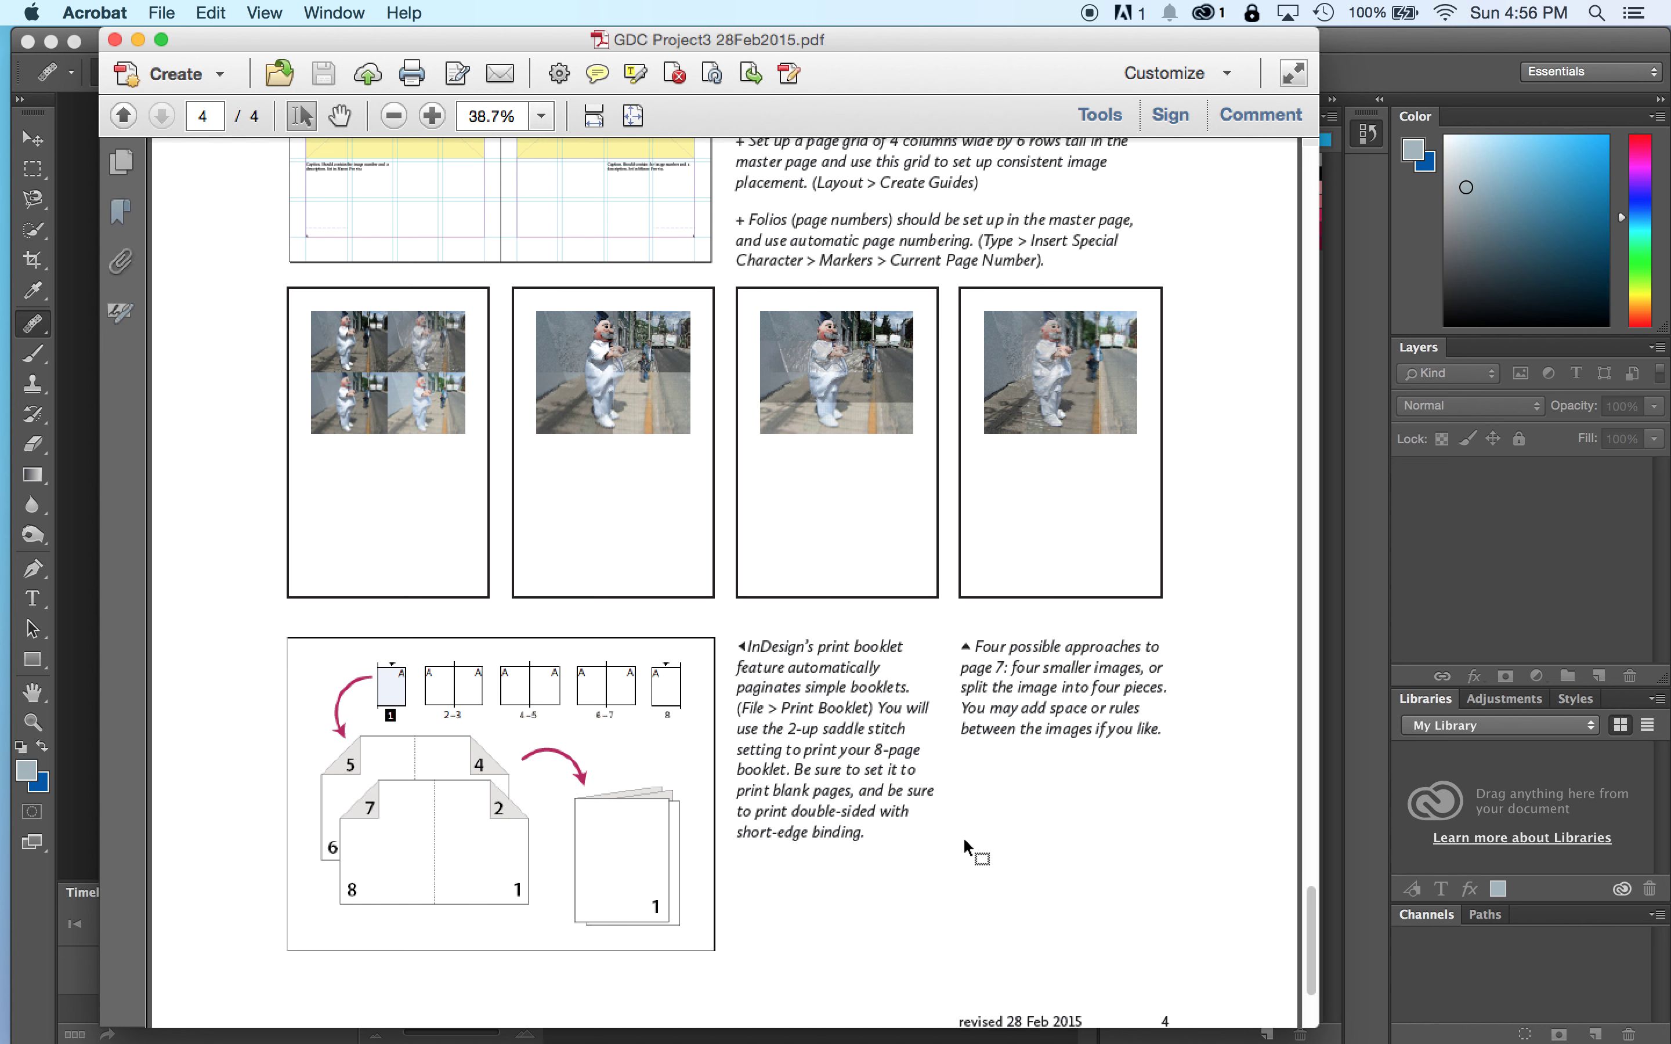
{"action": "scroll", "coordinate": [963, 837], "scroll_direction": "down", "scroll_amount": 2}
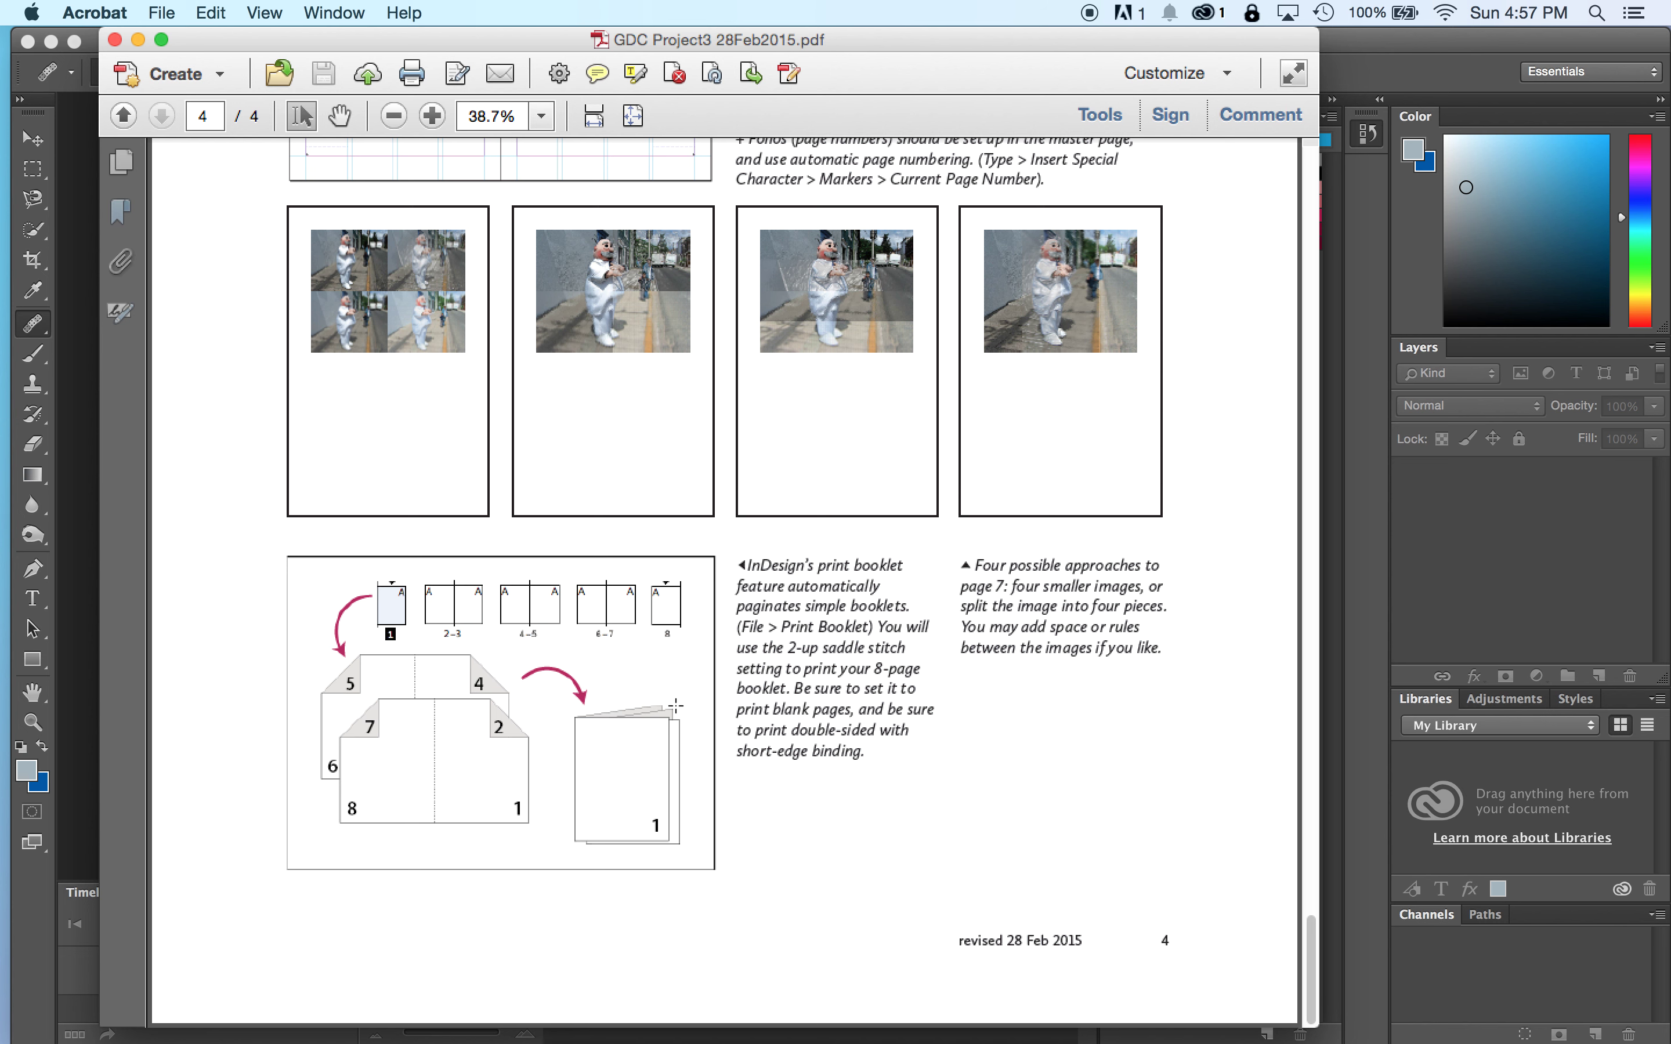
{"action": "scroll", "coordinate": [673, 704], "scroll_direction": "up", "scroll_amount": 6}
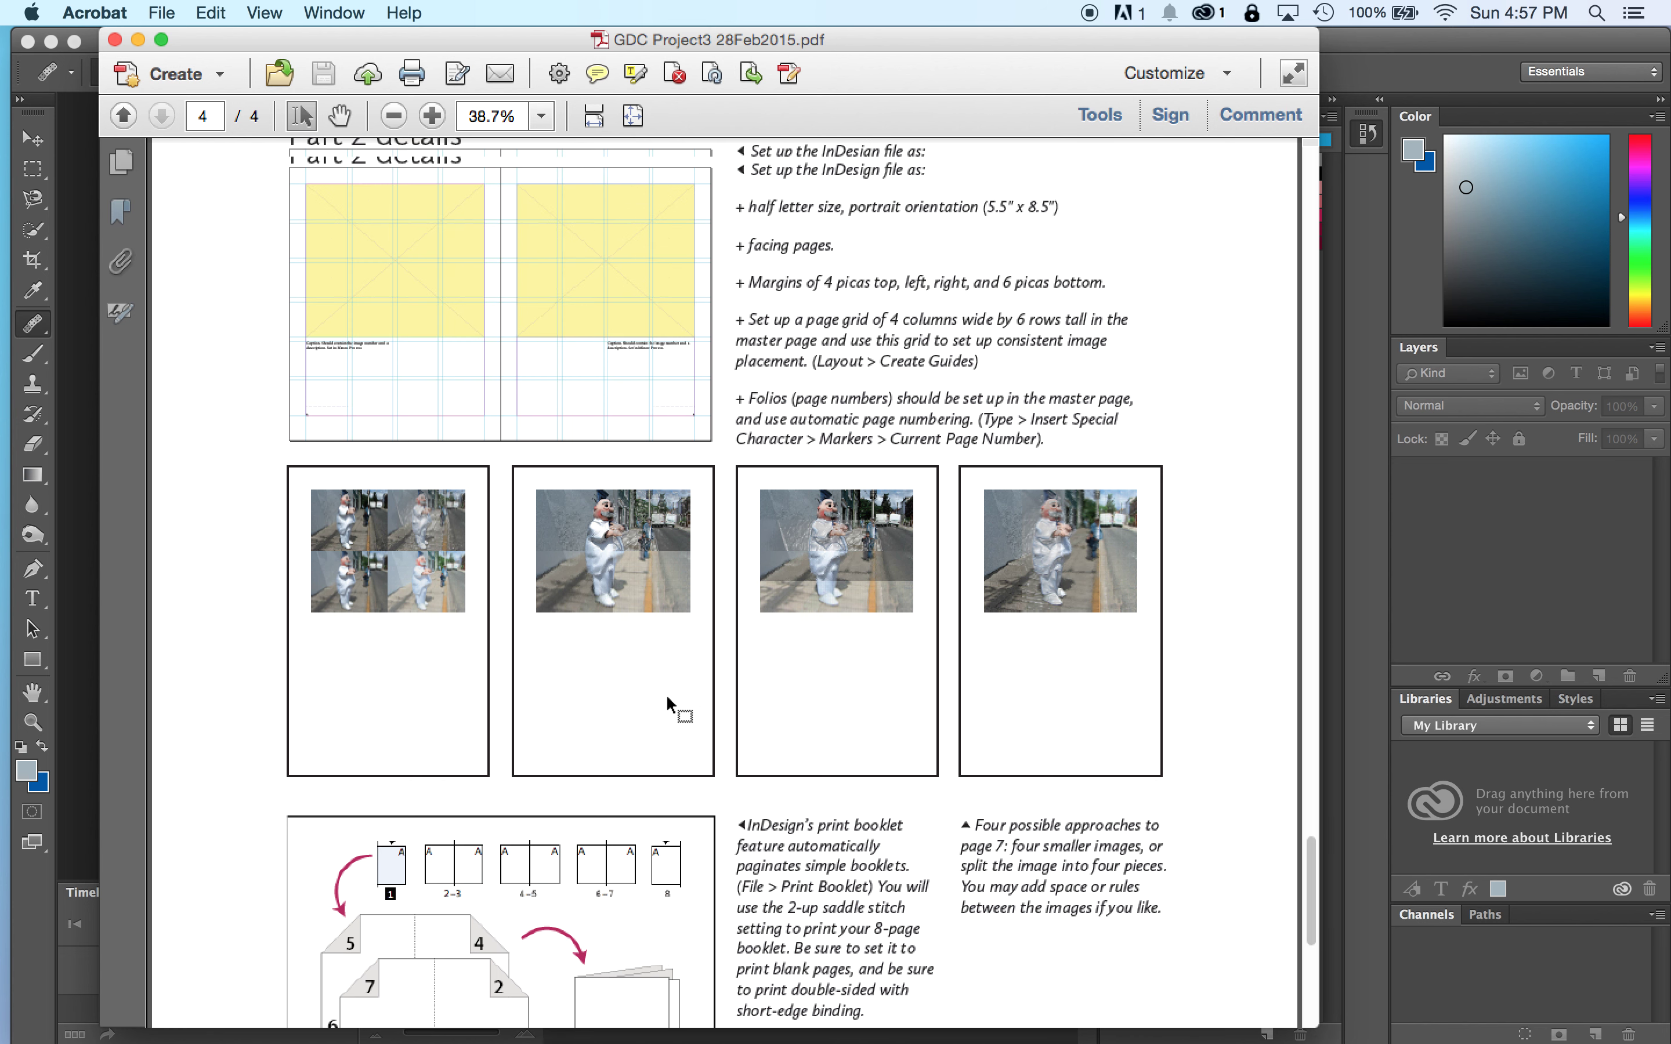
{"action": "scroll", "coordinate": [669, 701], "scroll_direction": "up", "scroll_amount": 2}
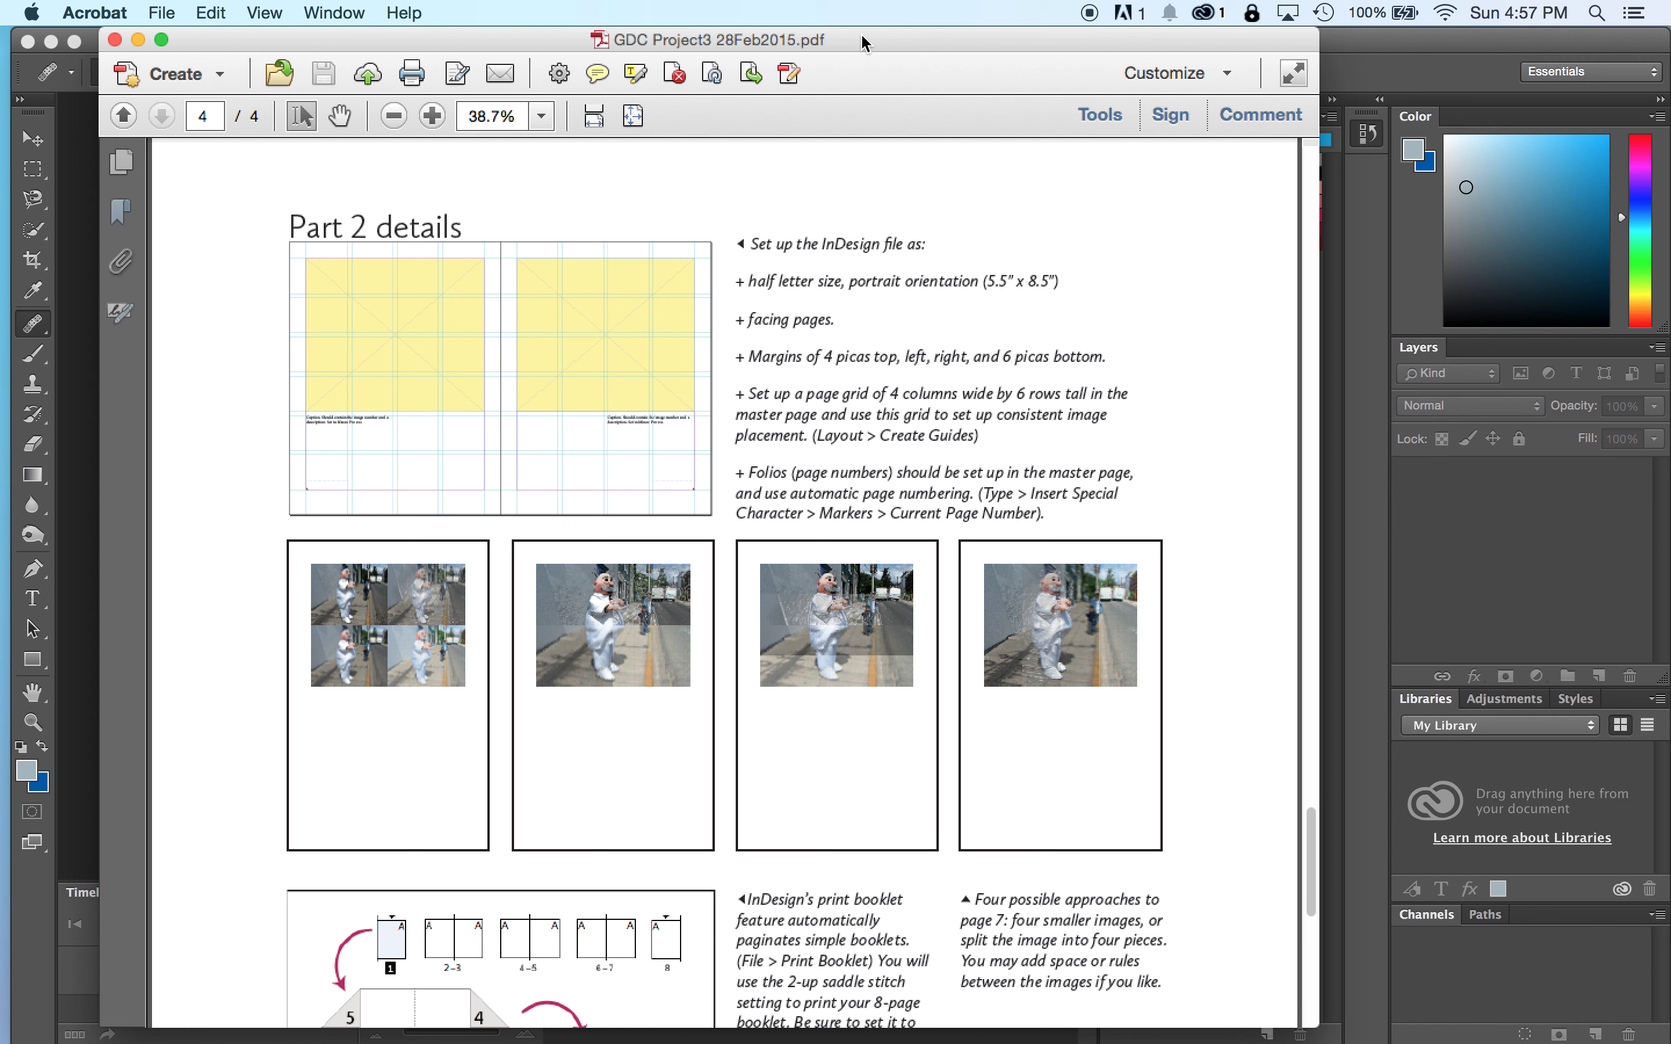
{"action": "double_click", "coordinate": [863, 43]}
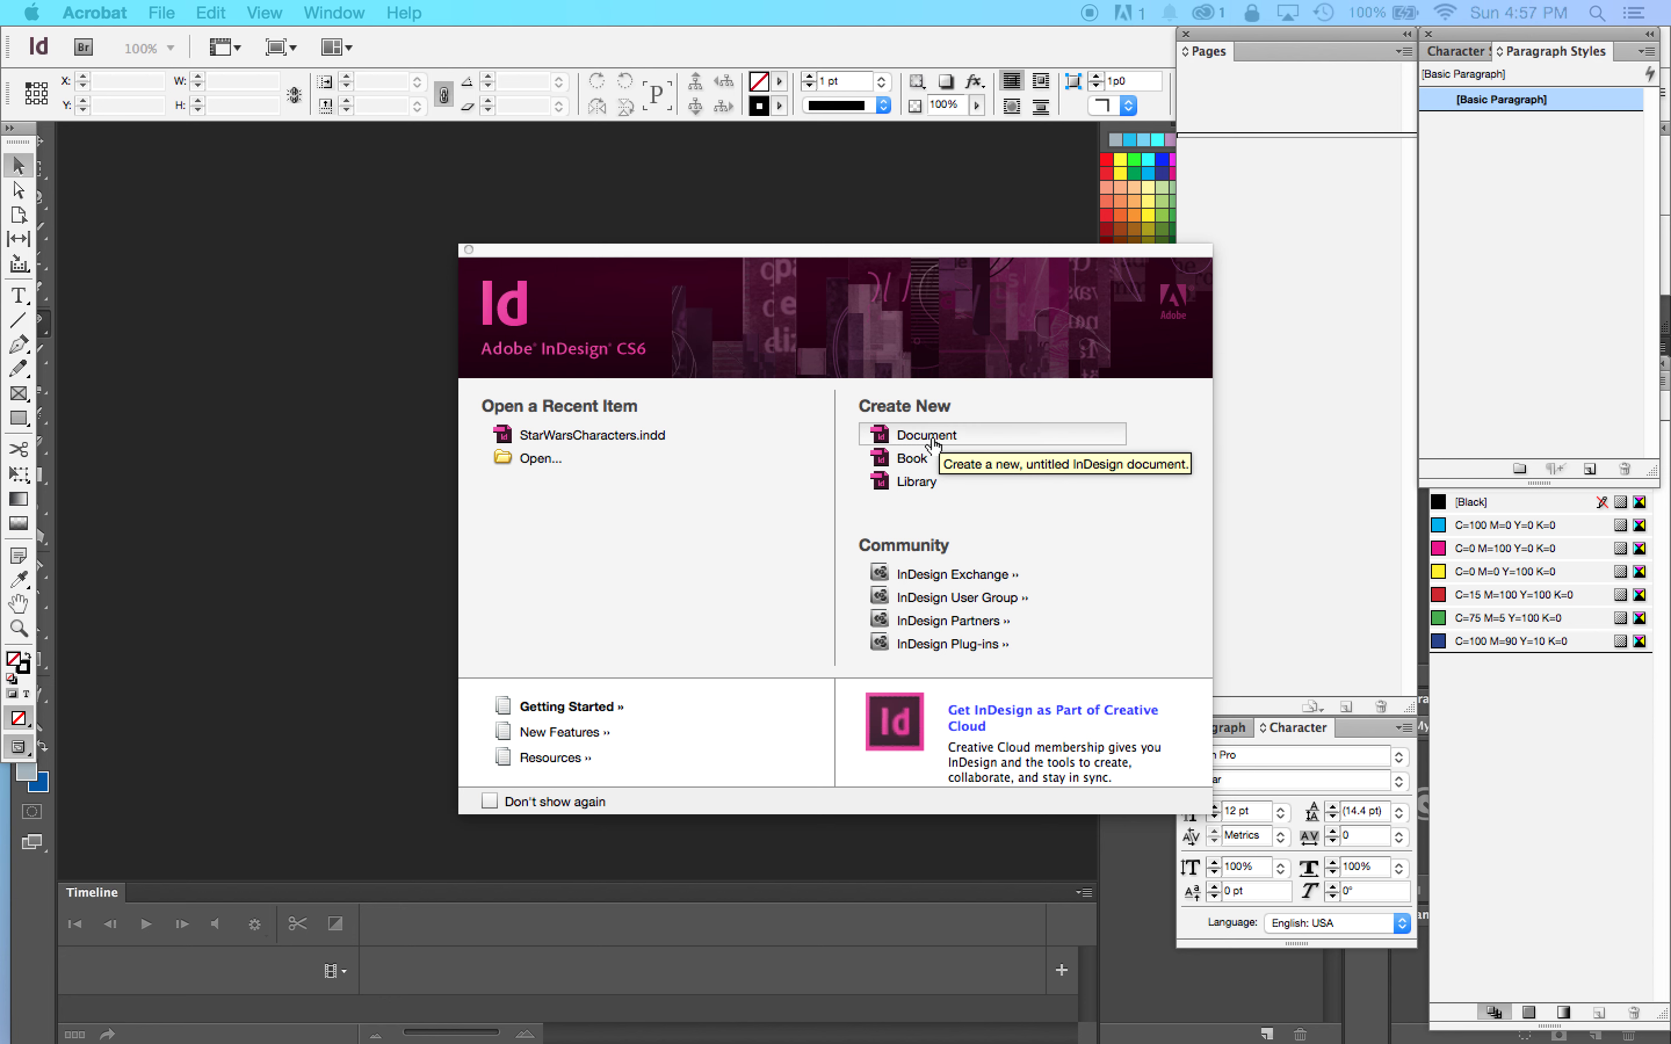
- Close InDesign's welcome screen, bring InDesign back from the Dock, and open the File menu
{"action": "left_click", "coordinate": [469, 249]}
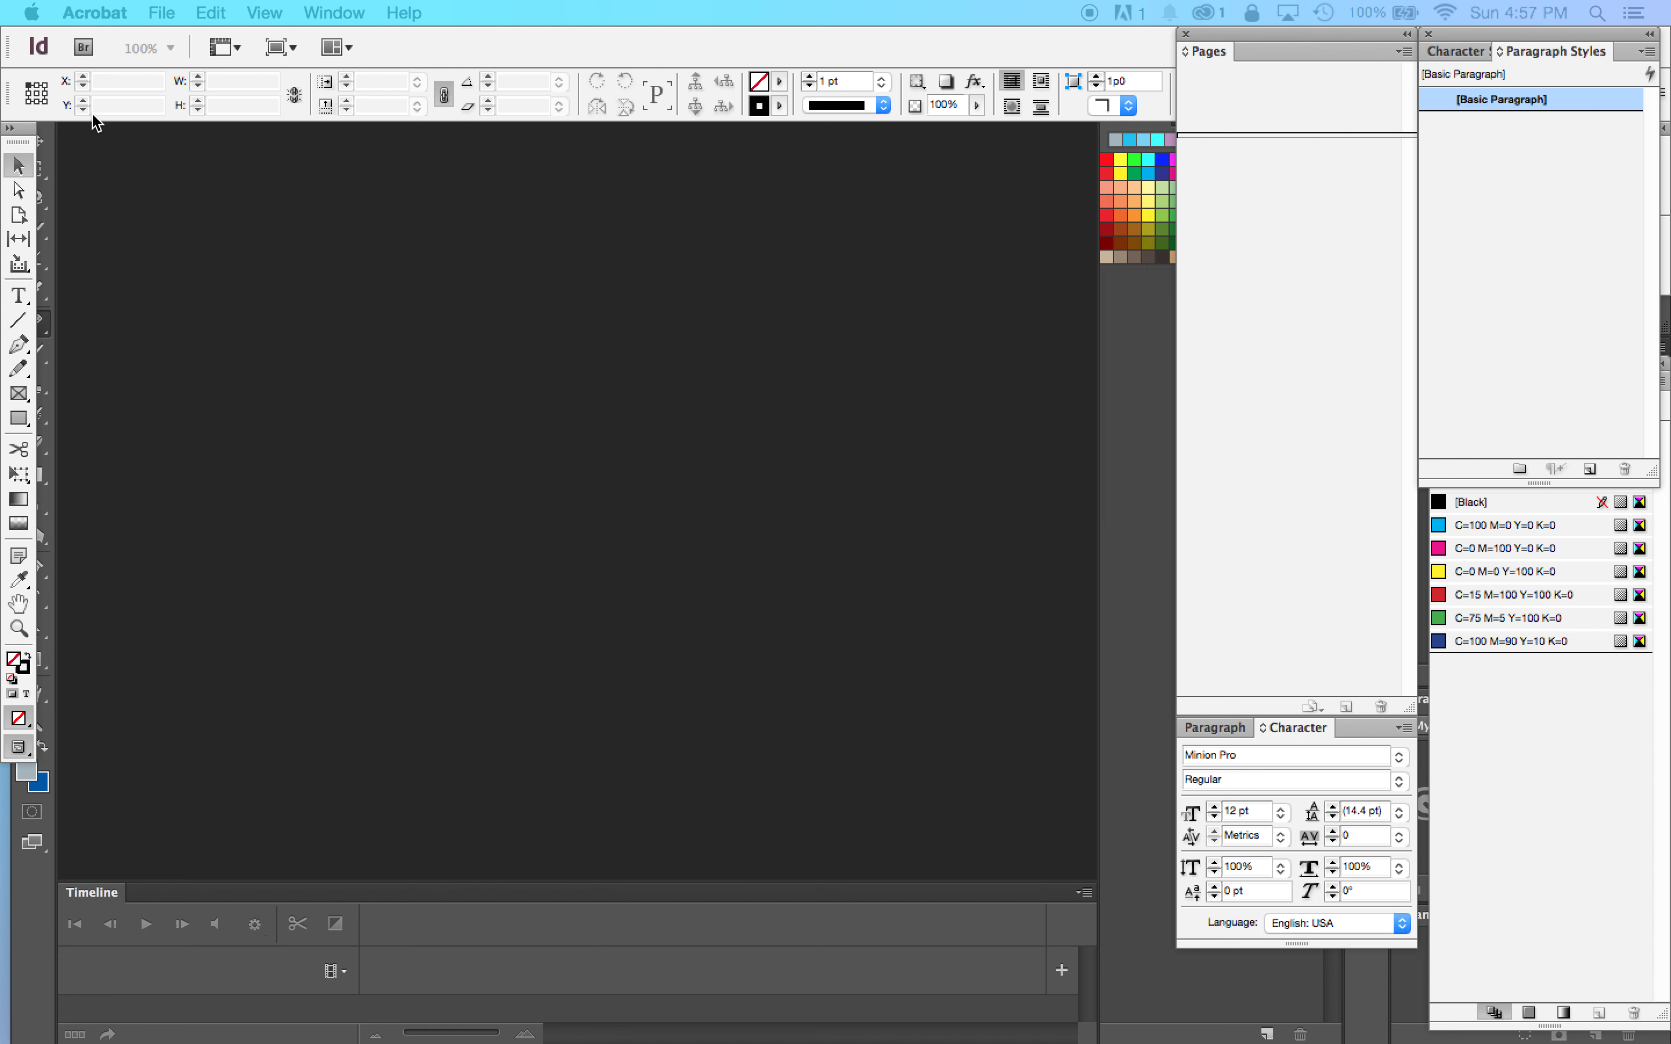
{"action": "mouse_move", "coordinate": [443, 1034]}
{"action": "left_click", "coordinate": [542, 645]}
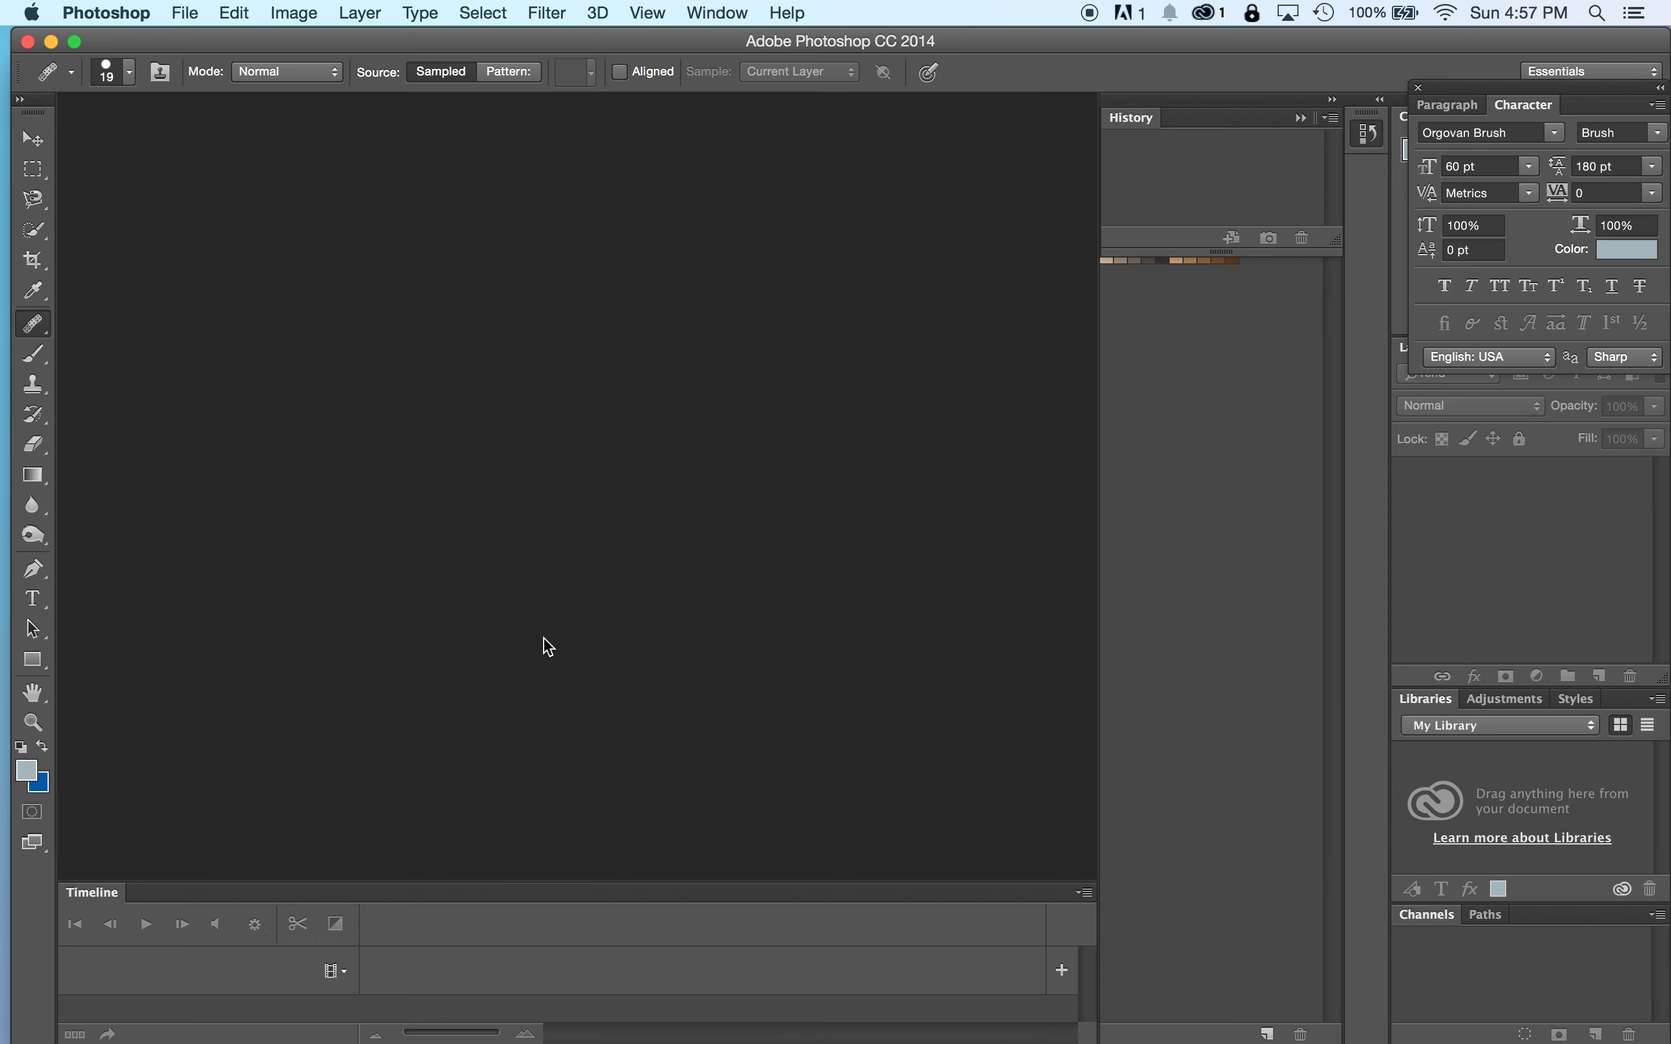
{"action": "left_click", "coordinate": [1457, 1024]}
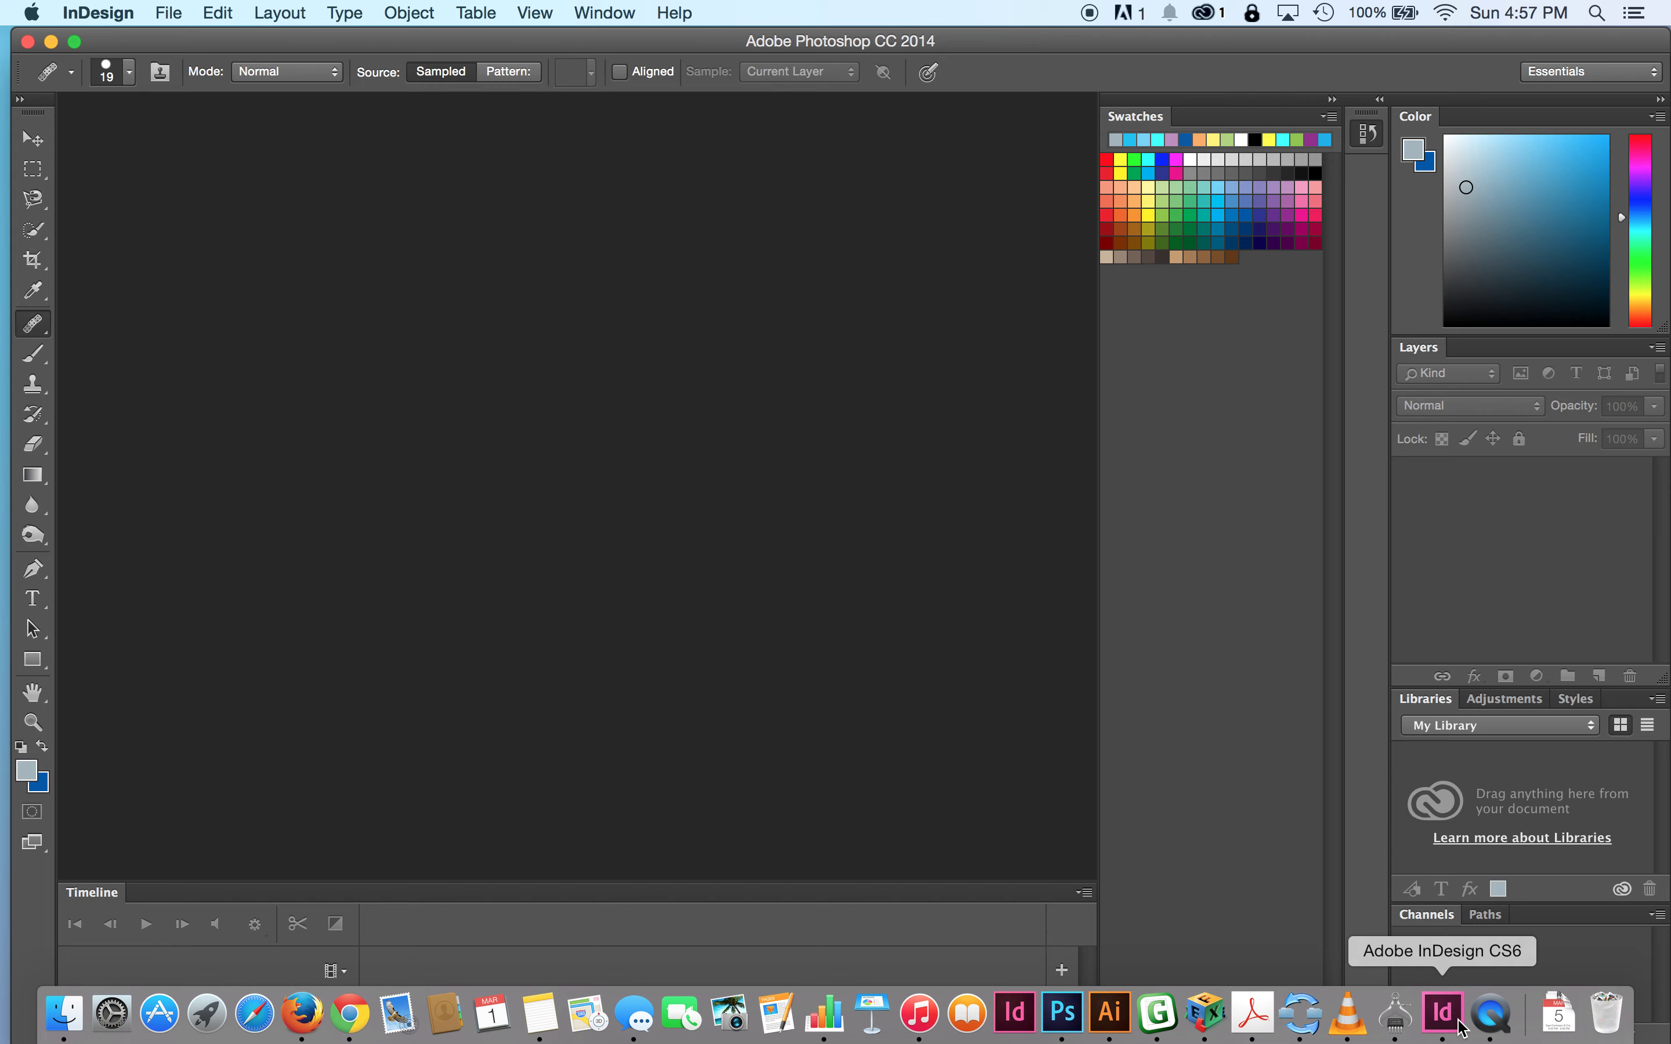
{"action": "left_click", "coordinate": [166, 13]}
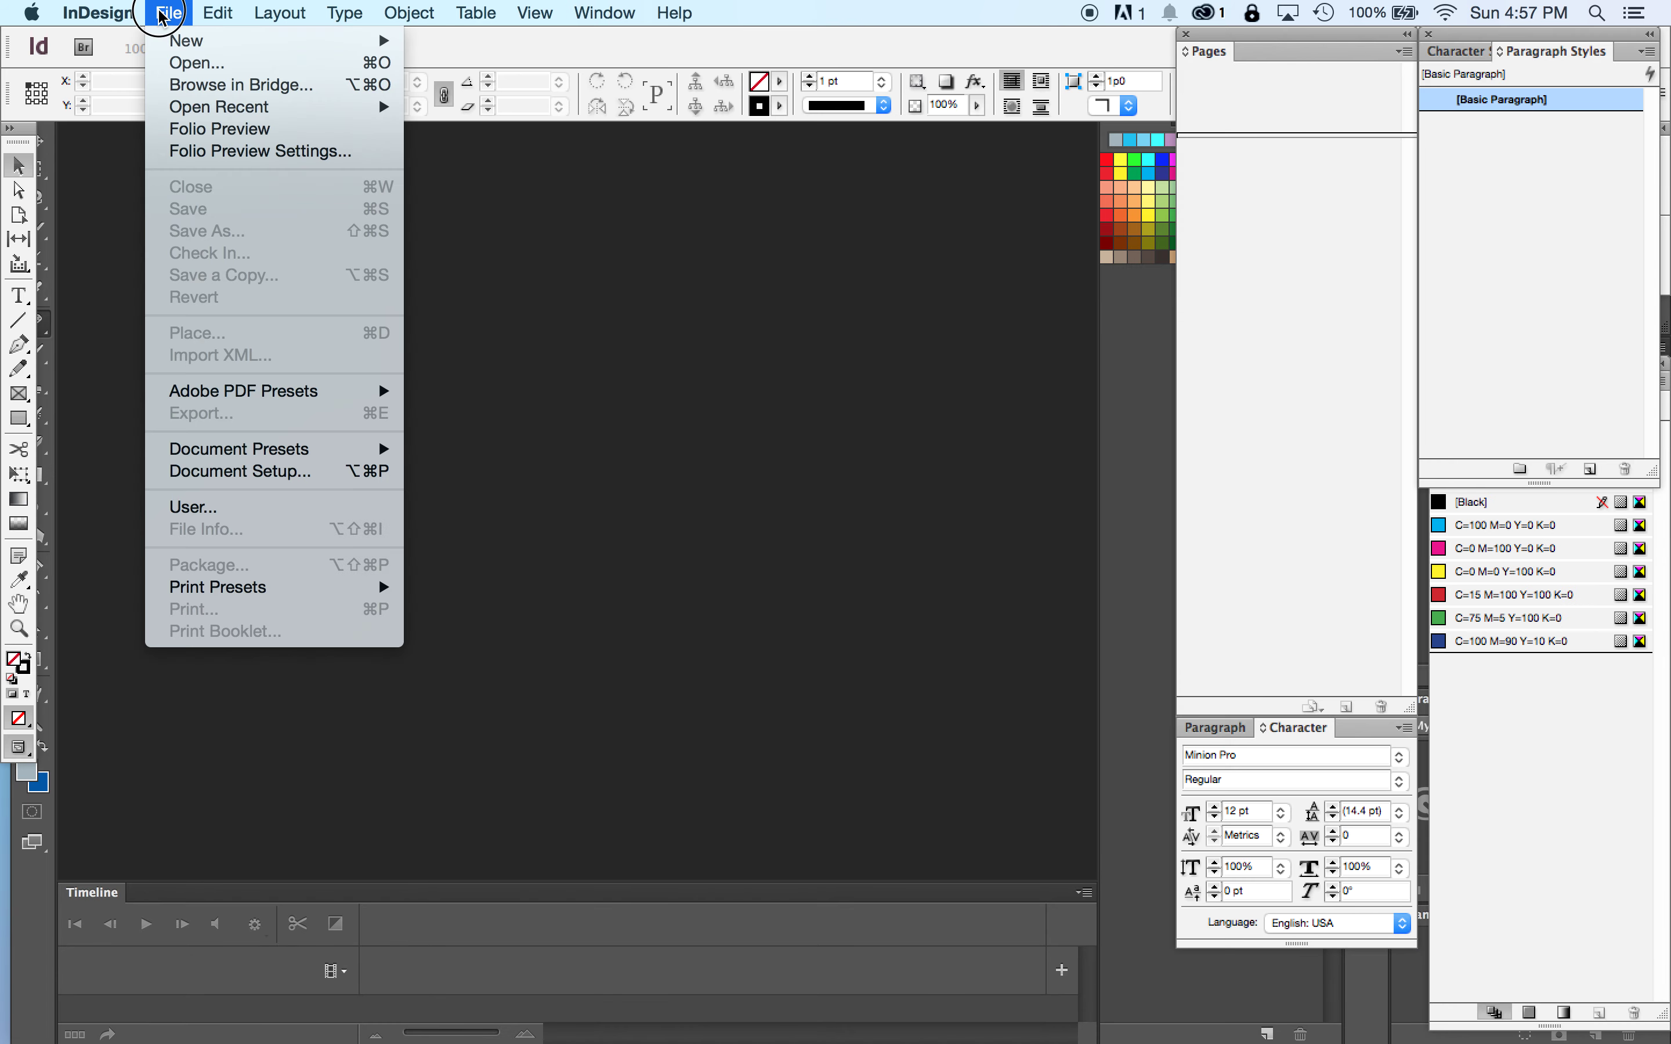
{"action": "left_click", "coordinate": [162, 14]}
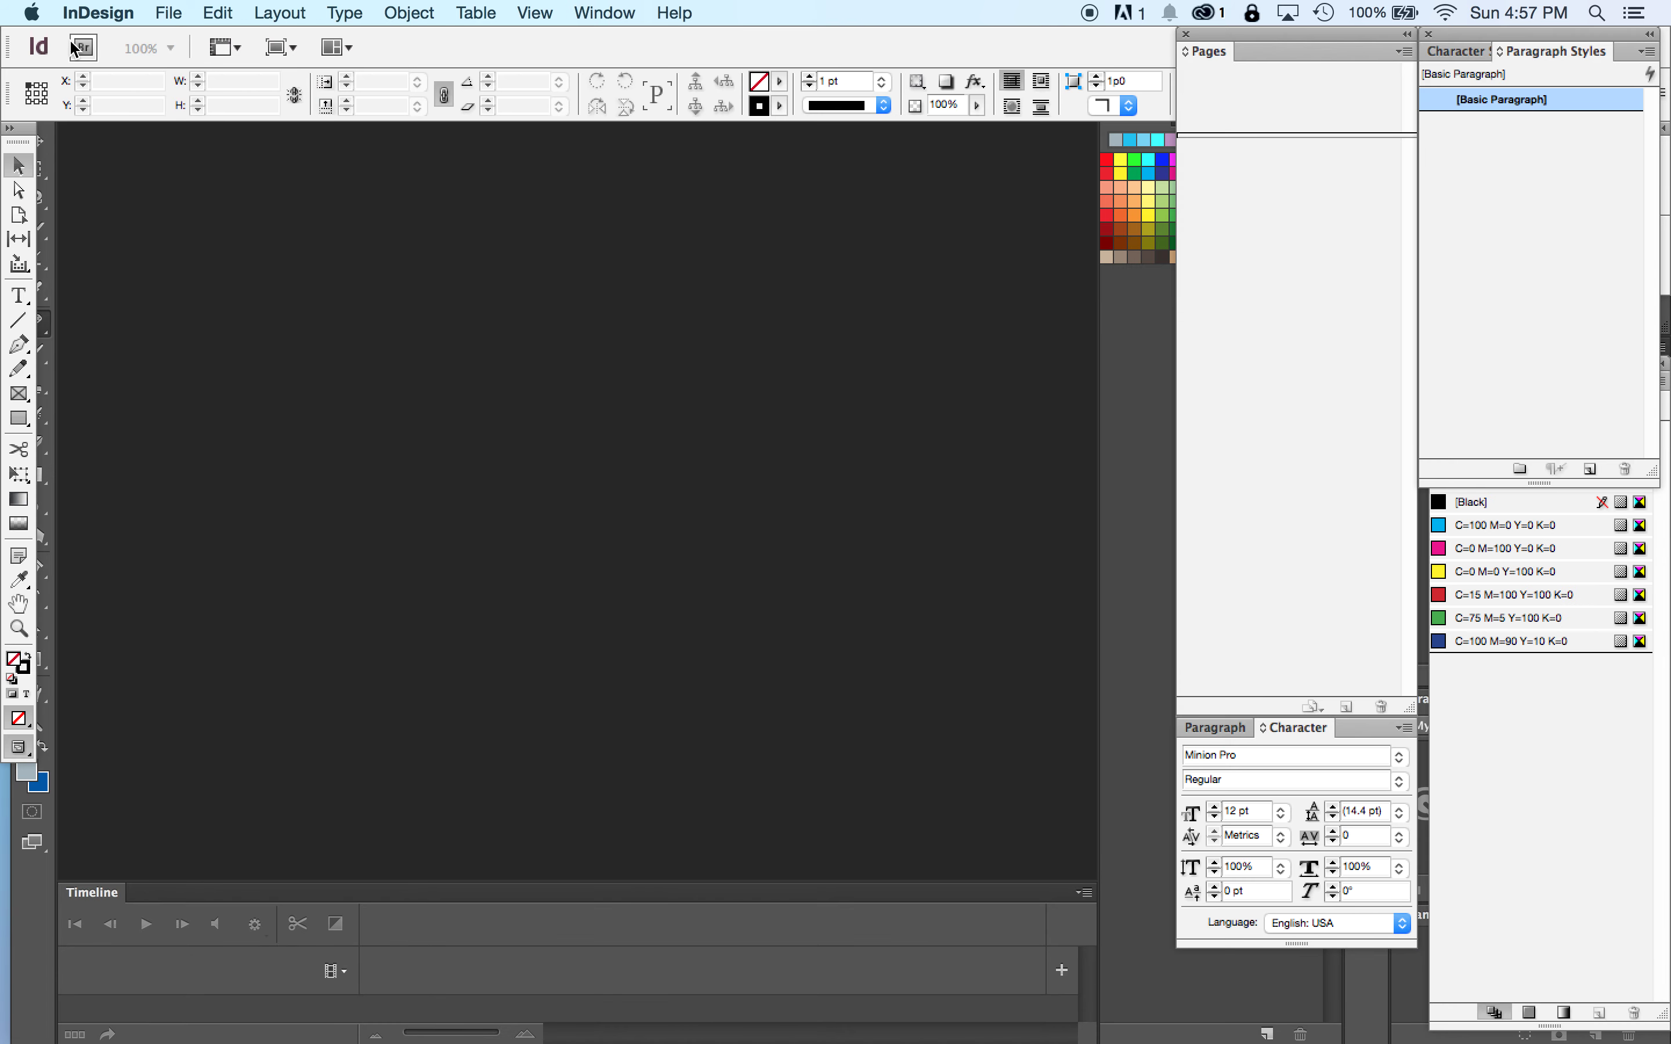
{"action": "left_click", "coordinate": [166, 11]}
- Start a new document with 8 pages and Facing Pages turned on
{"action": "mouse_move", "coordinate": [386, 41]}
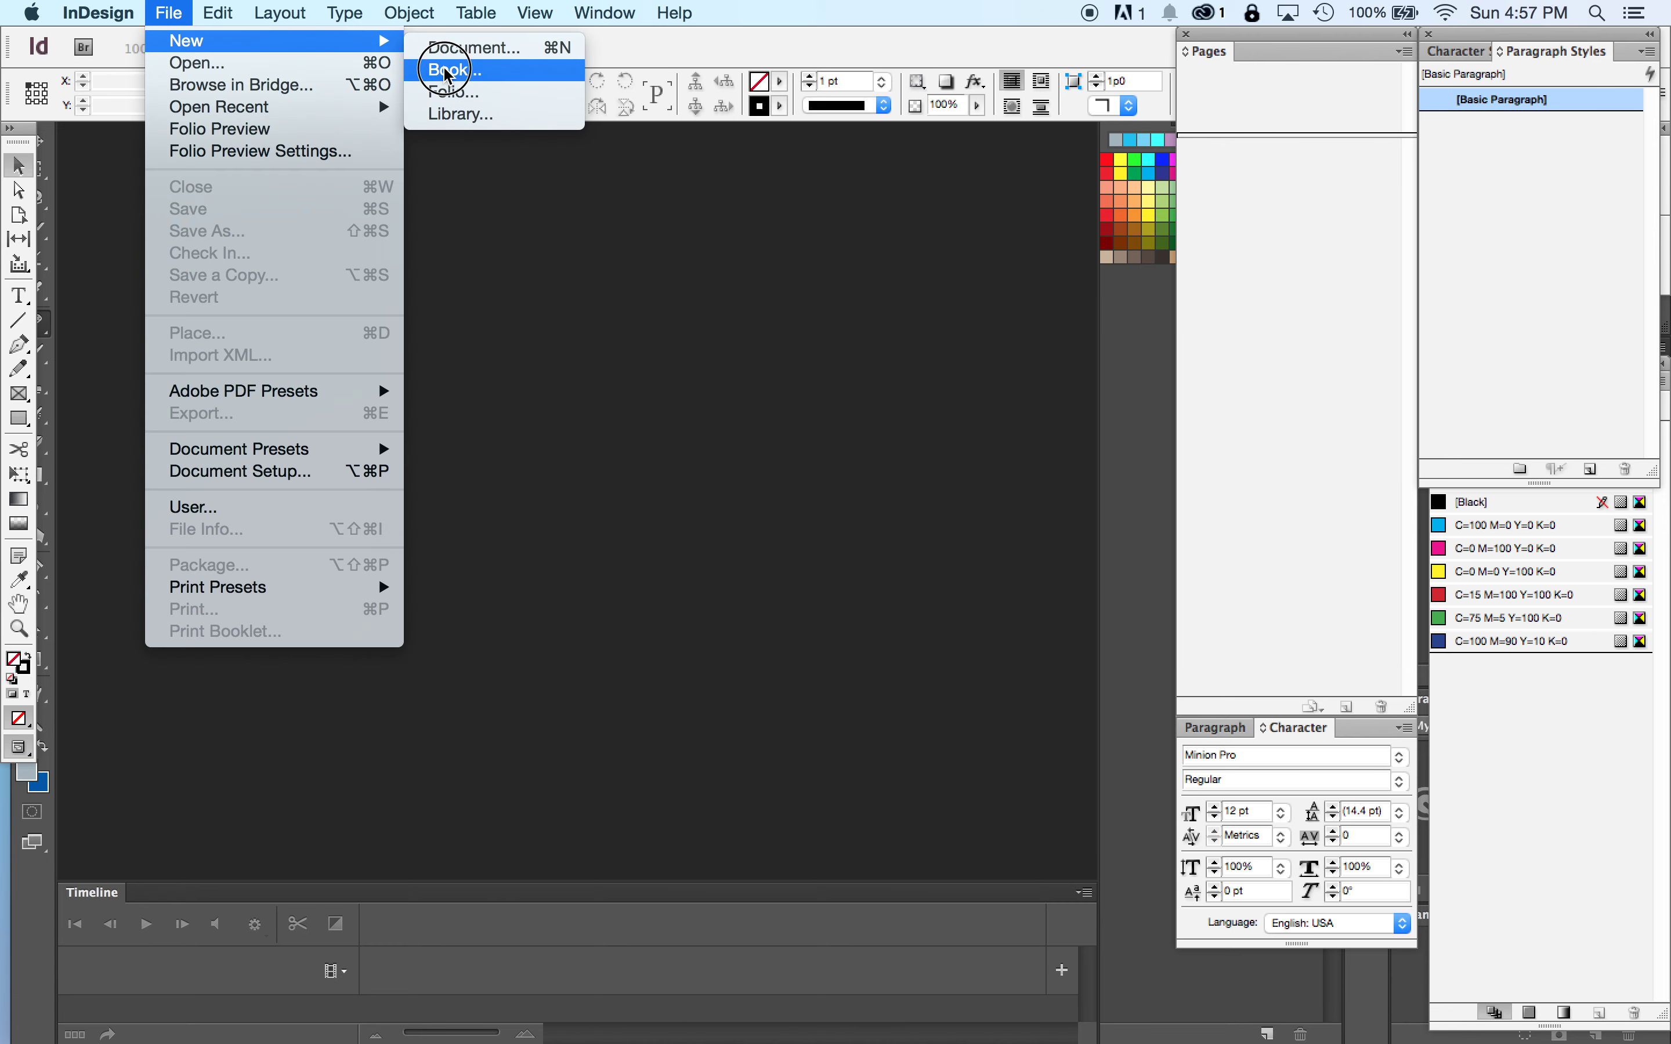
{"action": "left_click", "coordinate": [449, 46]}
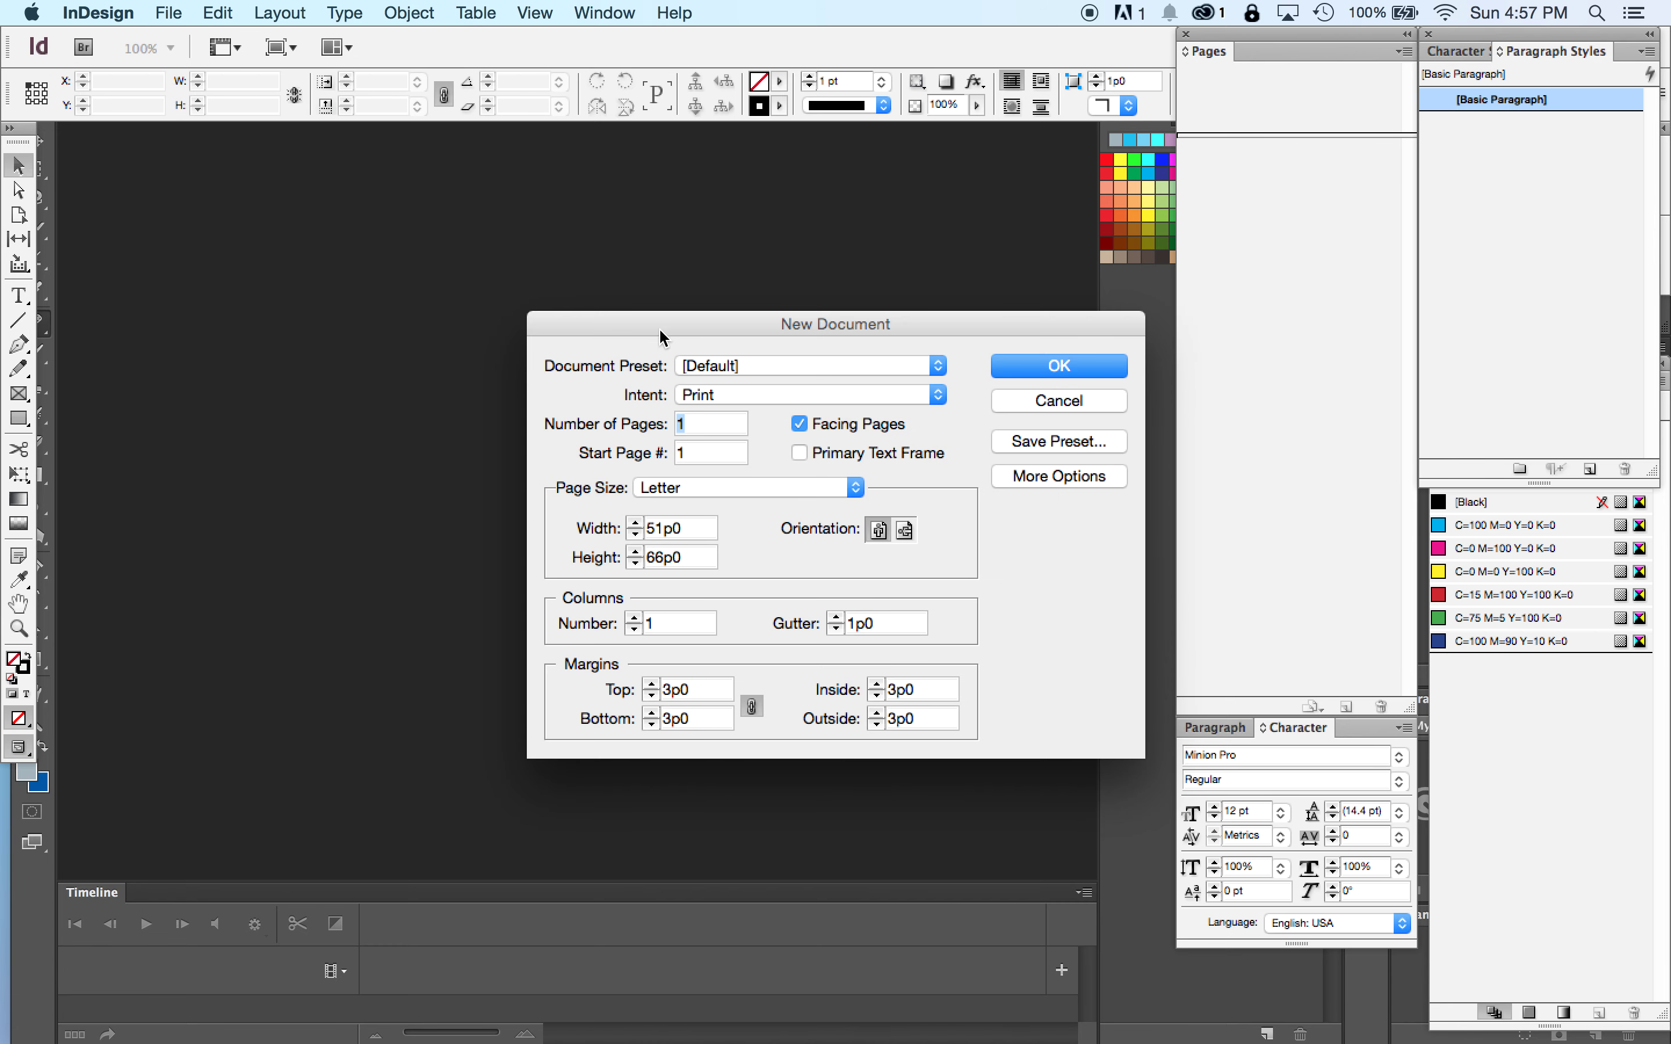
{"action": "left_click_drag", "start_coordinate": [657, 330], "coordinate": [428, 174]}
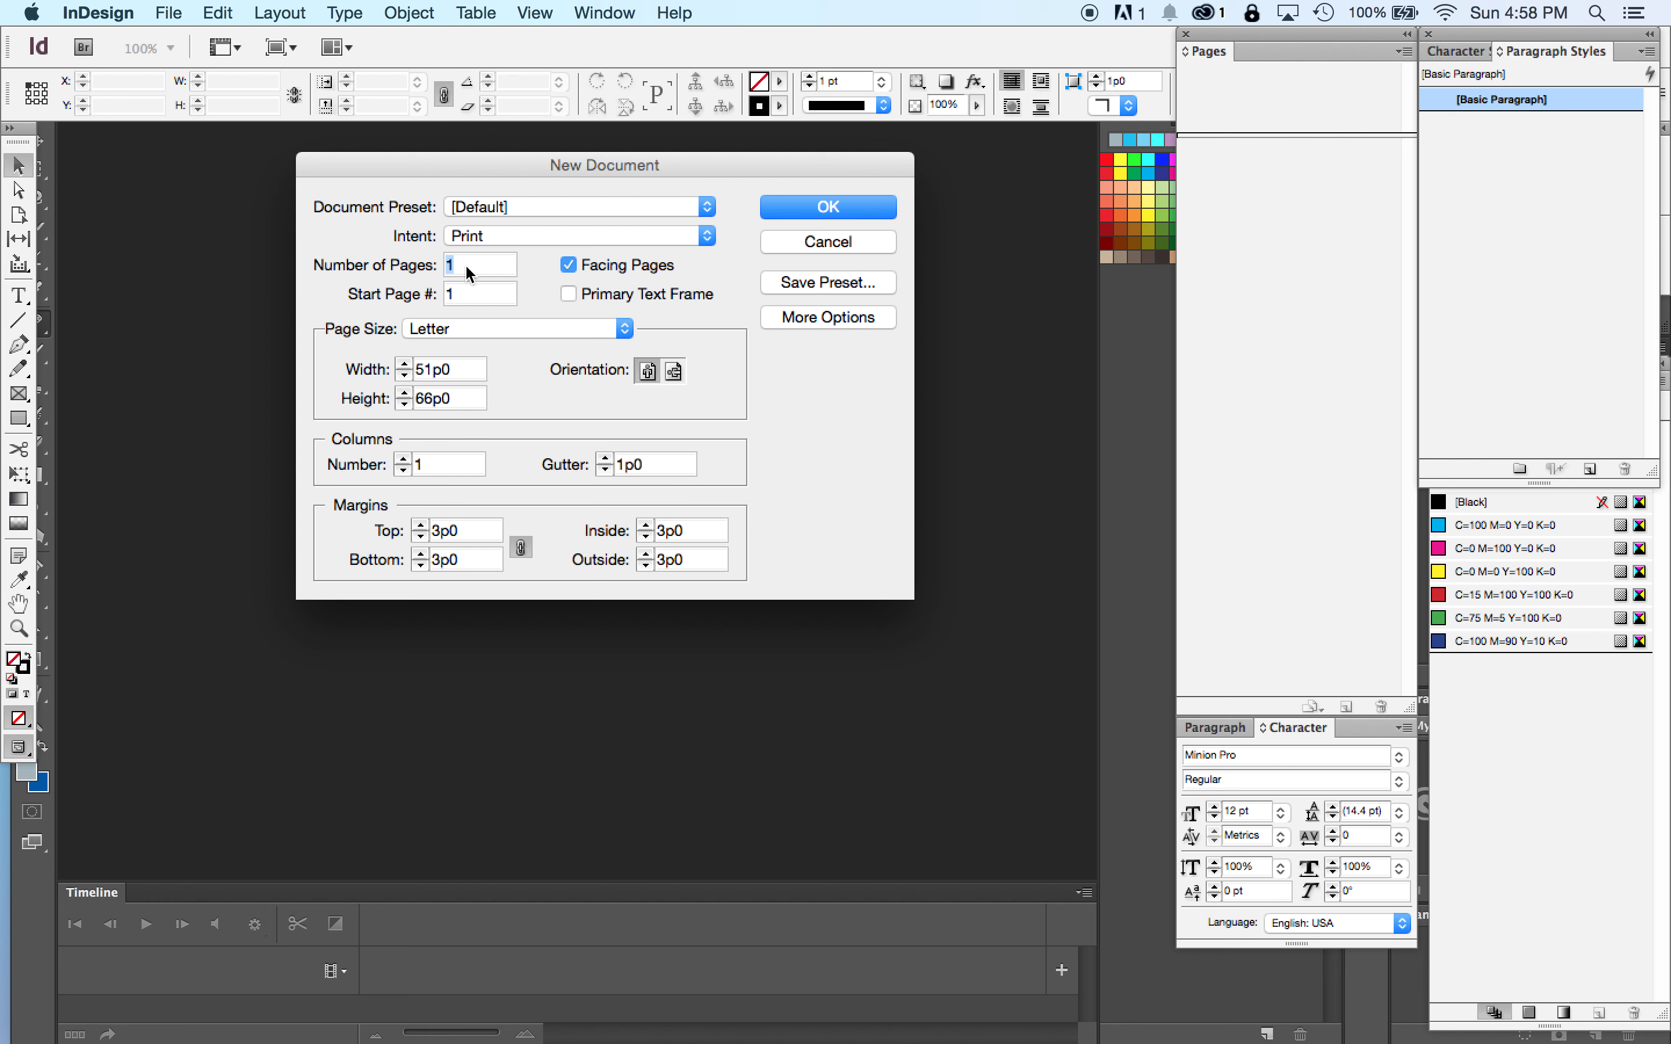
{"action": "type", "text": "8"}
{"action": "left_click", "coordinate": [568, 265]}
{"action": "left_click", "coordinate": [568, 266]}
- Choose the Letter - Half page size in portrait, width 5.5 in, height 8.5 in
{"action": "left_click", "coordinate": [506, 333]}
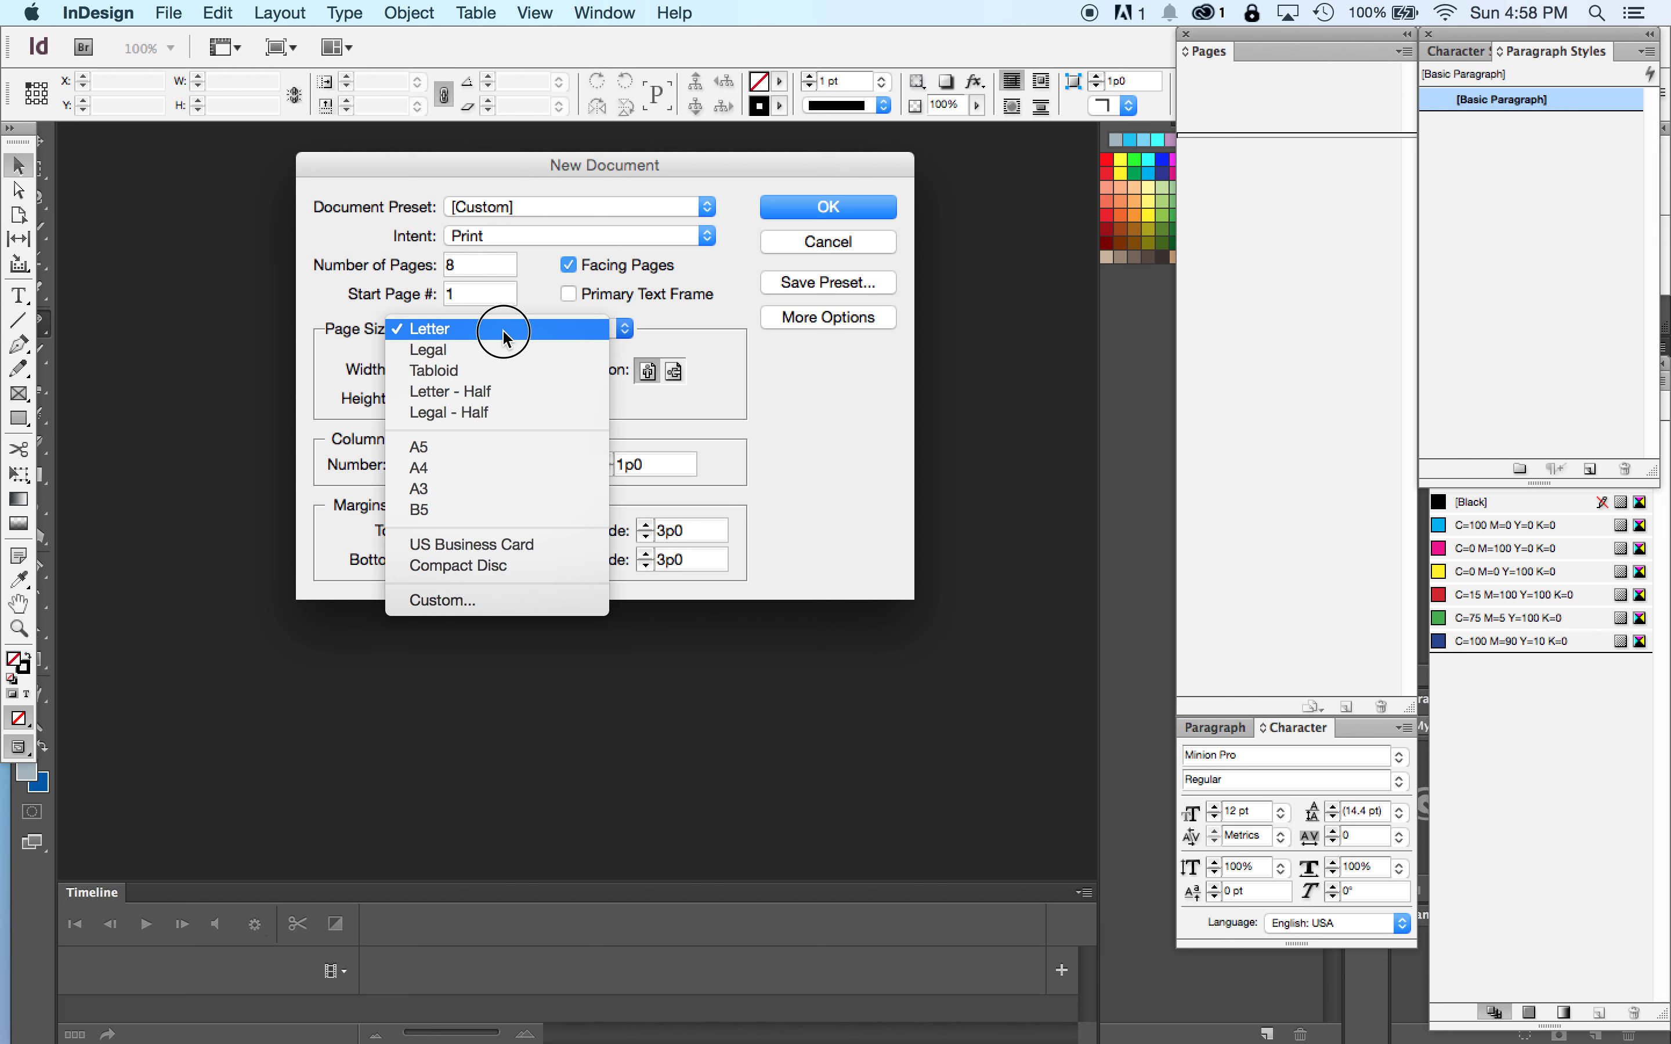
{"action": "left_click", "coordinate": [506, 392]}
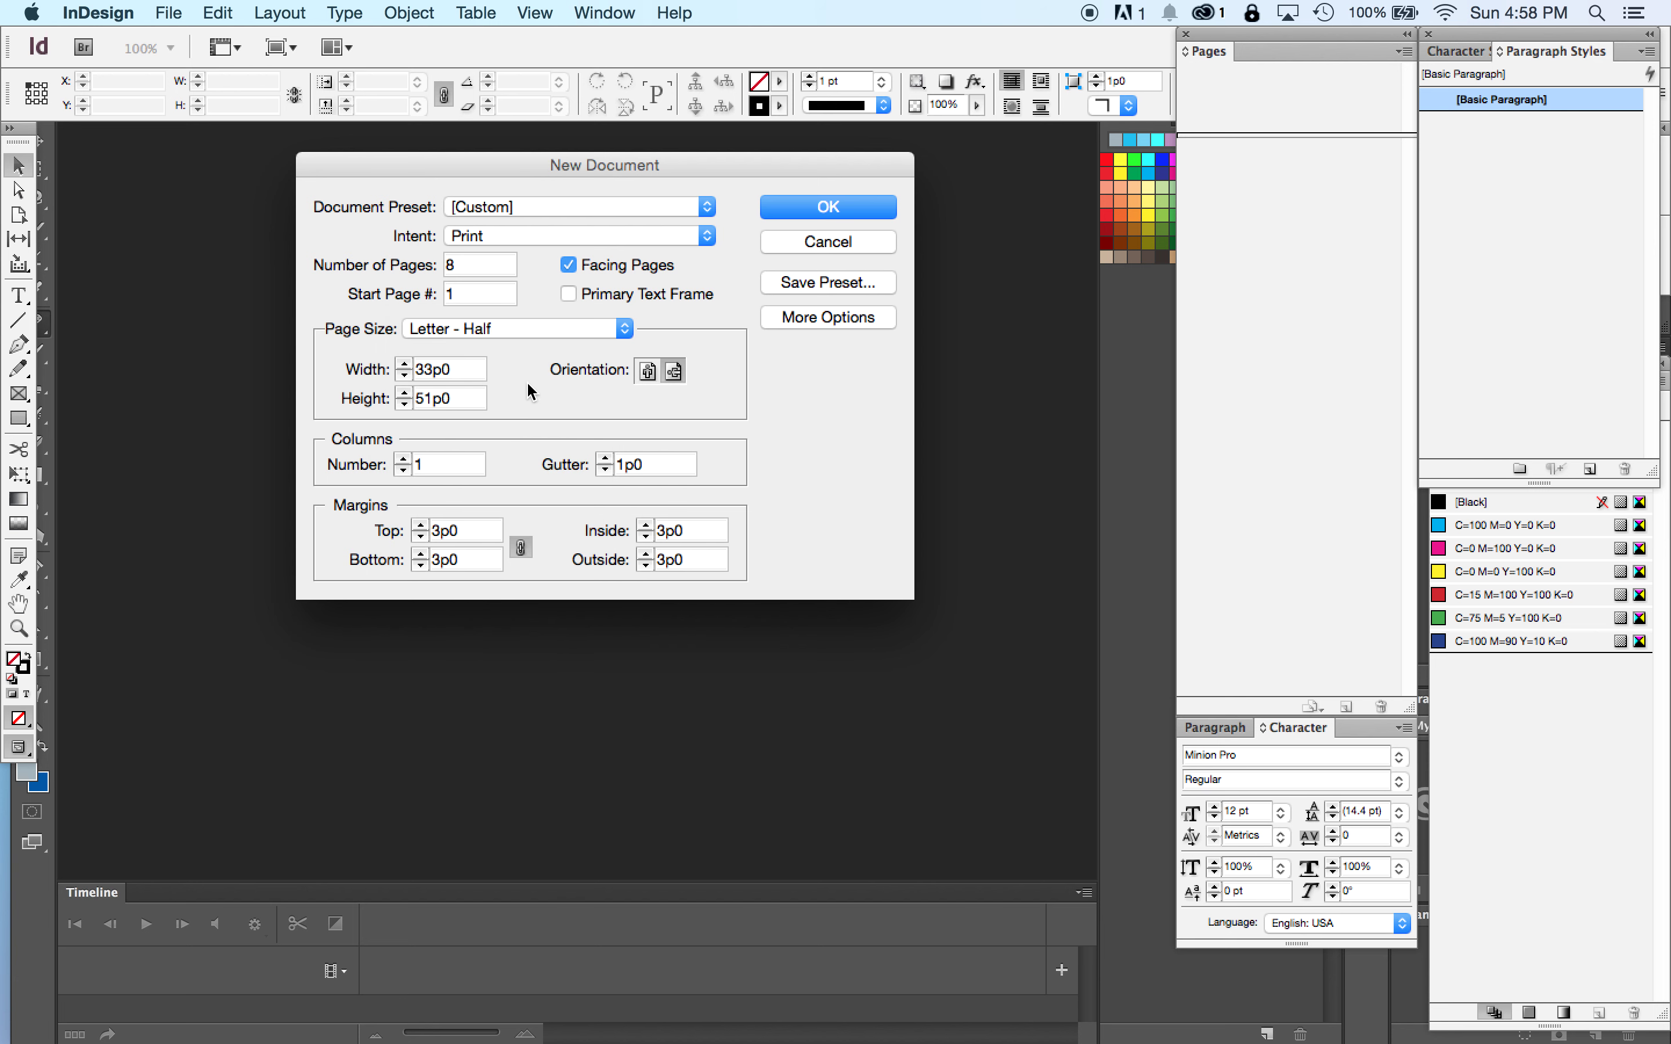
{"action": "left_click", "coordinate": [647, 373]}
{"action": "left_click", "coordinate": [458, 370]}
{"action": "double_click", "coordinate": [457, 371]}
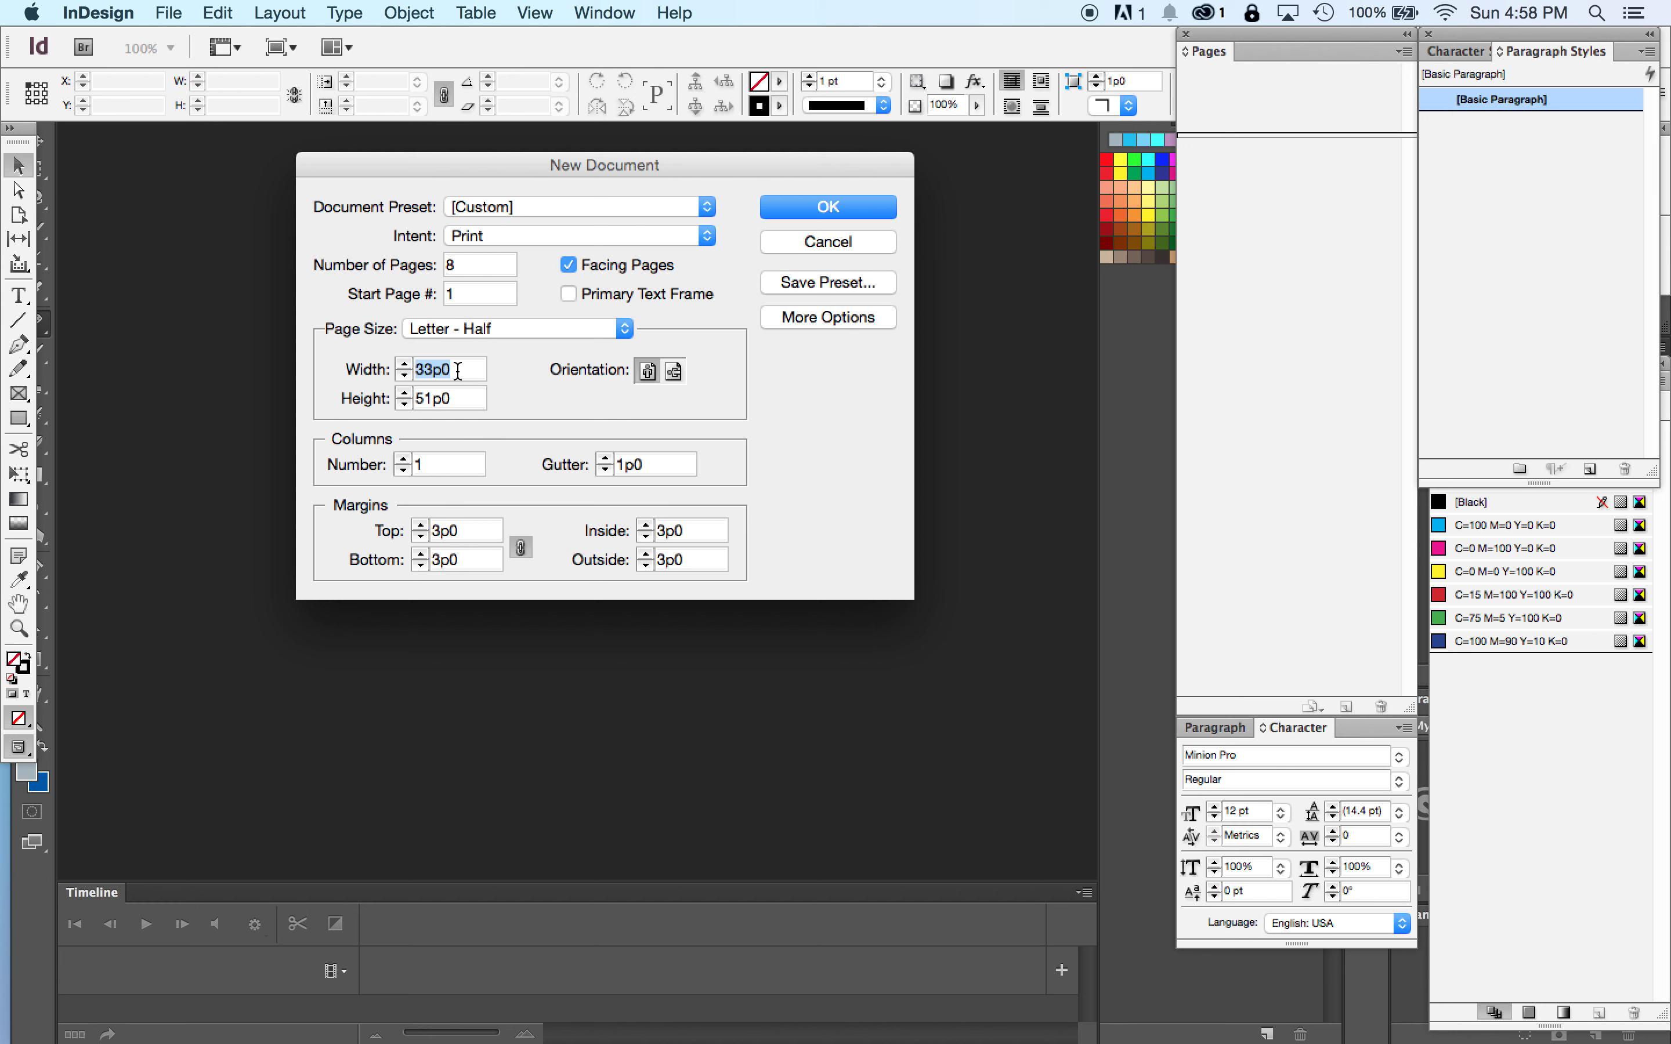
{"action": "type", "text": "5.5in"}
{"action": "key", "text": "Tab"}
{"action": "type", "text": "8.5 in"}
{"action": "key", "text": "Tab"}
{"action": "left_click", "coordinate": [480, 526]}
- Try linked margin values of 4, 7, 4 and 6 picas in the New Document dialog
{"action": "type", "text": "4"}
{"action": "key", "text": "Tab"}
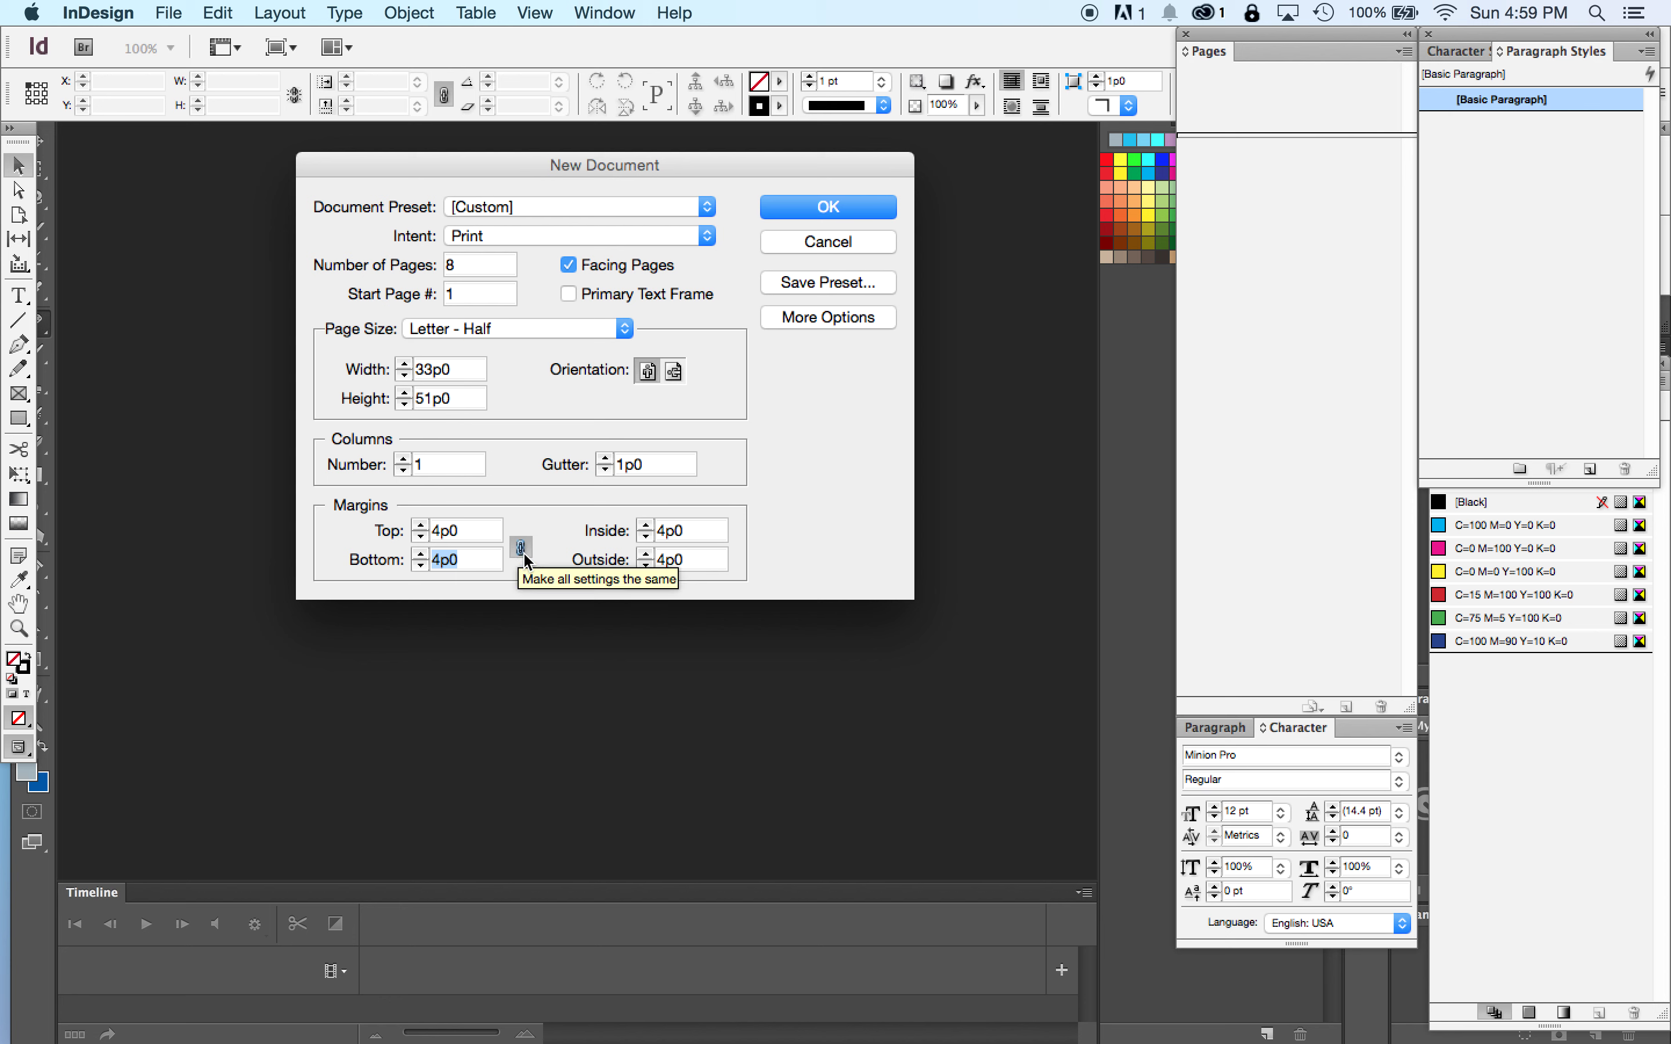
{"action": "double_click", "coordinate": [457, 531]}
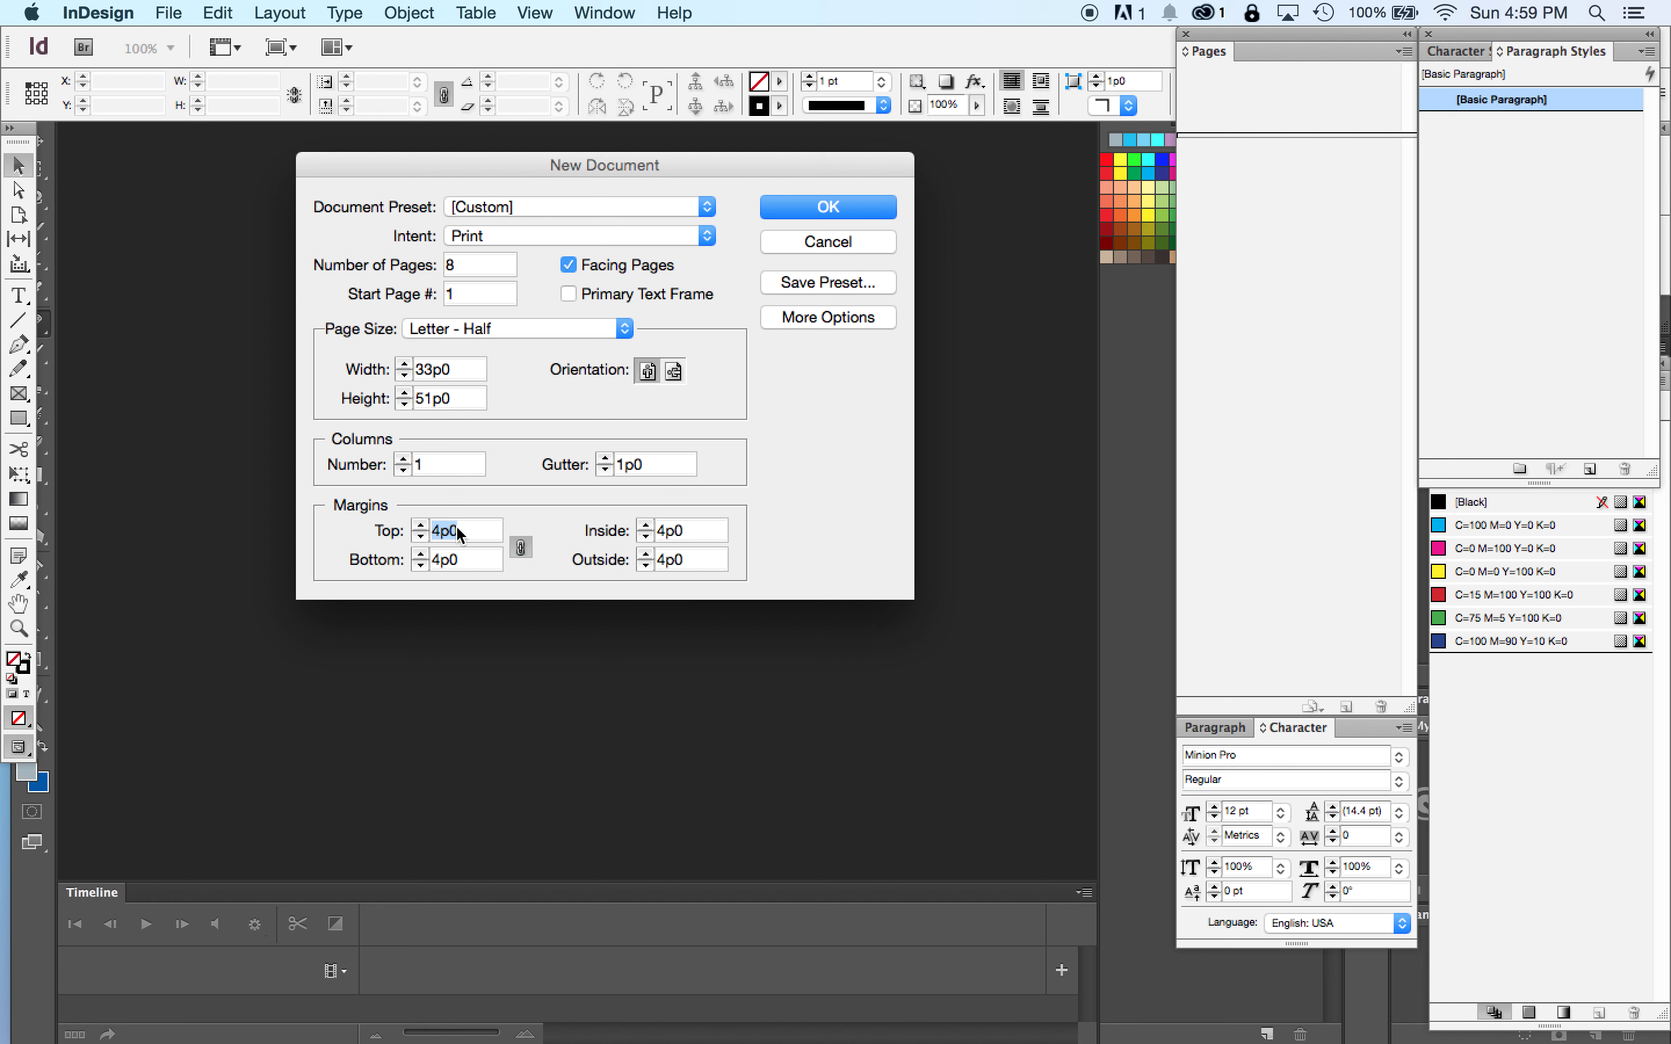
{"action": "type", "text": "7"}
{"action": "key", "text": "Tab"}
{"action": "double_click", "coordinate": [465, 528]}
{"action": "type", "text": "4"}
{"action": "key", "text": "Tab"}
{"action": "double_click", "coordinate": [462, 562]}
{"action": "type", "text": "6"}
{"action": "key", "text": "Tab"}
- Set the top margin to 4p0, unlink the margins, make the bottom 6p0, and create the document
{"action": "double_click", "coordinate": [488, 534]}
{"action": "type", "text": "4p0"}
{"action": "key", "text": "Tab"}
{"action": "left_click", "coordinate": [521, 548]}
{"action": "double_click", "coordinate": [466, 559]}
{"action": "type", "text": "6p0"}
{"action": "left_click", "coordinate": [846, 209]}
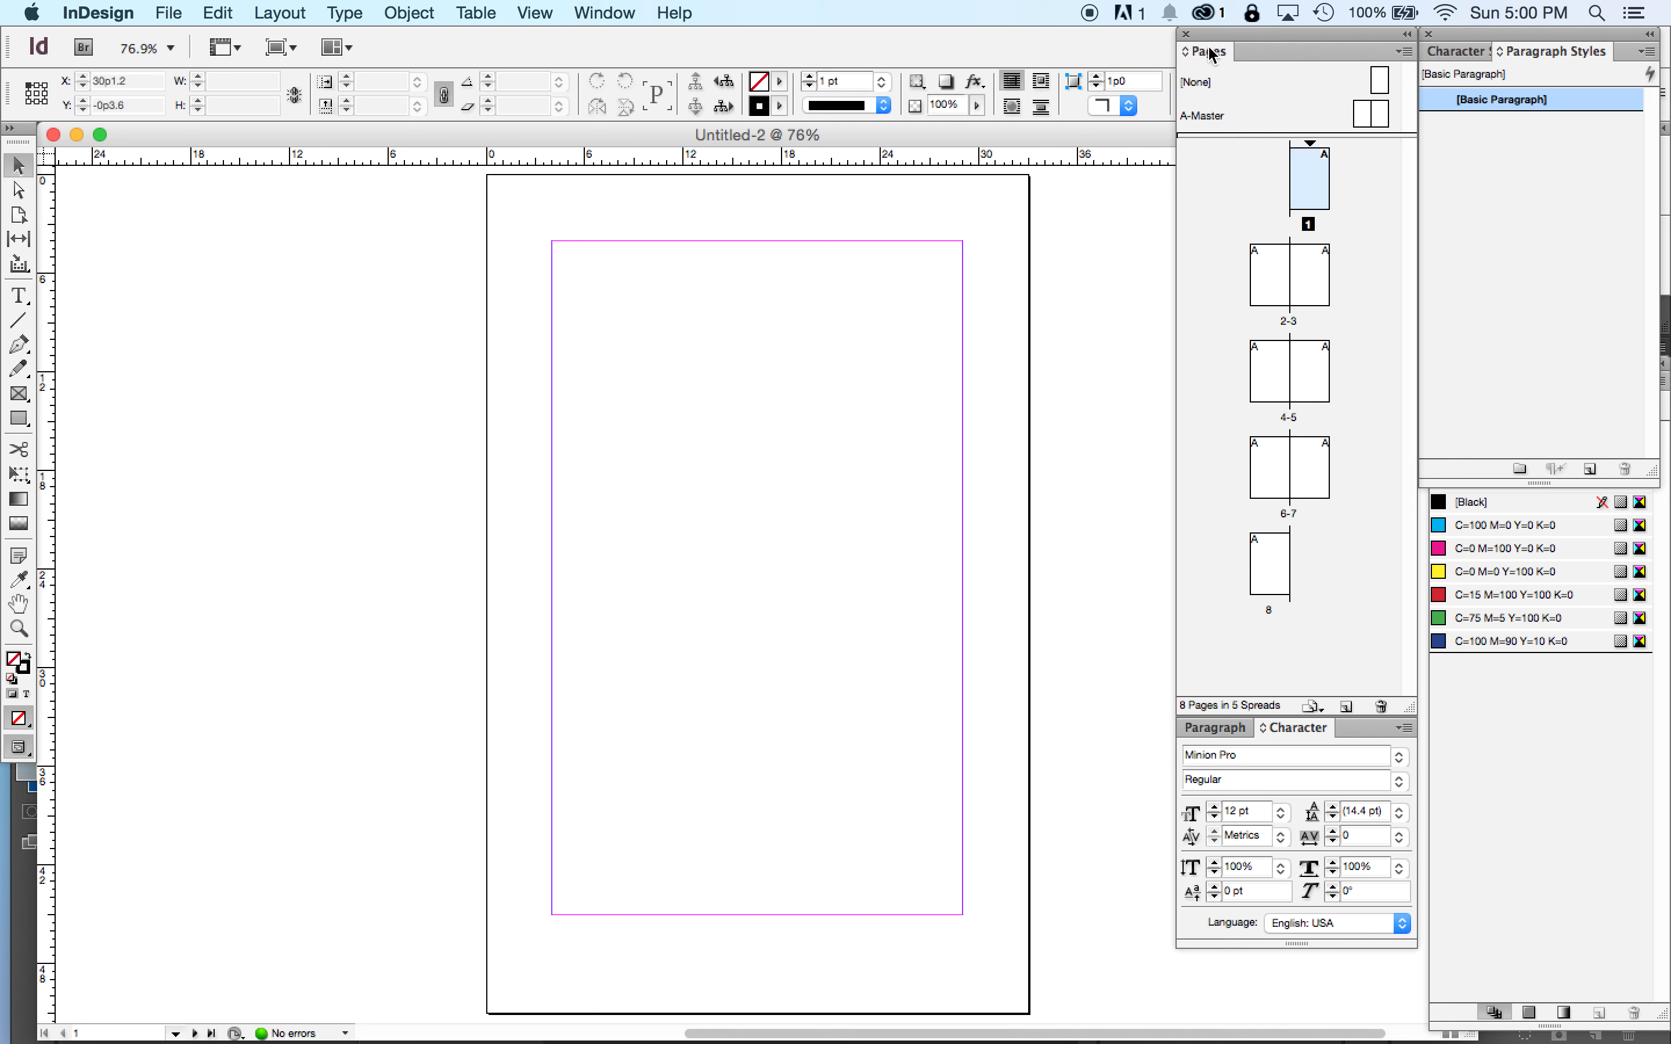
- Close the docked panels and bring up the Pages panel from the Window menu
{"action": "left_click", "coordinate": [1185, 34]}
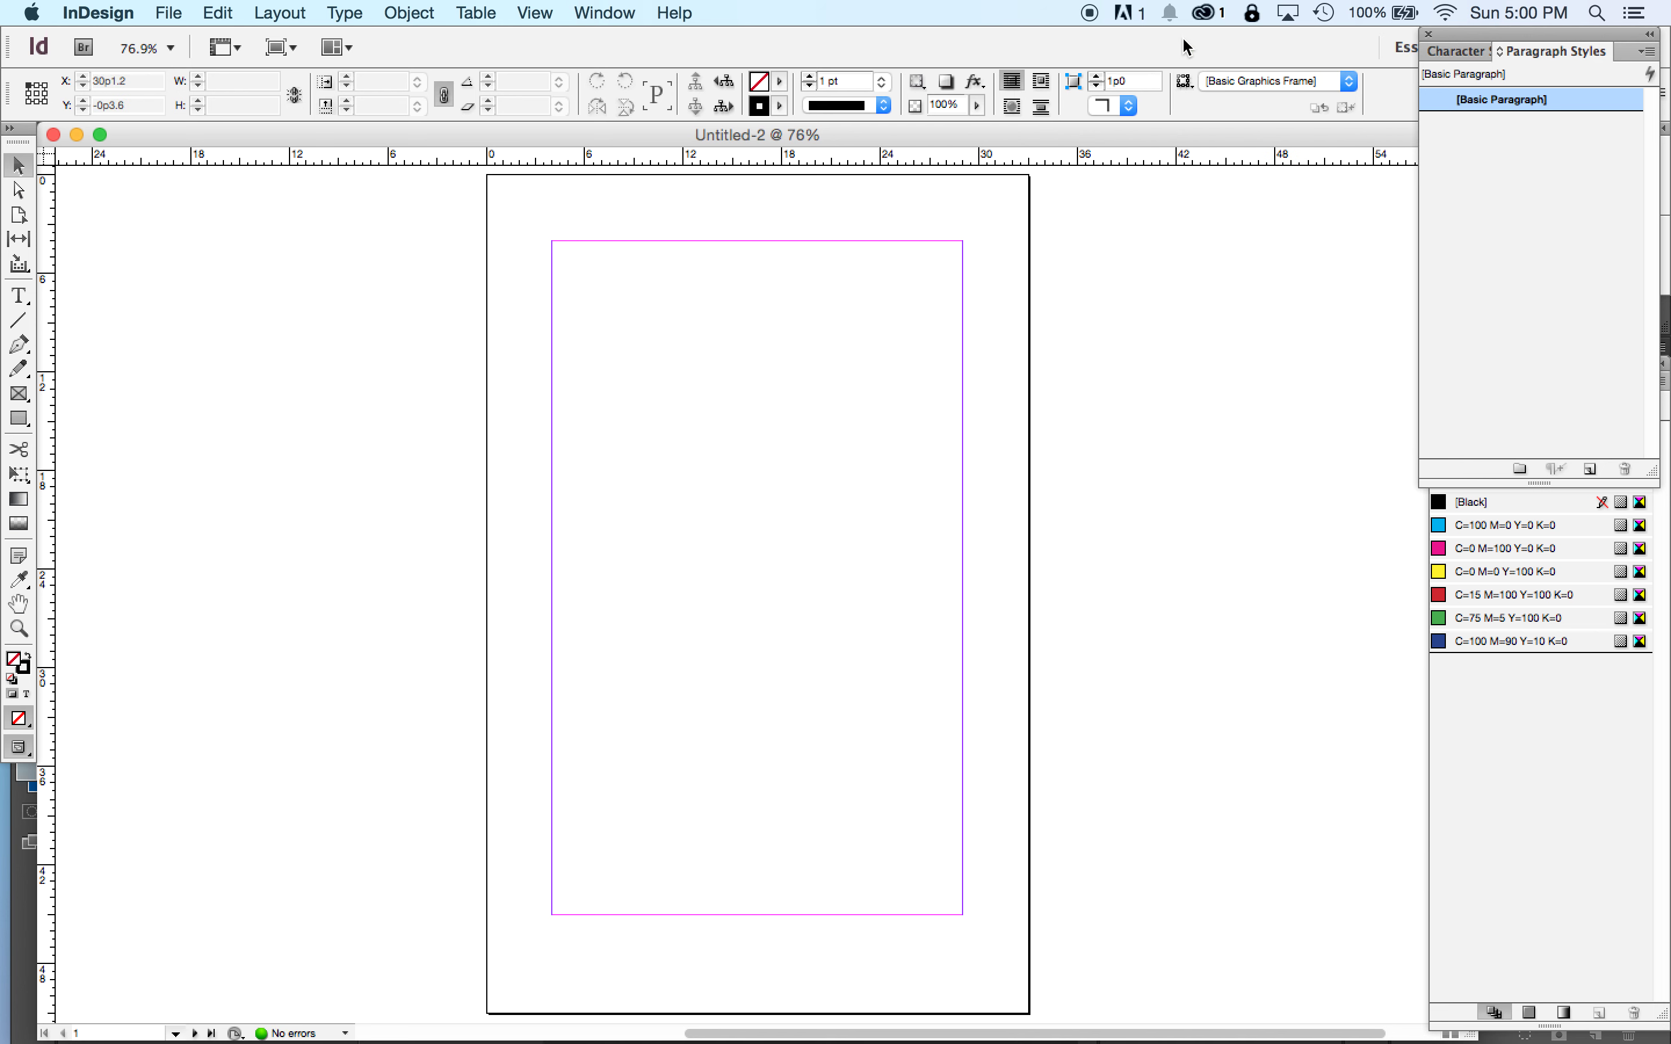
{"action": "left_click", "coordinate": [596, 12]}
{"action": "left_click", "coordinate": [664, 441]}
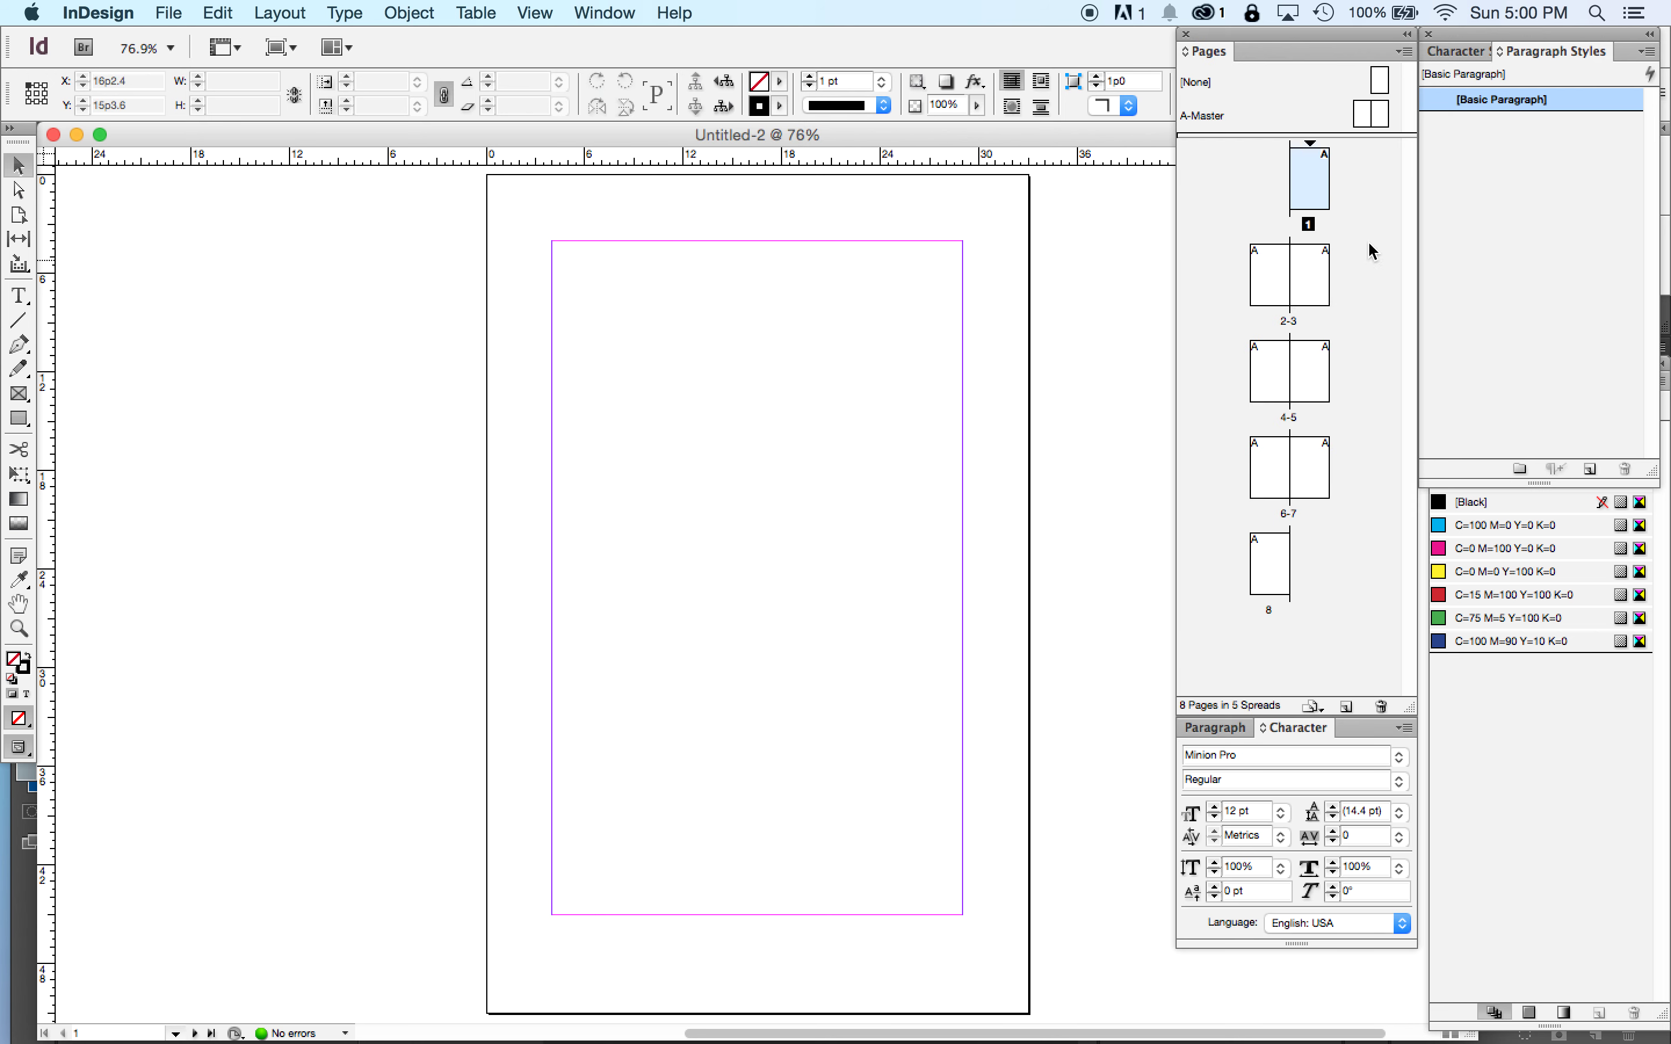
- Visit pages 2 through 8 in the Pages panel, then return to page 1
{"action": "double_click", "coordinate": [1274, 286]}
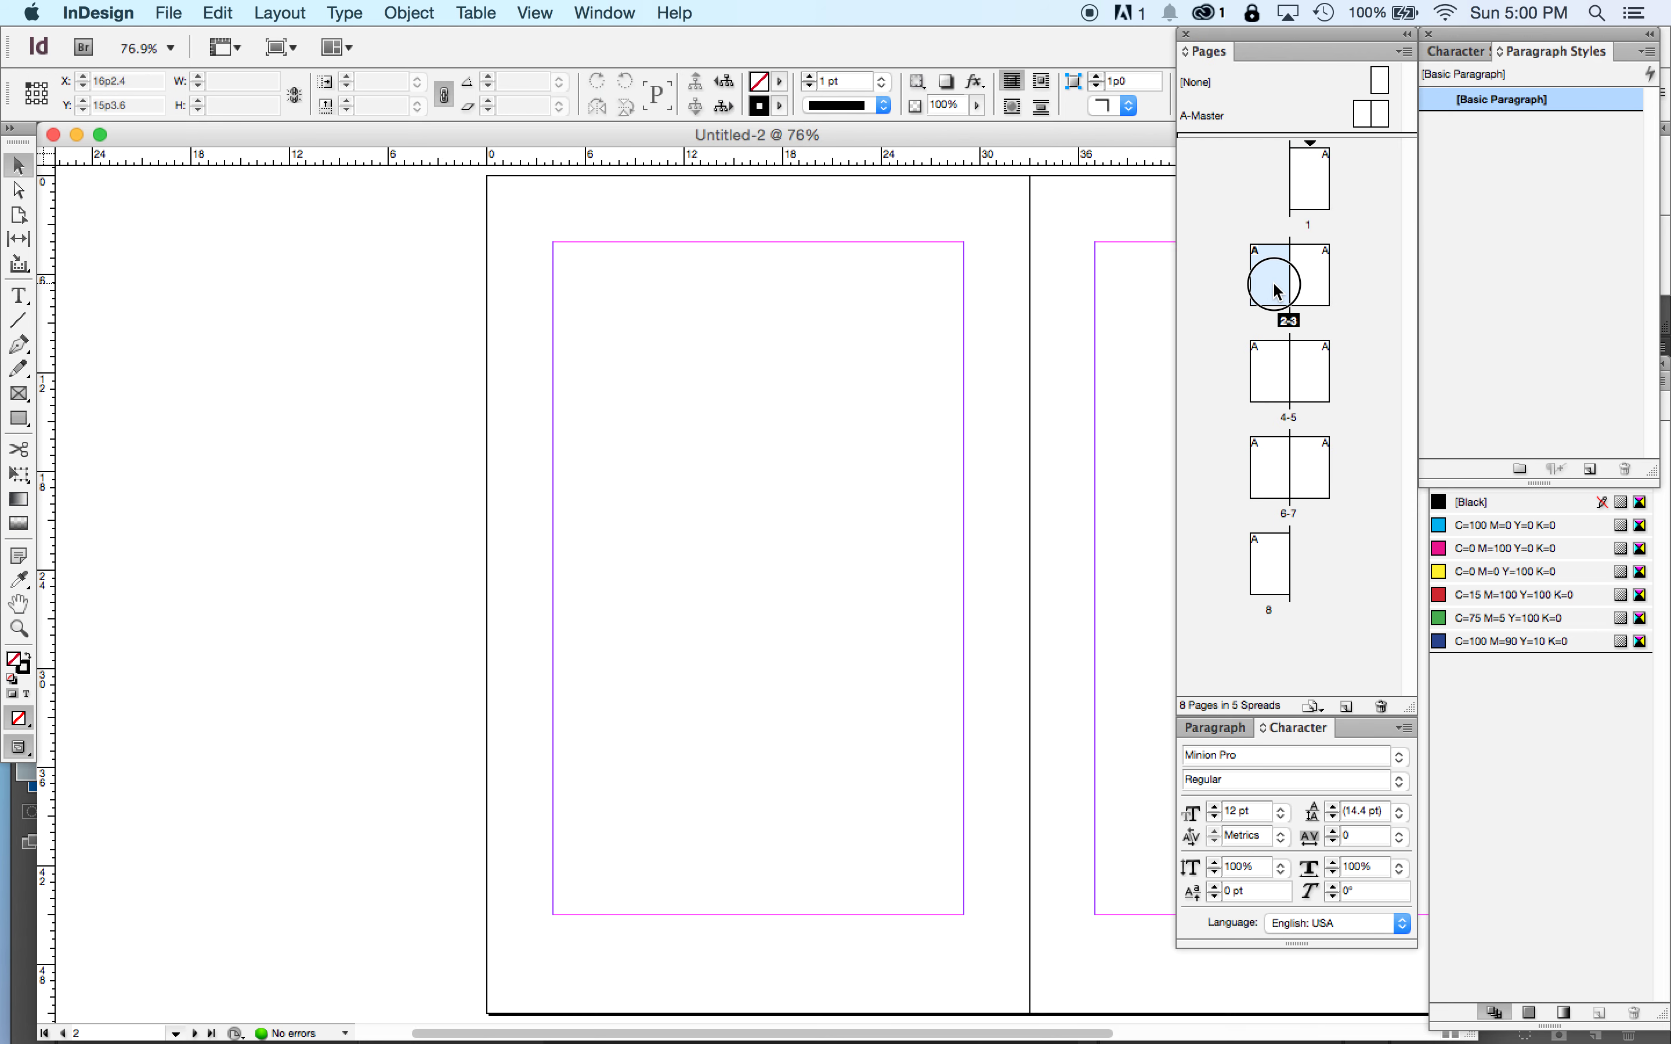
{"action": "double_click", "coordinate": [1308, 279]}
{"action": "double_click", "coordinate": [1276, 373]}
{"action": "double_click", "coordinate": [1301, 378]}
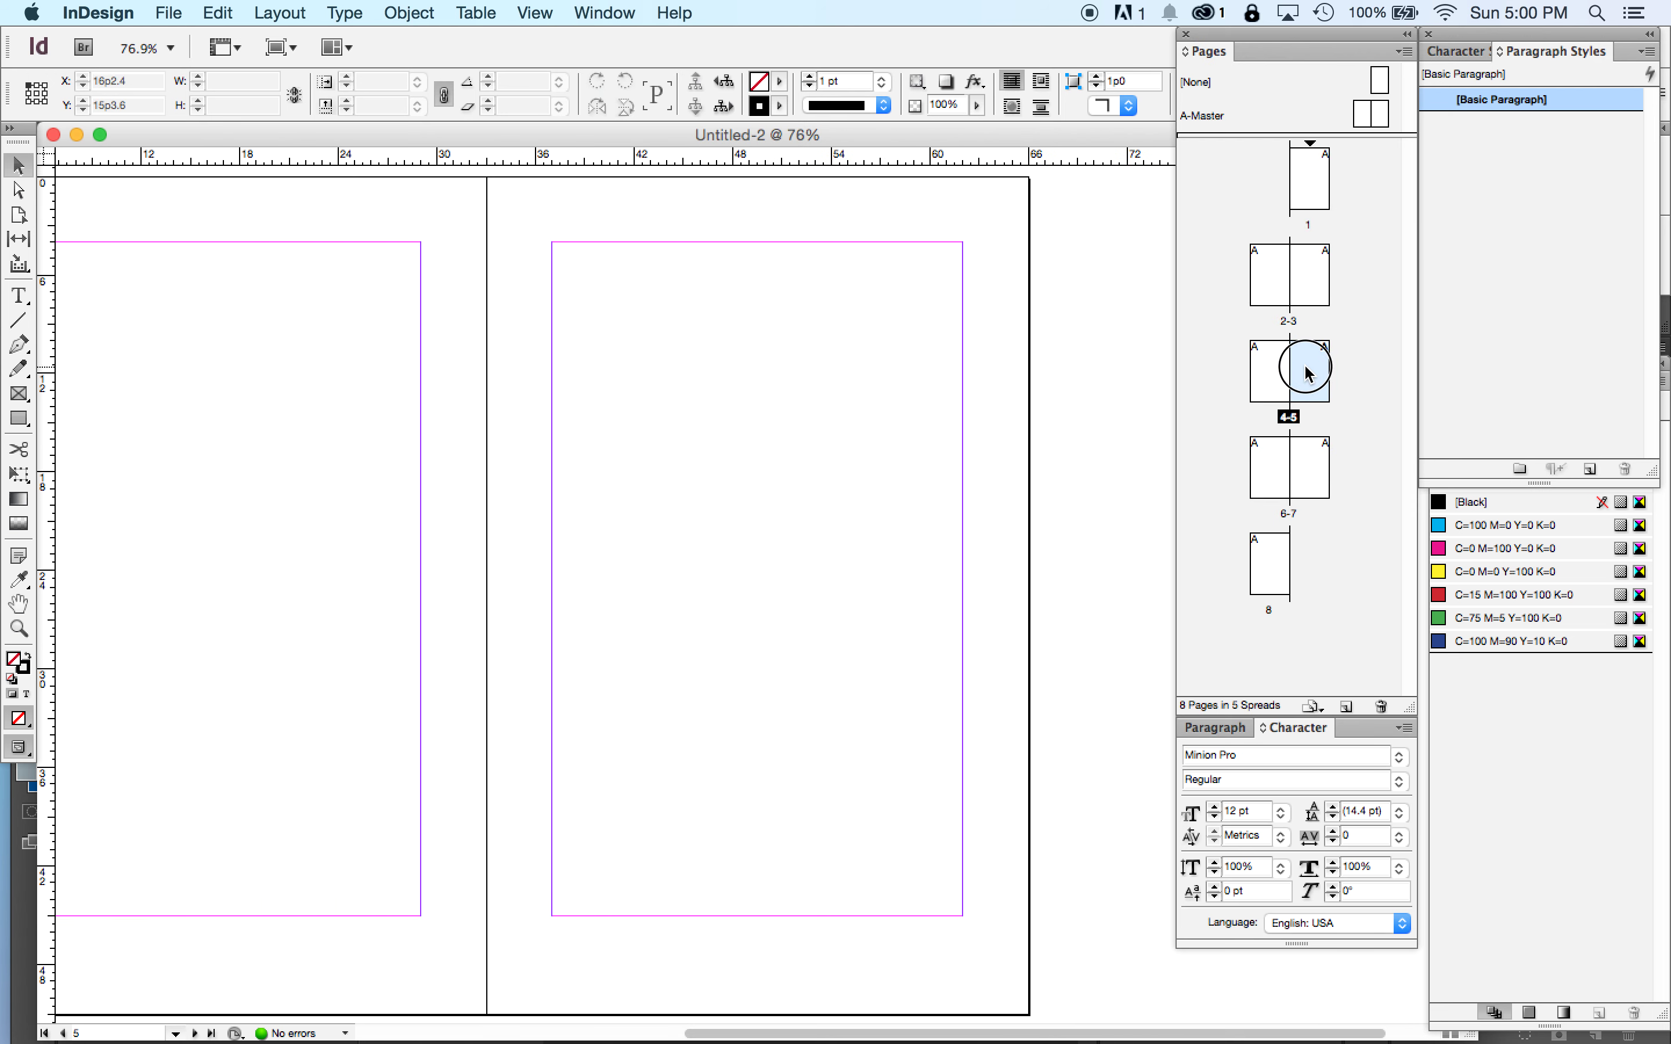
{"action": "double_click", "coordinate": [1271, 461]}
{"action": "double_click", "coordinate": [1315, 471]}
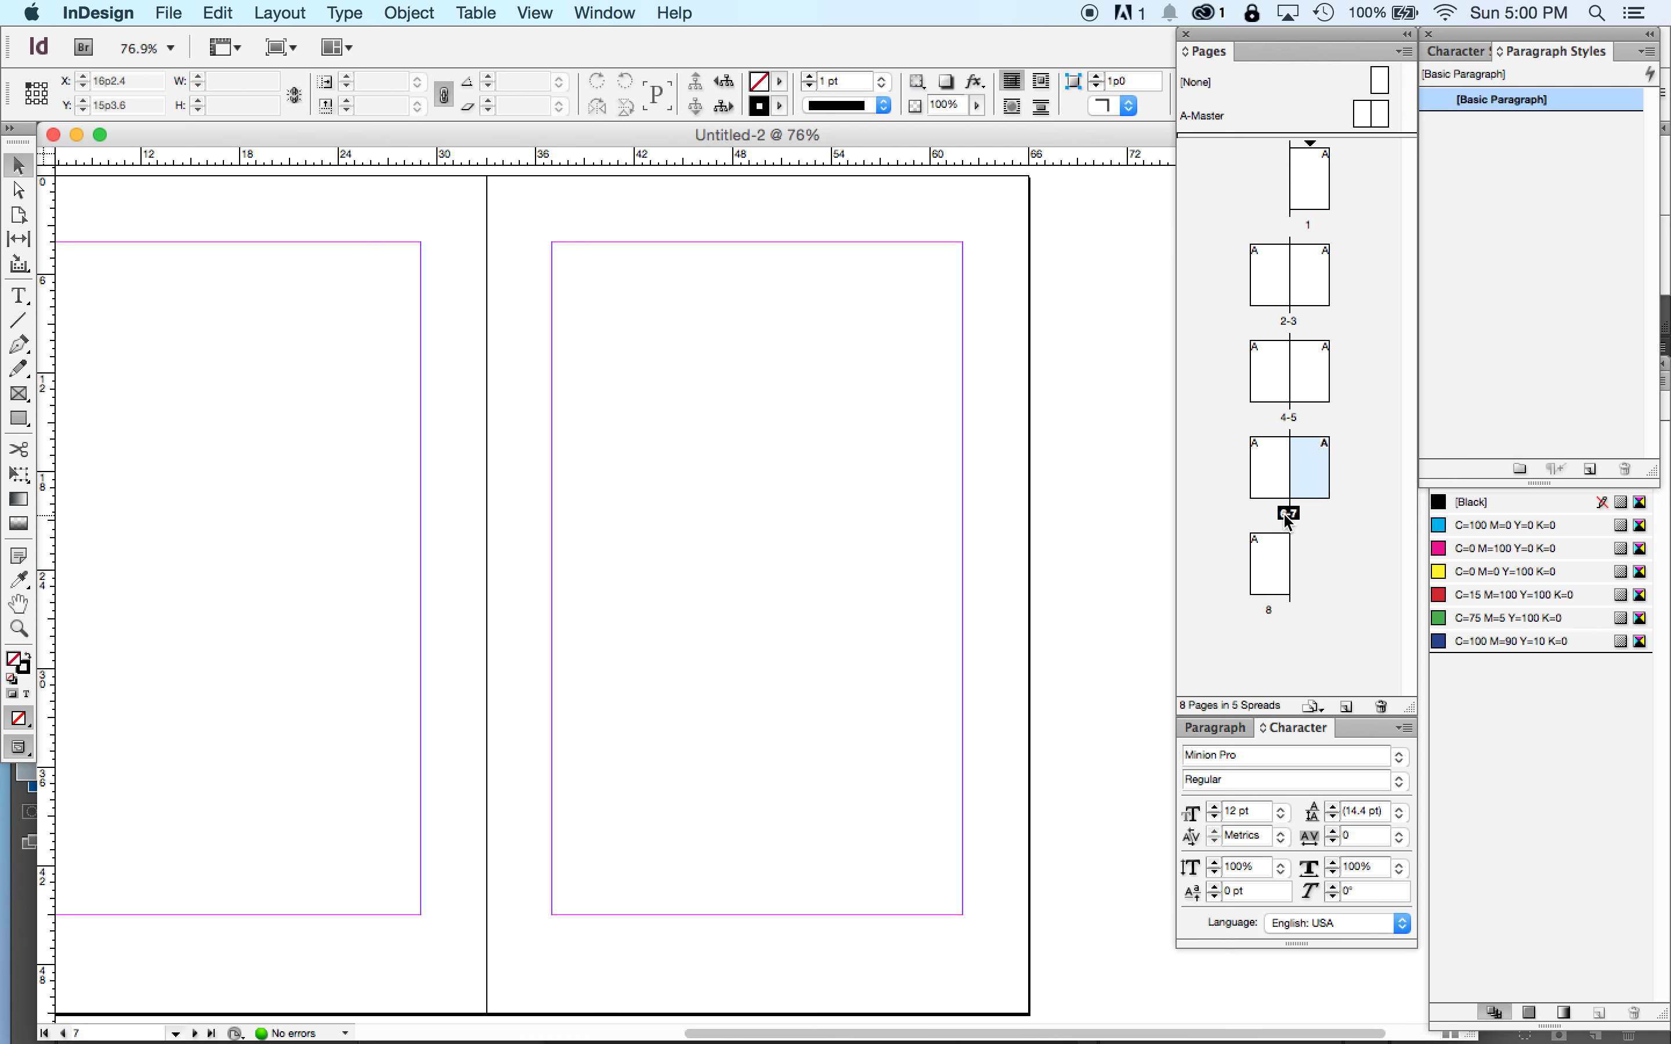
{"action": "double_click", "coordinate": [1268, 561]}
{"action": "double_click", "coordinate": [1312, 174]}
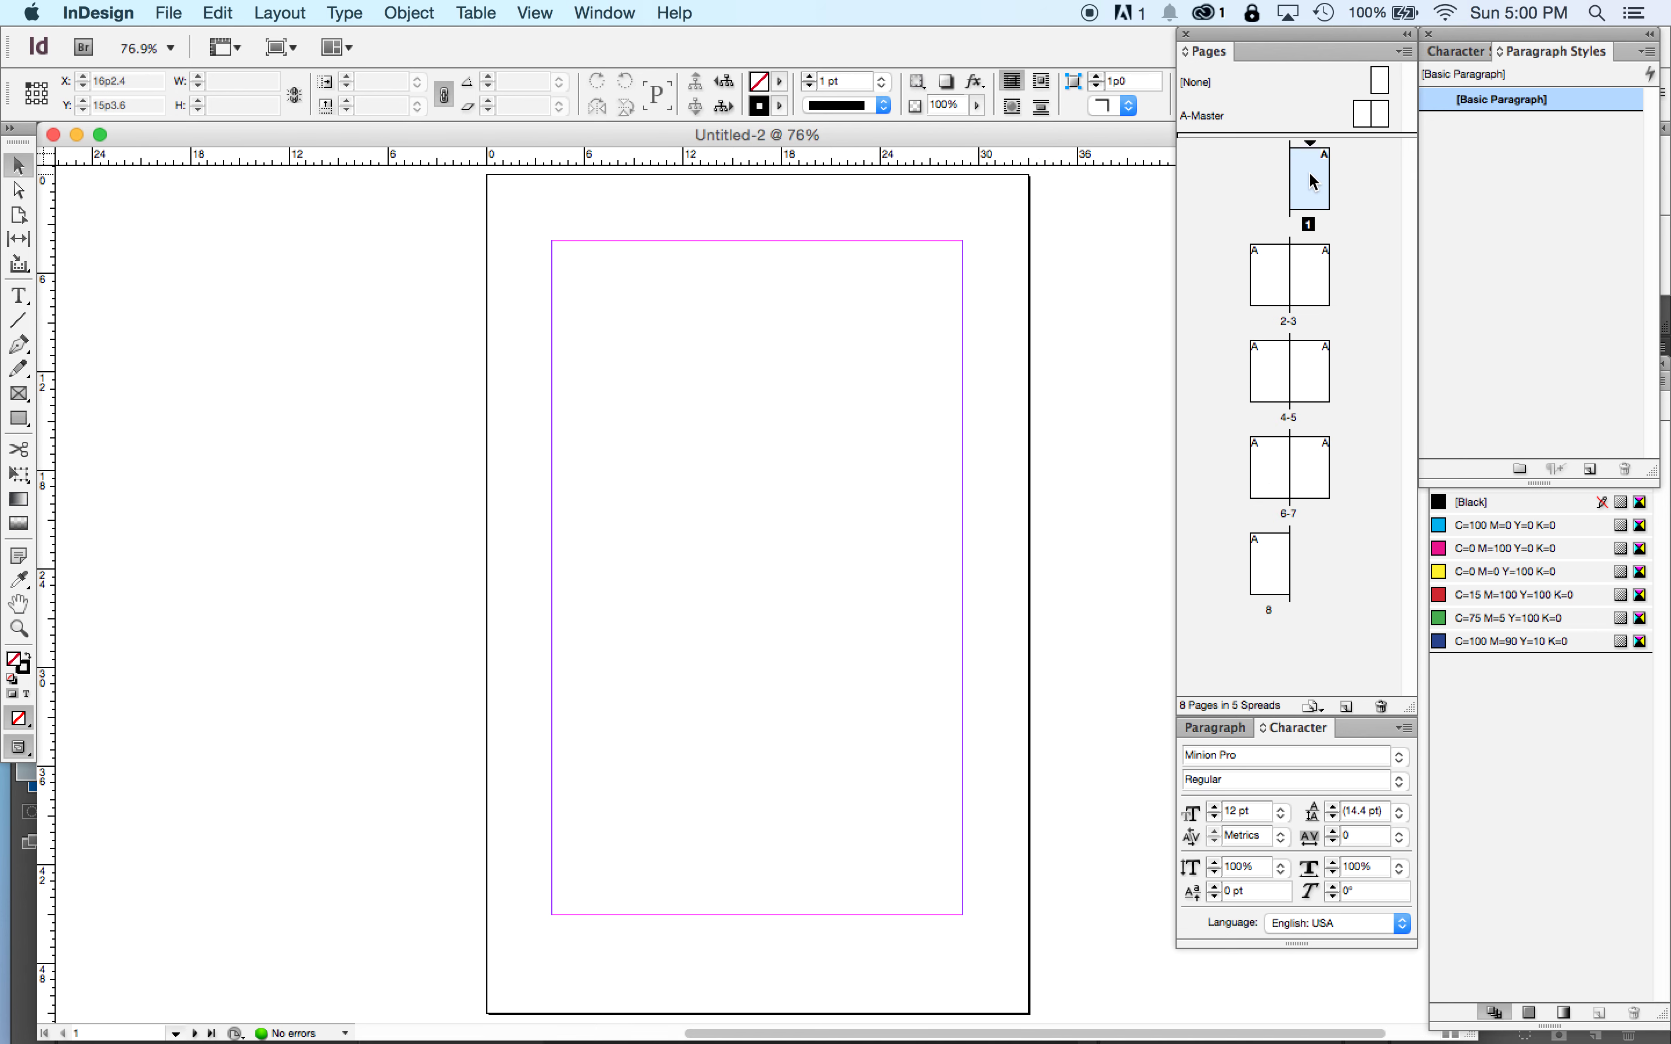
{"action": "key", "text": "super+o"}
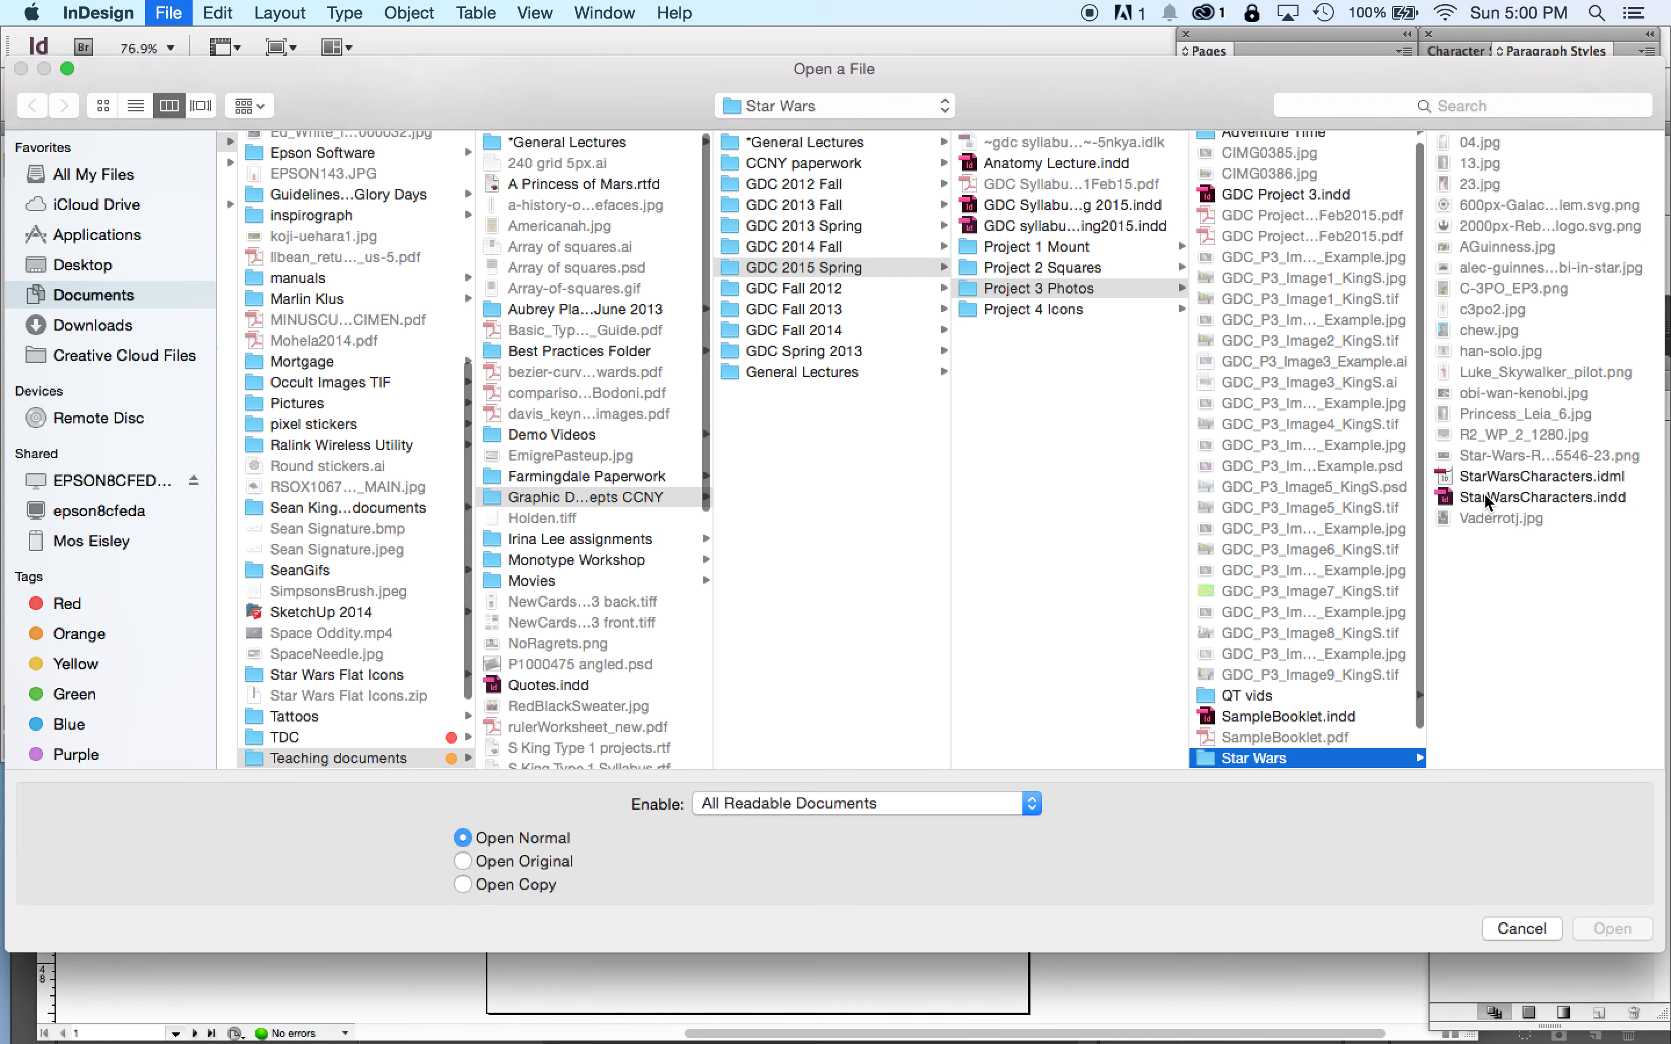
- Open StarWarsCharacters.indd from the Star Wars folder and scroll its spreads
{"action": "left_click", "coordinate": [1490, 496]}
{"action": "key", "text": "Return"}
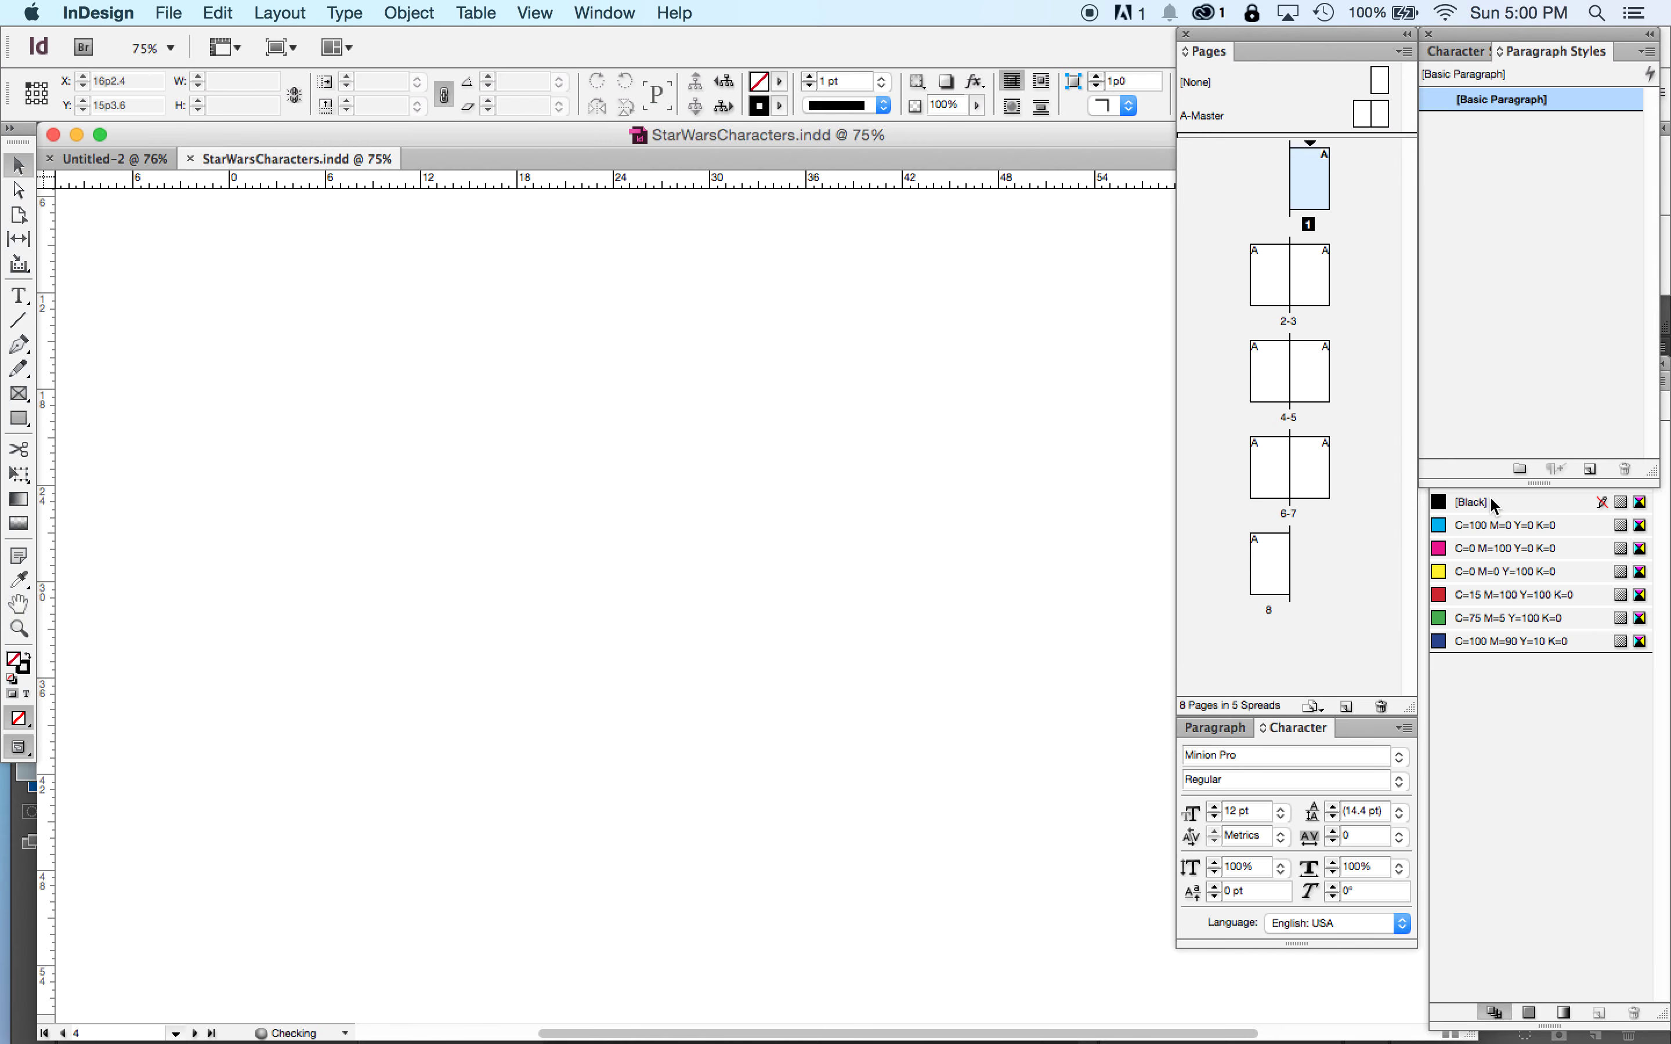
{"action": "scroll", "coordinate": [745, 550], "scroll_direction": "down", "scroll_amount": 5}
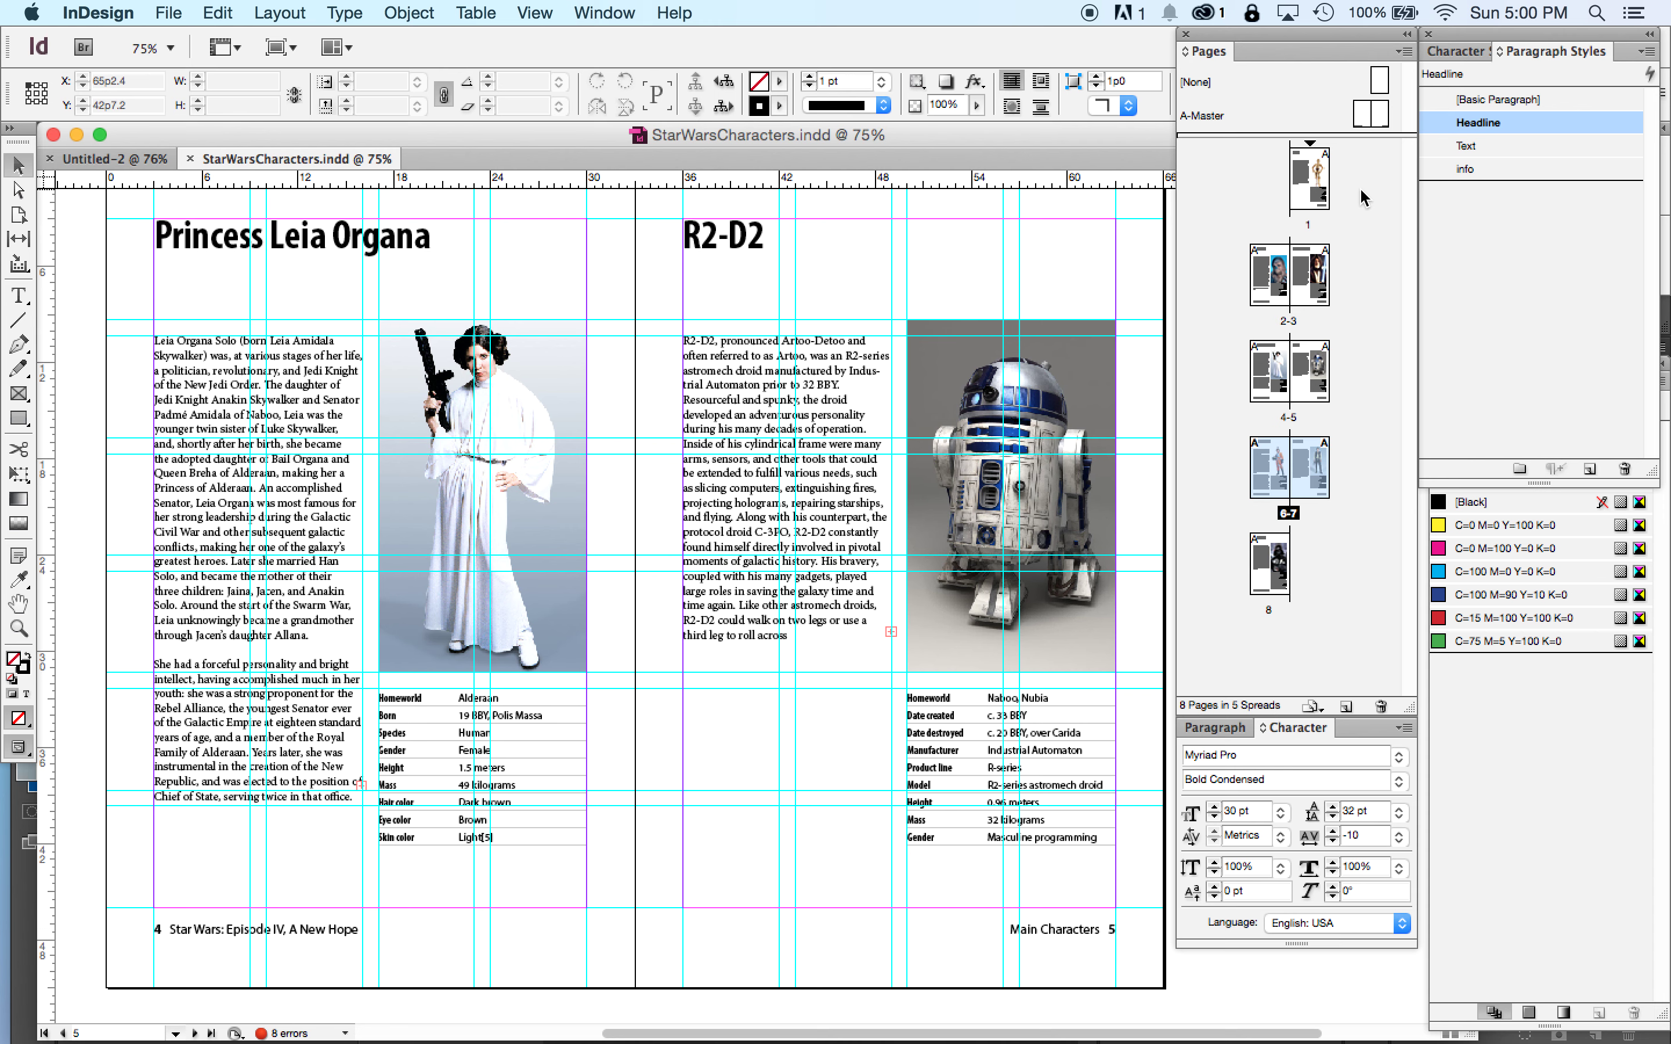
- Inspect both pages of the sample's A-Master, then go to the C-3PO layout on page 1
{"action": "double_click", "coordinate": [1363, 120]}
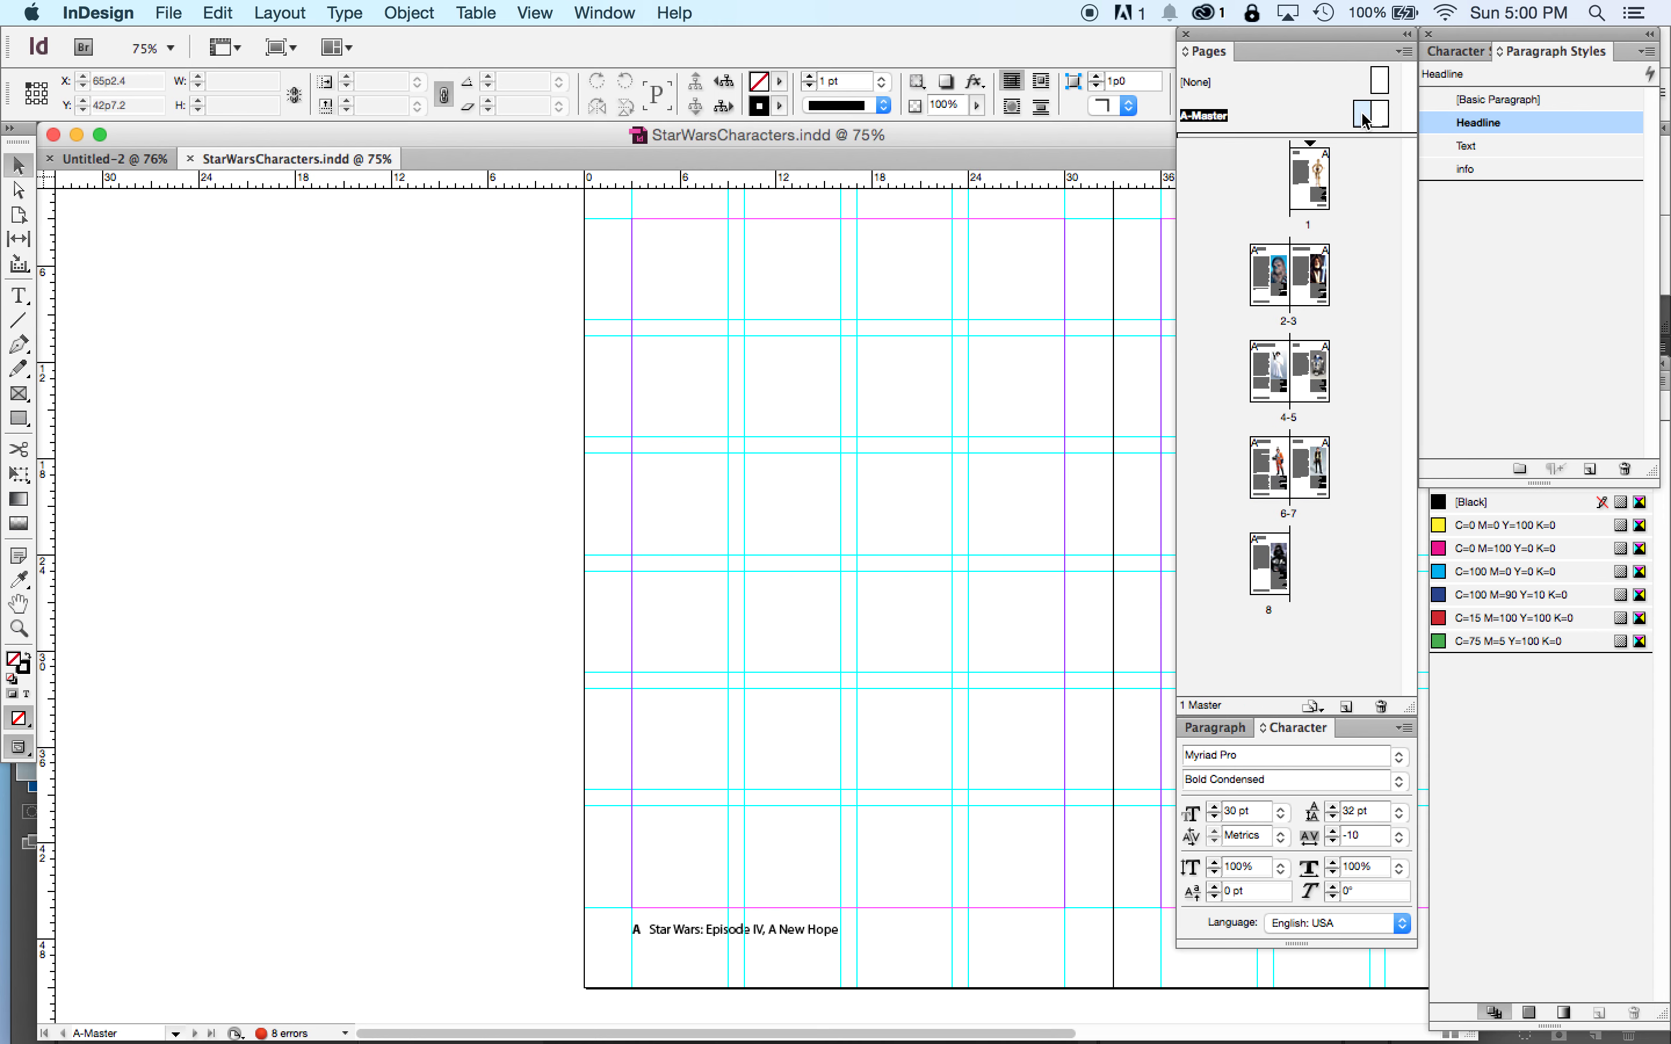
{"action": "double_click", "coordinate": [1378, 110]}
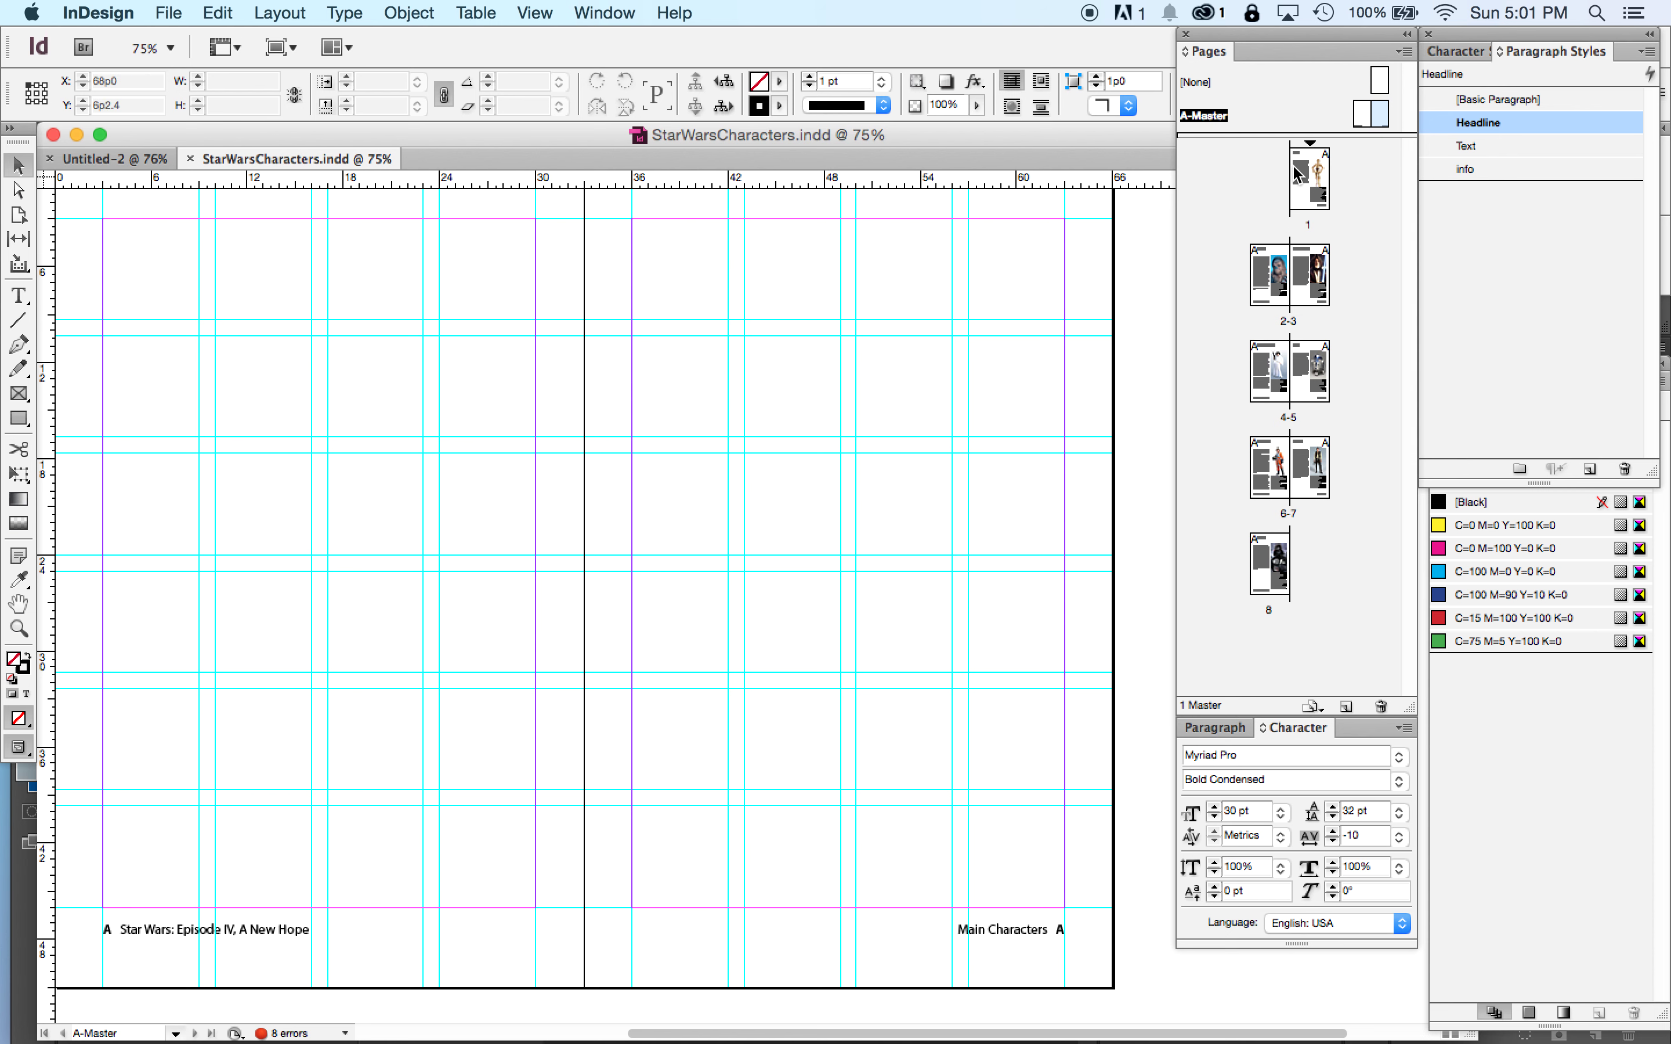
{"action": "double_click", "coordinate": [1304, 185]}
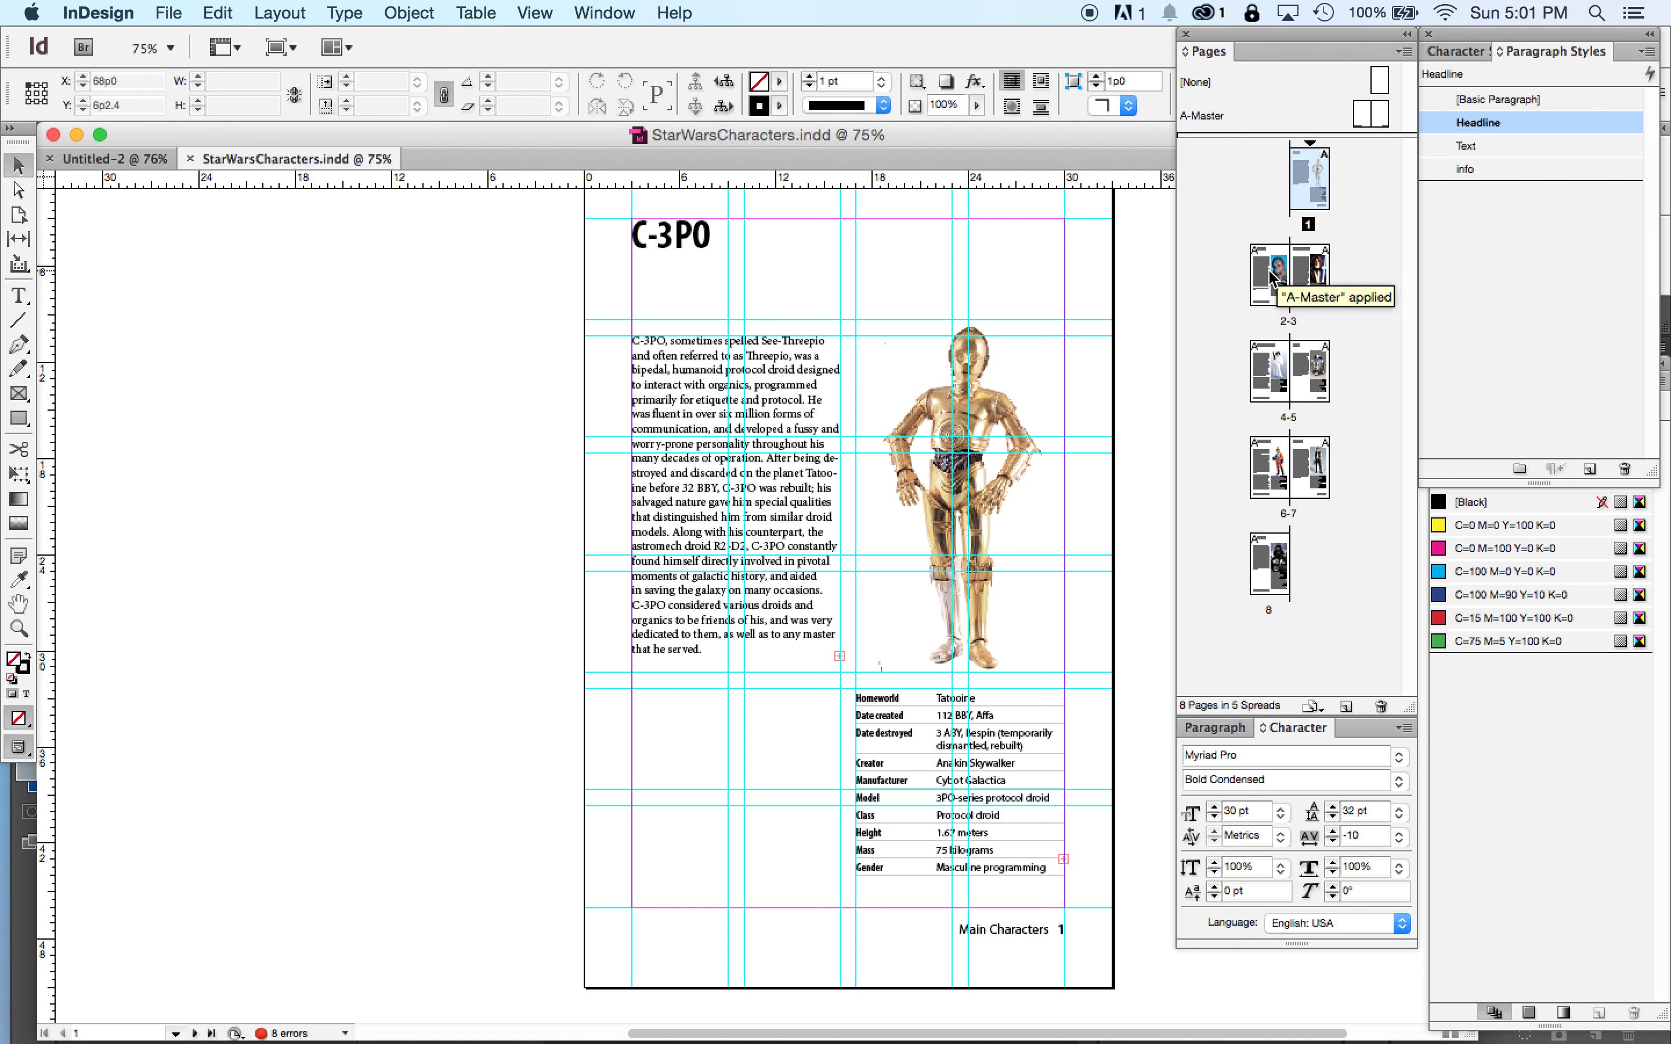
- Select the C-3PO page's headline, body text, specs table and image frames in turn
{"action": "left_click", "coordinate": [777, 279]}
{"action": "left_click", "coordinate": [749, 465]}
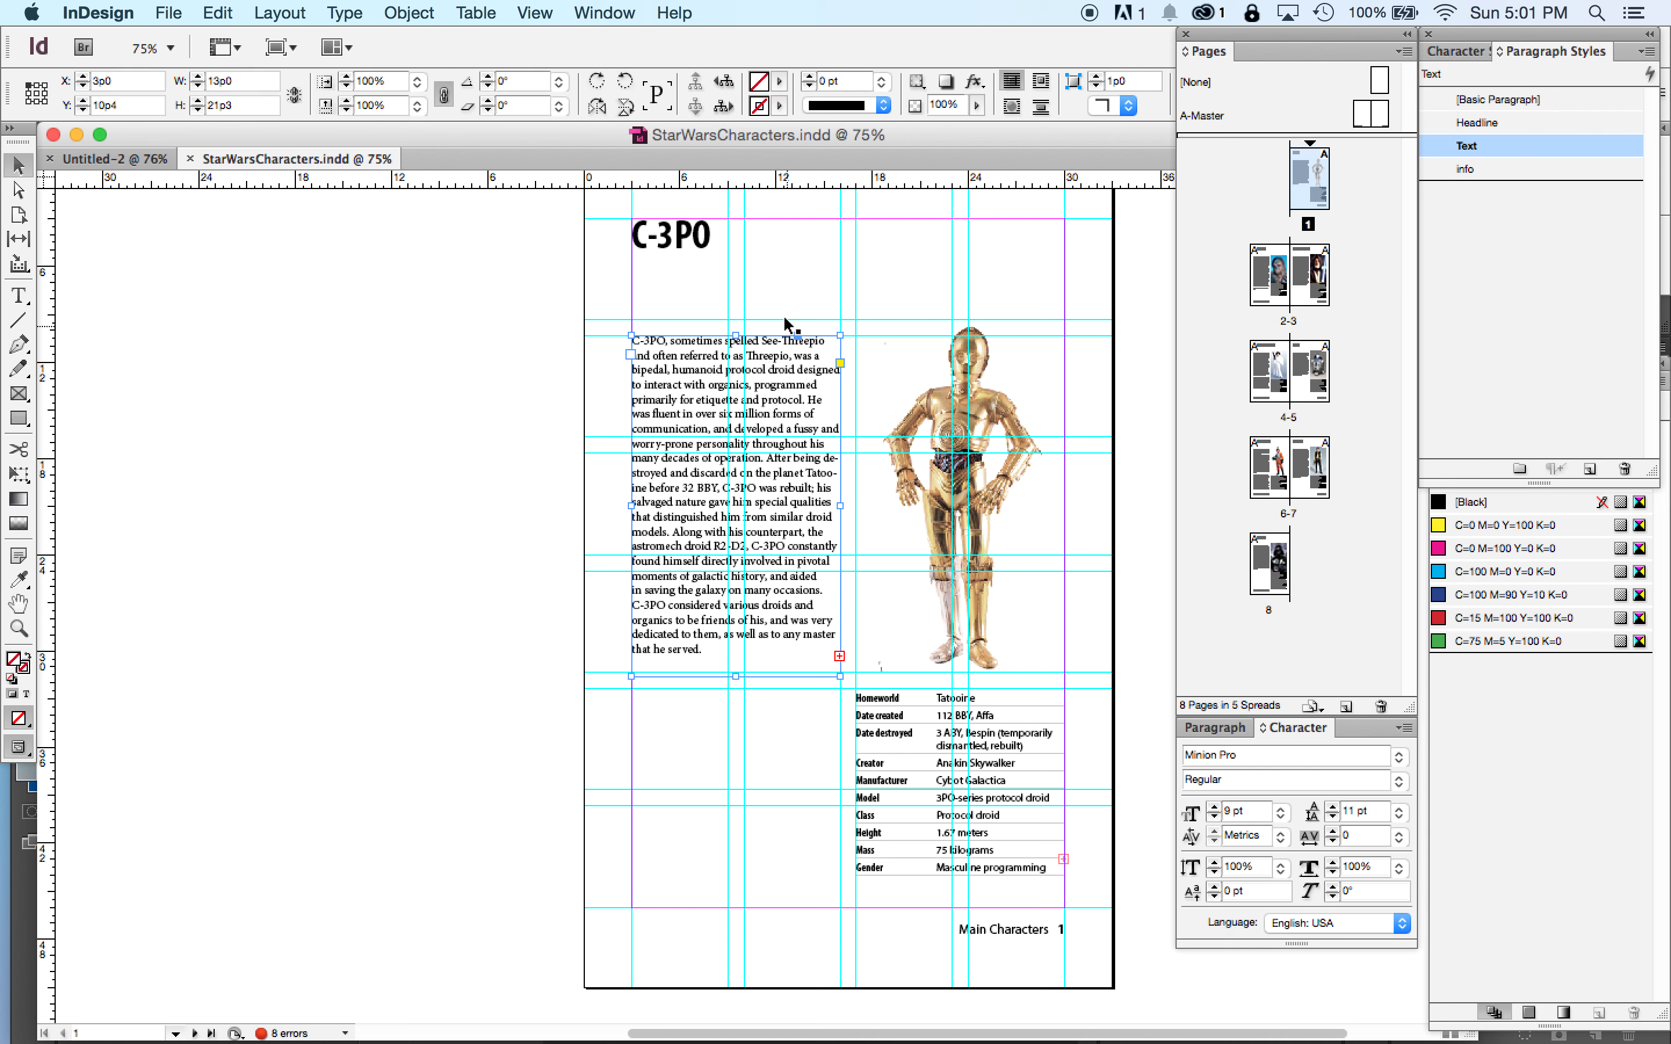
{"action": "left_click", "coordinate": [903, 826]}
{"action": "left_click", "coordinate": [936, 487]}
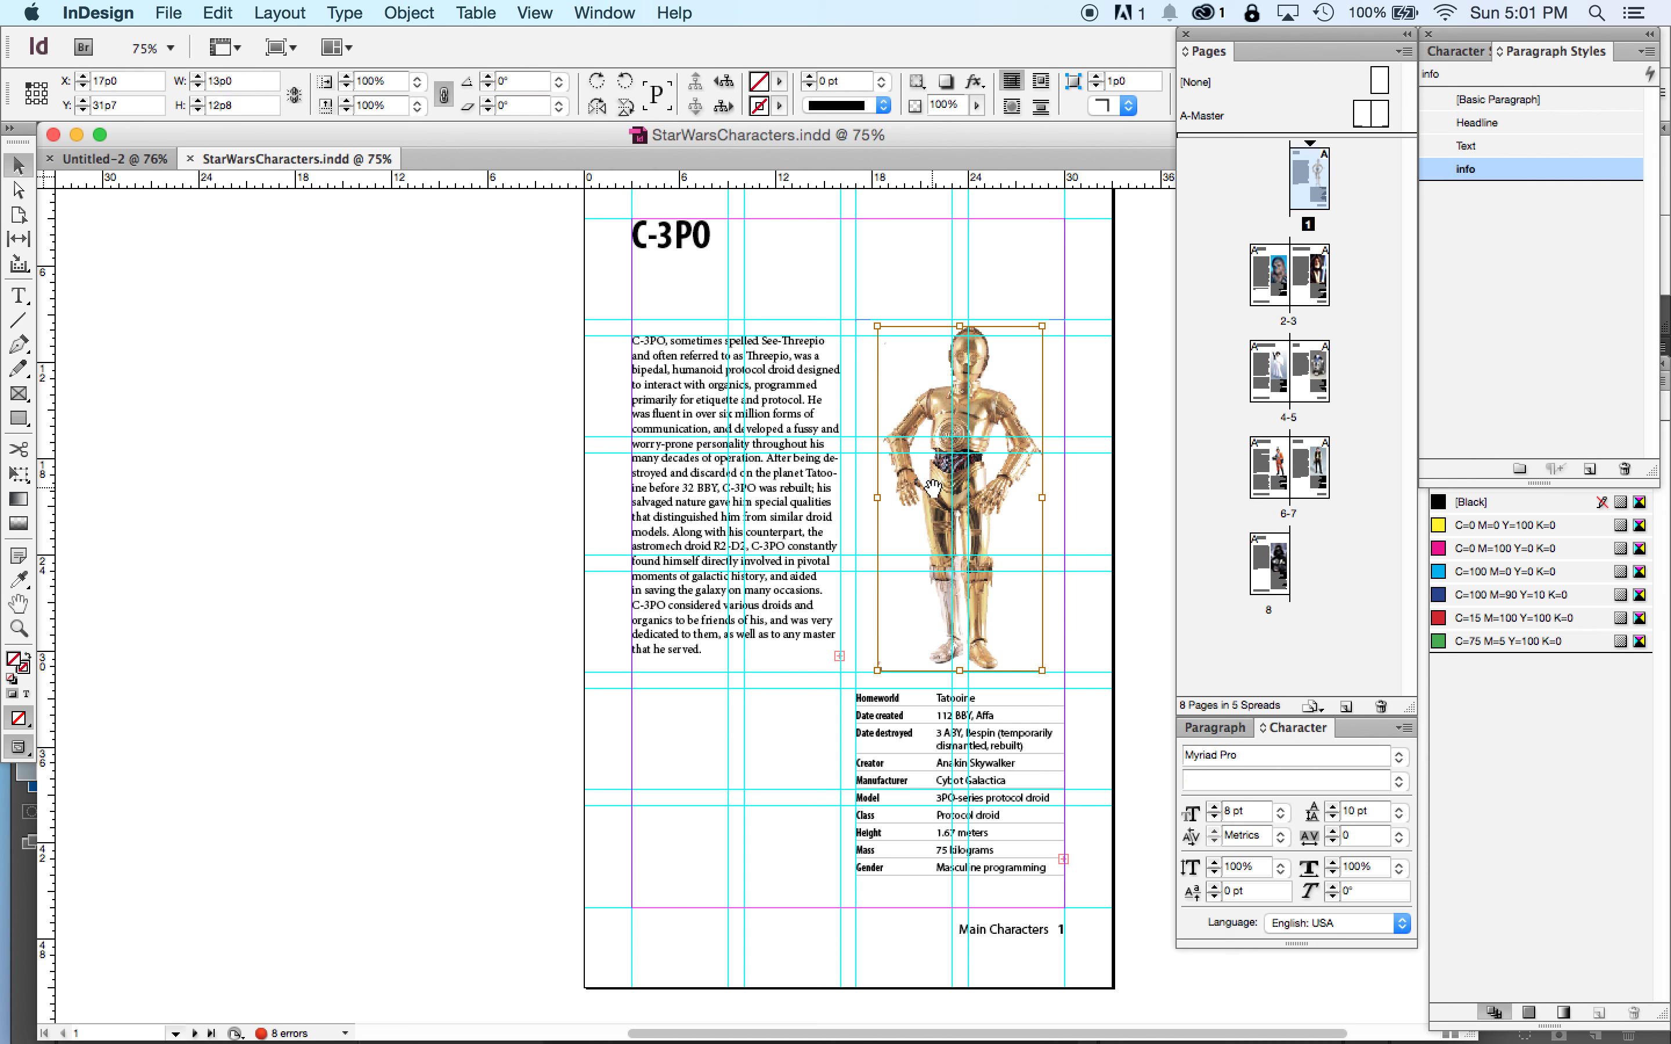
- On the Chewbacca spread 2-3, select its image, text, headline and table frames, then deselect
{"action": "double_click", "coordinate": [1257, 273]}
{"action": "left_click", "coordinate": [1009, 461]}
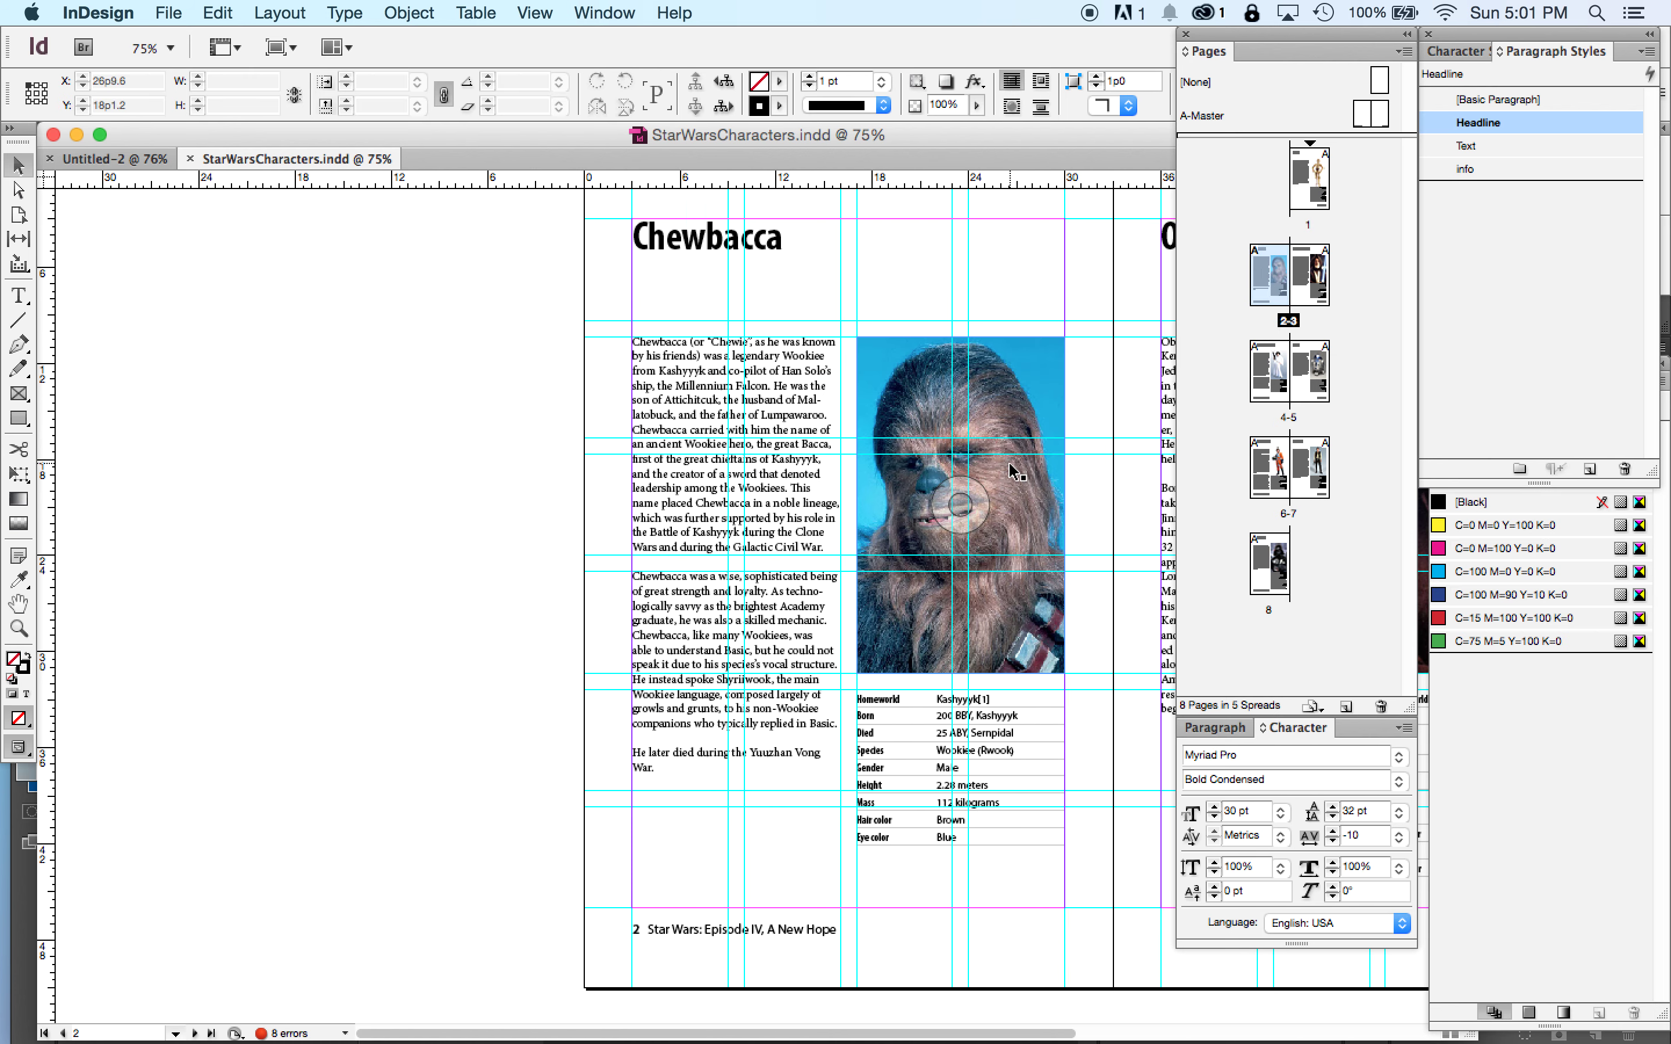
{"action": "left_click", "coordinate": [814, 339]}
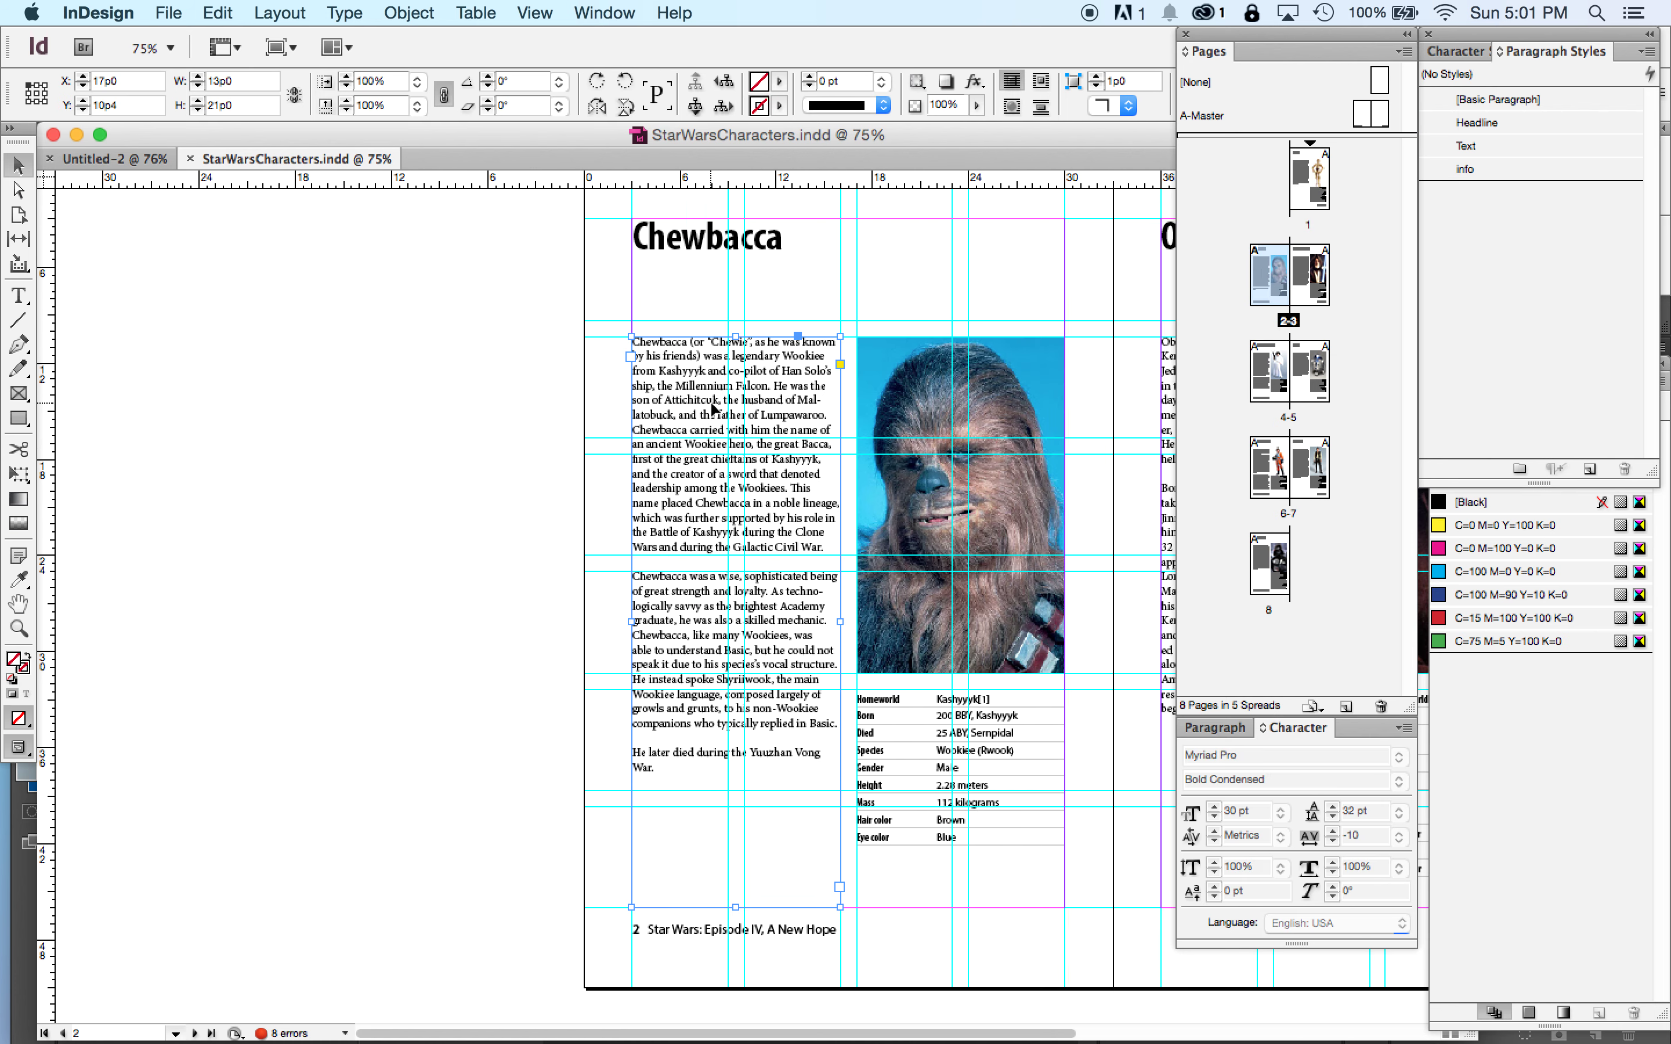
{"action": "left_click", "coordinate": [796, 252]}
{"action": "left_click", "coordinate": [885, 377]}
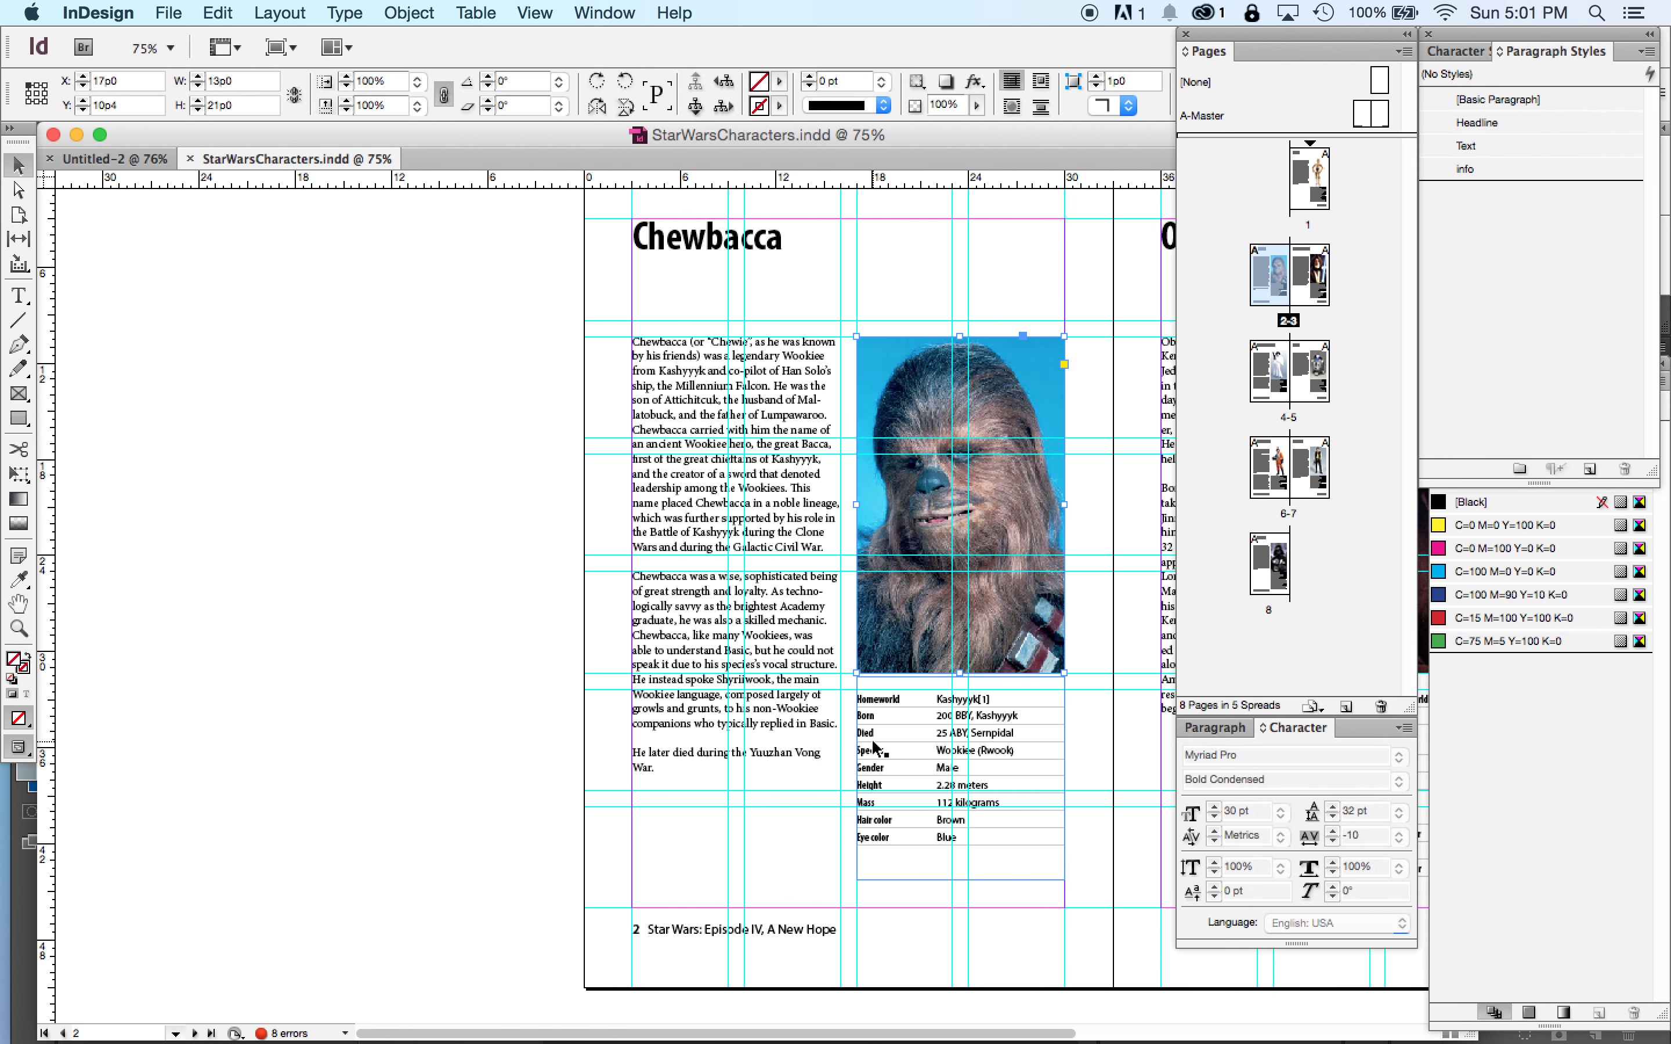
{"action": "left_click", "coordinate": [876, 748]}
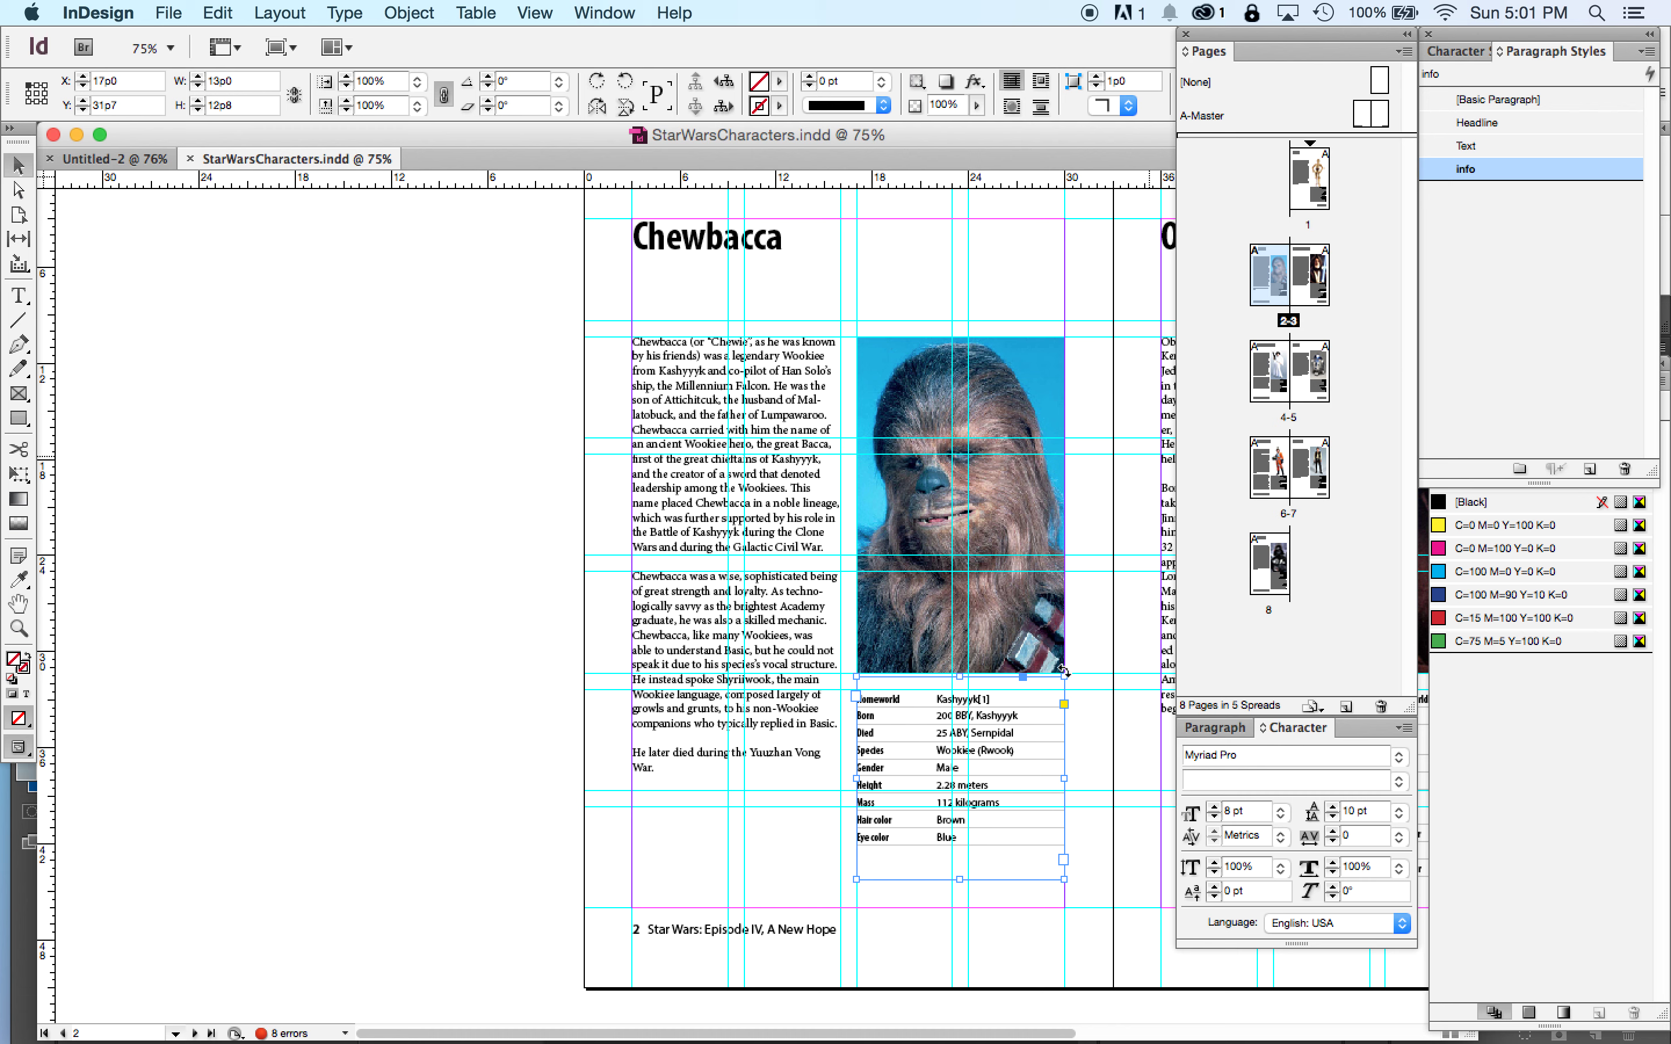
{"action": "left_click", "coordinate": [776, 937]}
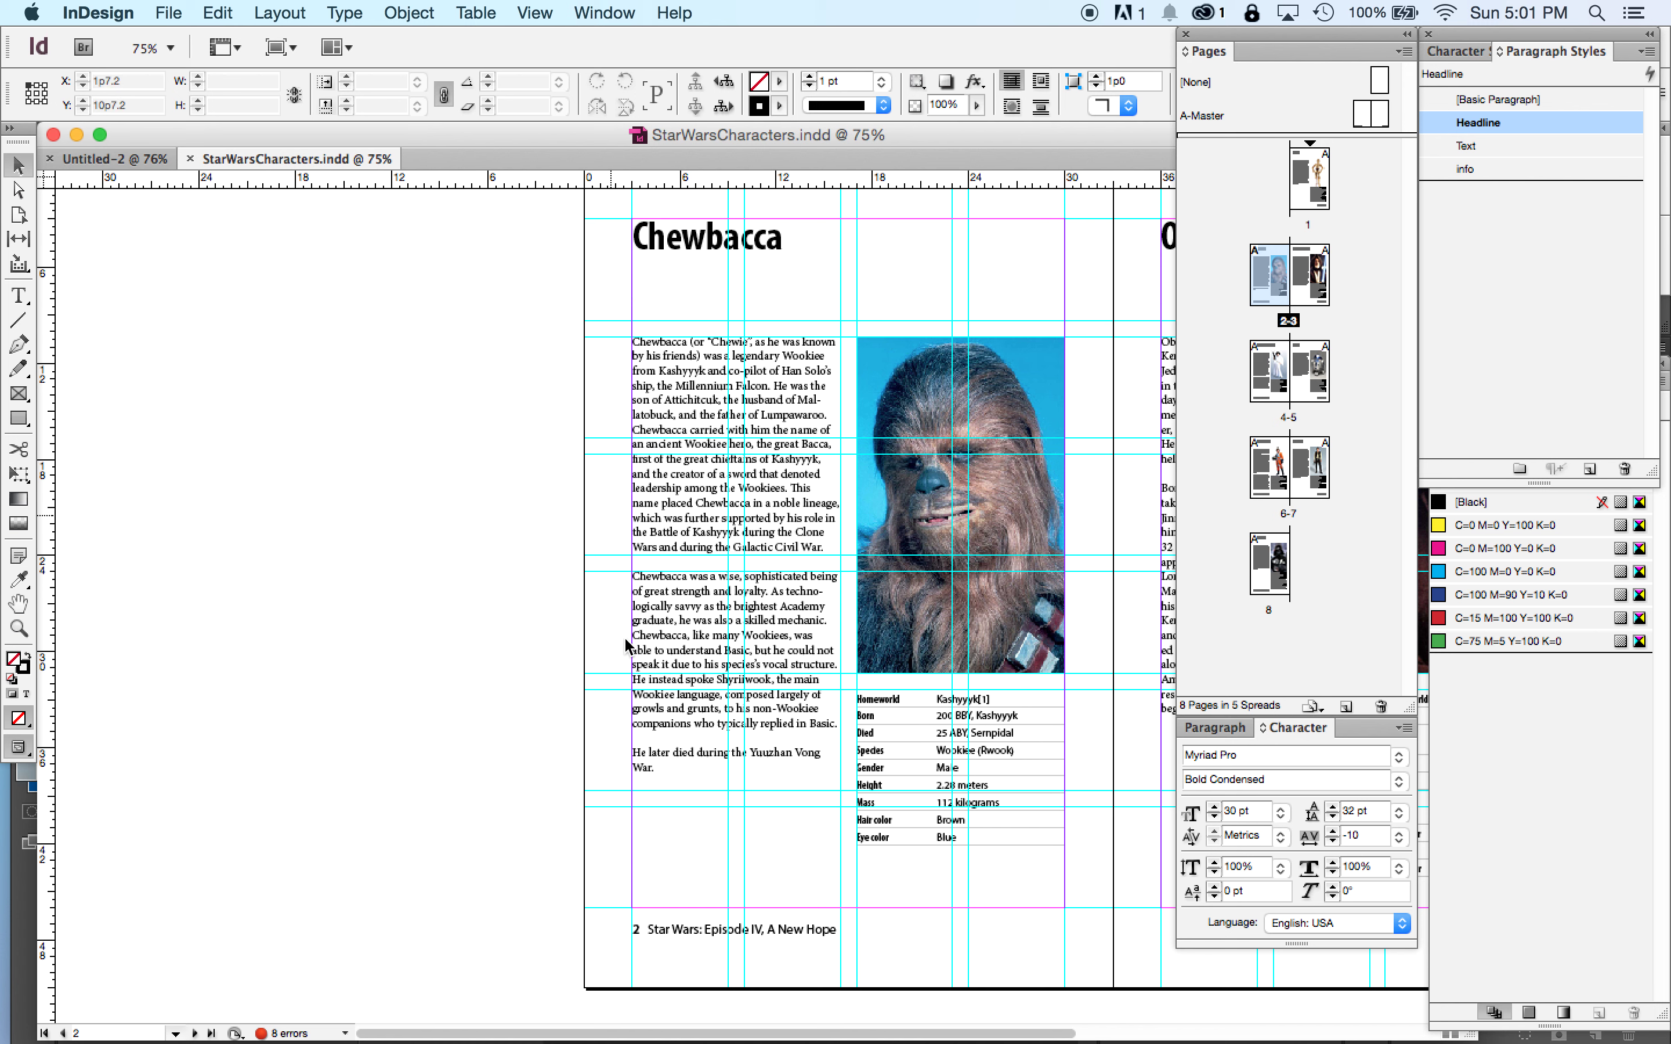
{"action": "left_click", "coordinate": [676, 952]}
{"action": "left_click", "coordinate": [671, 931]}
- In Untitled-2's A-Master, draw a magenta circle at the left page's top-left margin corner
{"action": "left_click", "coordinate": [123, 157]}
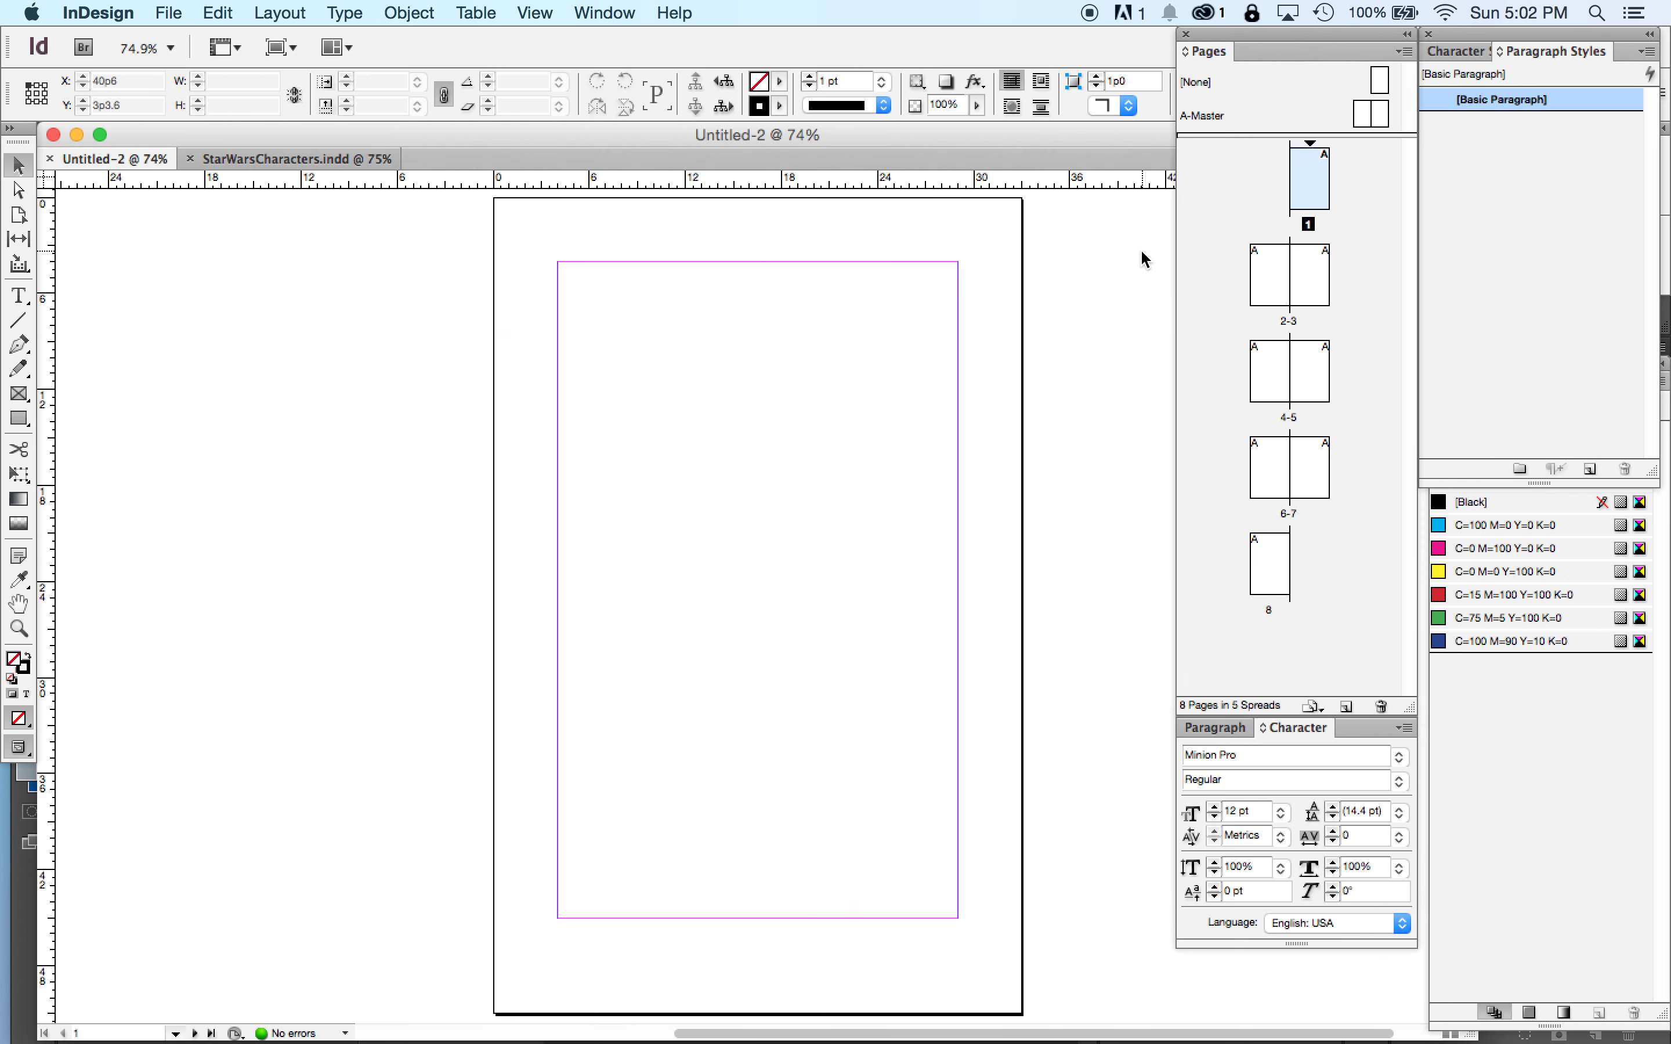
{"action": "double_click", "coordinate": [1362, 113]}
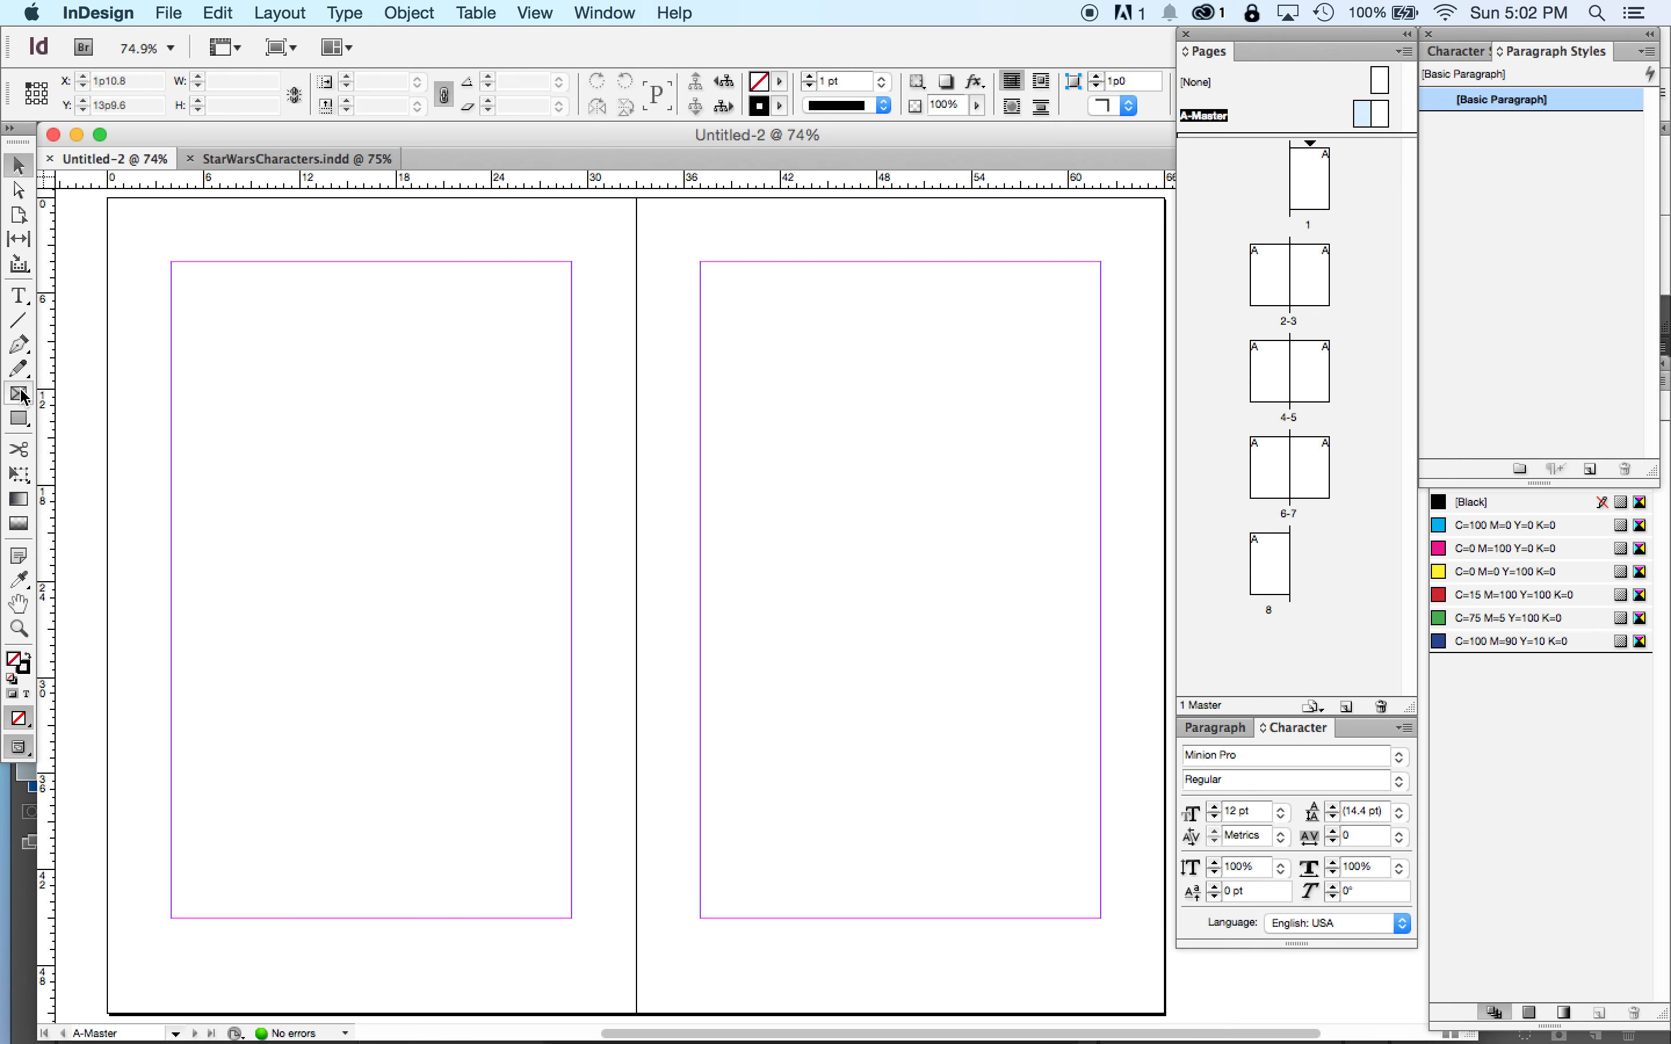
{"action": "left_click_drag", "start_coordinate": [22, 395], "coordinate": [75, 418]}
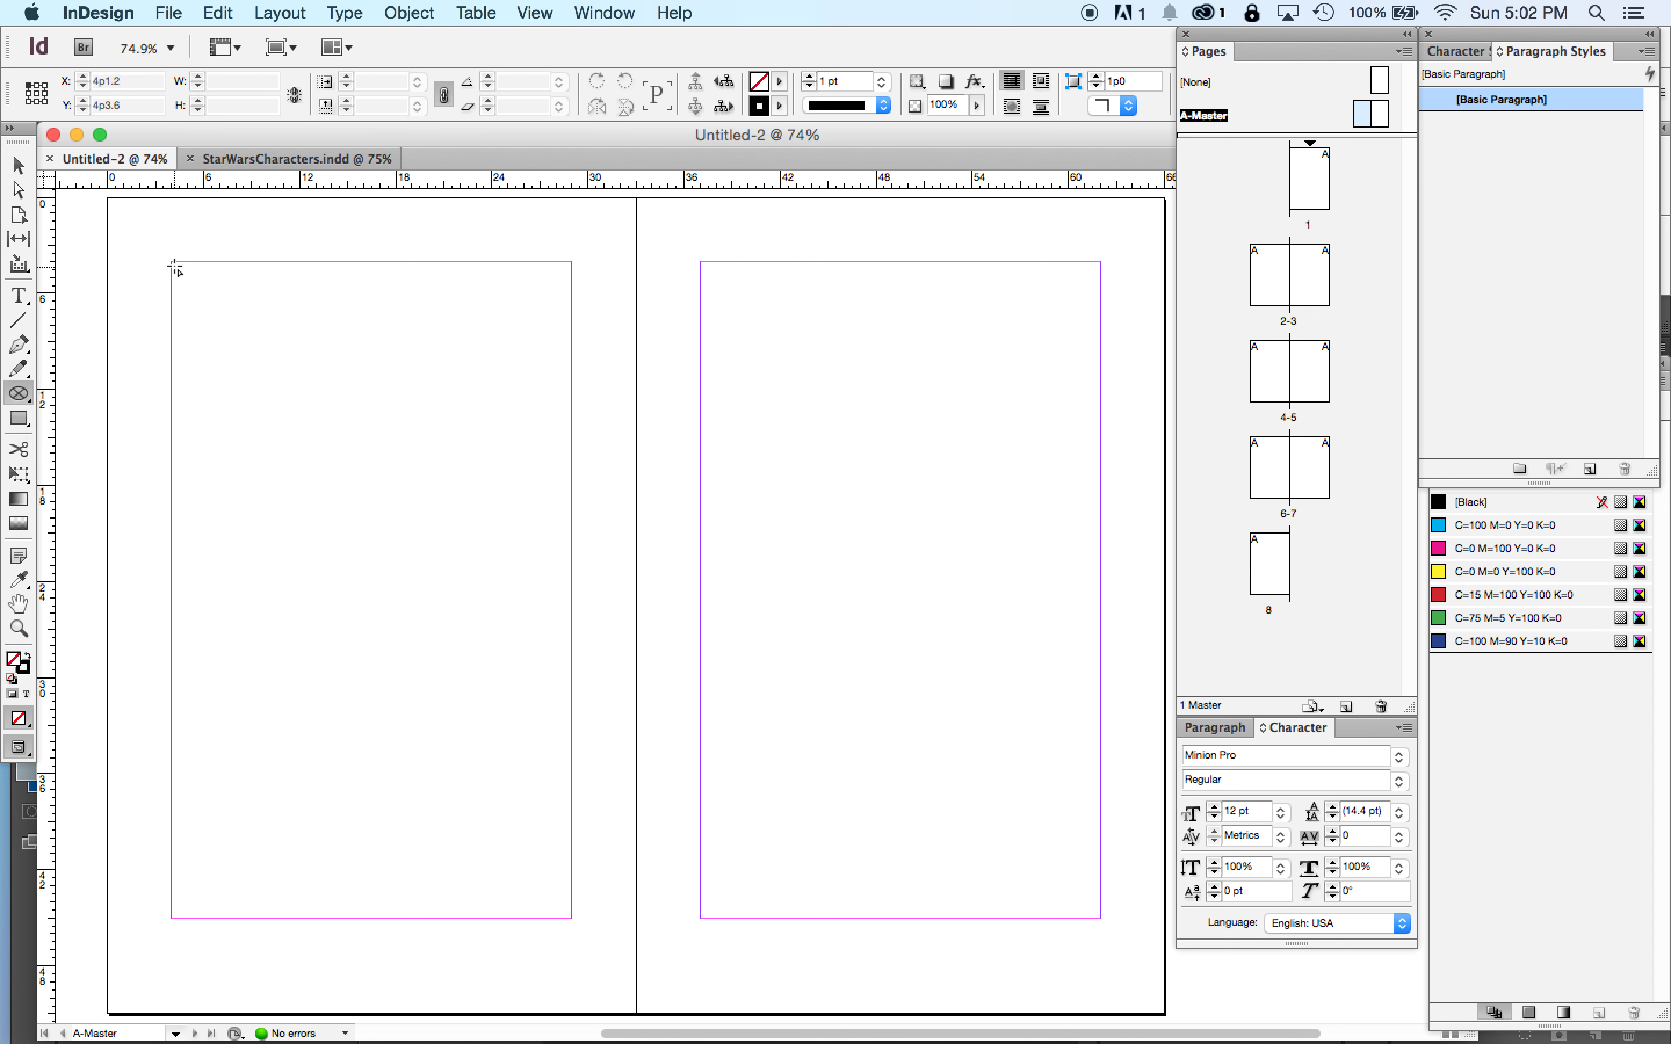
{"action": "left_click_drag", "start_coordinate": [172, 263], "coordinate": [373, 533]}
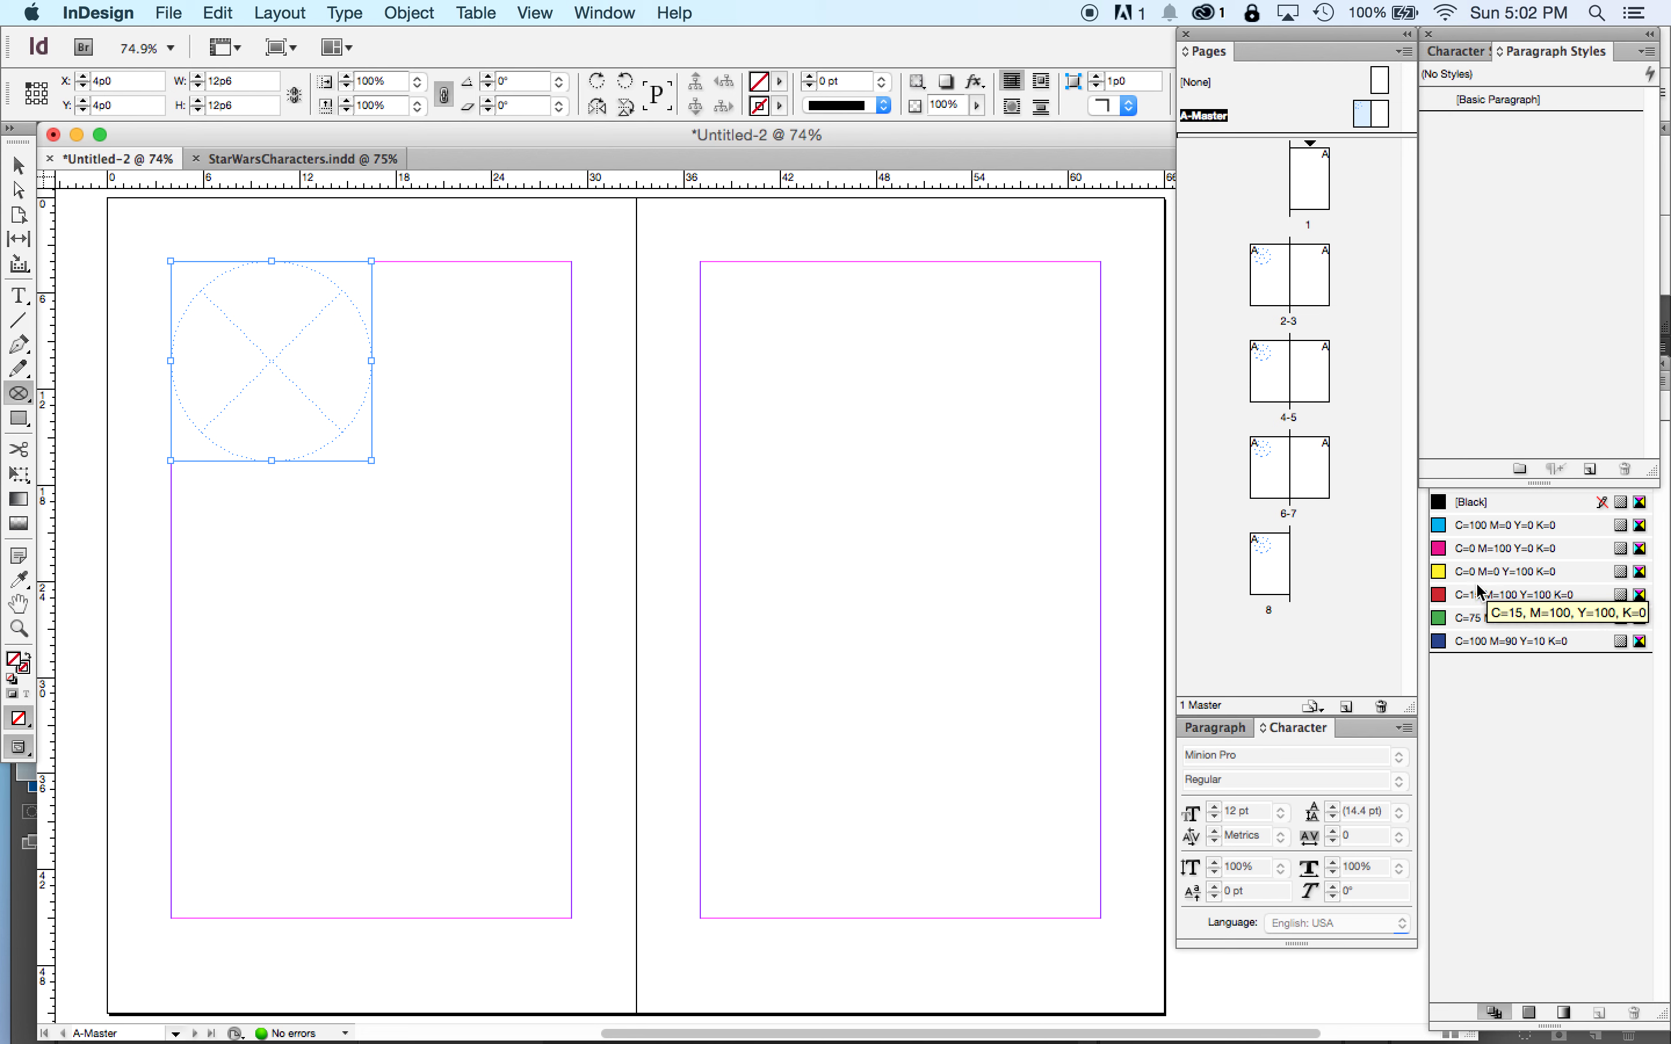
{"action": "left_click", "coordinate": [1475, 549]}
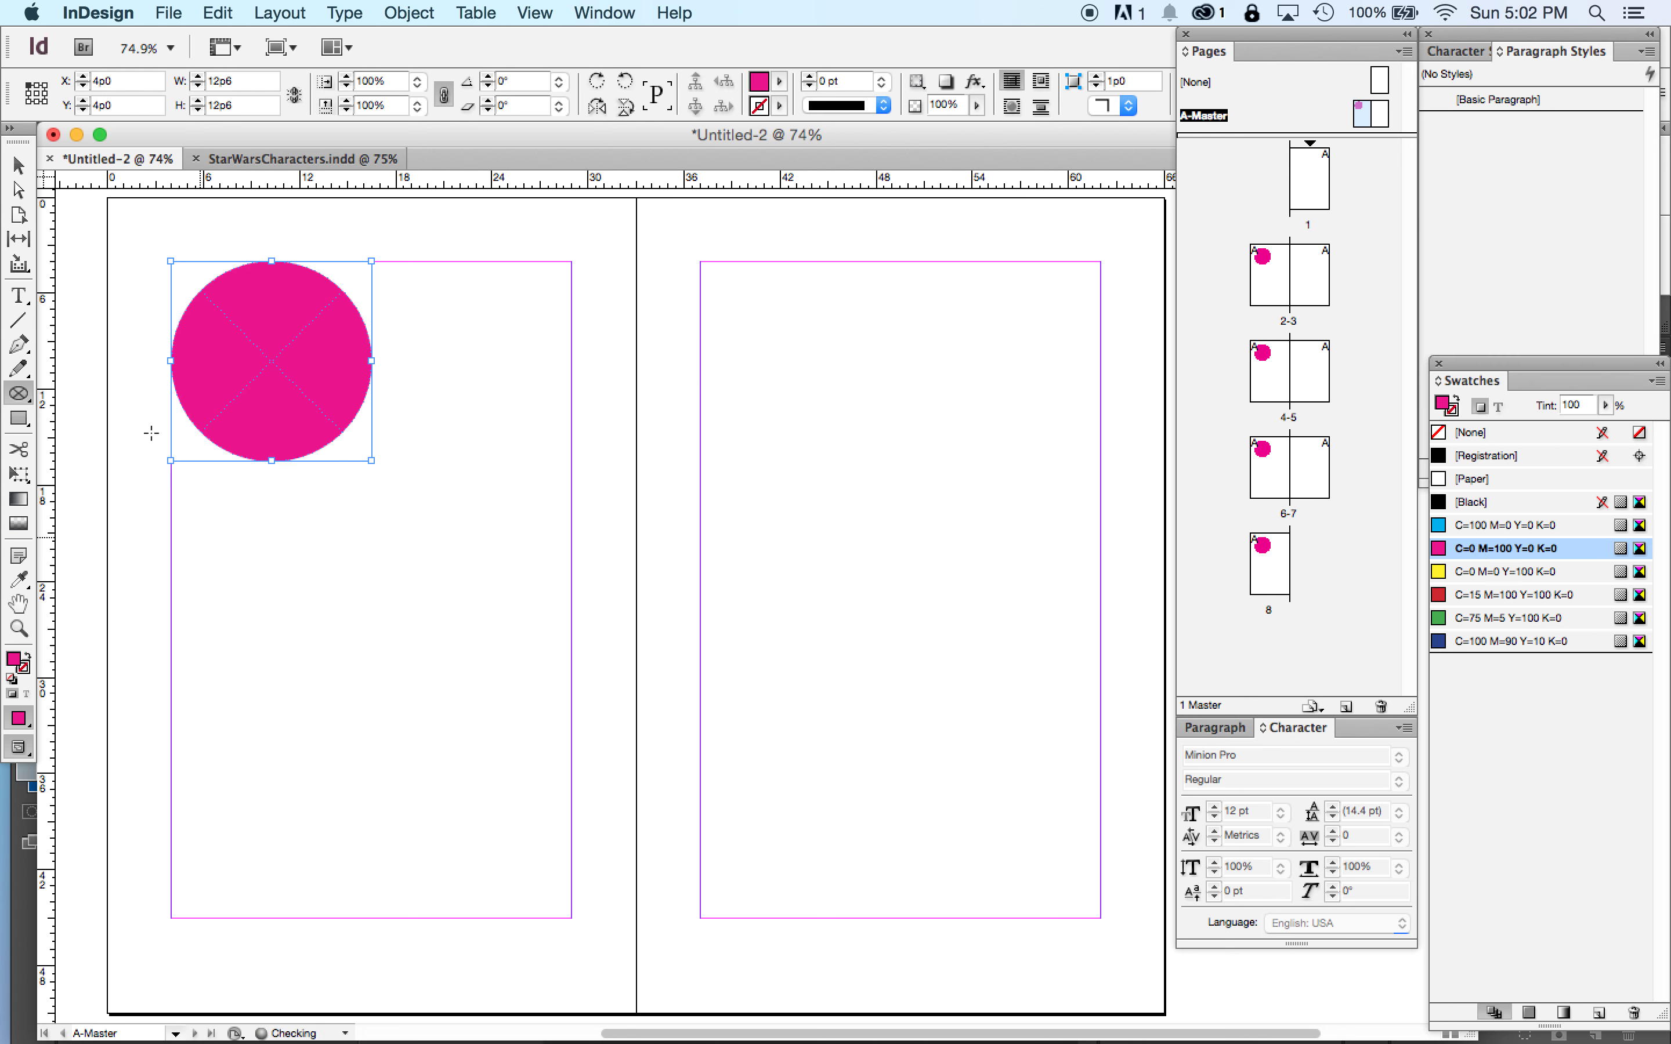
- Copy the magenta circle to the right master page's bottom-right corner
{"action": "left_click", "coordinate": [19, 166]}
{"action": "left_click", "coordinate": [442, 238]}
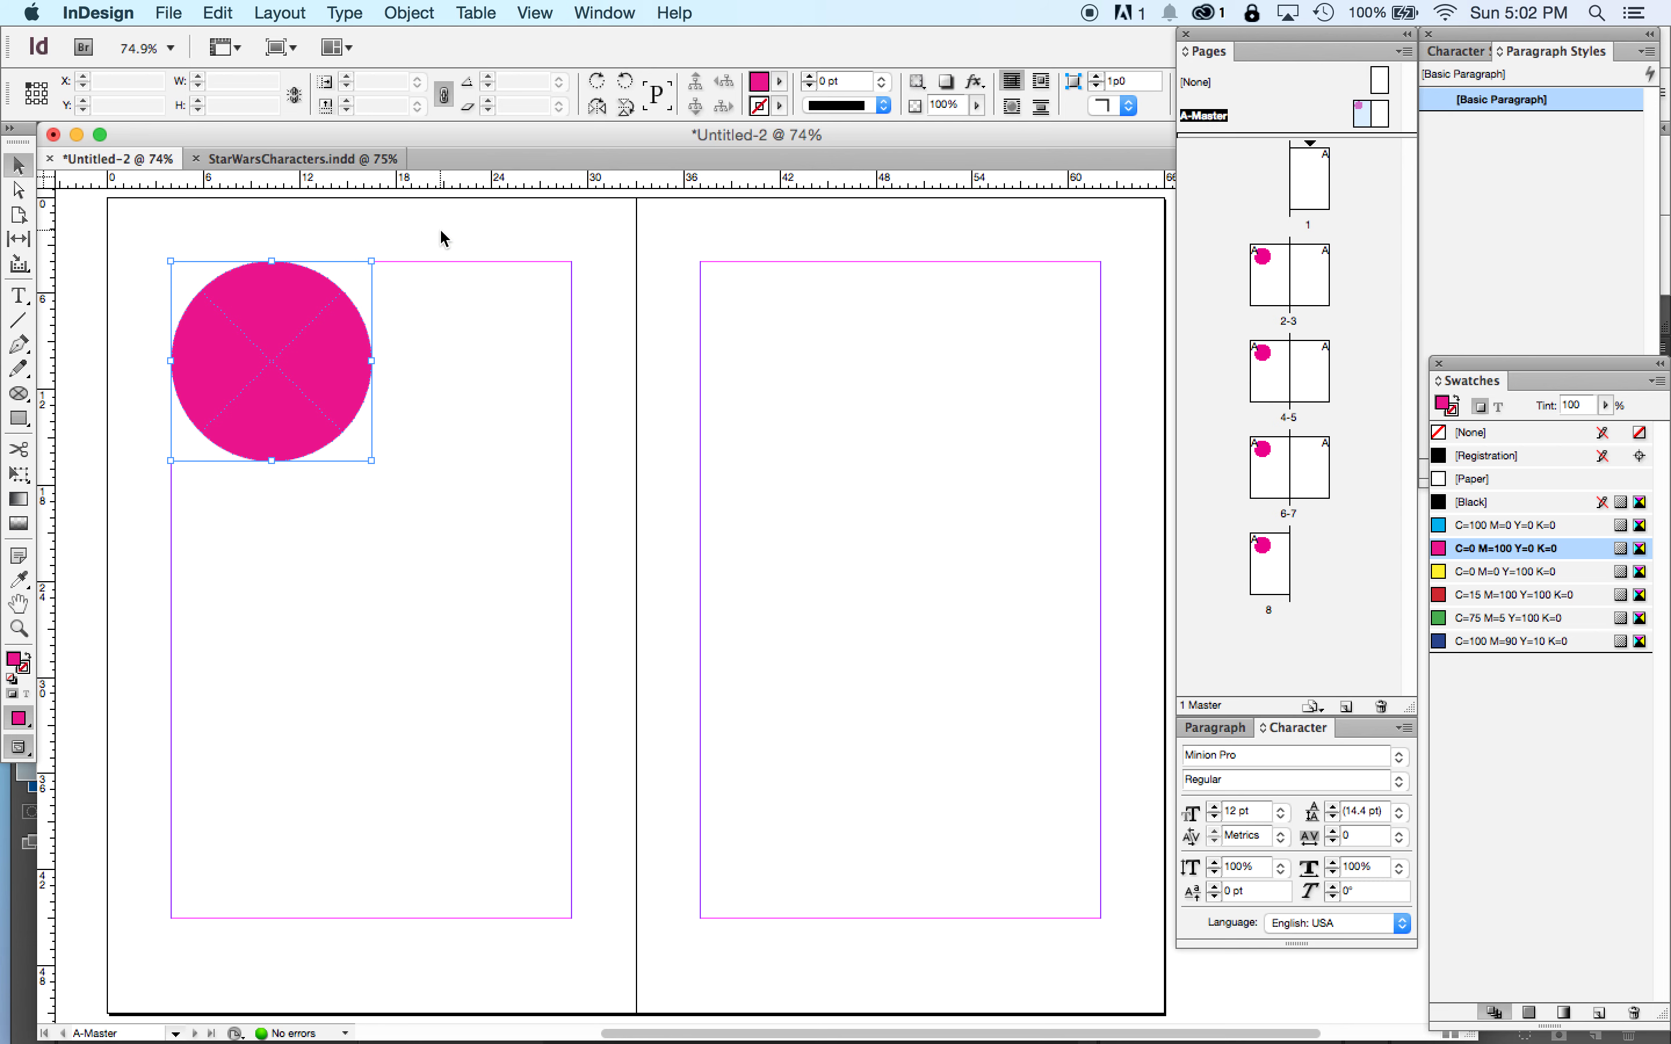
{"action": "left_click", "coordinate": [250, 400]}
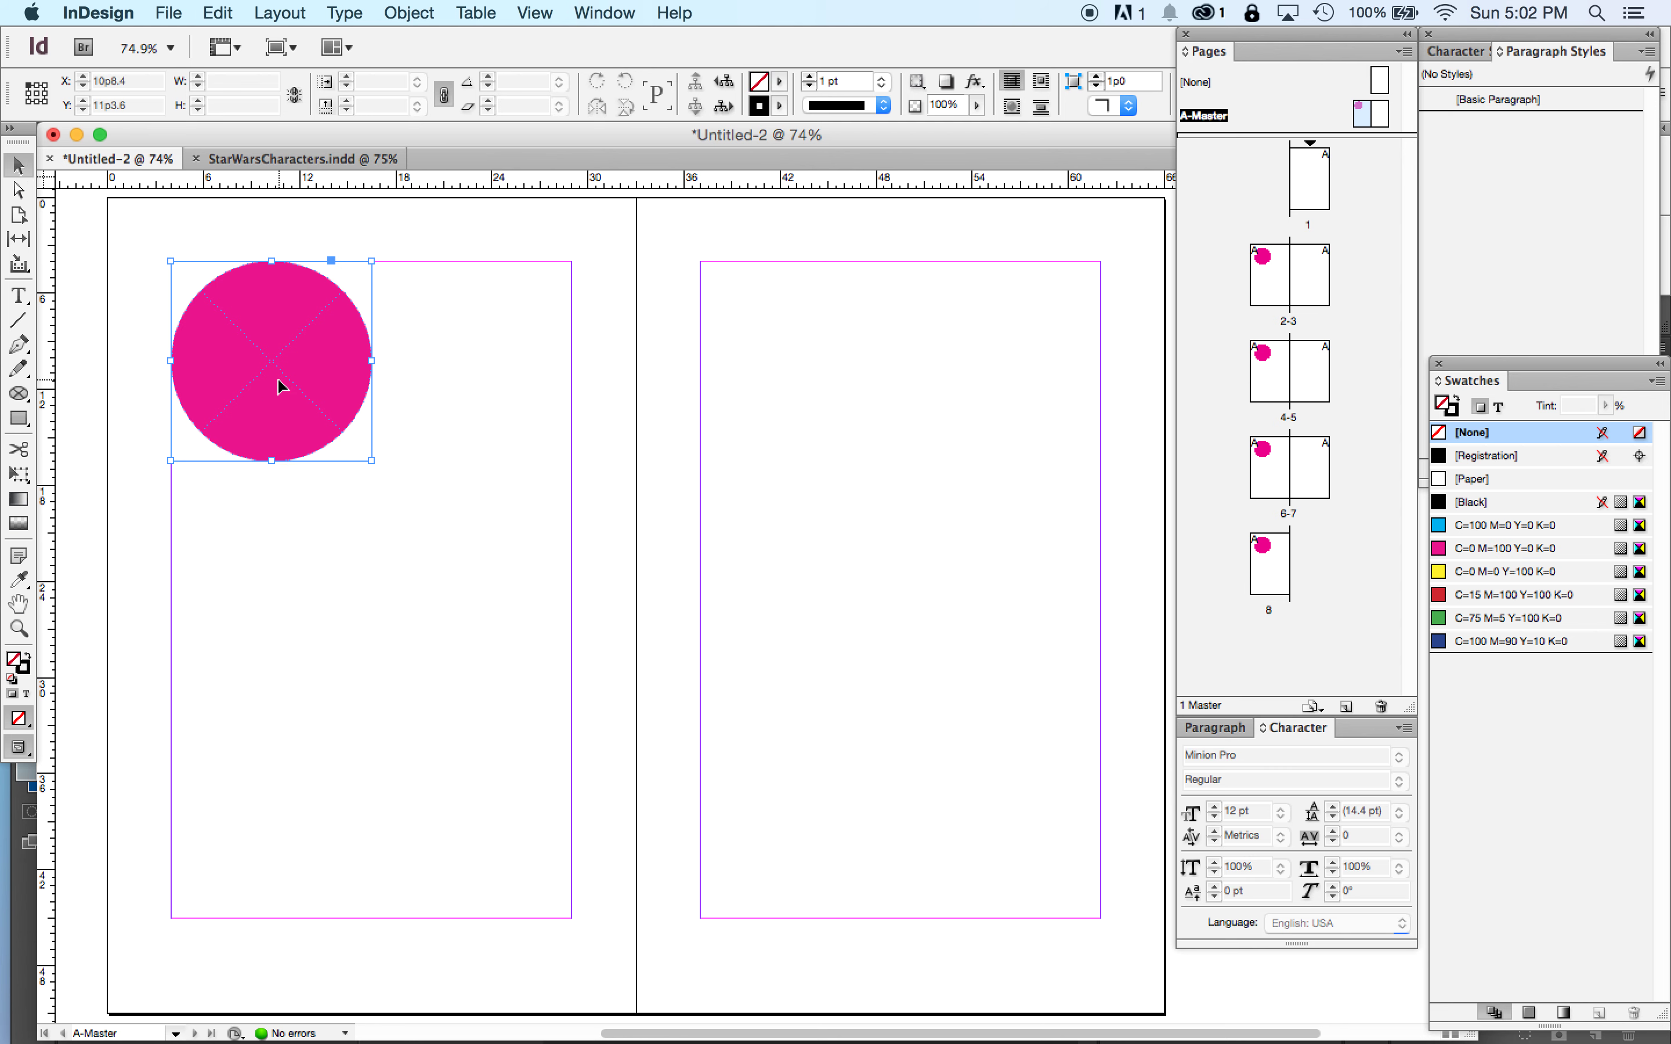
{"action": "left_click_drag", "start_coordinate": [291, 347], "coordinate": [1029, 810]}
{"action": "left_click", "coordinate": [1124, 432]}
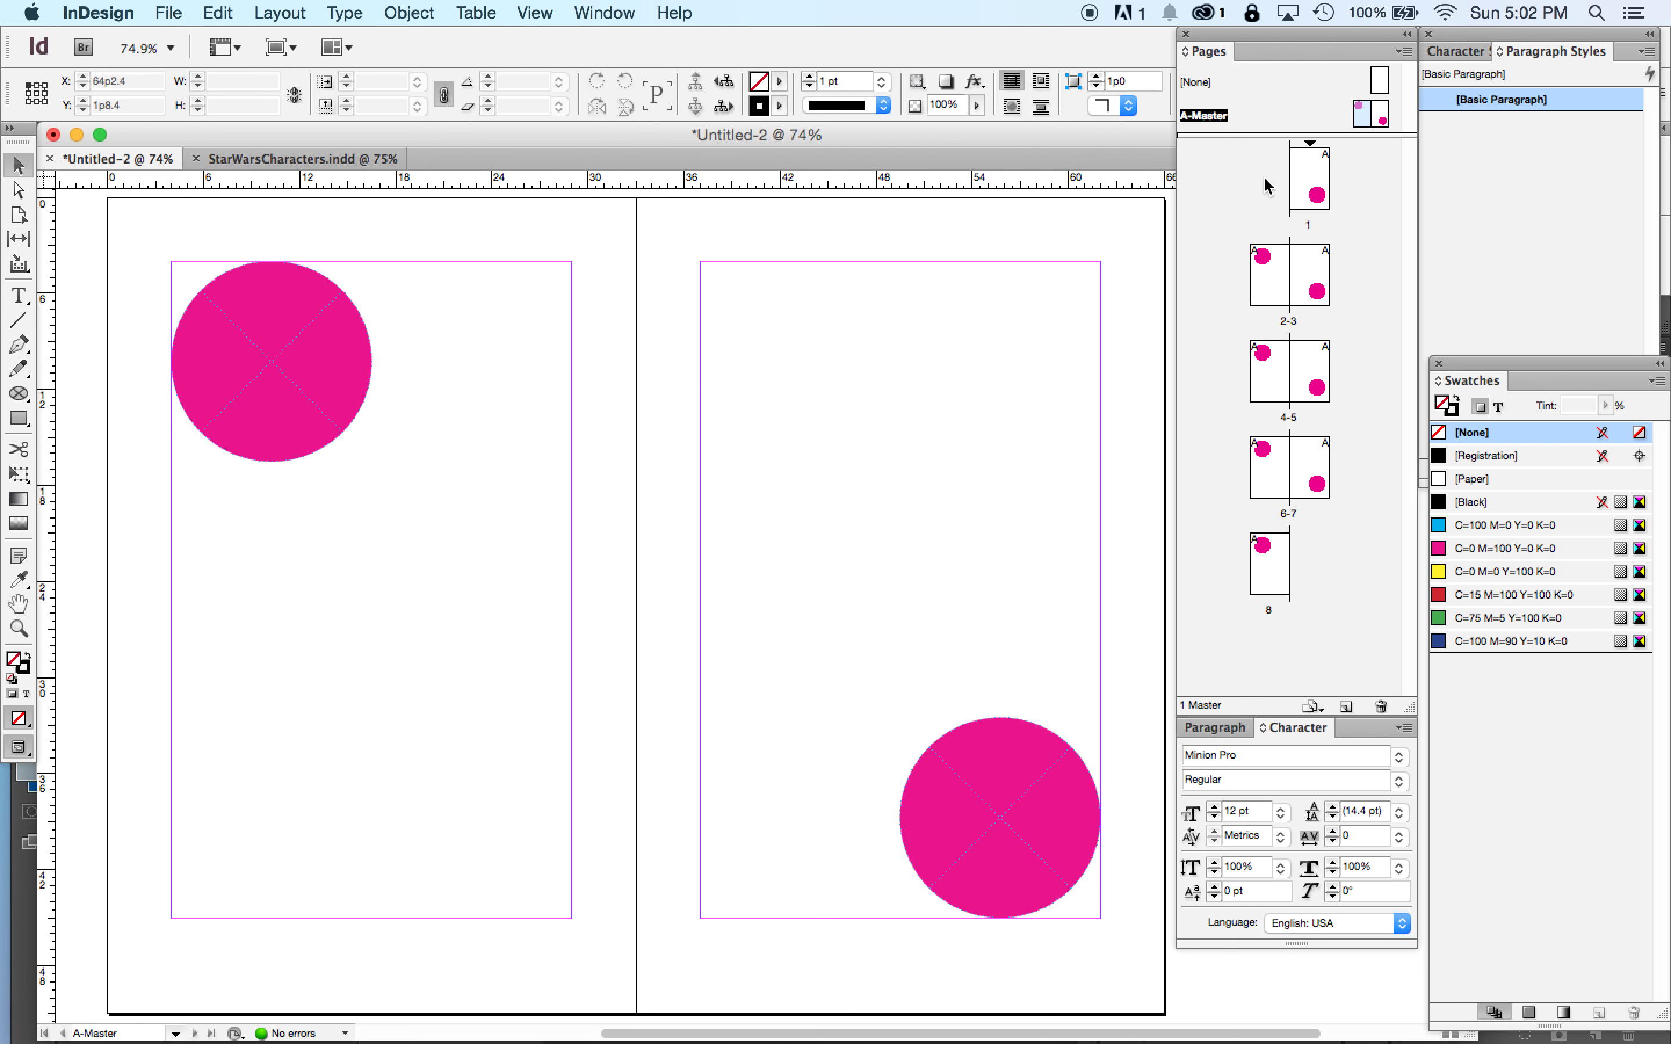
- Go to pages 1 and 2 and scroll through the booklet's spreads
{"action": "double_click", "coordinate": [1318, 184]}
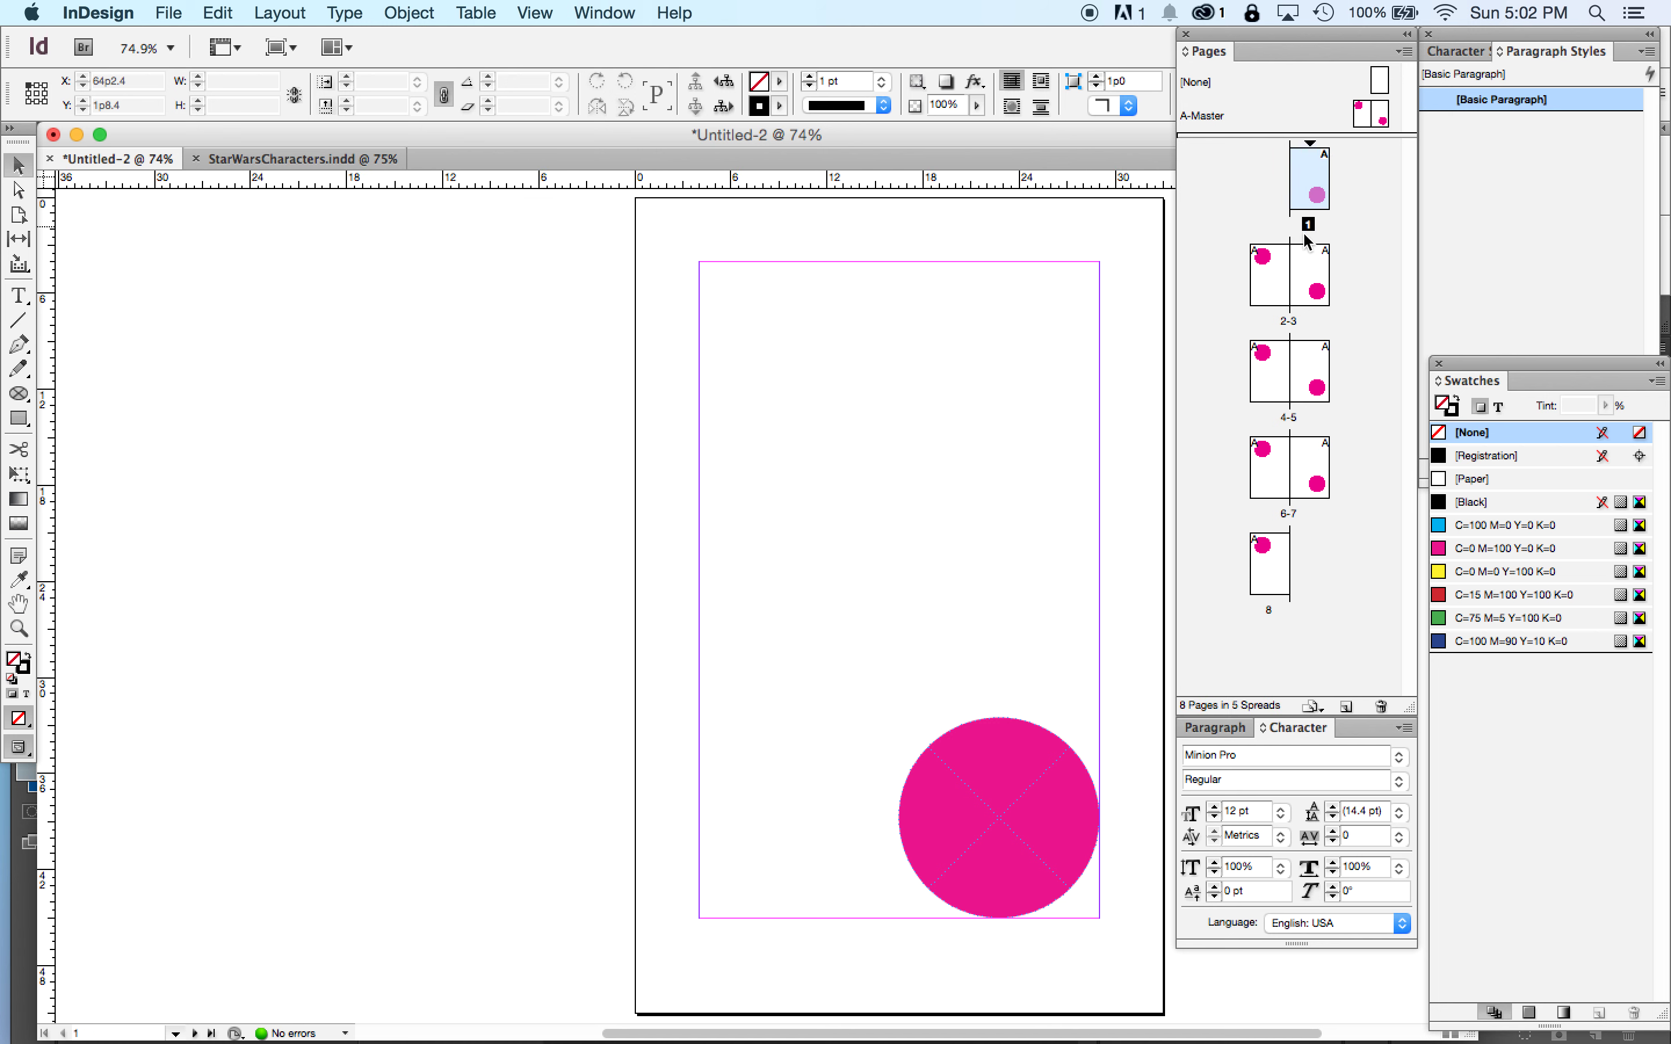
{"action": "double_click", "coordinate": [1269, 271]}
{"action": "scroll", "coordinate": [975, 601], "scroll_direction": "right", "scroll_amount": 5}
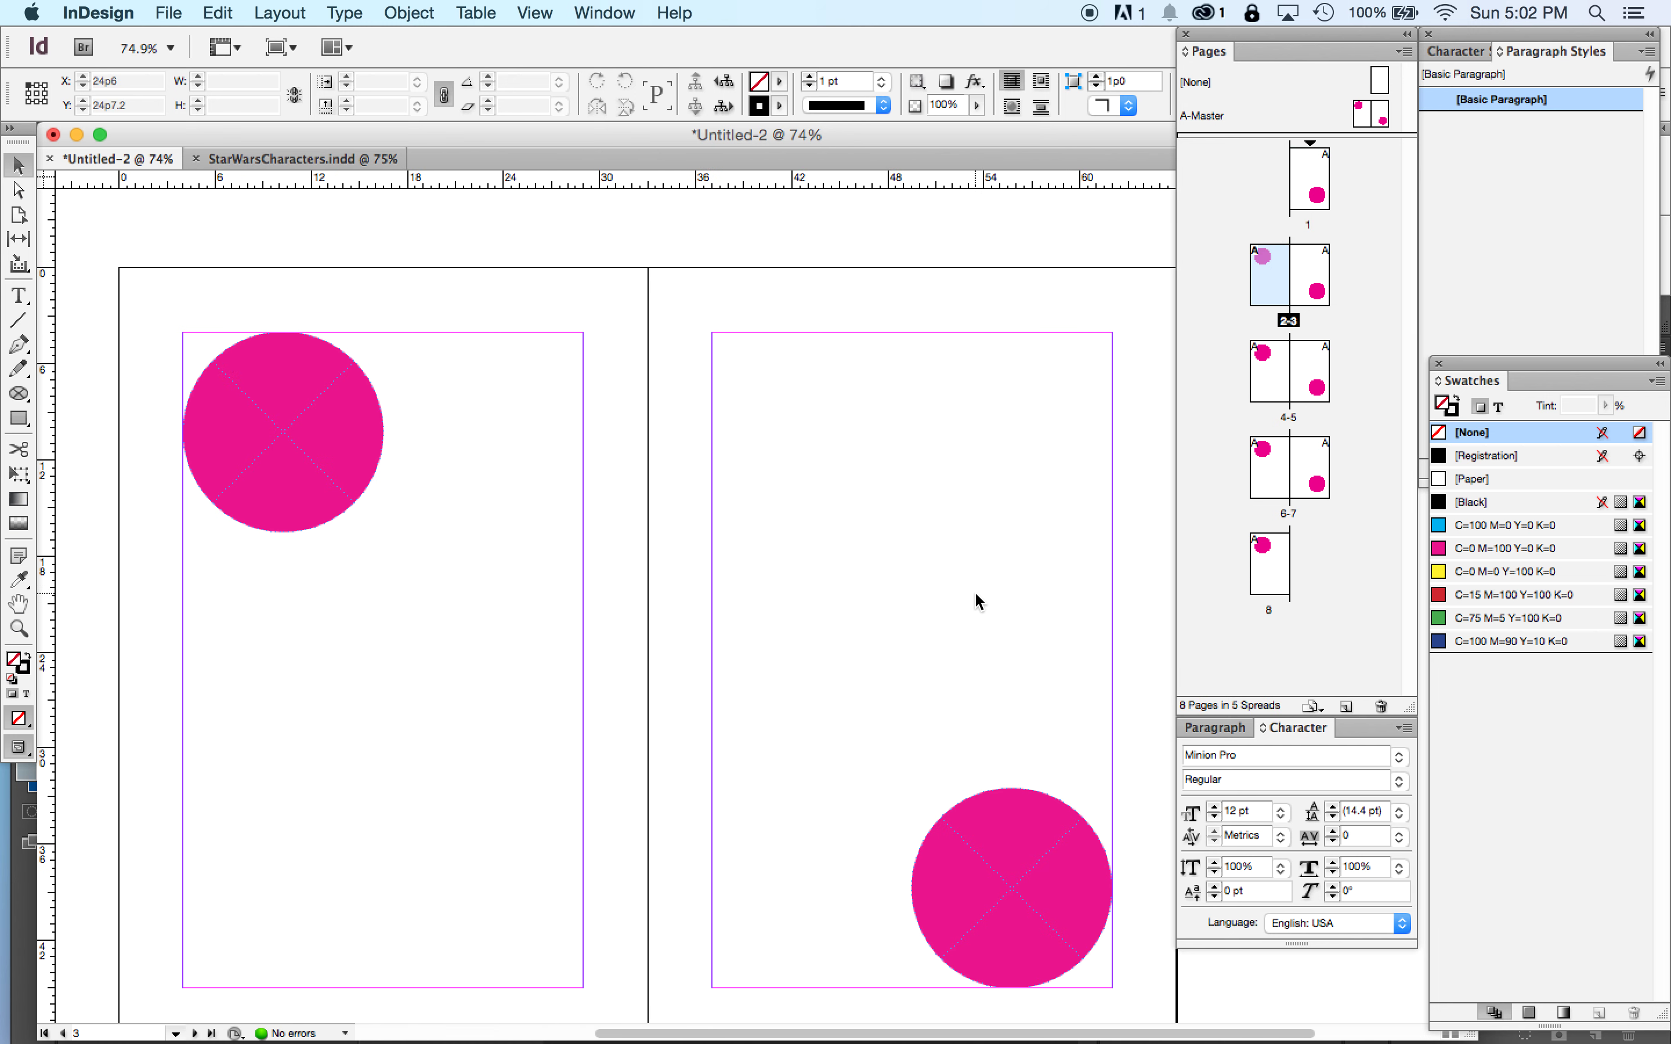
{"action": "scroll", "coordinate": [793, 556], "scroll_direction": "down", "scroll_amount": 5}
{"action": "scroll", "coordinate": [791, 550], "scroll_direction": "down", "scroll_amount": 7}
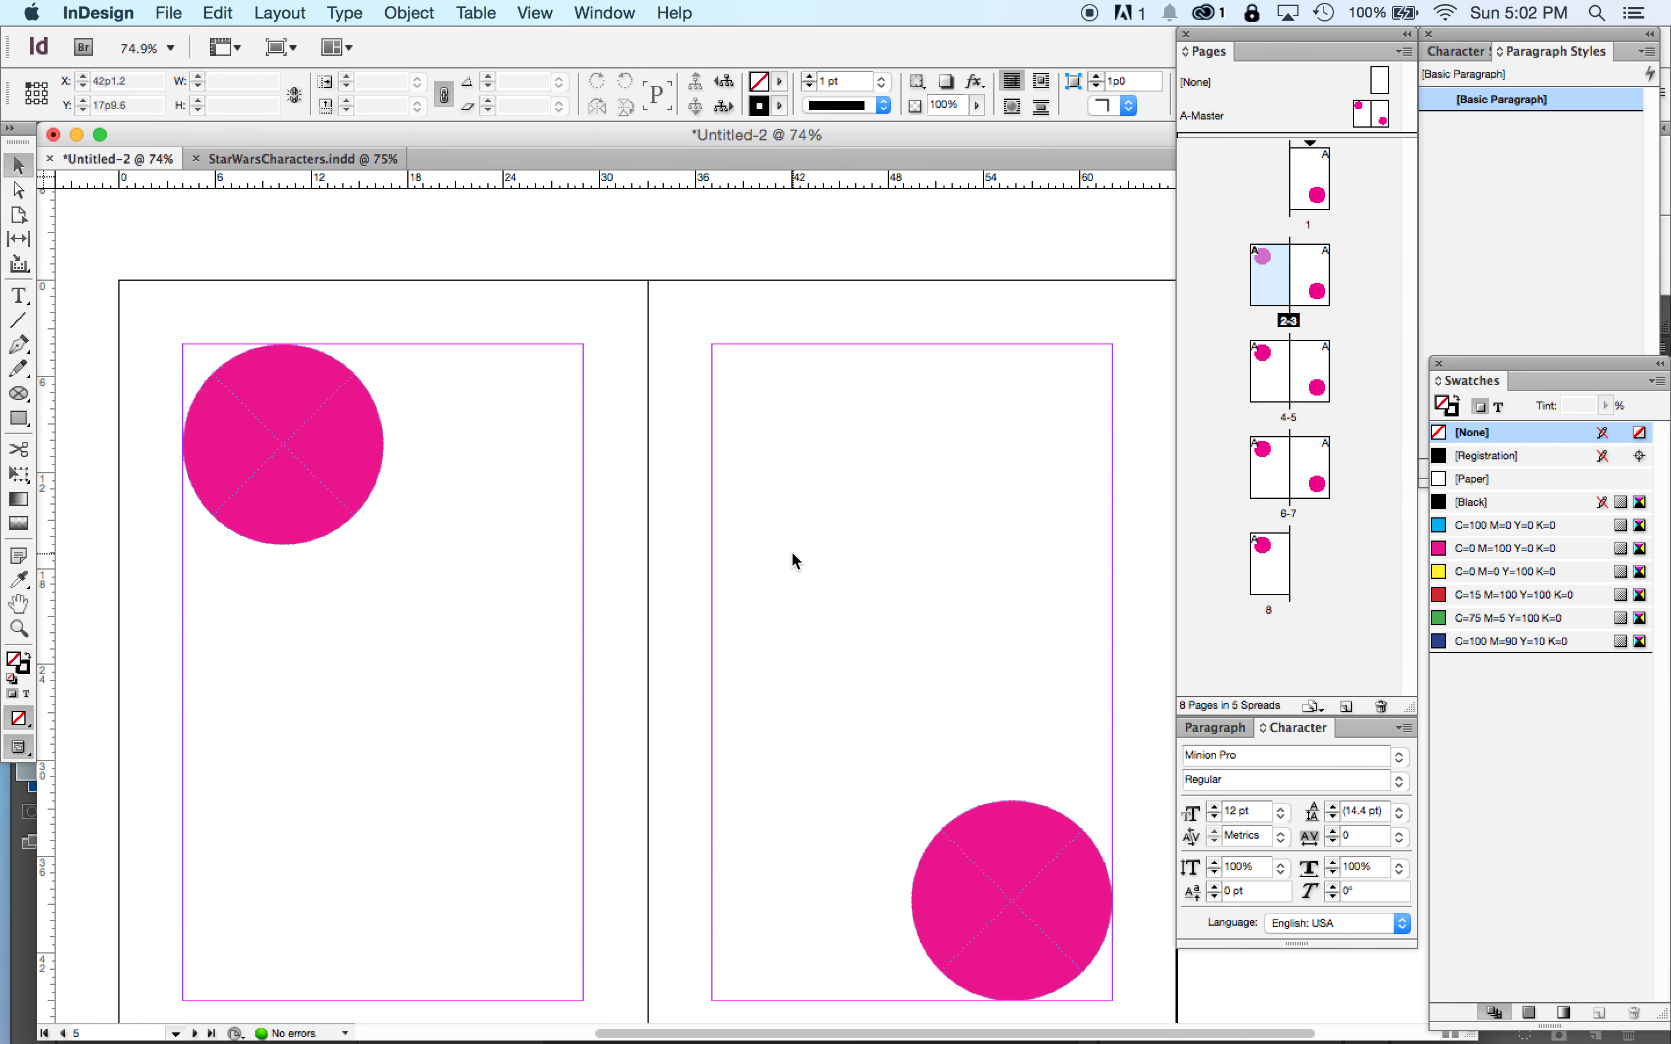
{"action": "scroll", "coordinate": [791, 550], "scroll_direction": "up", "scroll_amount": 8}
{"action": "scroll", "coordinate": [791, 550], "scroll_direction": "down", "scroll_amount": 8}
{"action": "scroll", "coordinate": [792, 553], "scroll_direction": "down", "scroll_amount": 10}
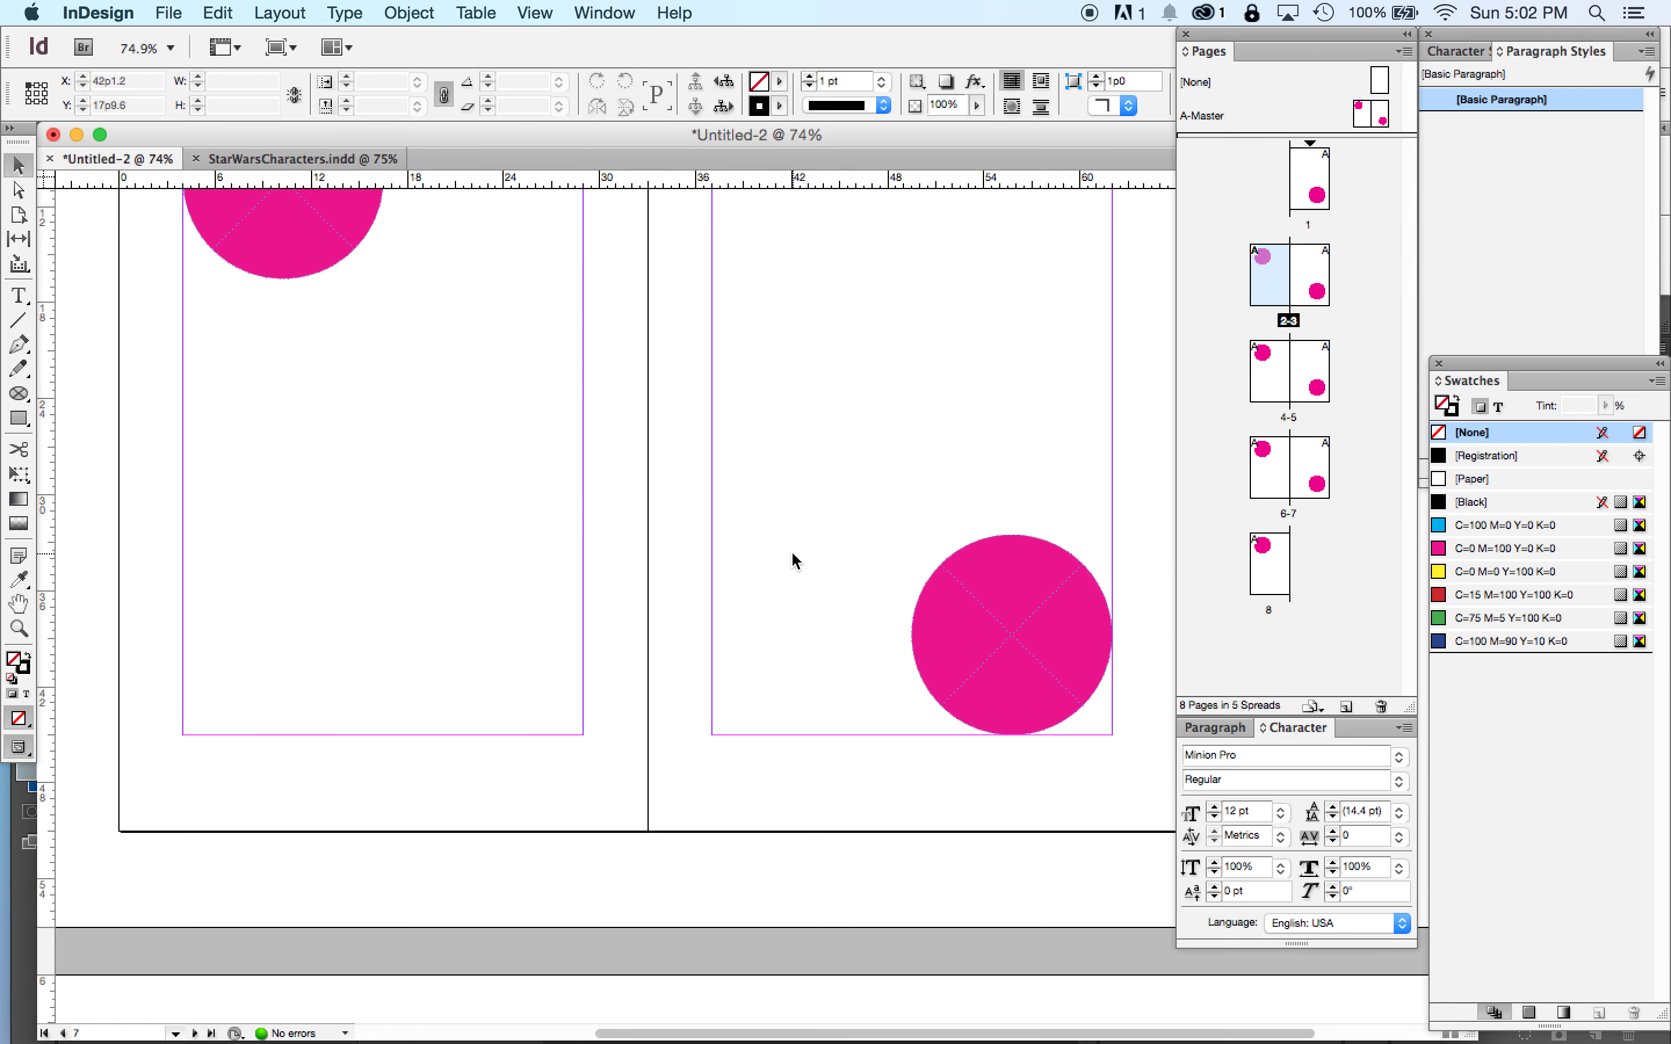
{"action": "scroll", "coordinate": [792, 553], "scroll_direction": "up", "scroll_amount": 6}
{"action": "scroll", "coordinate": [792, 554], "scroll_direction": "down", "scroll_amount": 4}
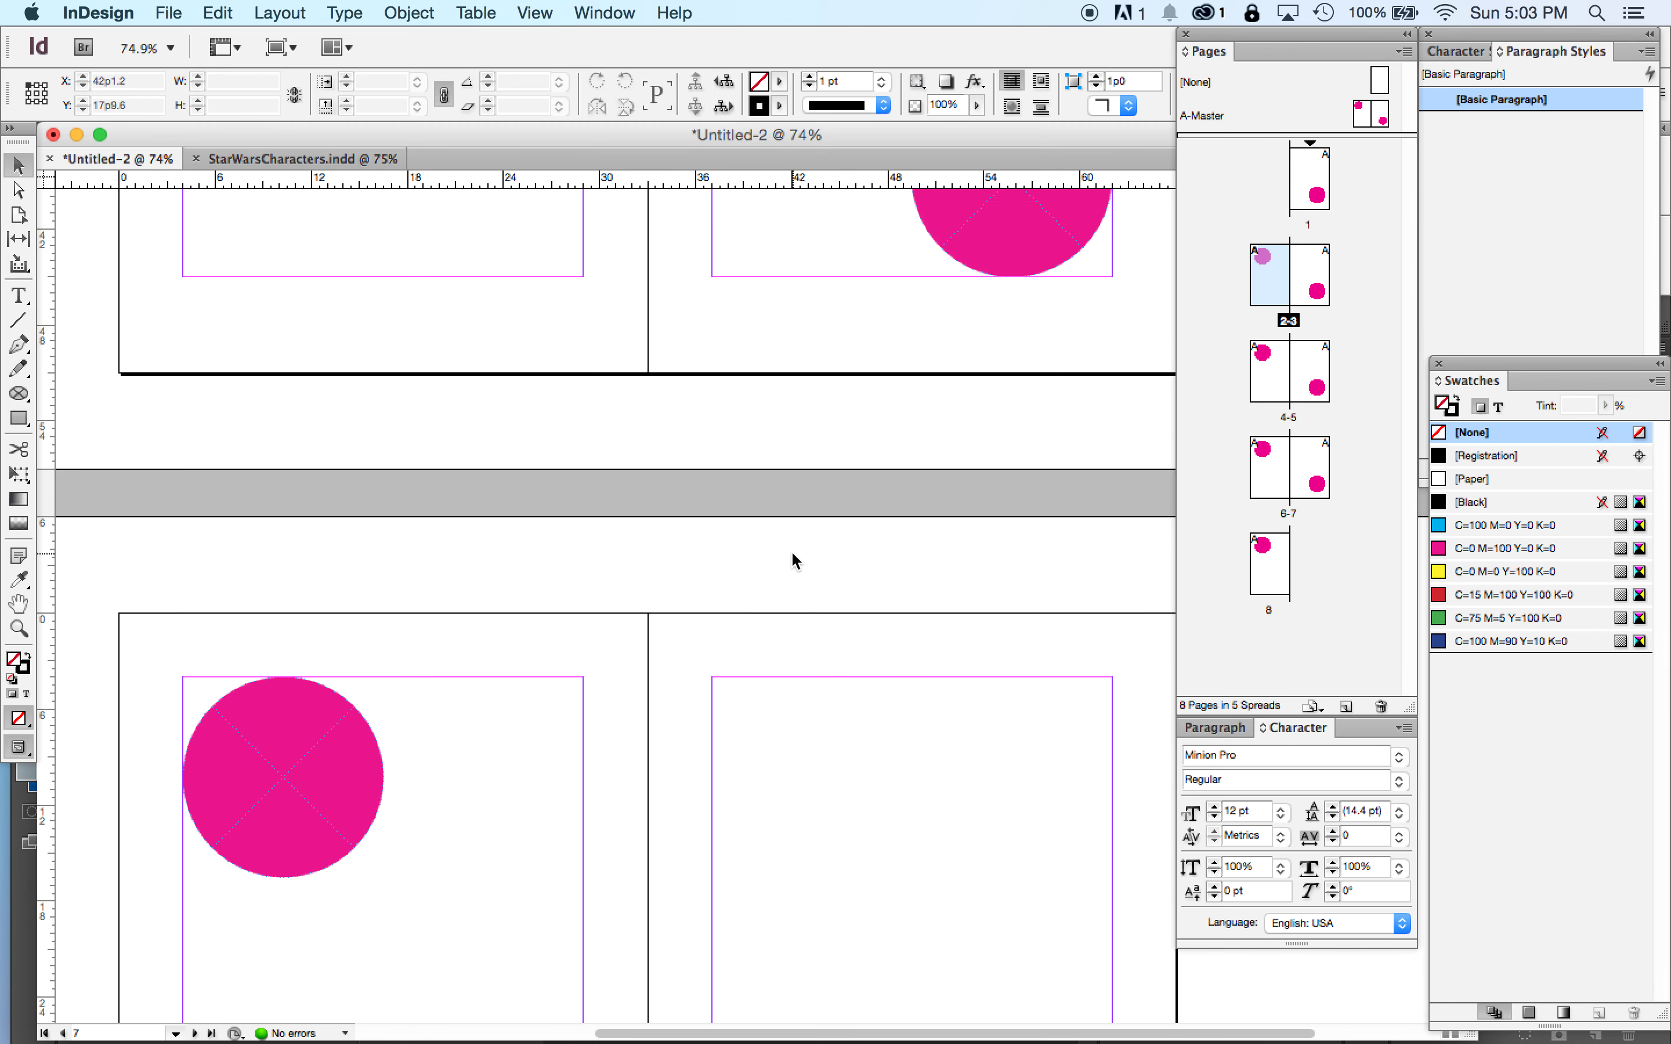
{"action": "scroll", "coordinate": [792, 554], "scroll_direction": "up", "scroll_amount": 3}
{"action": "scroll", "coordinate": [792, 554], "scroll_direction": "down", "scroll_amount": 7}
{"action": "scroll", "coordinate": [792, 554], "scroll_direction": "up", "scroll_amount": 3}
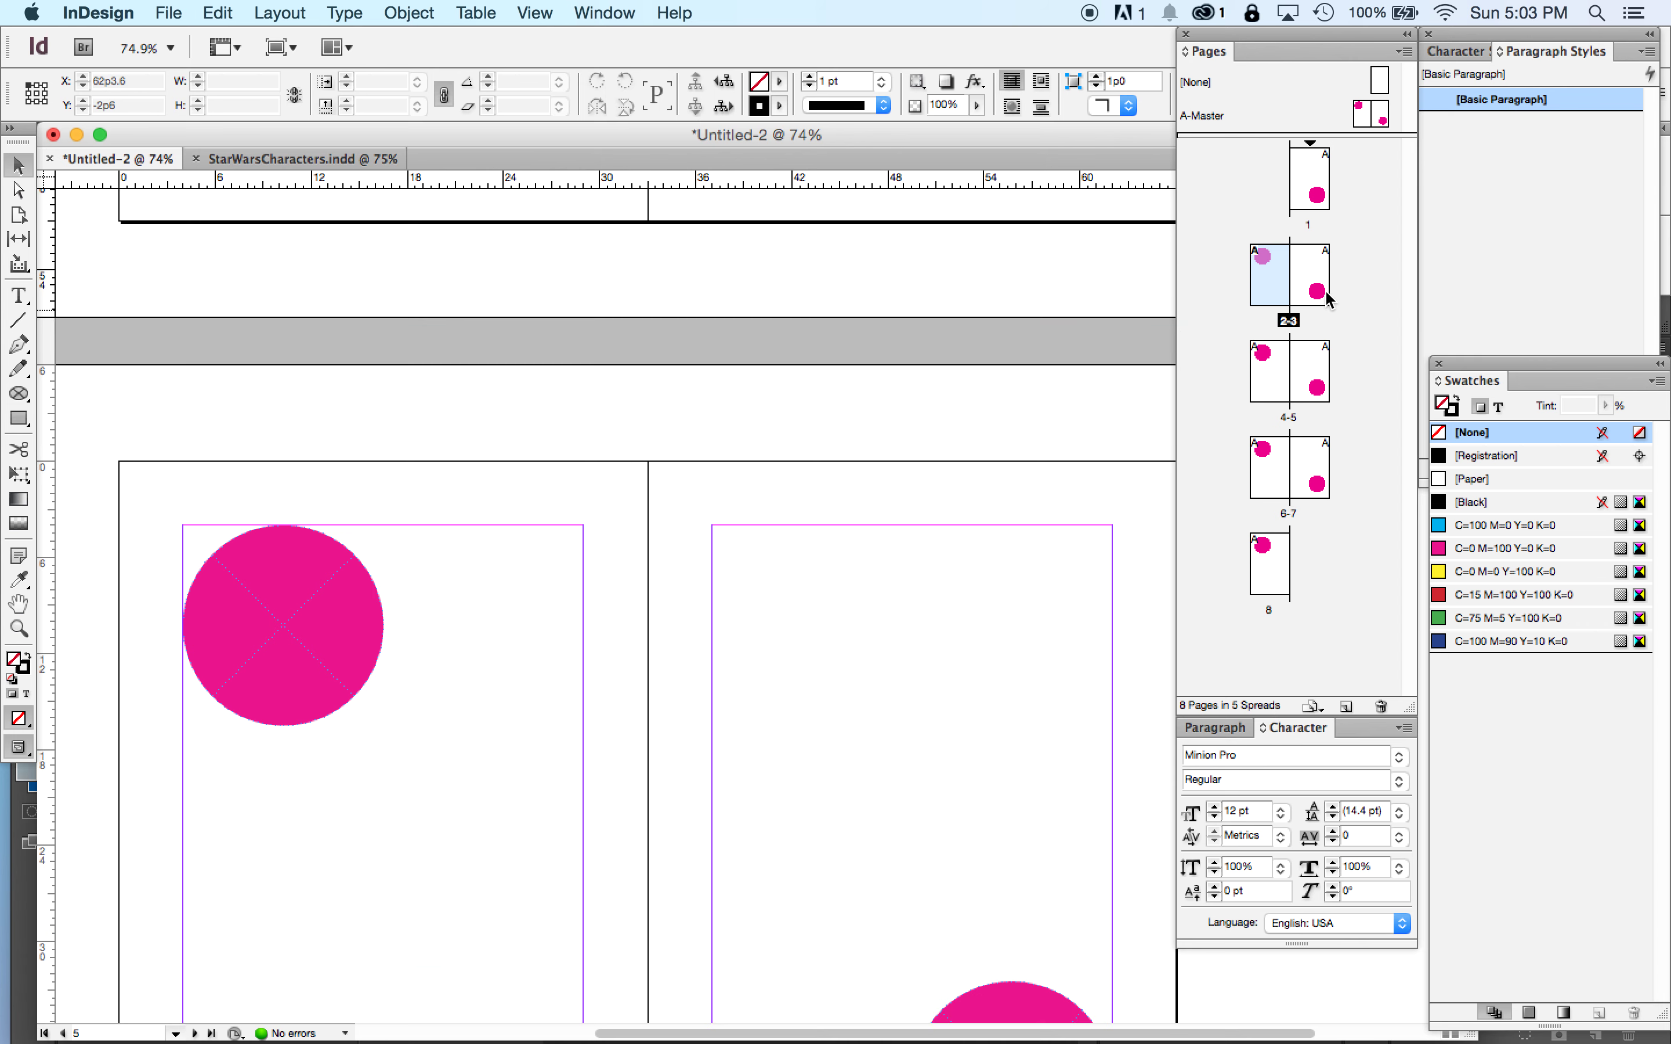
- Check that pages 4 and 5 show the master circles, then return to the A-Master spread
{"action": "double_click", "coordinate": [1318, 377]}
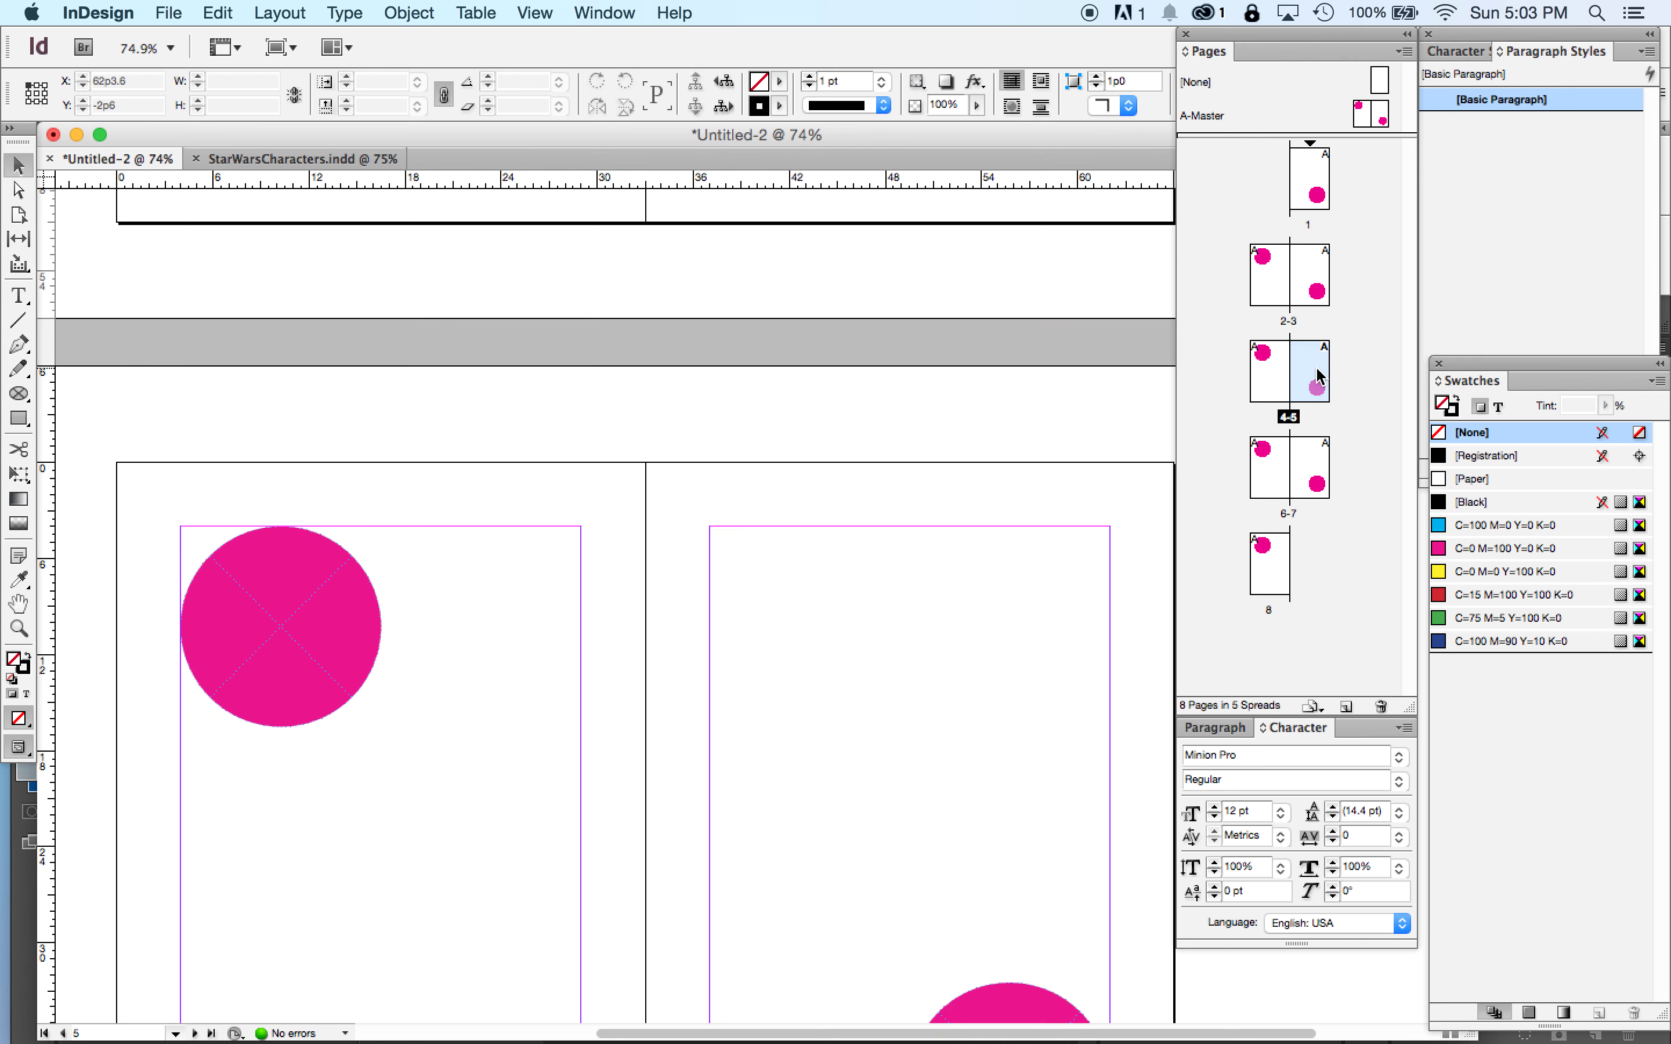
{"action": "left_click_drag", "start_coordinate": [1318, 376], "coordinate": [1256, 370]}
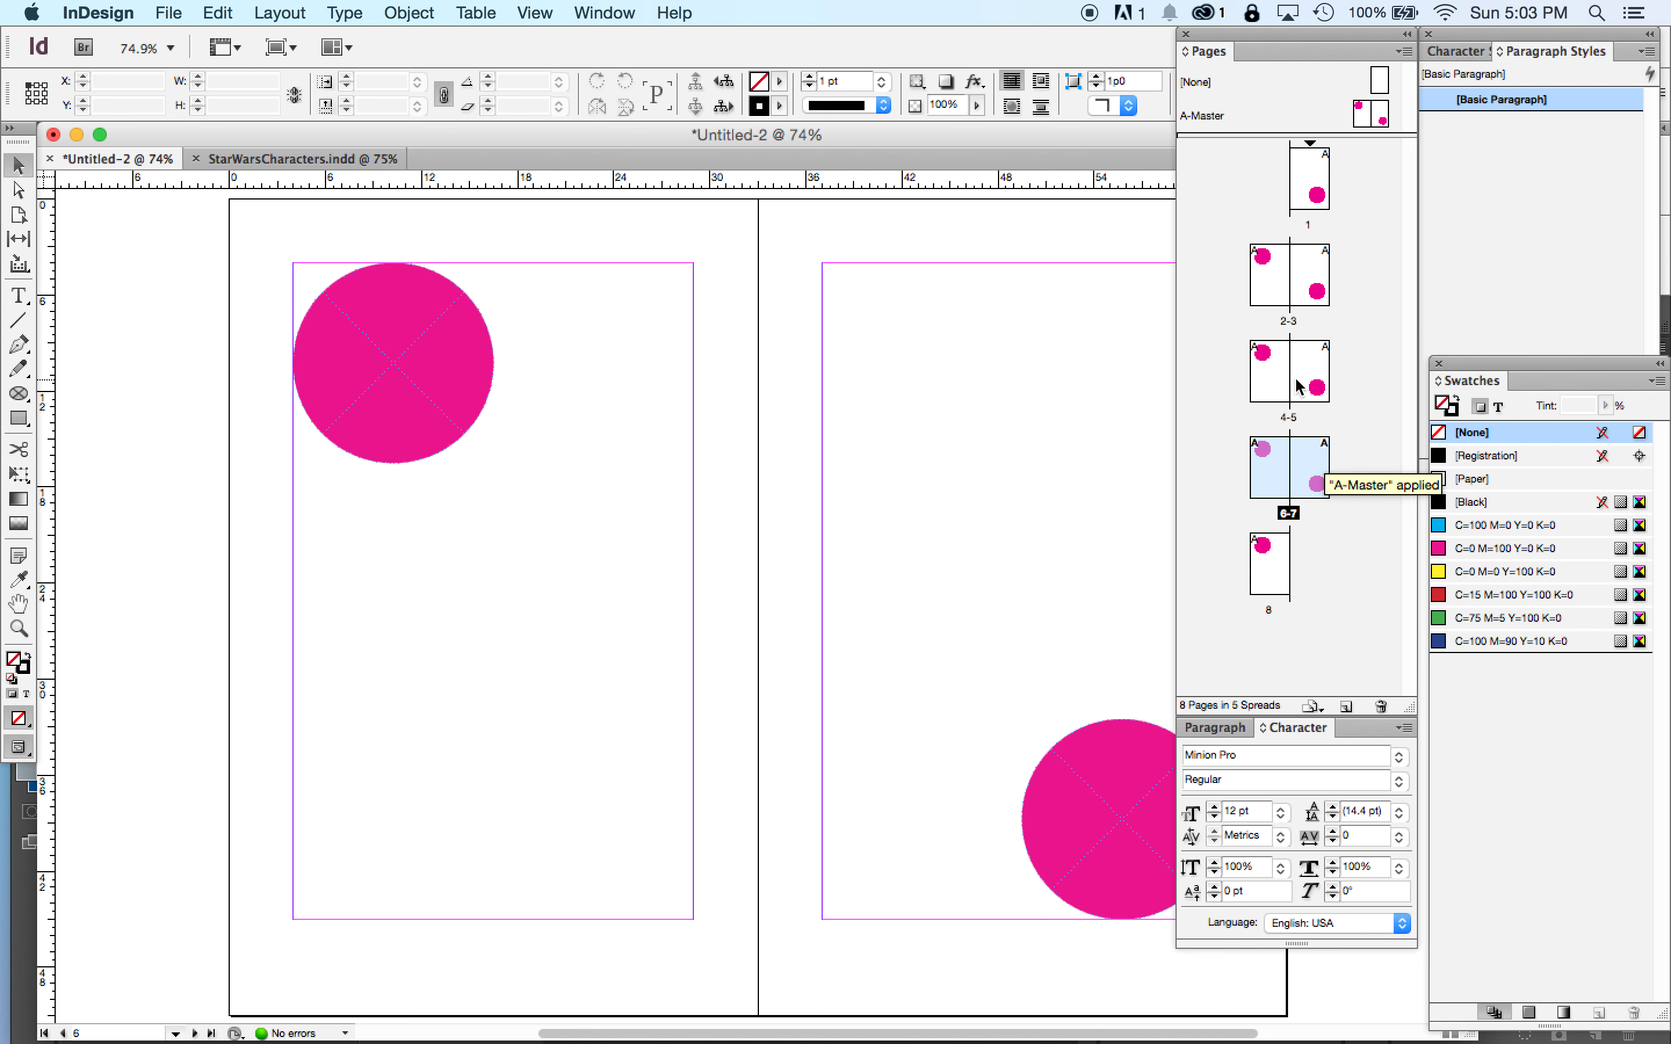
{"action": "left_click", "coordinate": [1275, 381]}
{"action": "double_click", "coordinate": [1324, 384]}
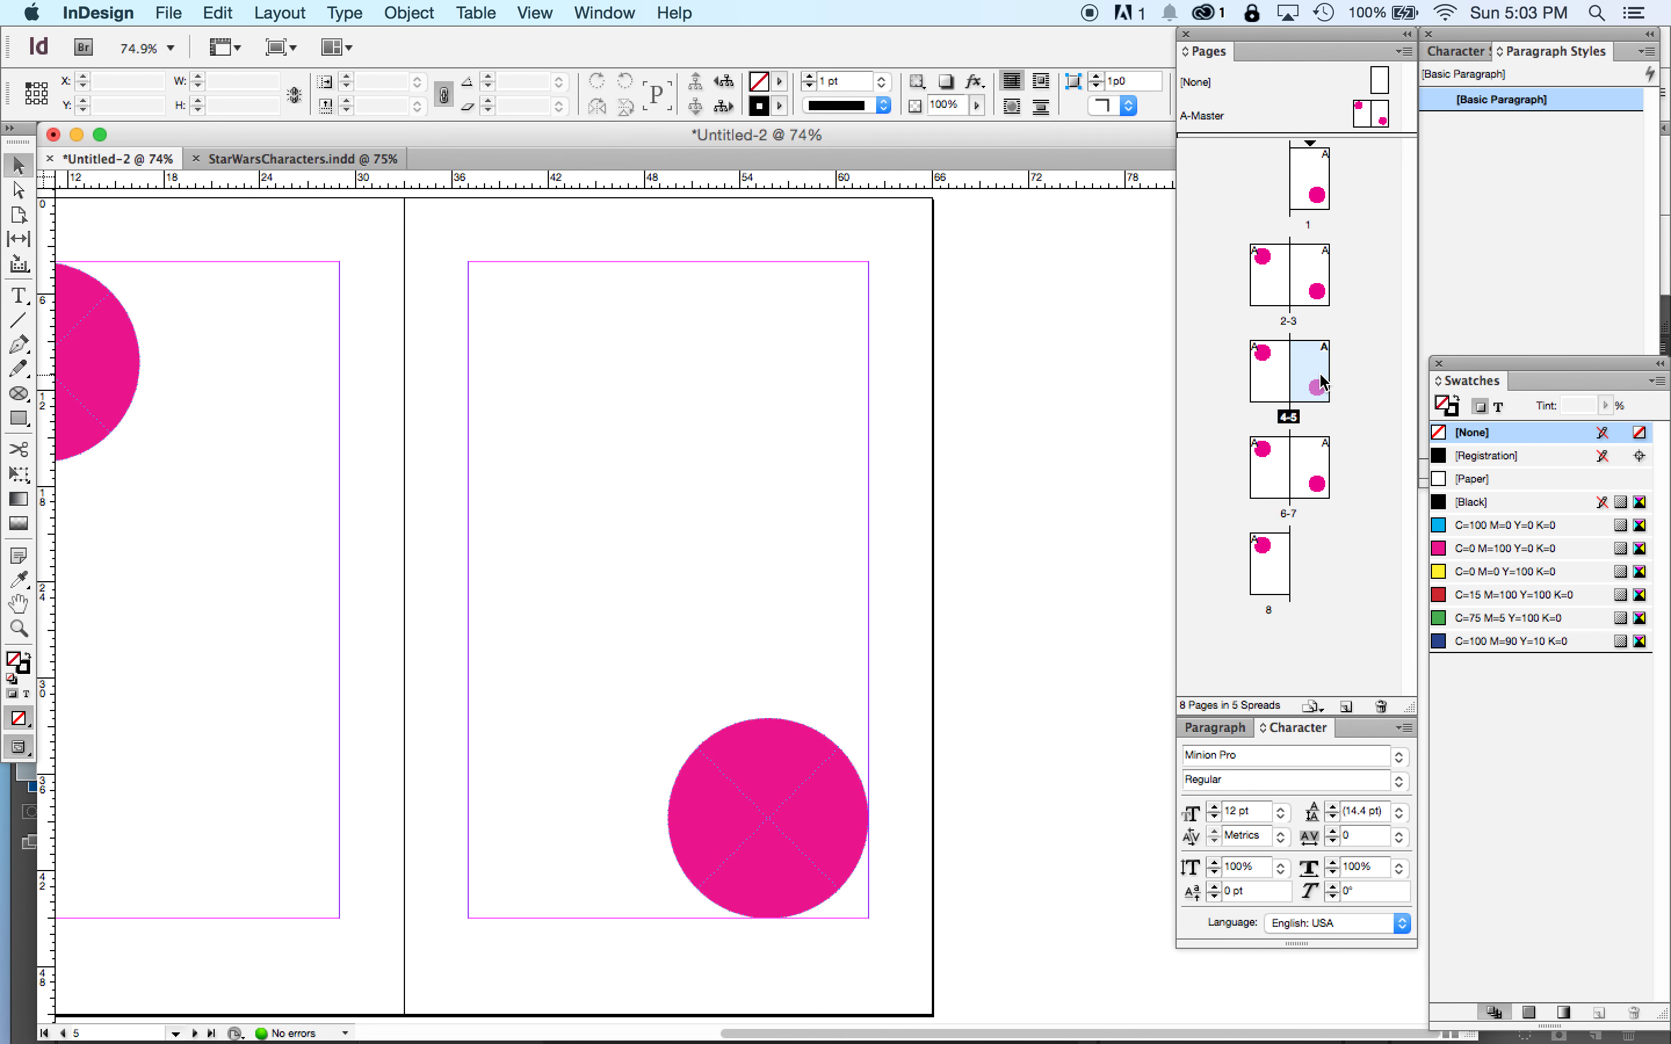
{"action": "double_click", "coordinate": [1278, 381]}
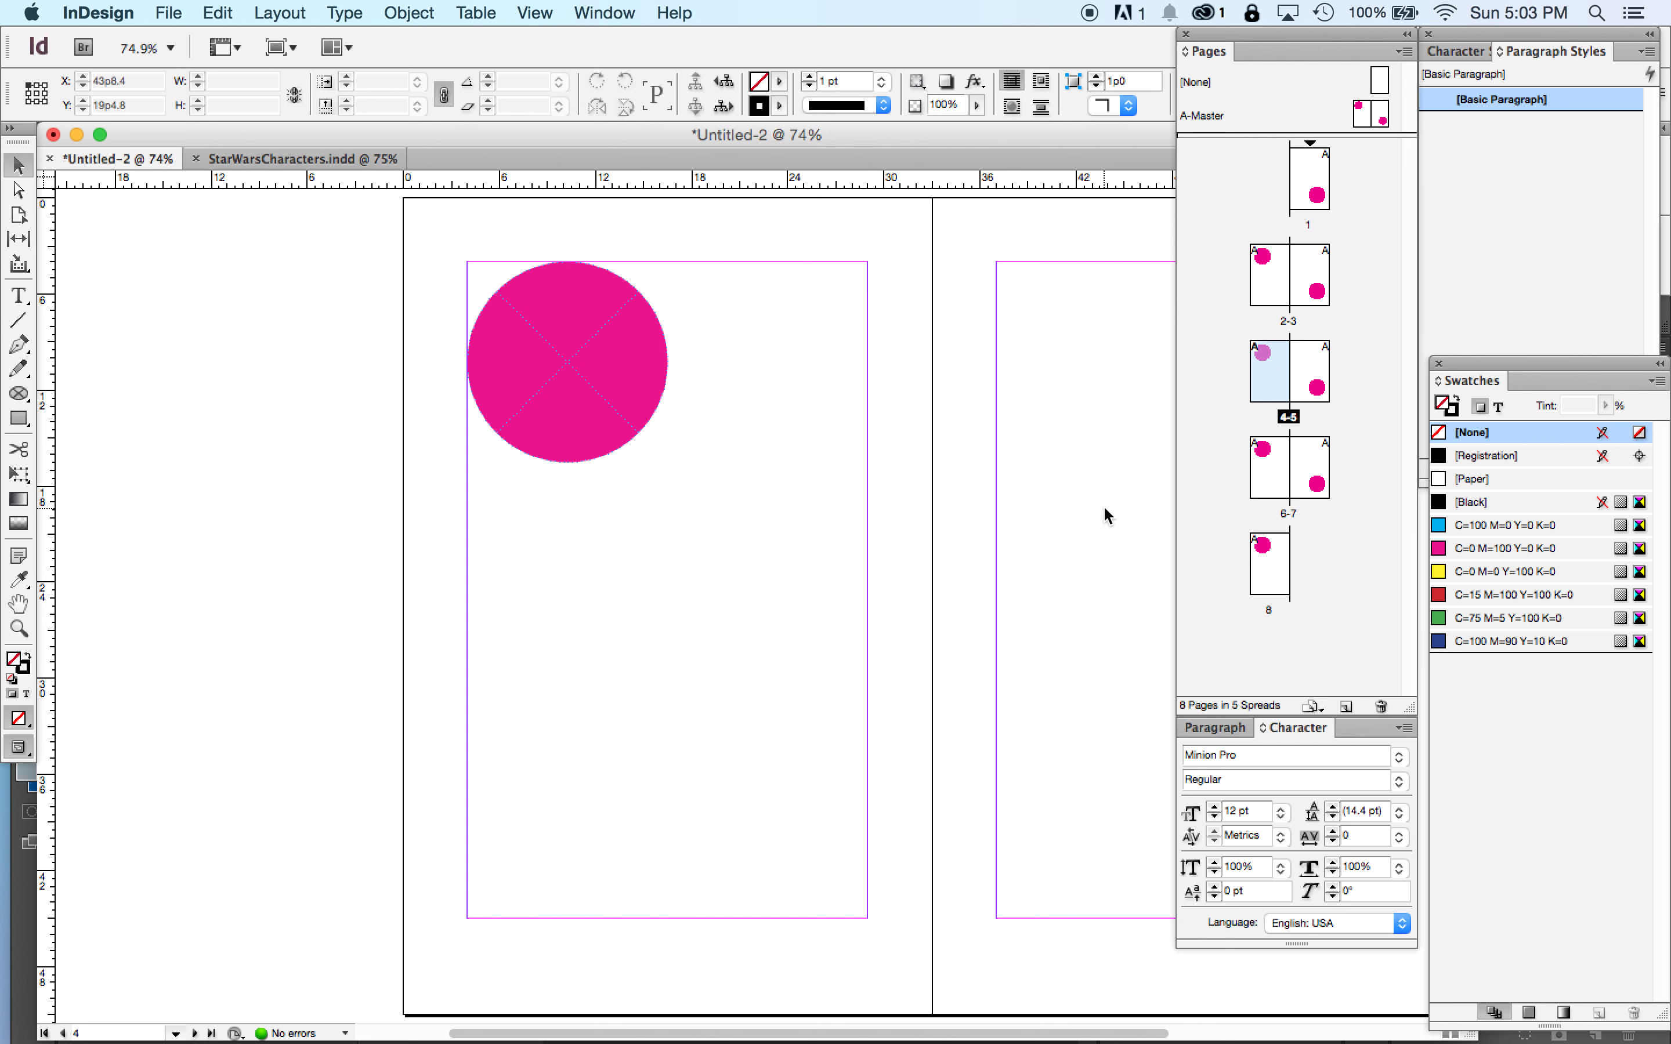
{"action": "double_click", "coordinate": [1305, 385]}
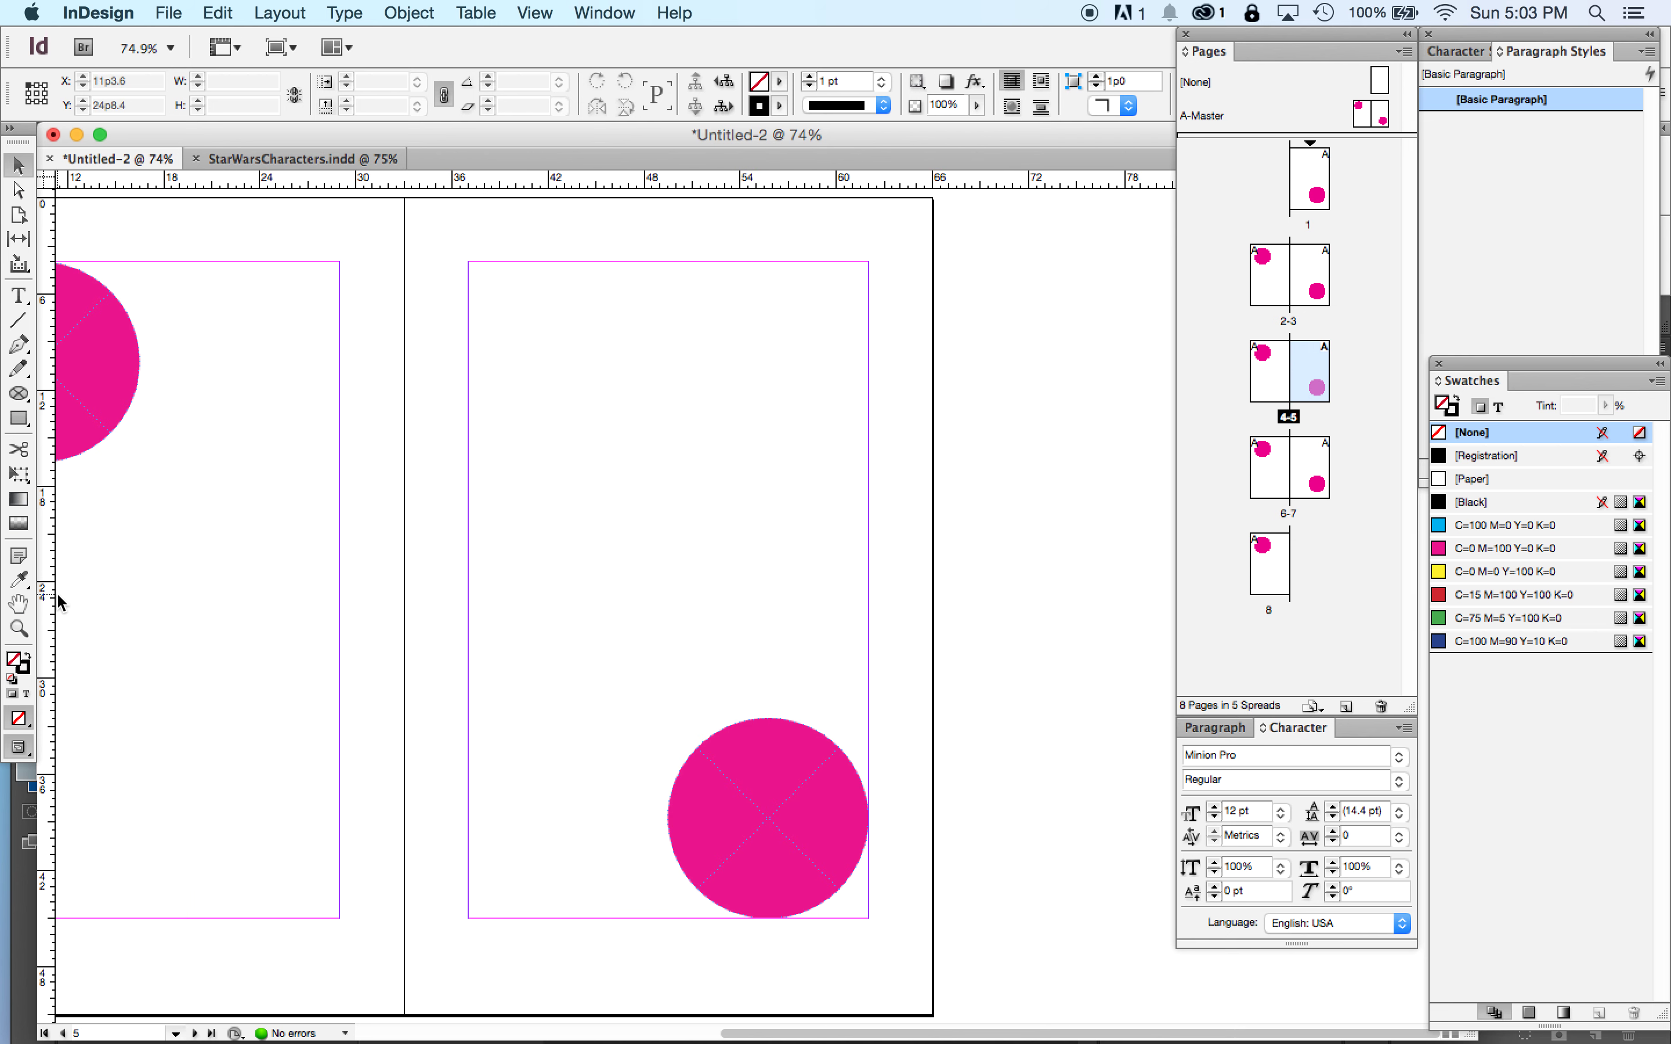
{"action": "double_click", "coordinate": [1362, 119]}
{"action": "scroll", "coordinate": [704, 599], "scroll_direction": "right", "scroll_amount": 5}
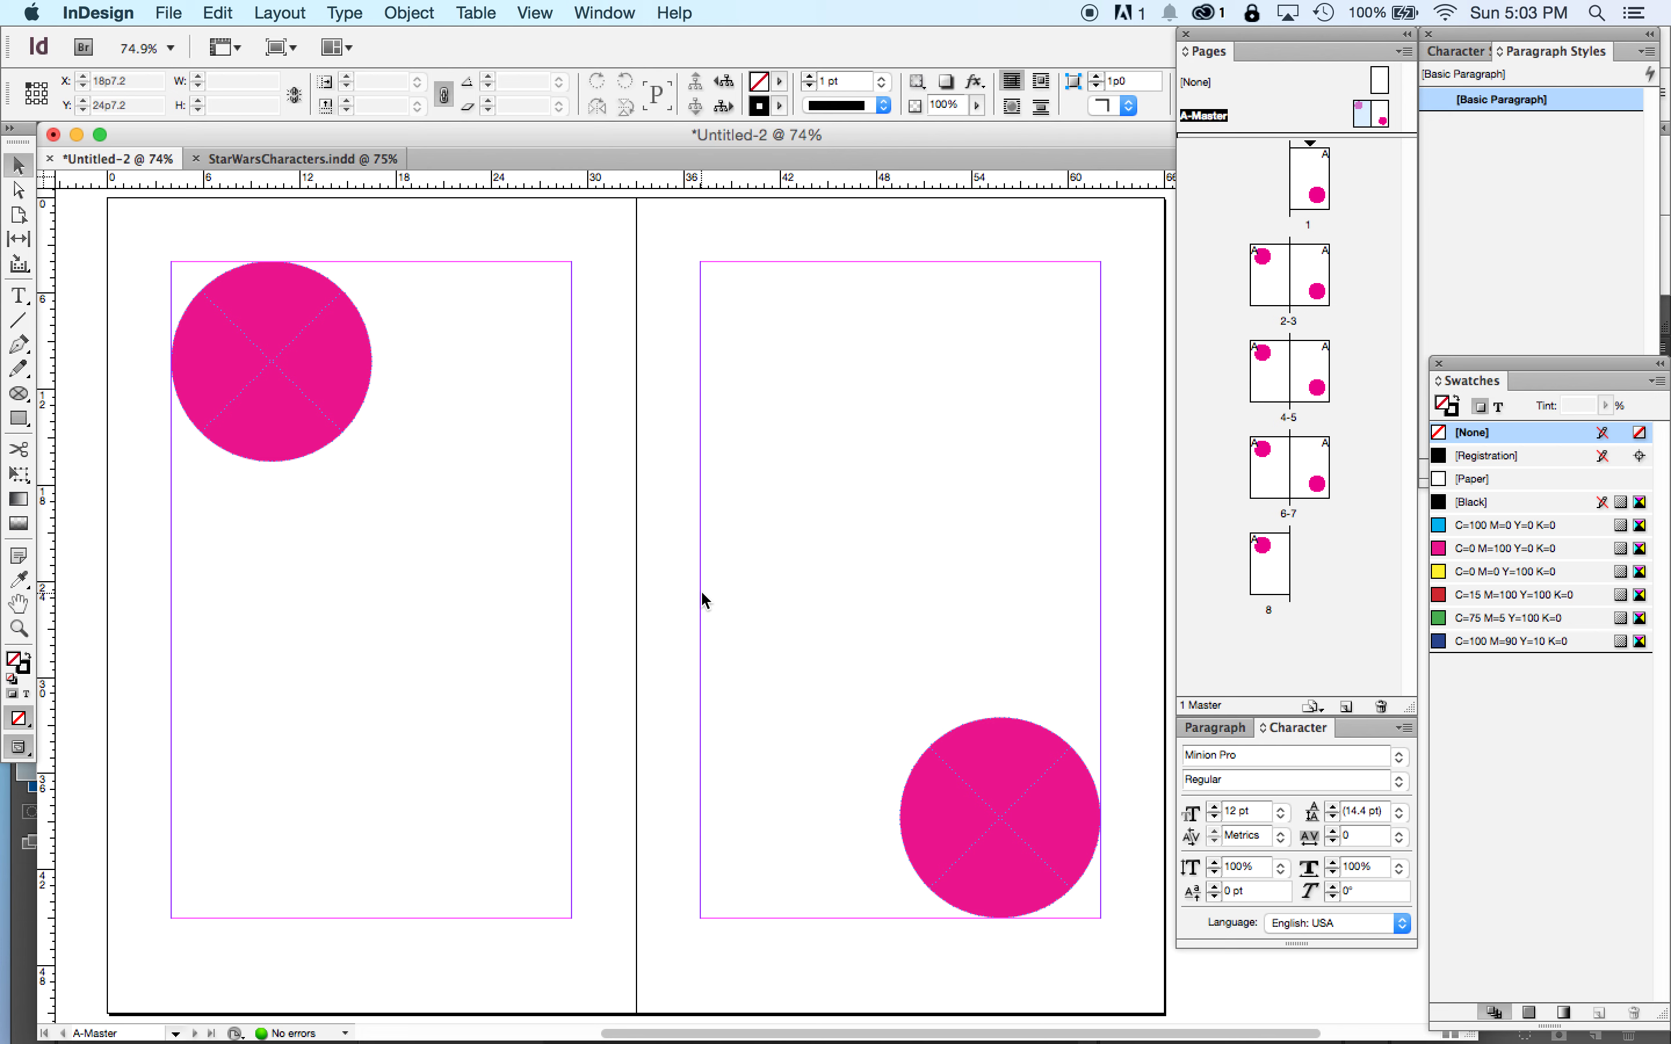
- Delete the top-left and bottom-right magenta circles from the A-Master spread
{"action": "left_click", "coordinate": [324, 403]}
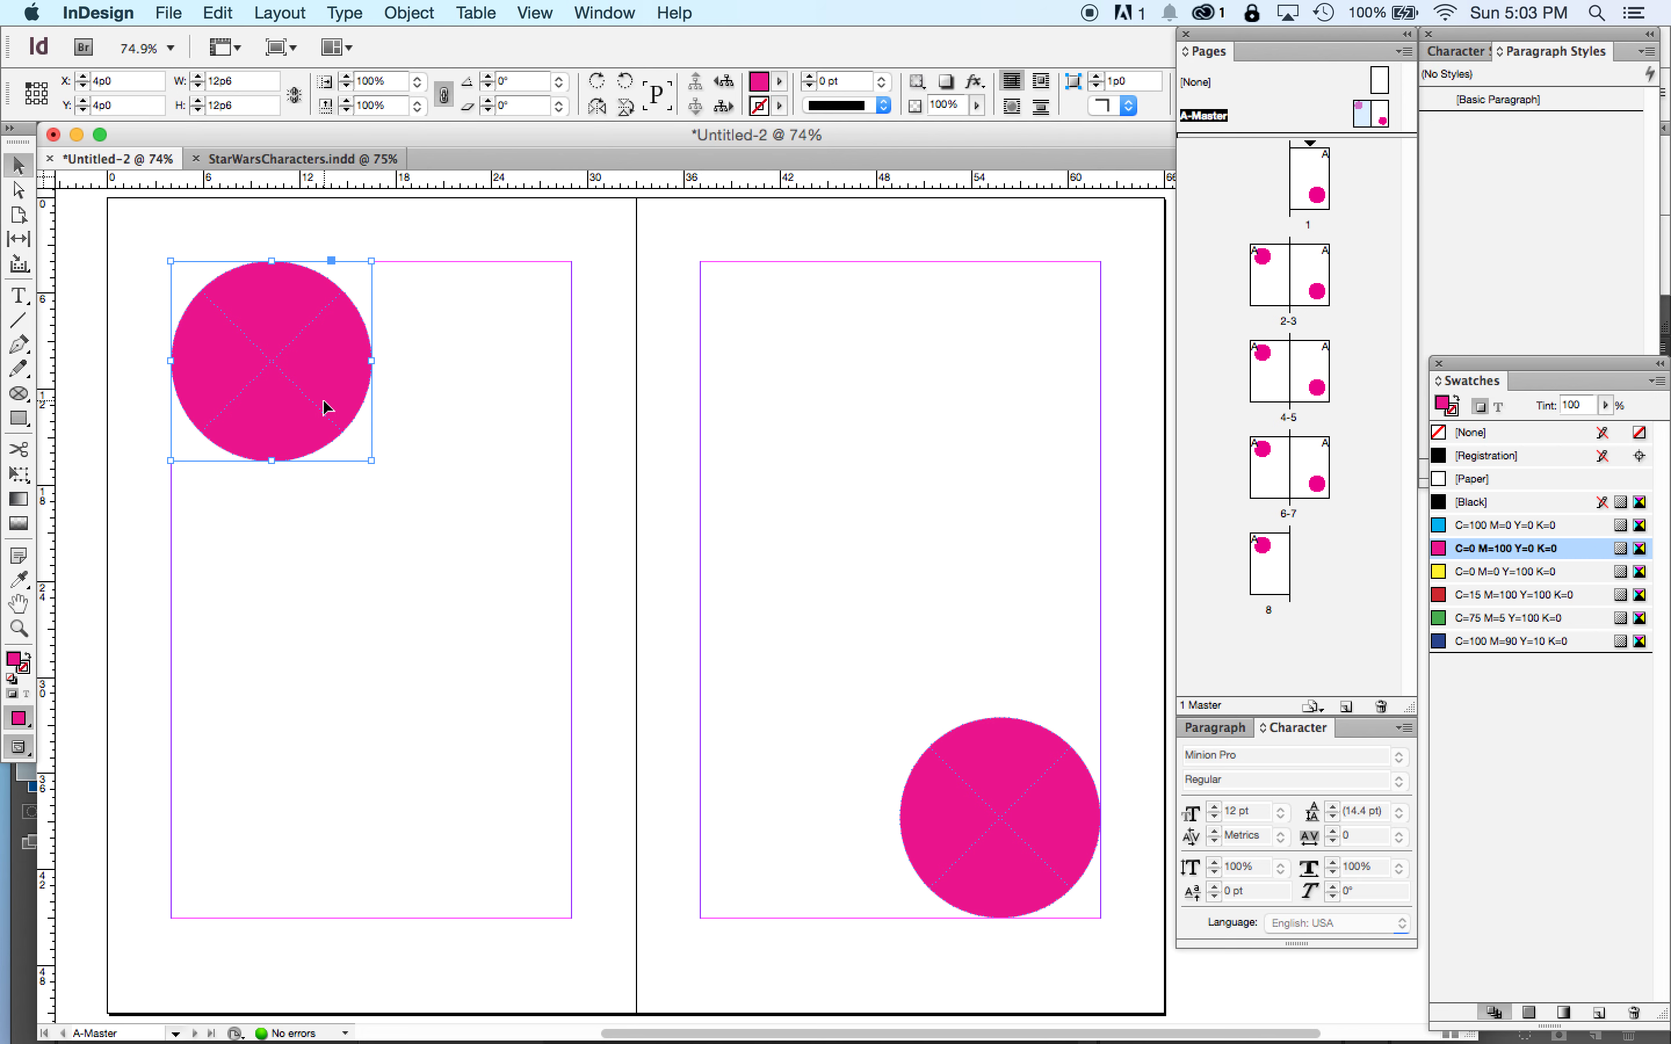
{"action": "key", "text": "Delete"}
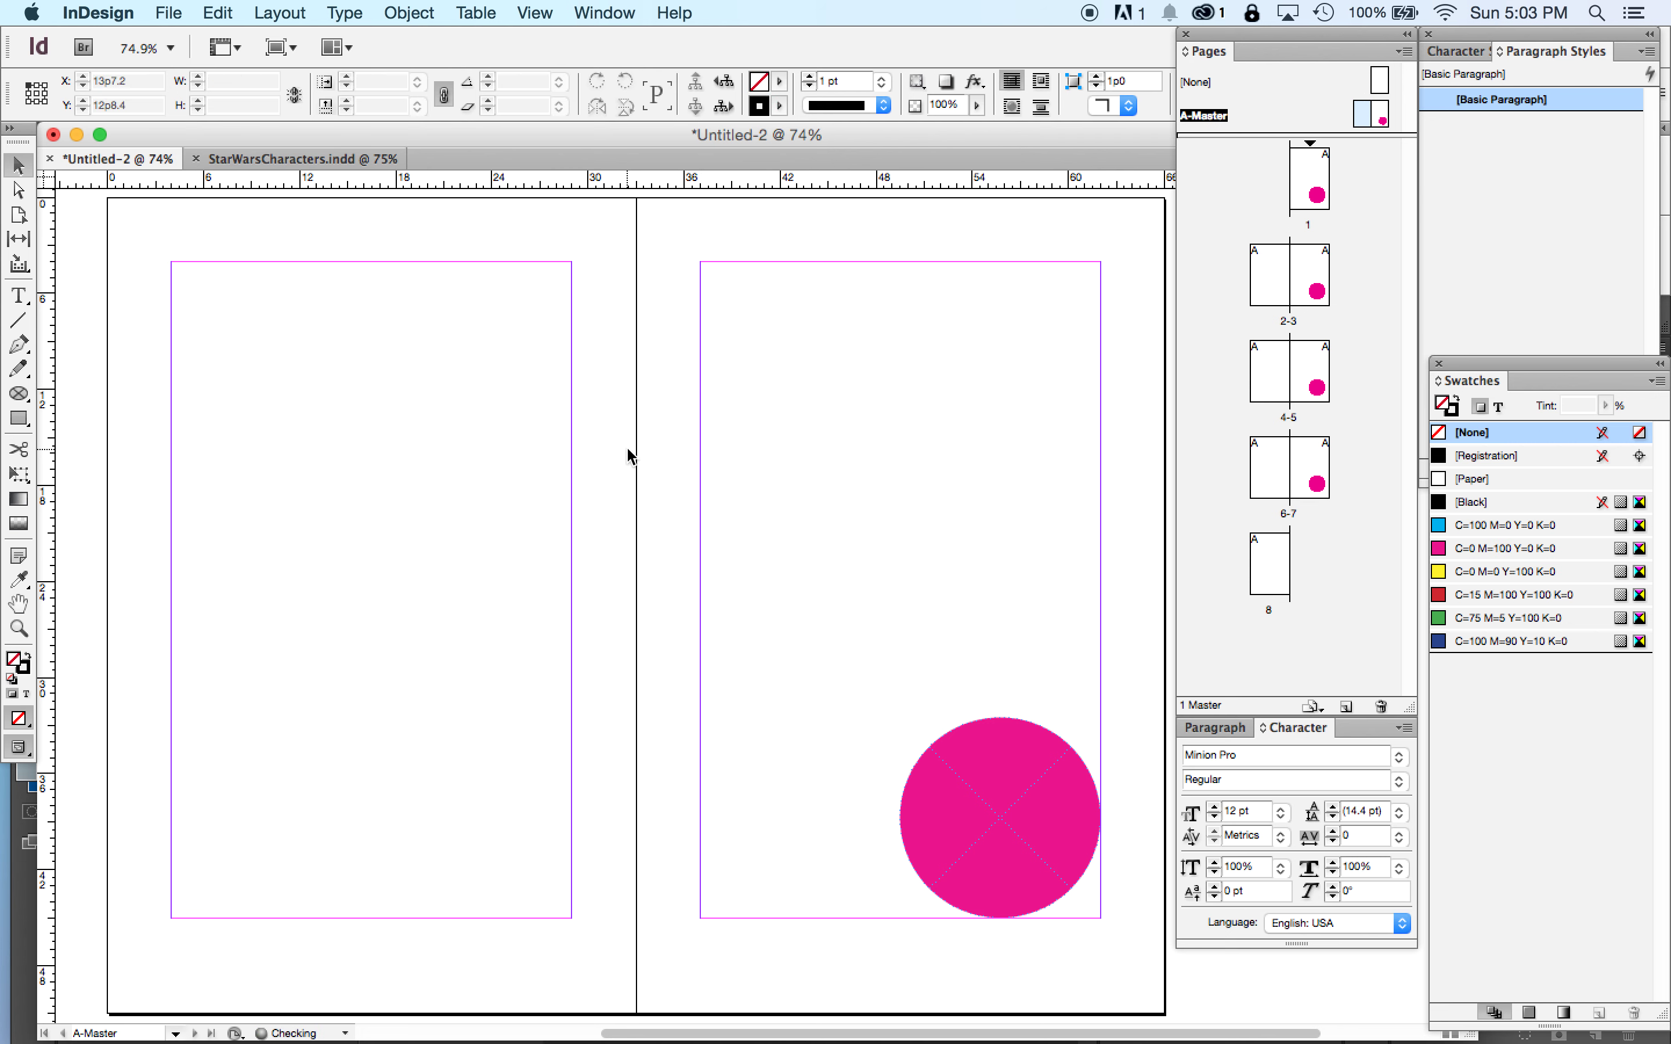
{"action": "left_click", "coordinate": [981, 834]}
{"action": "key", "text": "Delete"}
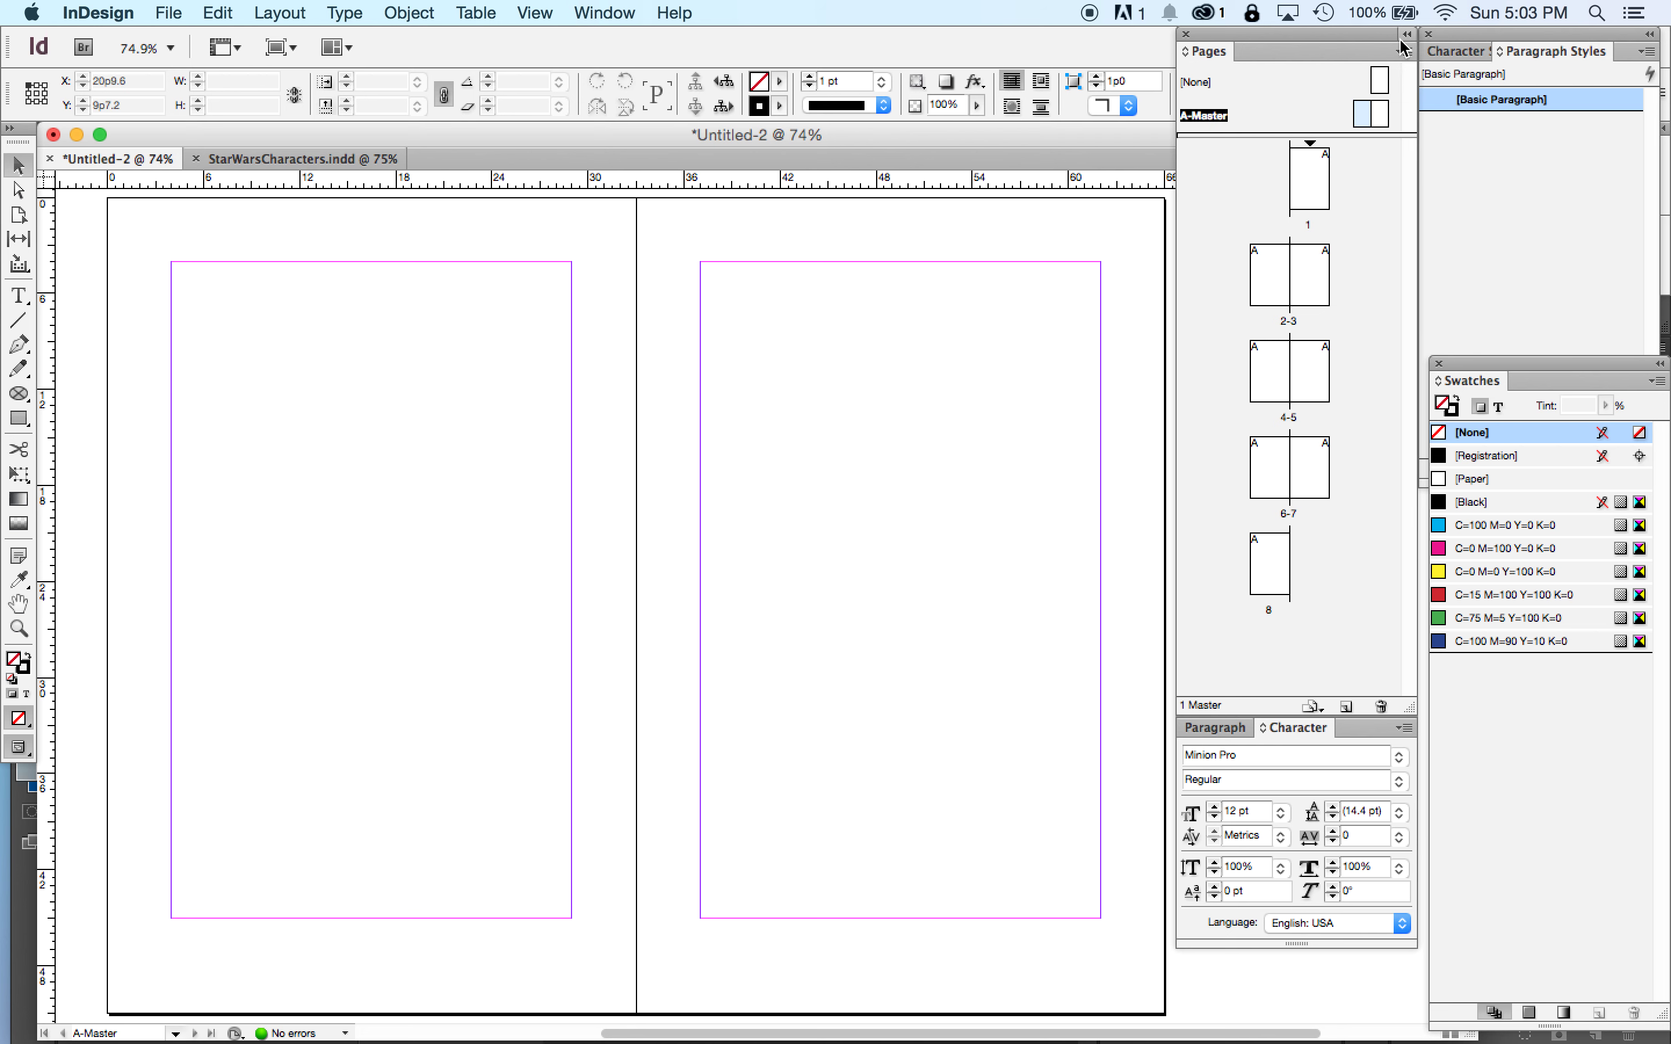
{"action": "double_click", "coordinate": [1358, 117]}
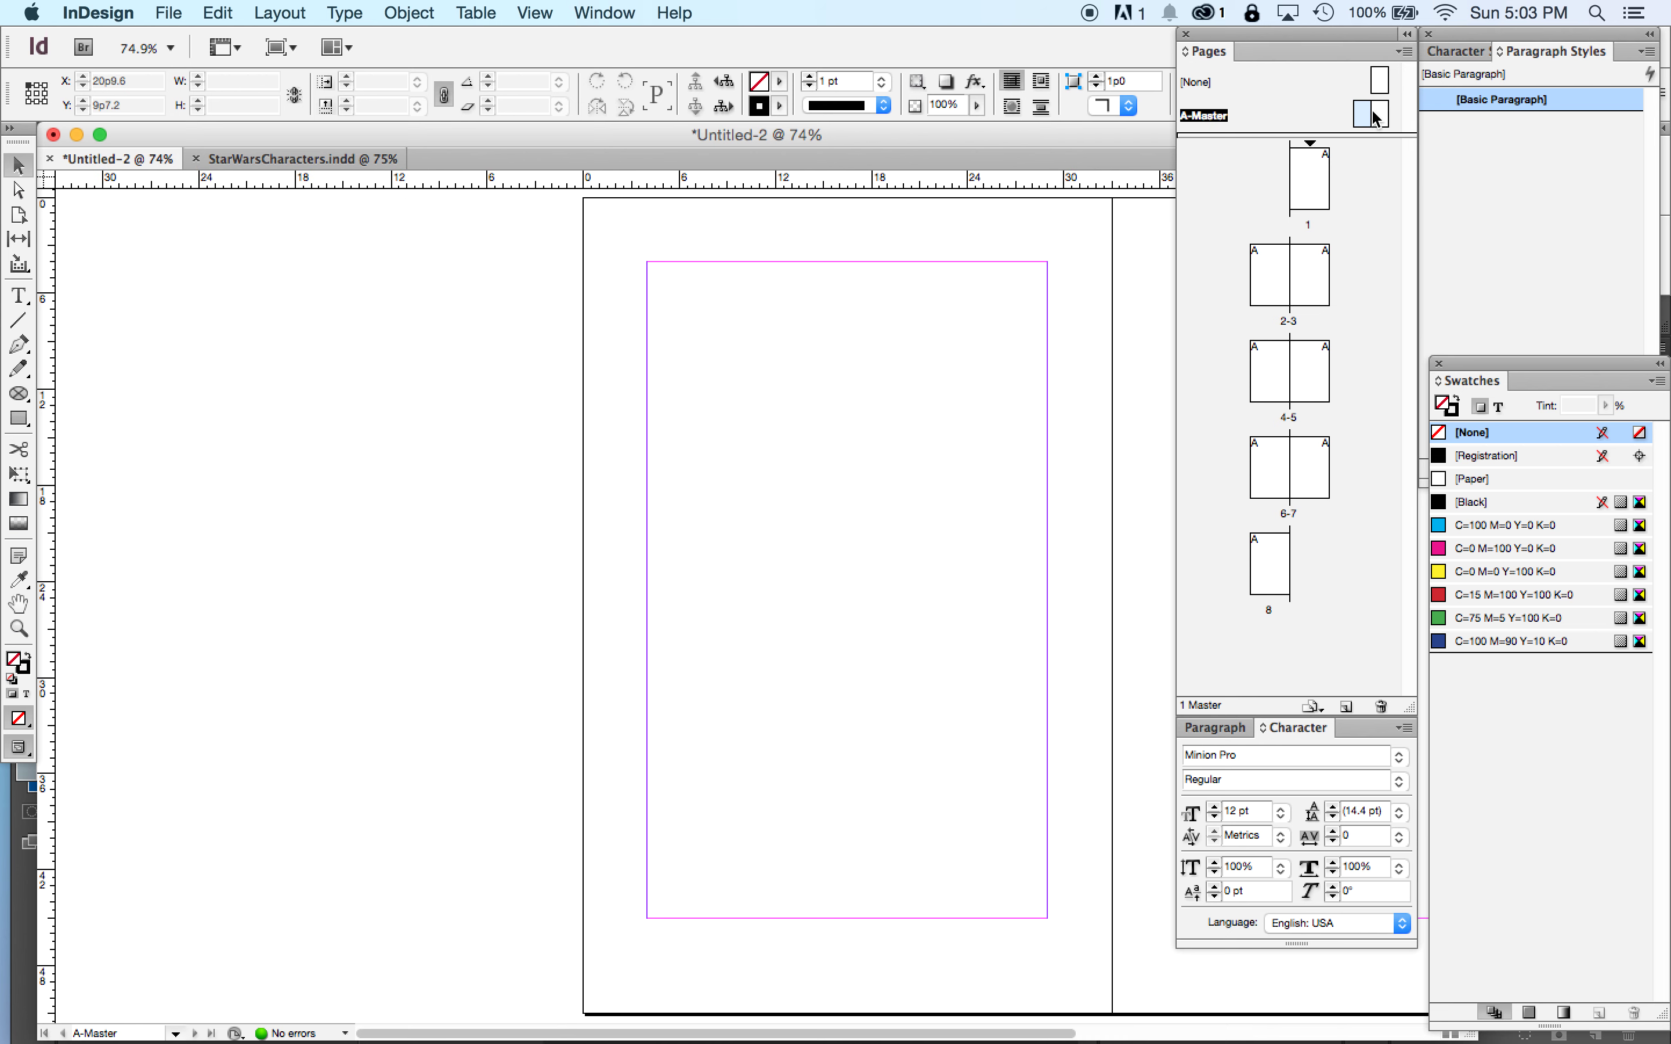
{"action": "left_click", "coordinate": [1374, 116]}
{"action": "scroll", "coordinate": [828, 504], "scroll_direction": "left", "scroll_amount": 10}
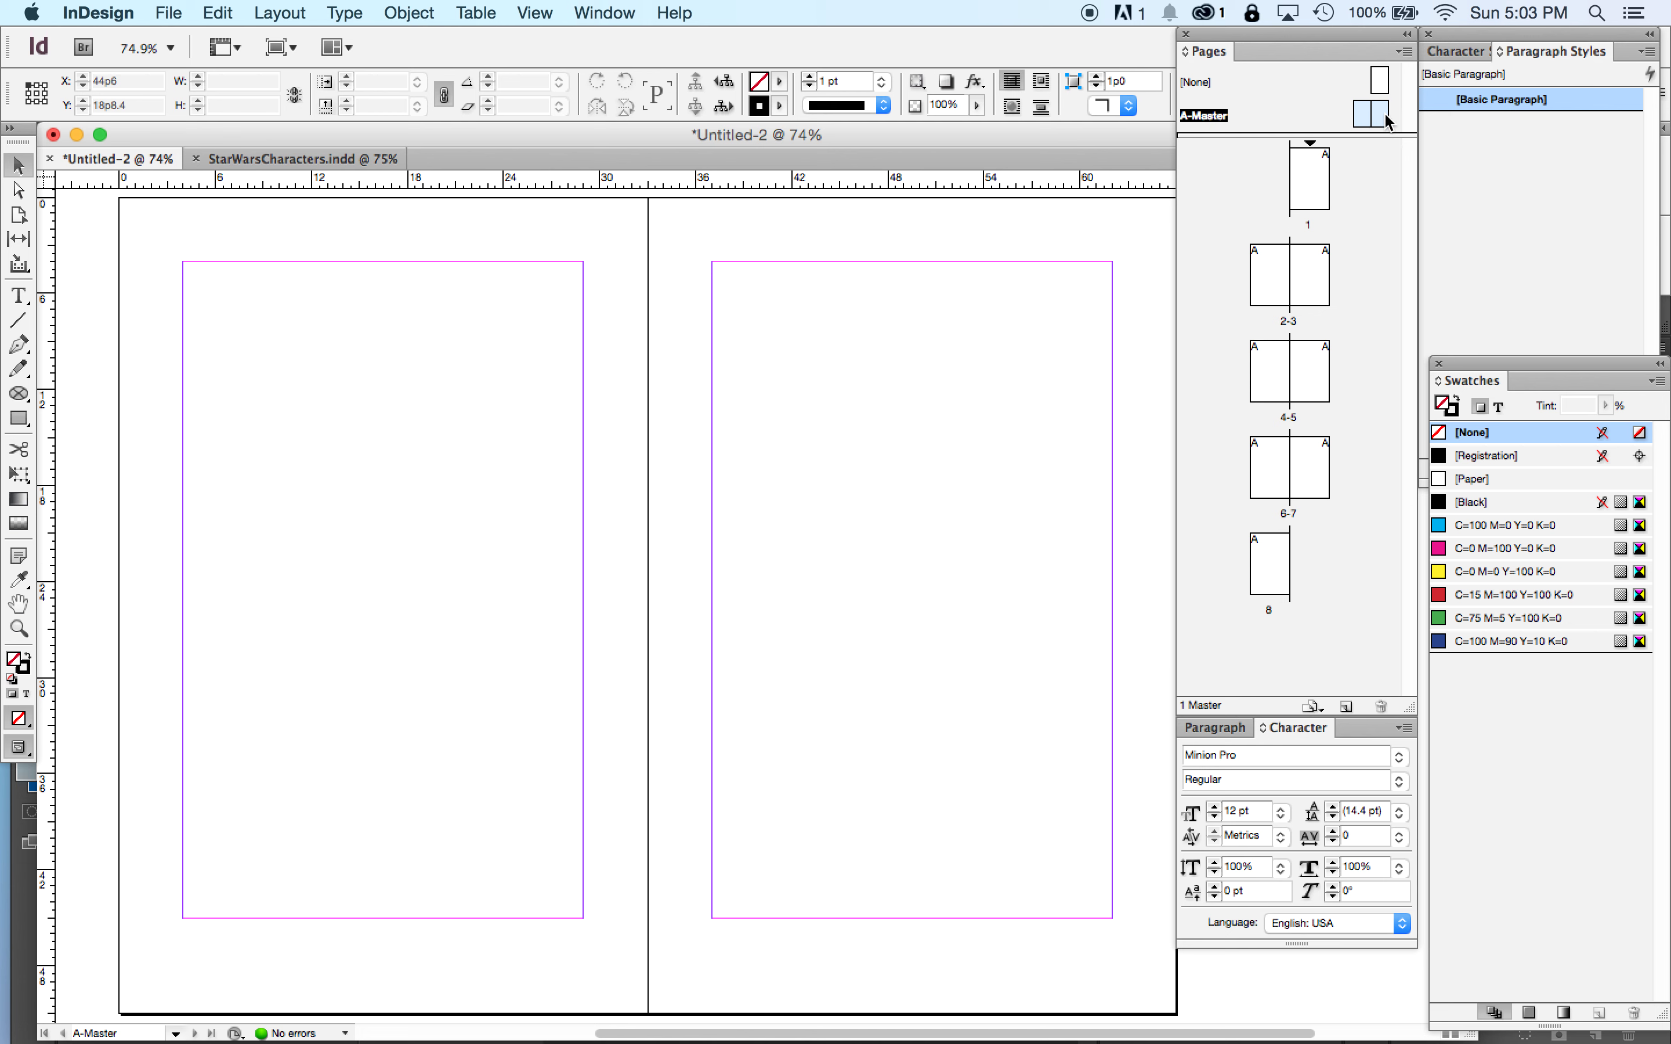
- In Layout > Create Guides, set 6 rows with Preview turned on
{"action": "left_click", "coordinate": [277, 13]}
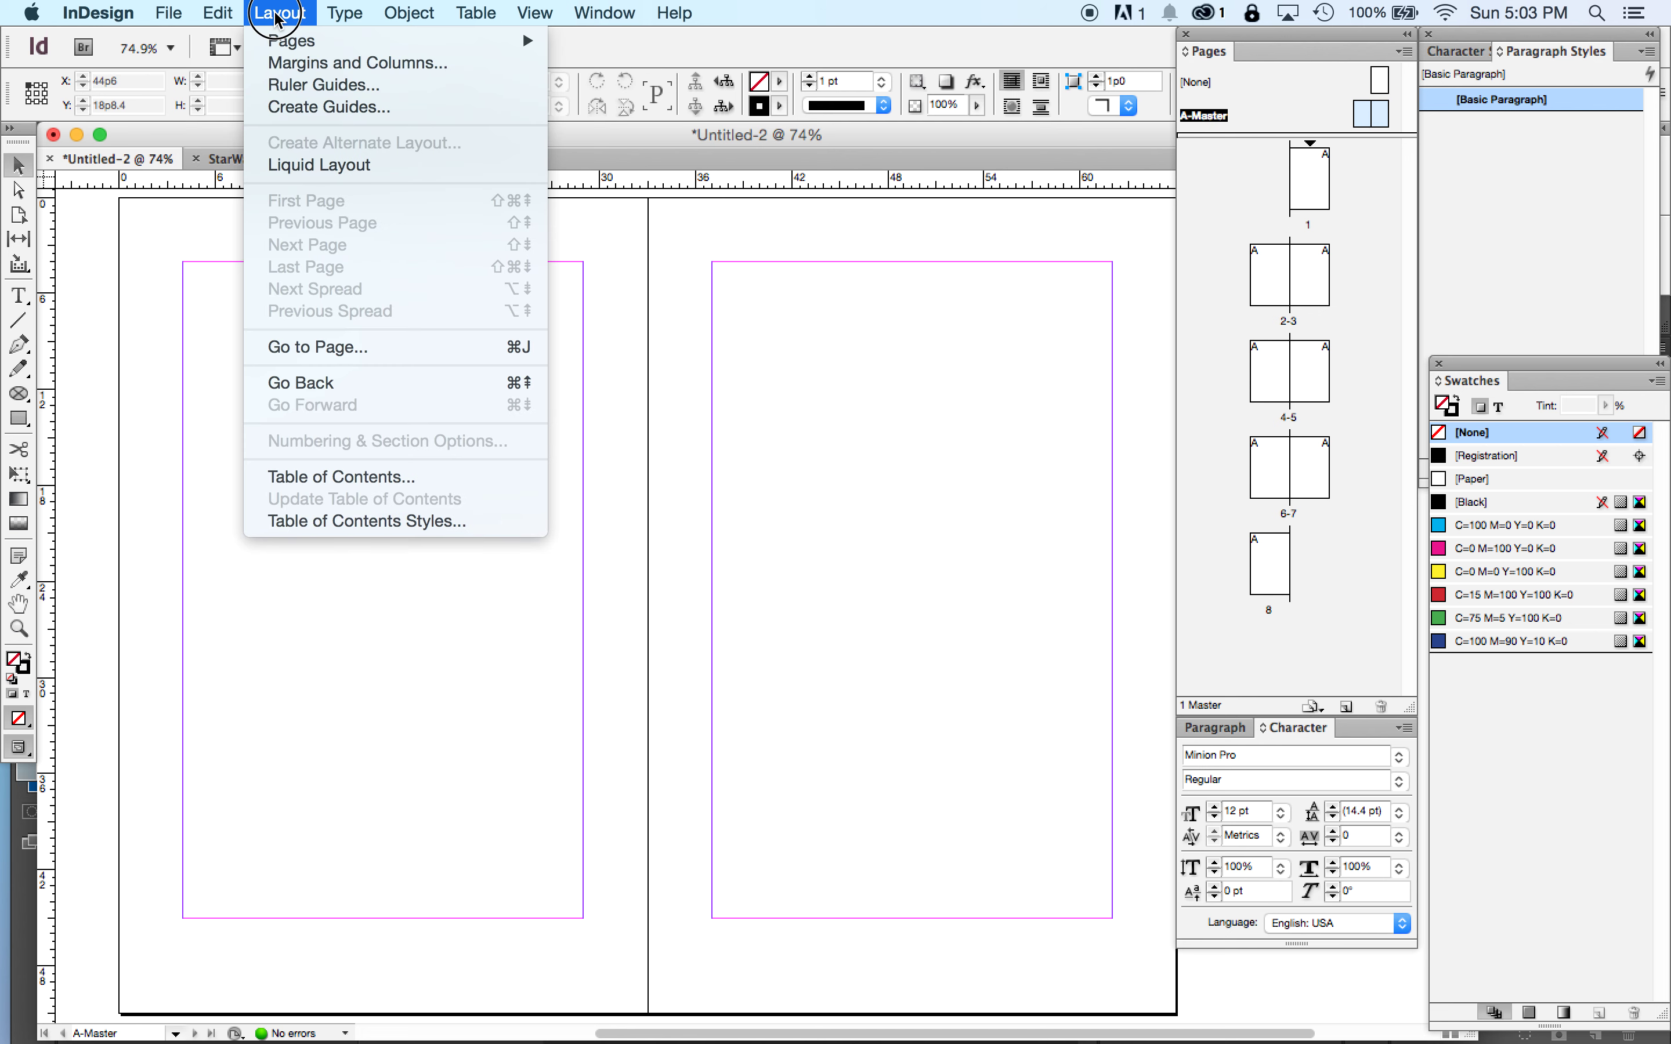
{"action": "left_click", "coordinate": [291, 108]}
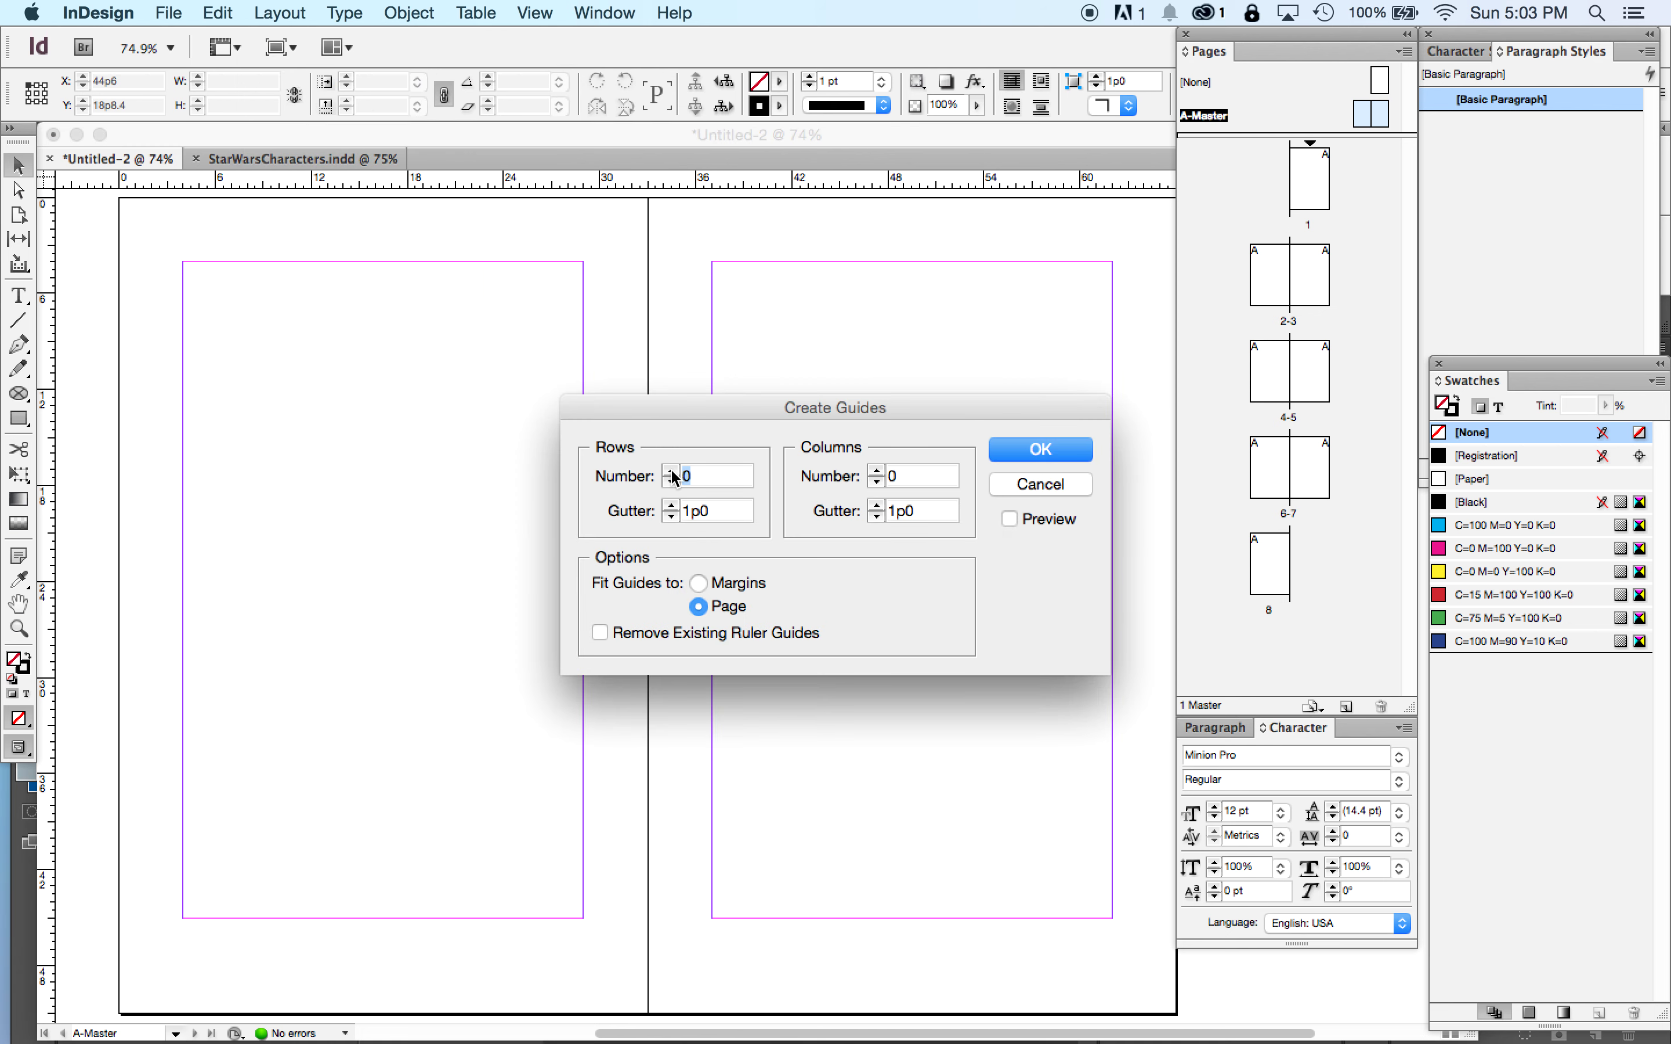
{"action": "left_click", "coordinate": [671, 472]}
{"action": "left_click", "coordinate": [672, 471]}
{"action": "left_click", "coordinate": [1009, 519]}
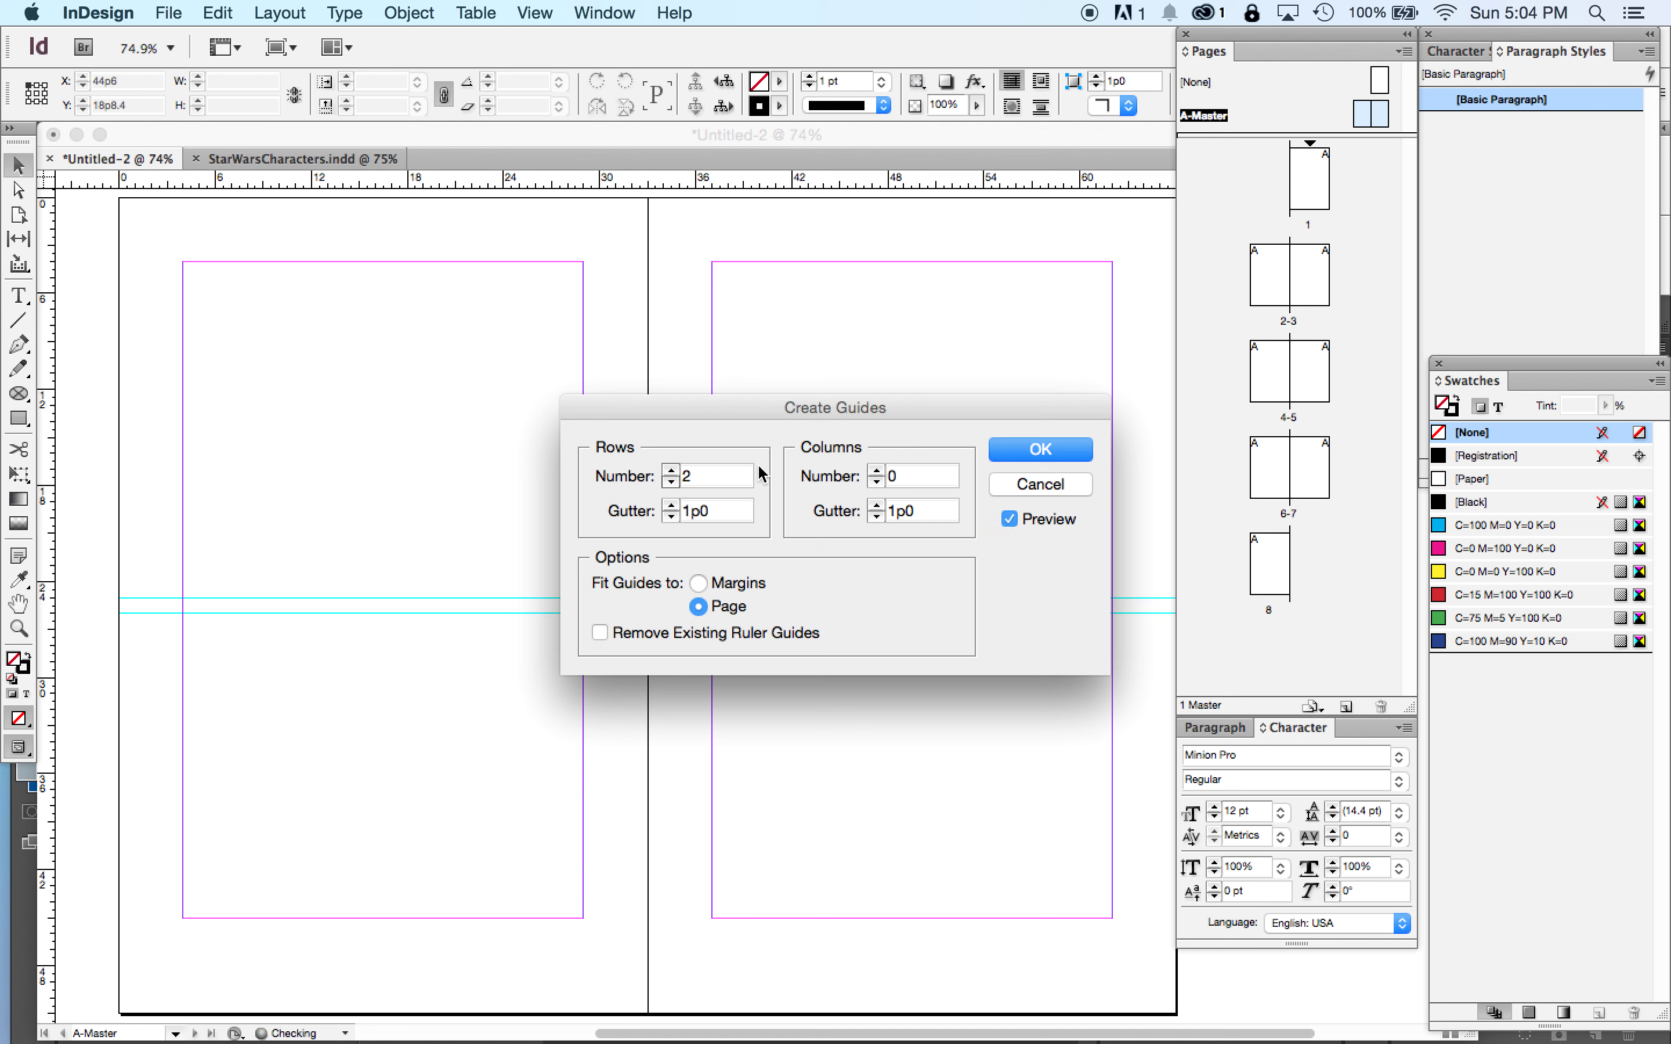
{"action": "left_click", "coordinate": [671, 470]}
{"action": "left_click", "coordinate": [671, 471]}
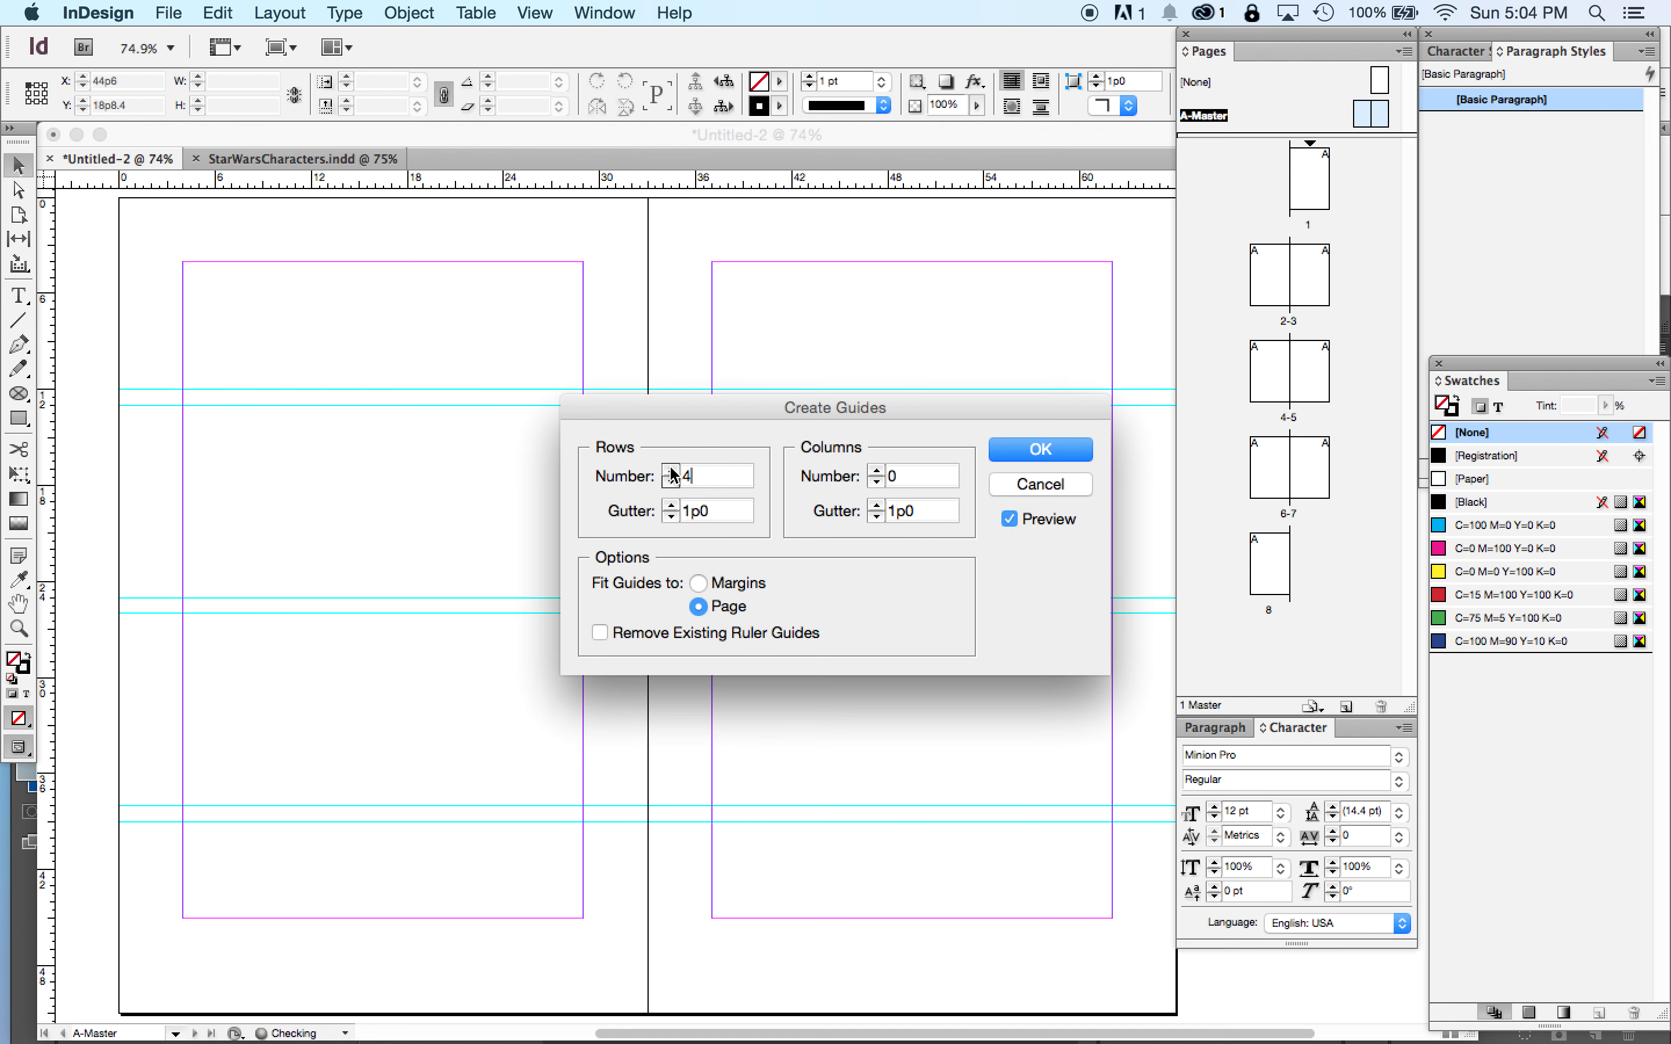
{"action": "left_click", "coordinate": [671, 470]}
{"action": "left_click", "coordinate": [671, 471]}
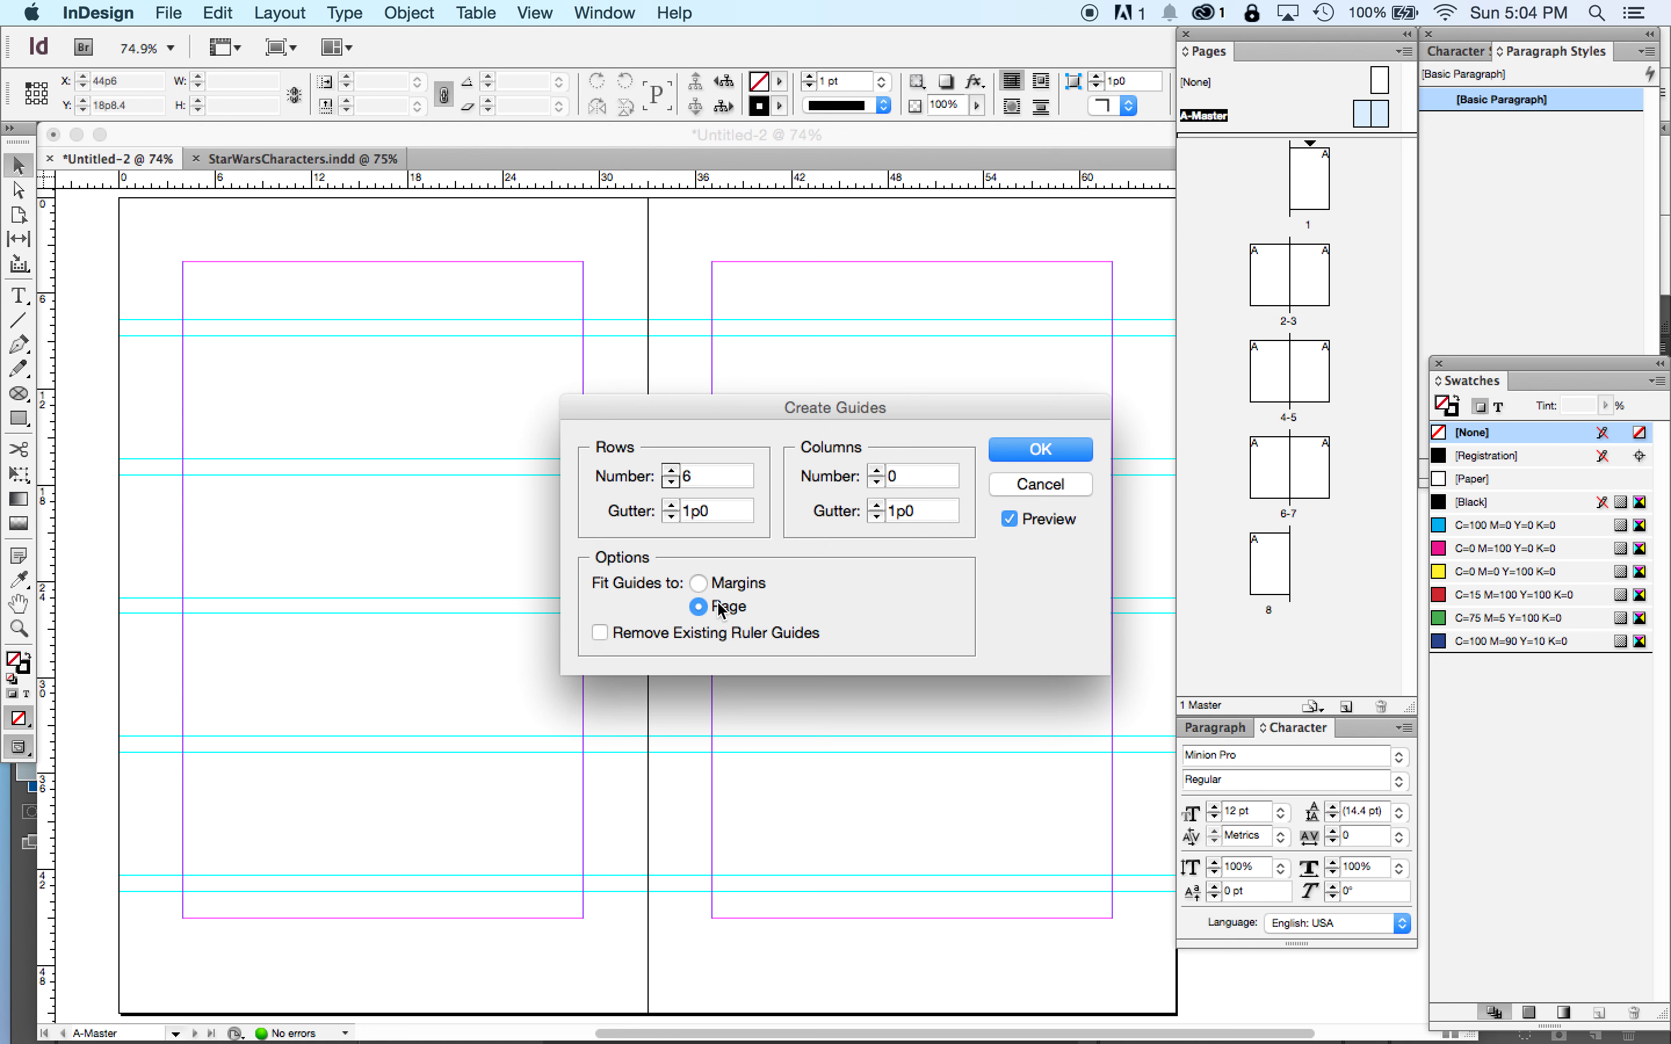
- Fit the guides to the margins, set 4 columns, and apply the grid
{"action": "left_click", "coordinate": [698, 584]}
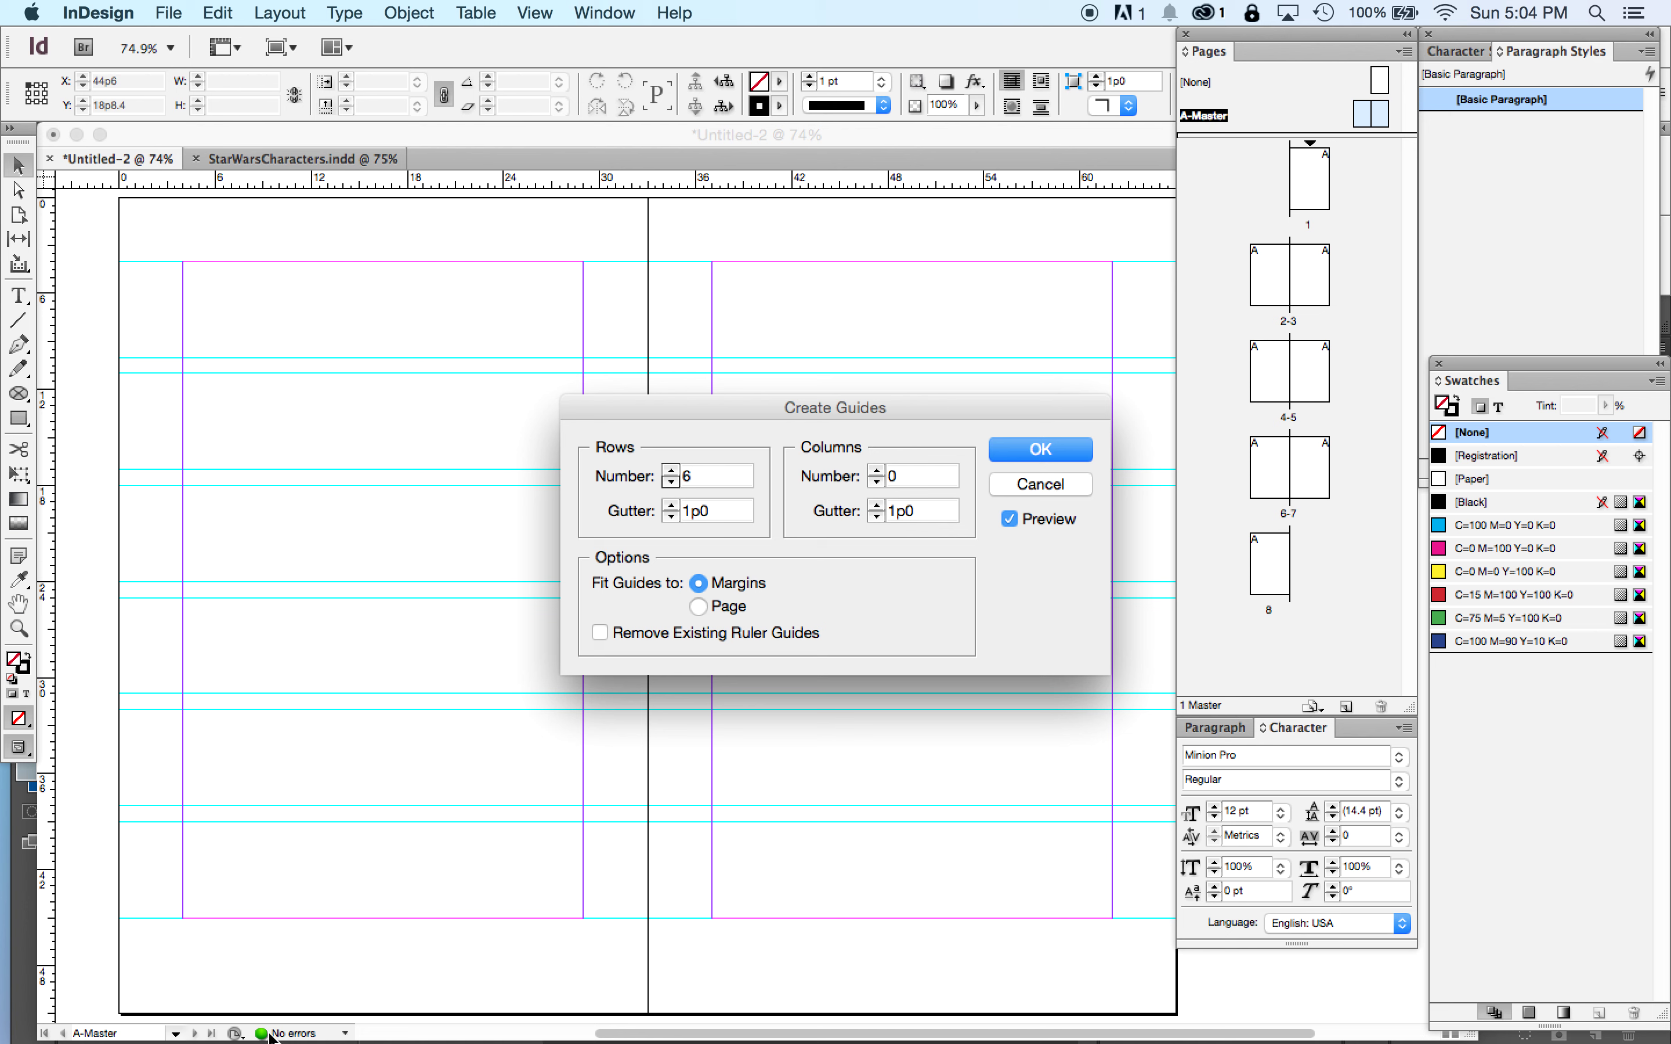
{"action": "left_click", "coordinate": [875, 470]}
{"action": "left_click", "coordinate": [874, 471]}
{"action": "left_click", "coordinate": [874, 471]}
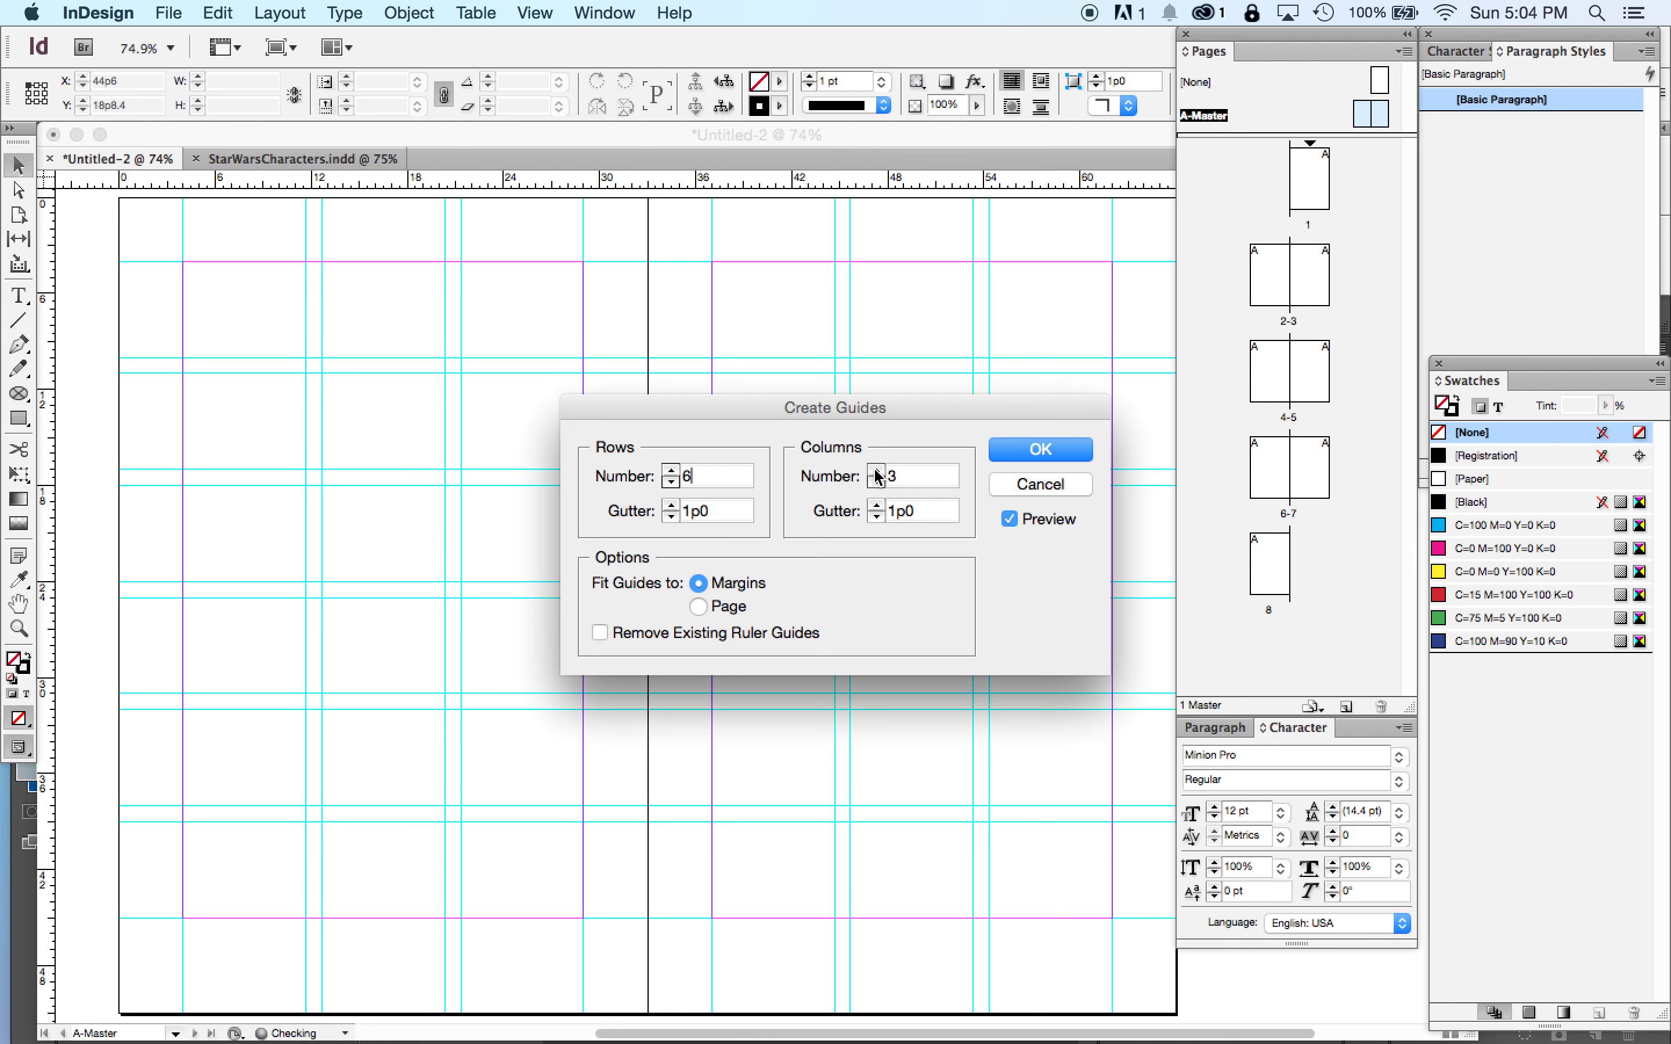
{"action": "left_click", "coordinate": [875, 471]}
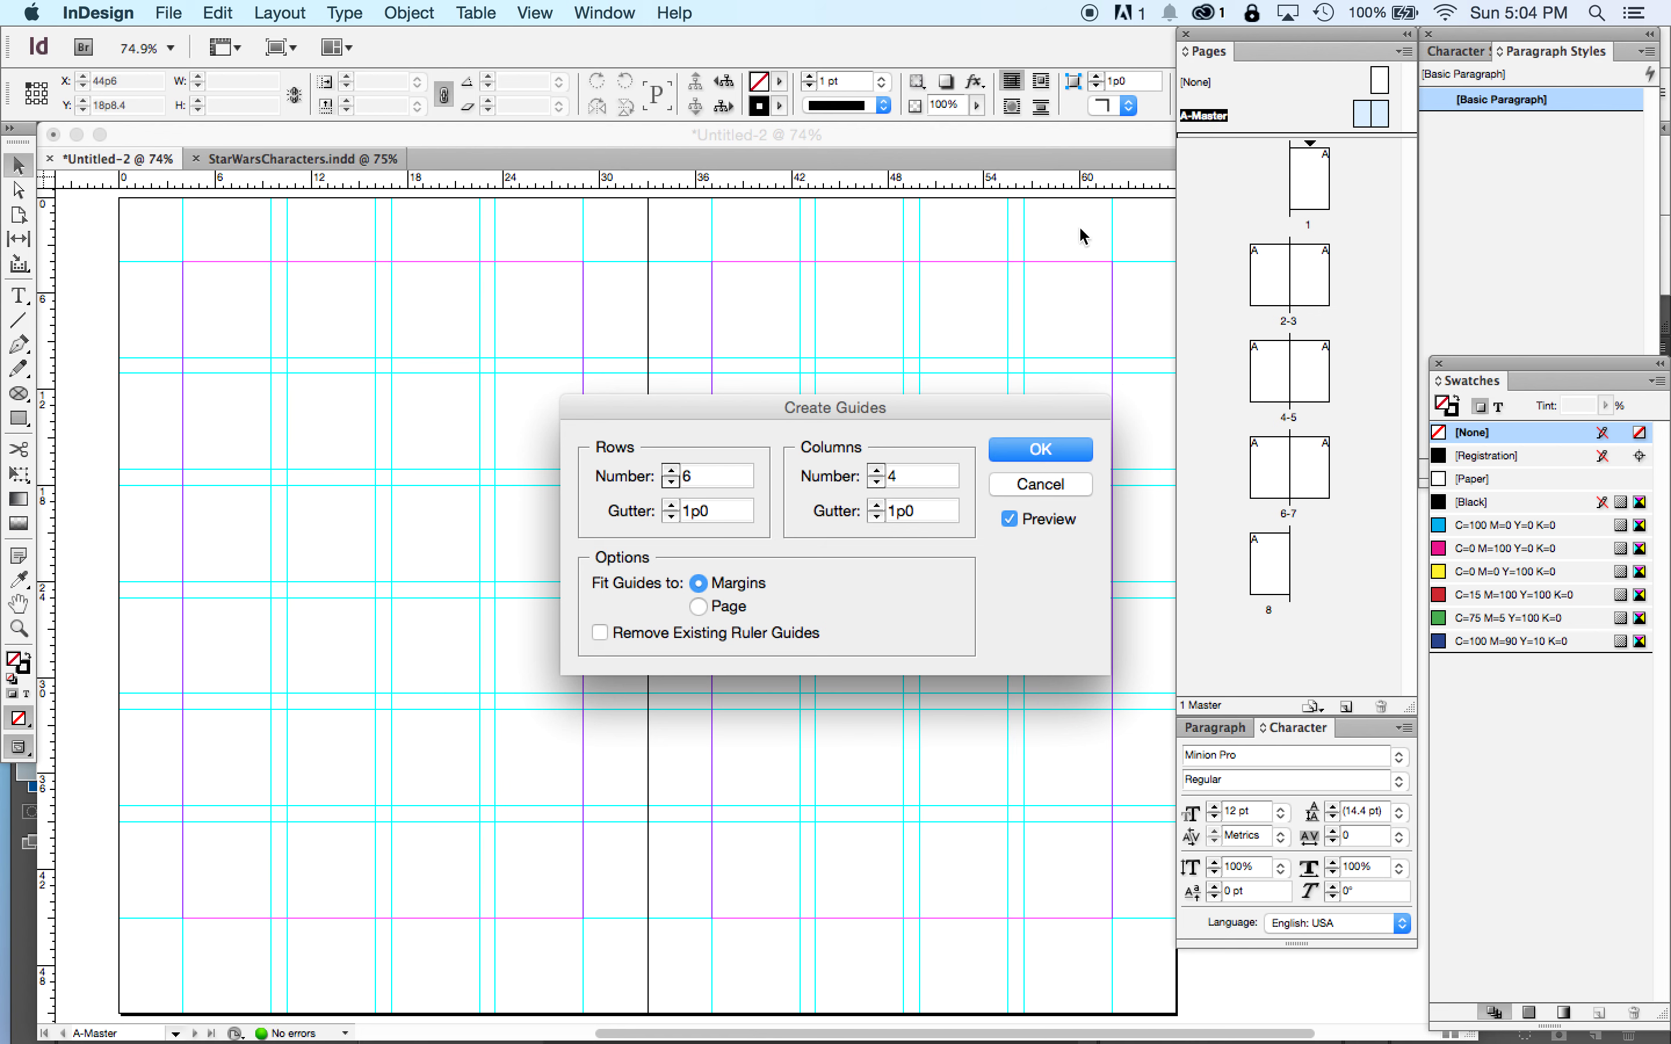
{"action": "left_click", "coordinate": [1068, 457]}
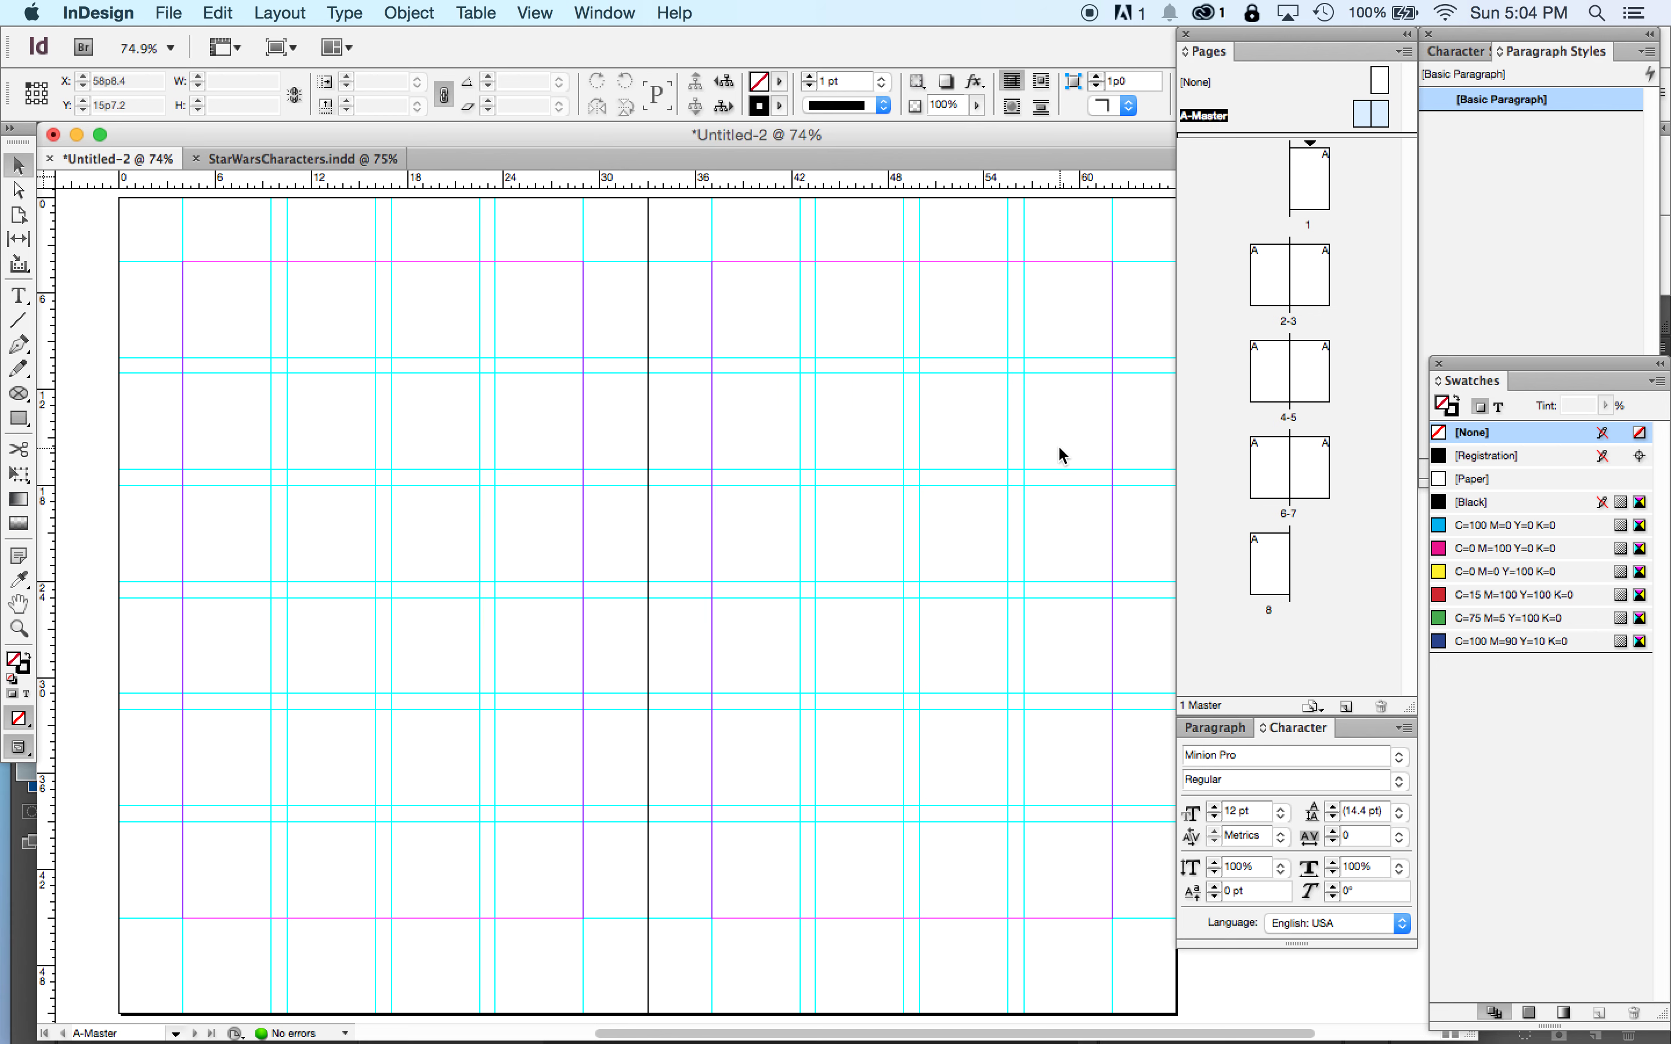
- Draw a text frame at the left master page's bottom-left margin corner and type 1
{"action": "left_click", "coordinate": [18, 296]}
{"action": "left_click_drag", "start_coordinate": [21, 299], "coordinate": [80, 298]}
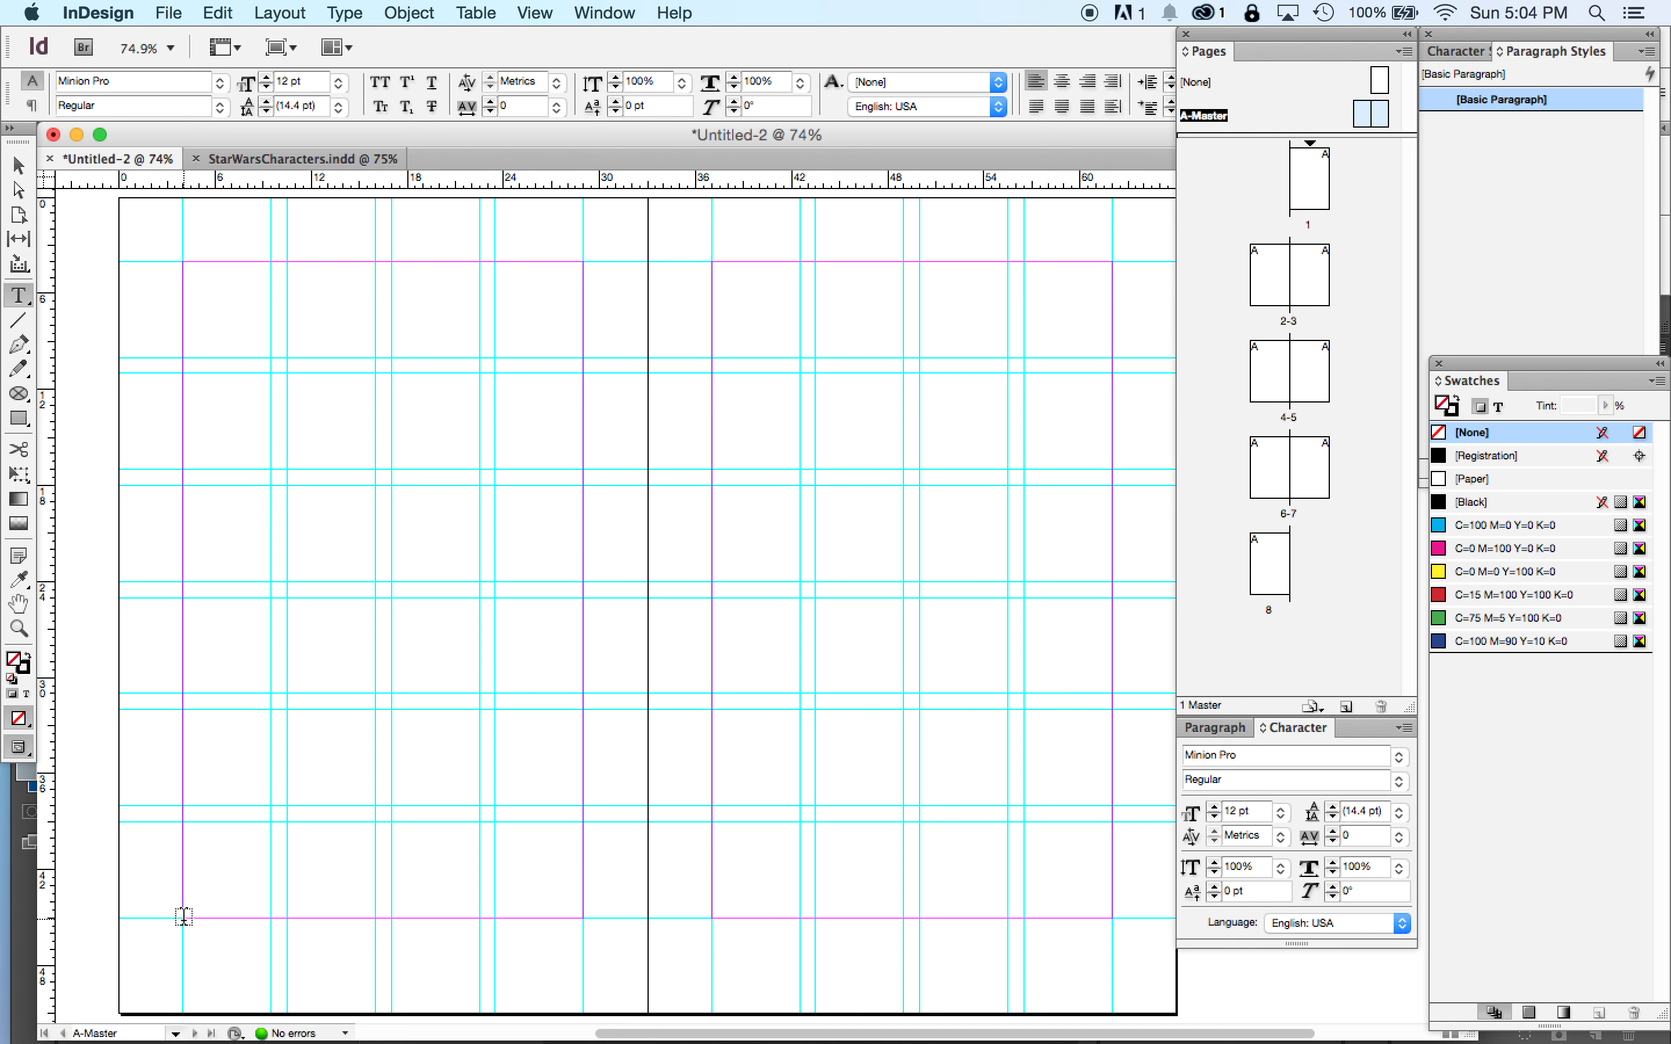
{"action": "left_click_drag", "start_coordinate": [182, 918], "coordinate": [272, 989]}
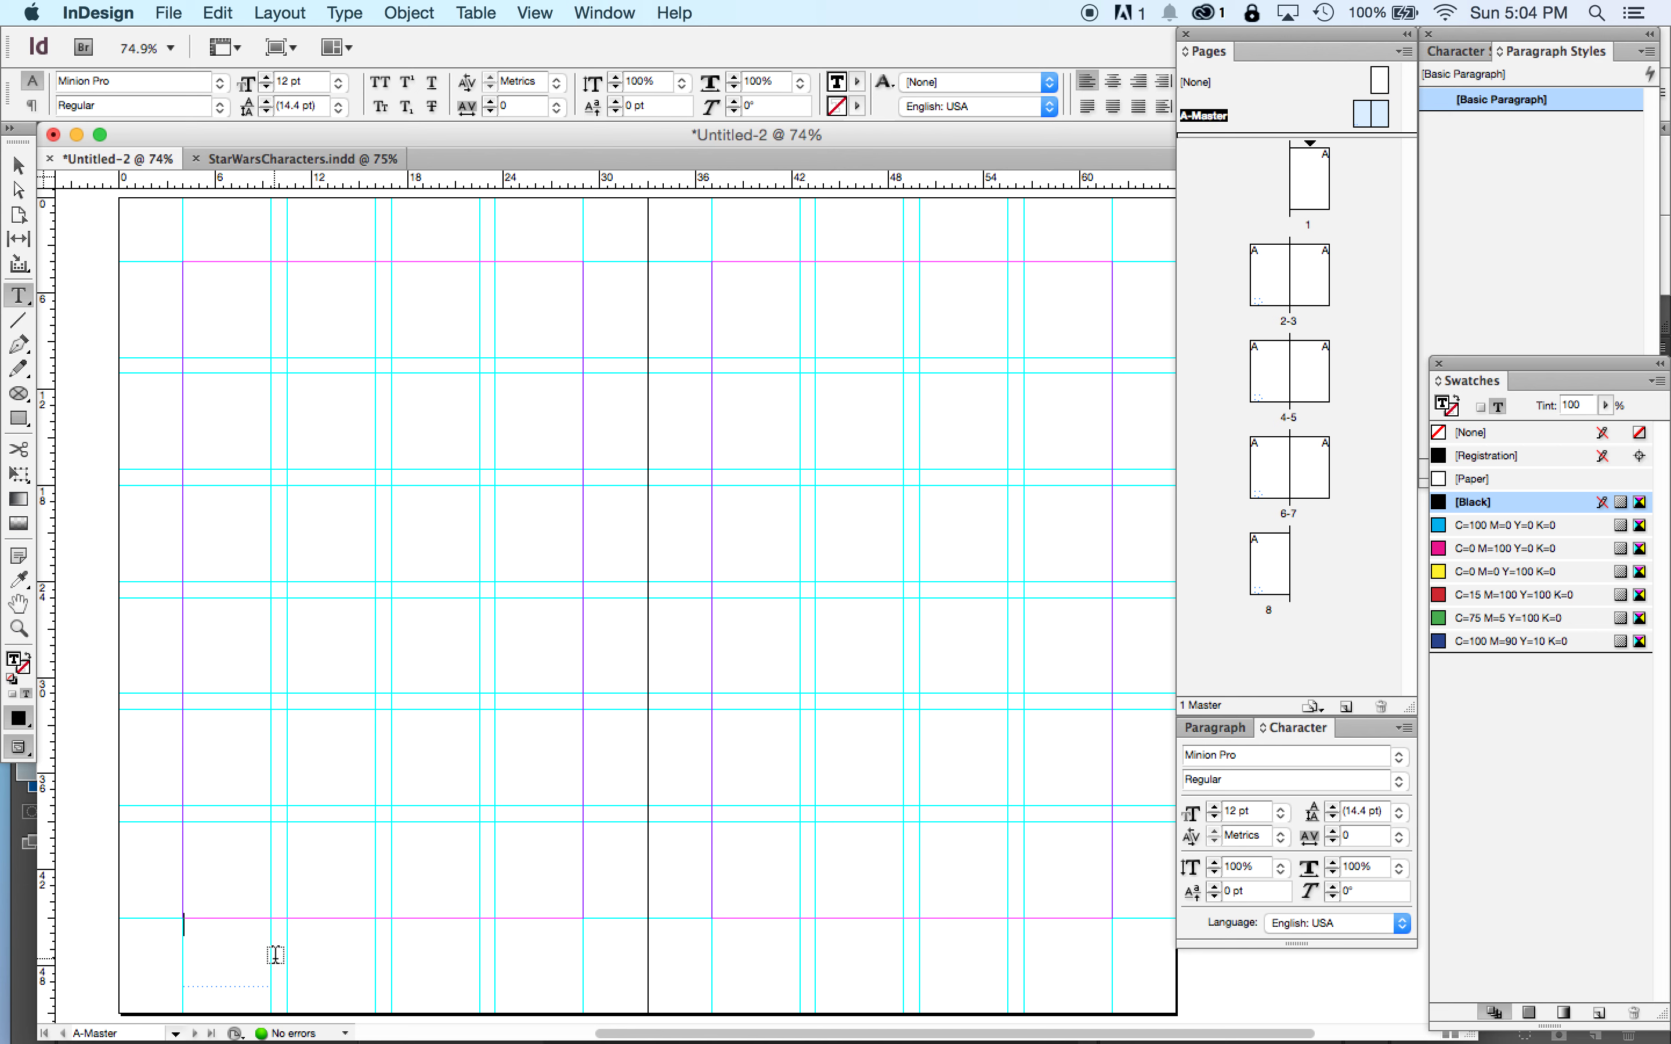
{"action": "left_click", "coordinate": [186, 925]}
{"action": "type", "text": "1"}
- Copy the footer frame to the right page's bottom corner and change it to a right-aligned 2
{"action": "left_click", "coordinate": [18, 166]}
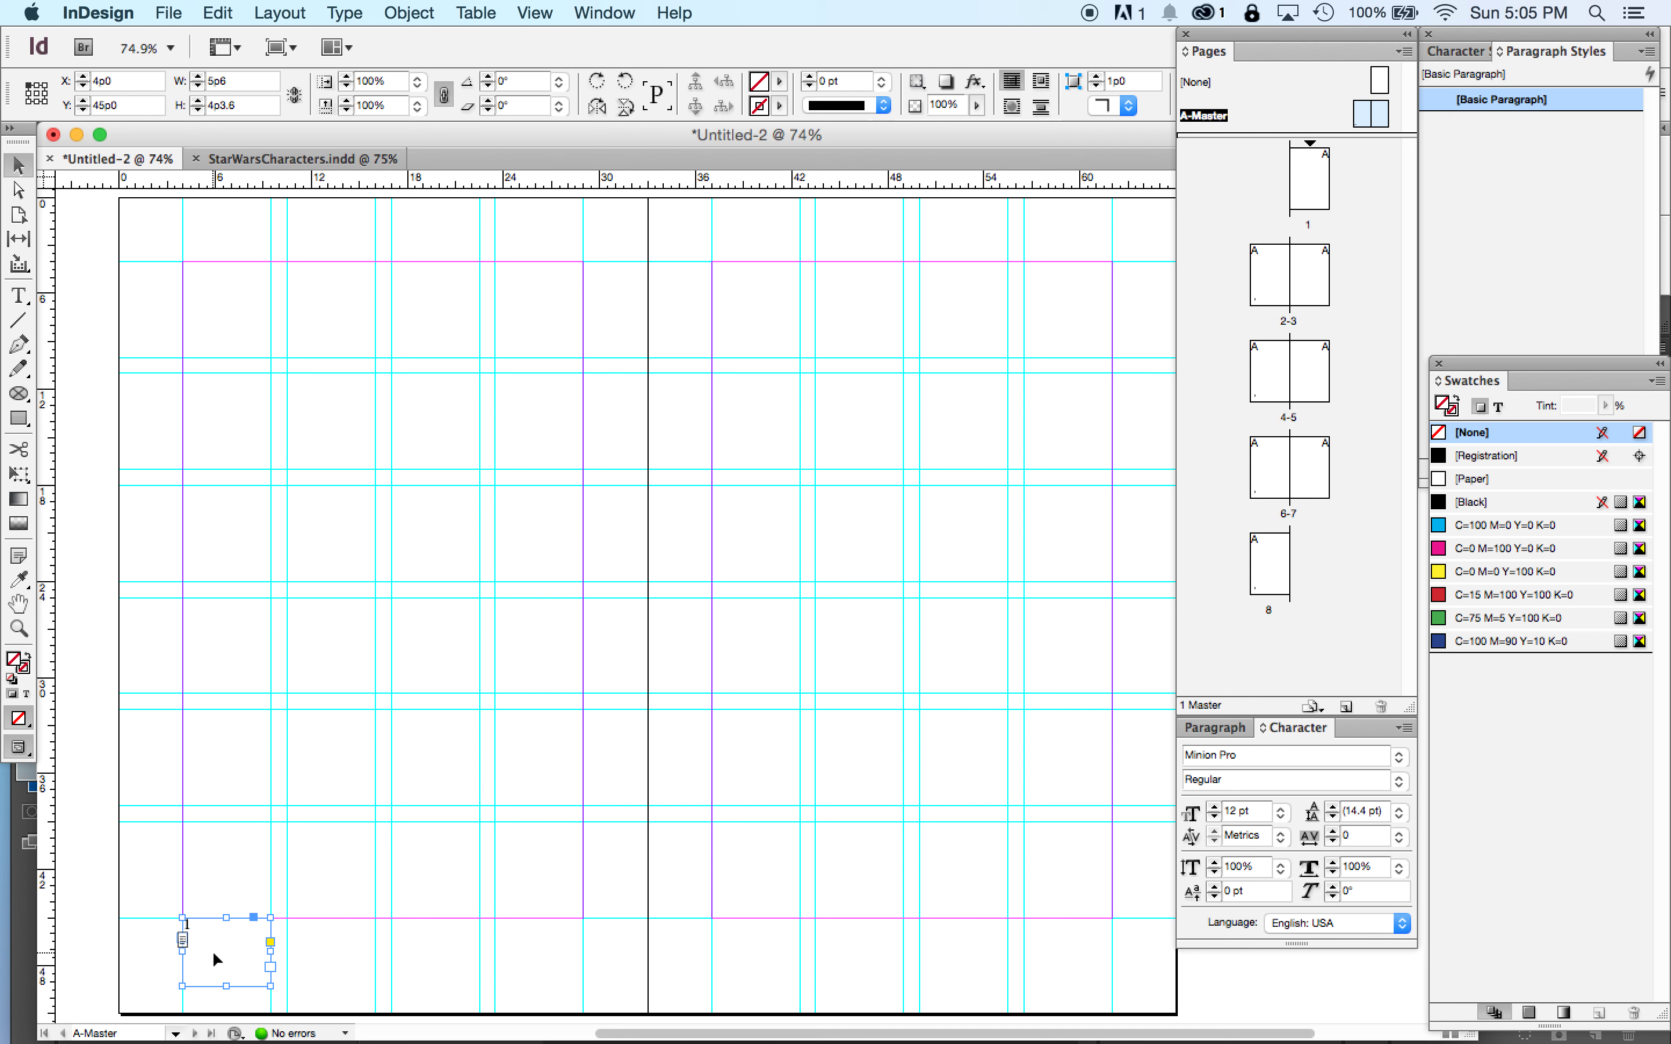
{"action": "left_click_drag", "start_coordinate": [213, 951], "coordinate": [1052, 949]}
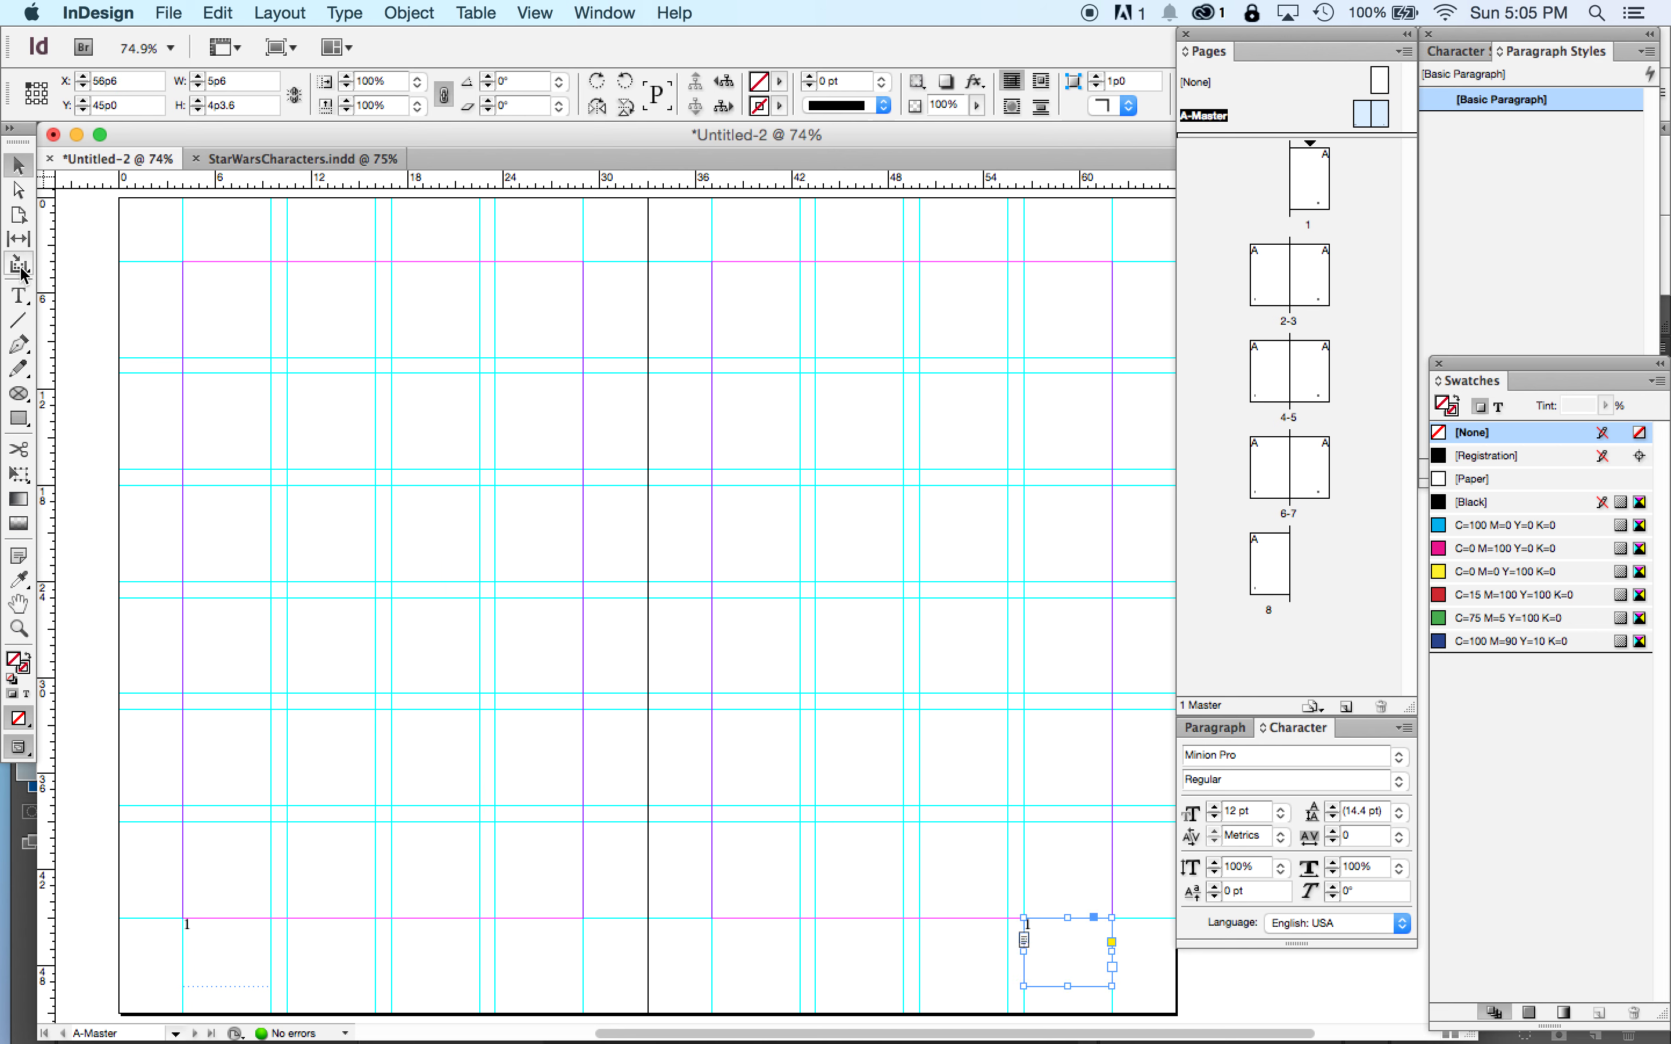
{"action": "left_click", "coordinate": [18, 296]}
{"action": "left_click", "coordinate": [1049, 933]}
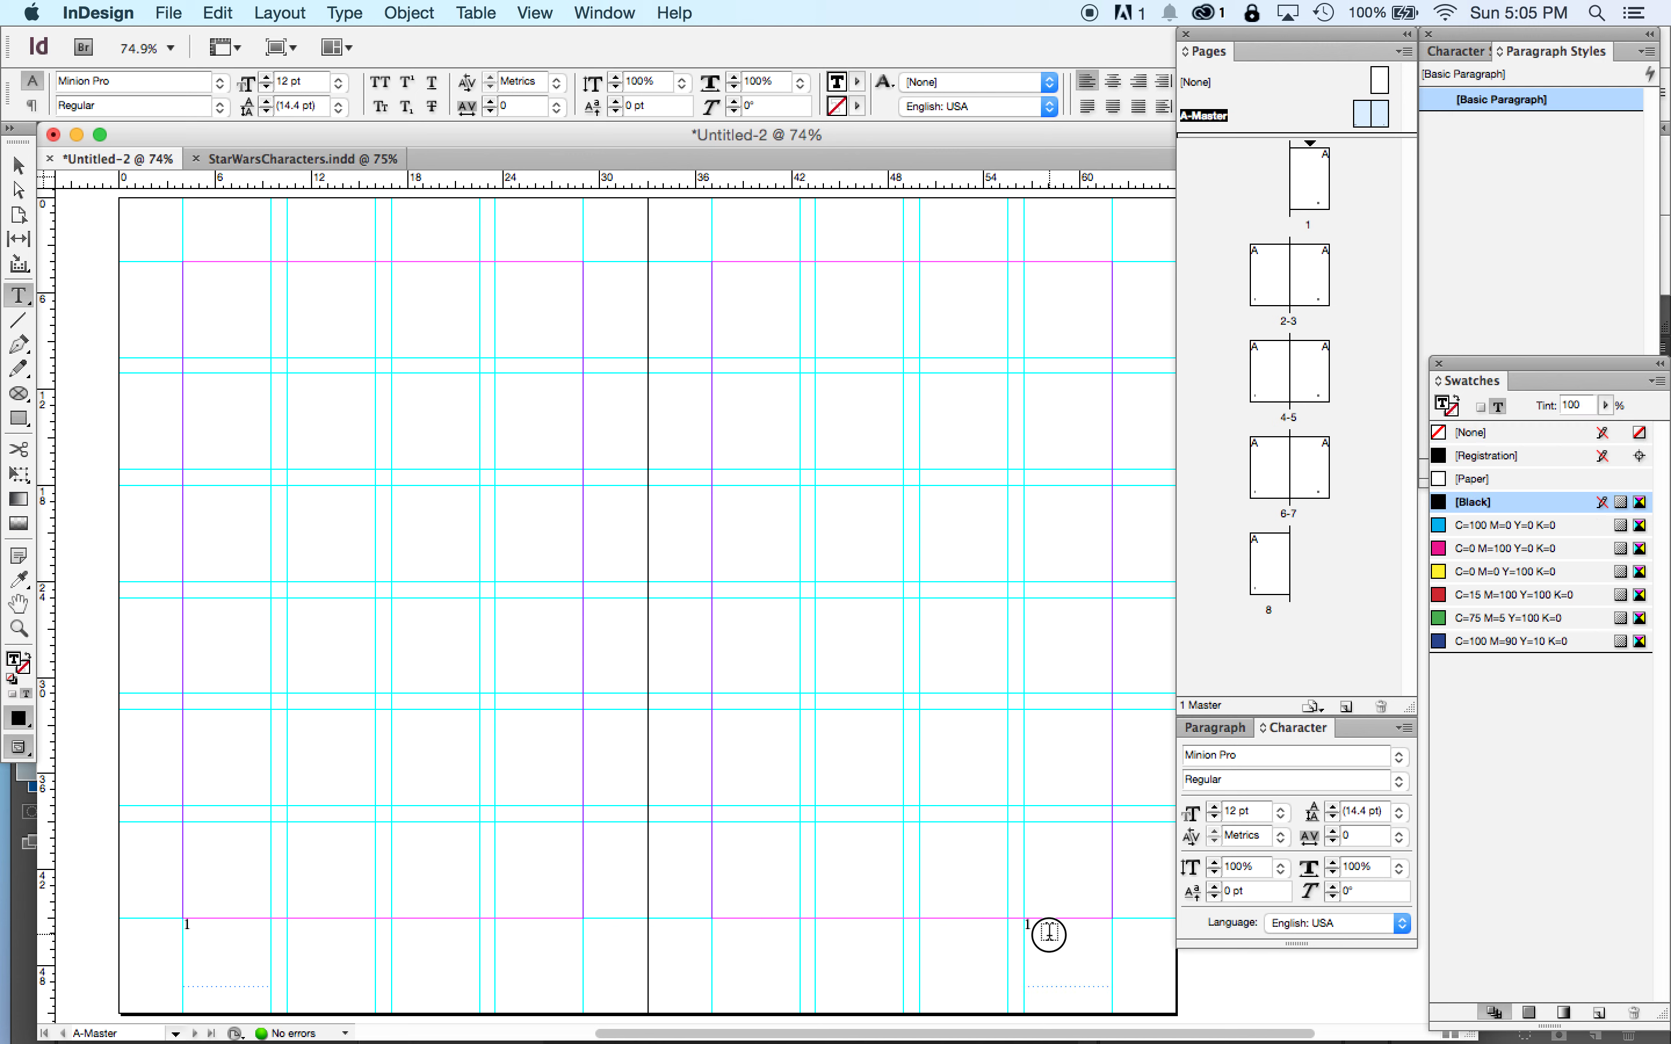
{"action": "double_click", "coordinate": [1049, 933]}
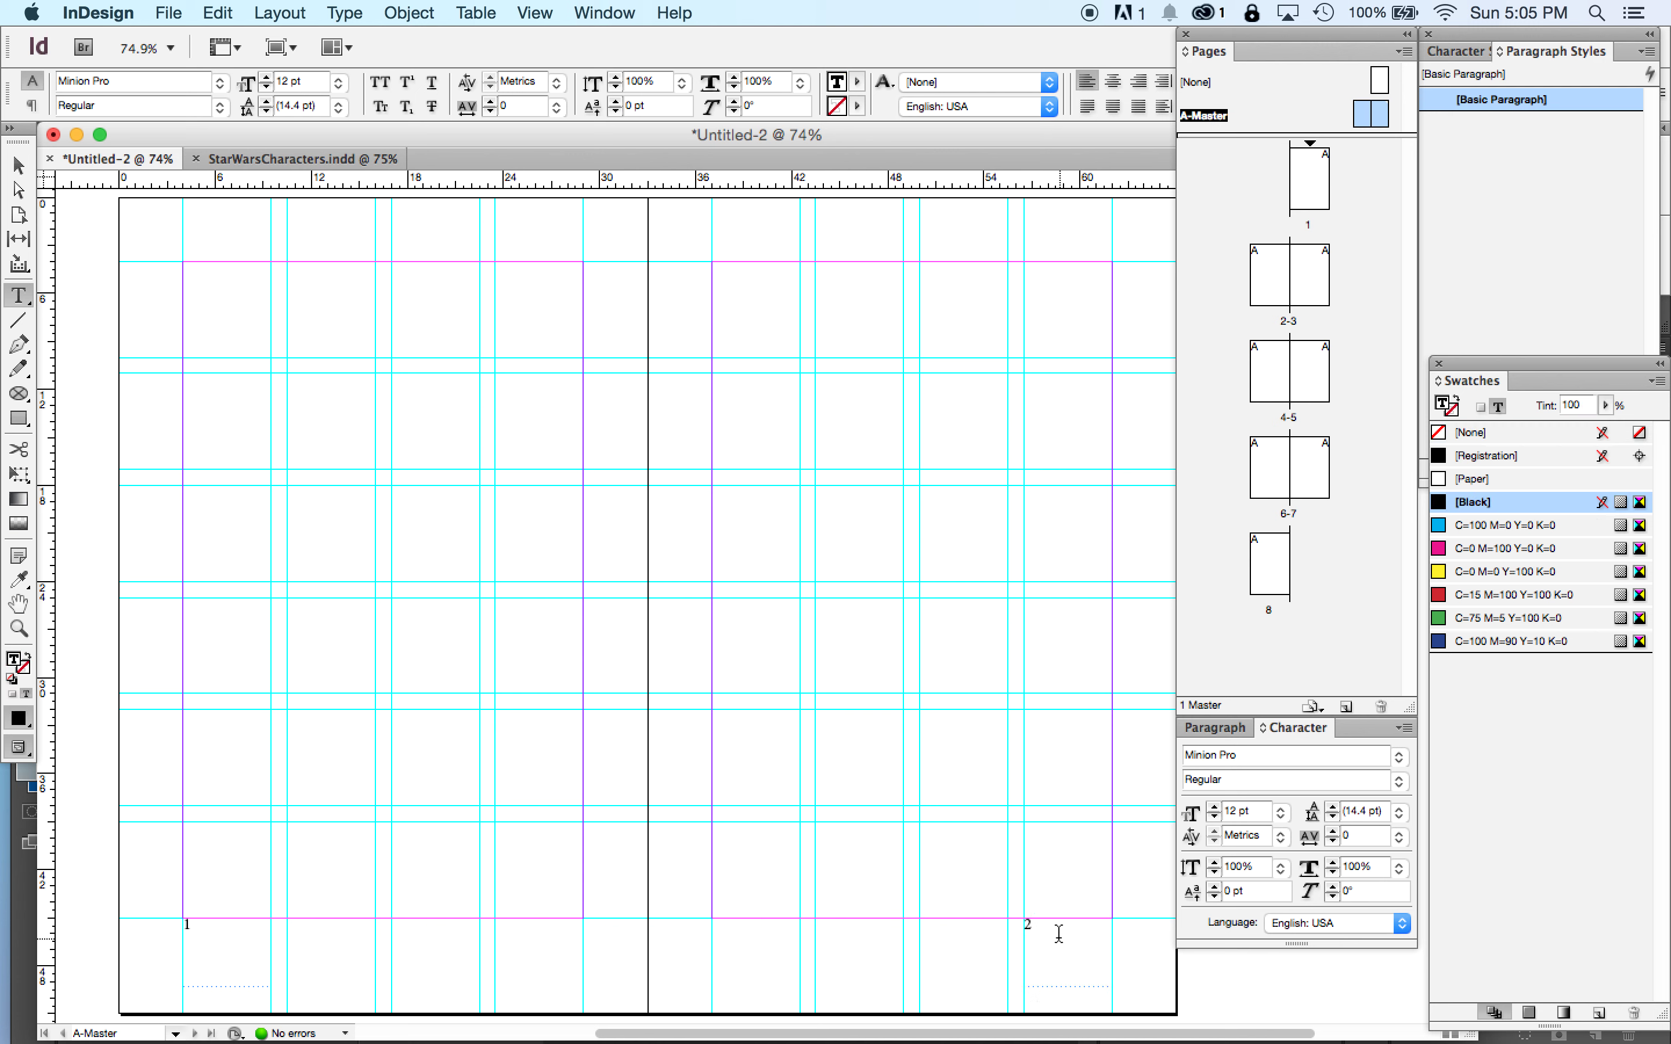
{"action": "type", "text": "2"}
{"action": "double_click", "coordinate": [1057, 926]}
{"action": "left_click", "coordinate": [1138, 81]}
- Select the left footer frame and go to page 1 in the Pages panel
{"action": "left_click", "coordinate": [204, 934]}
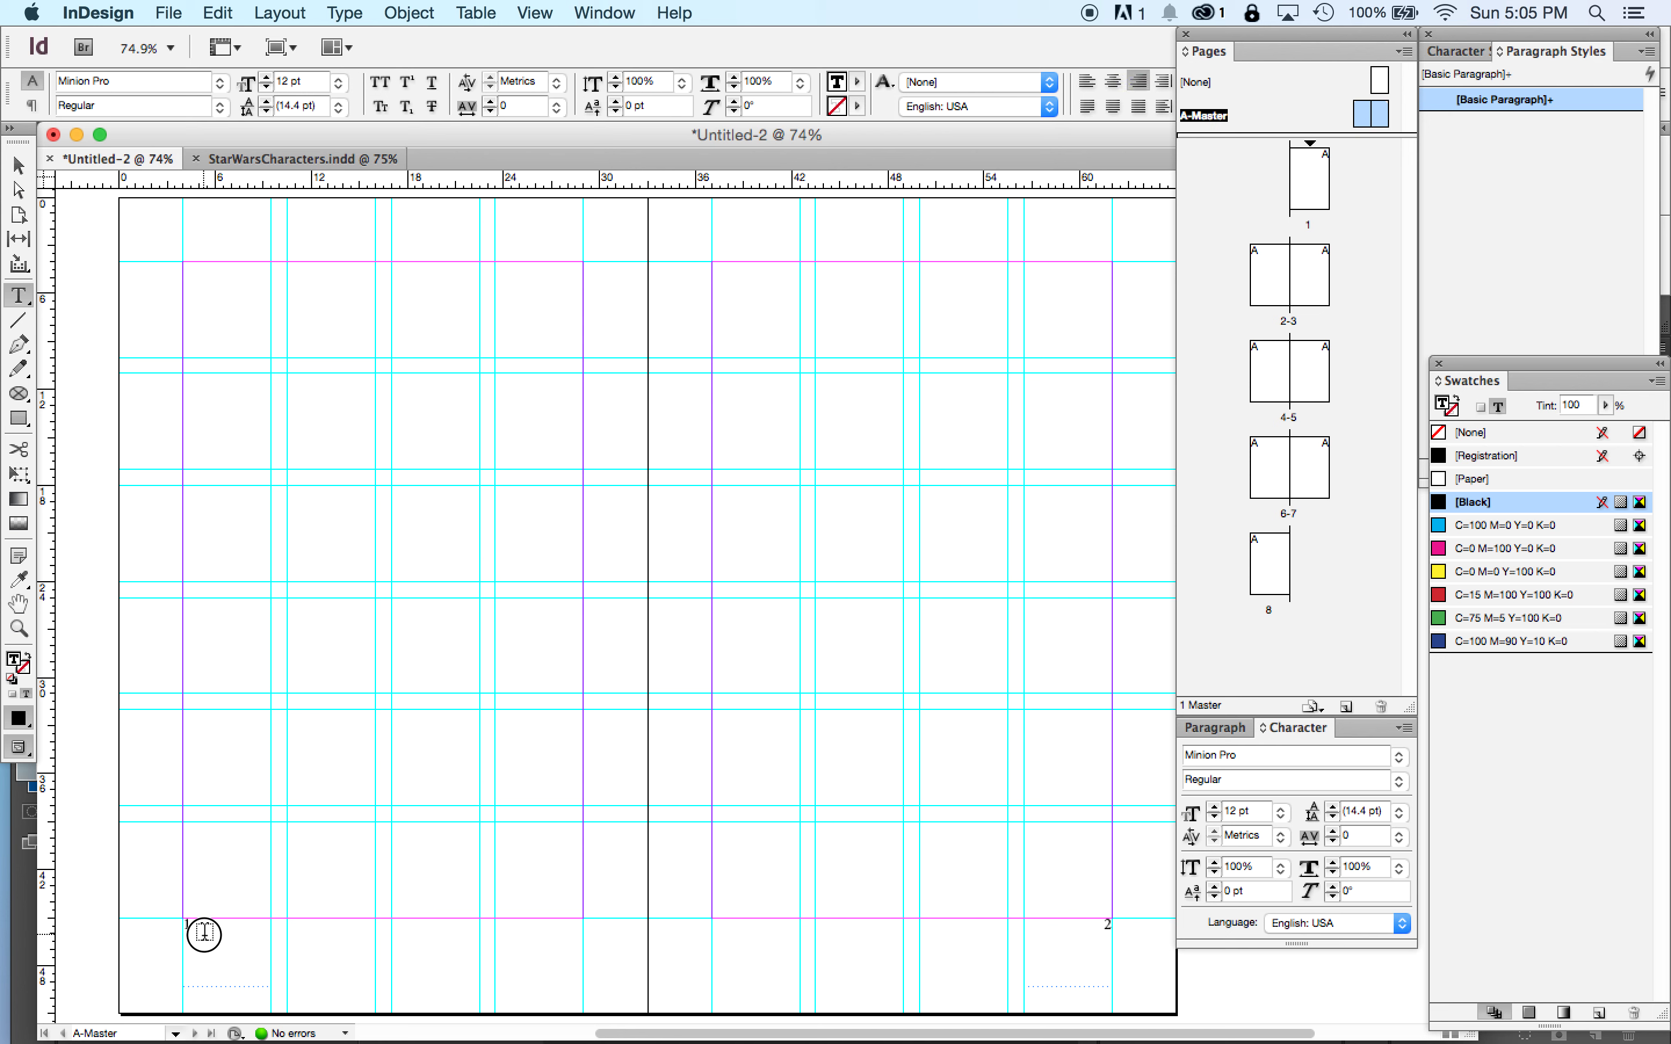
{"action": "left_click", "coordinate": [19, 166]}
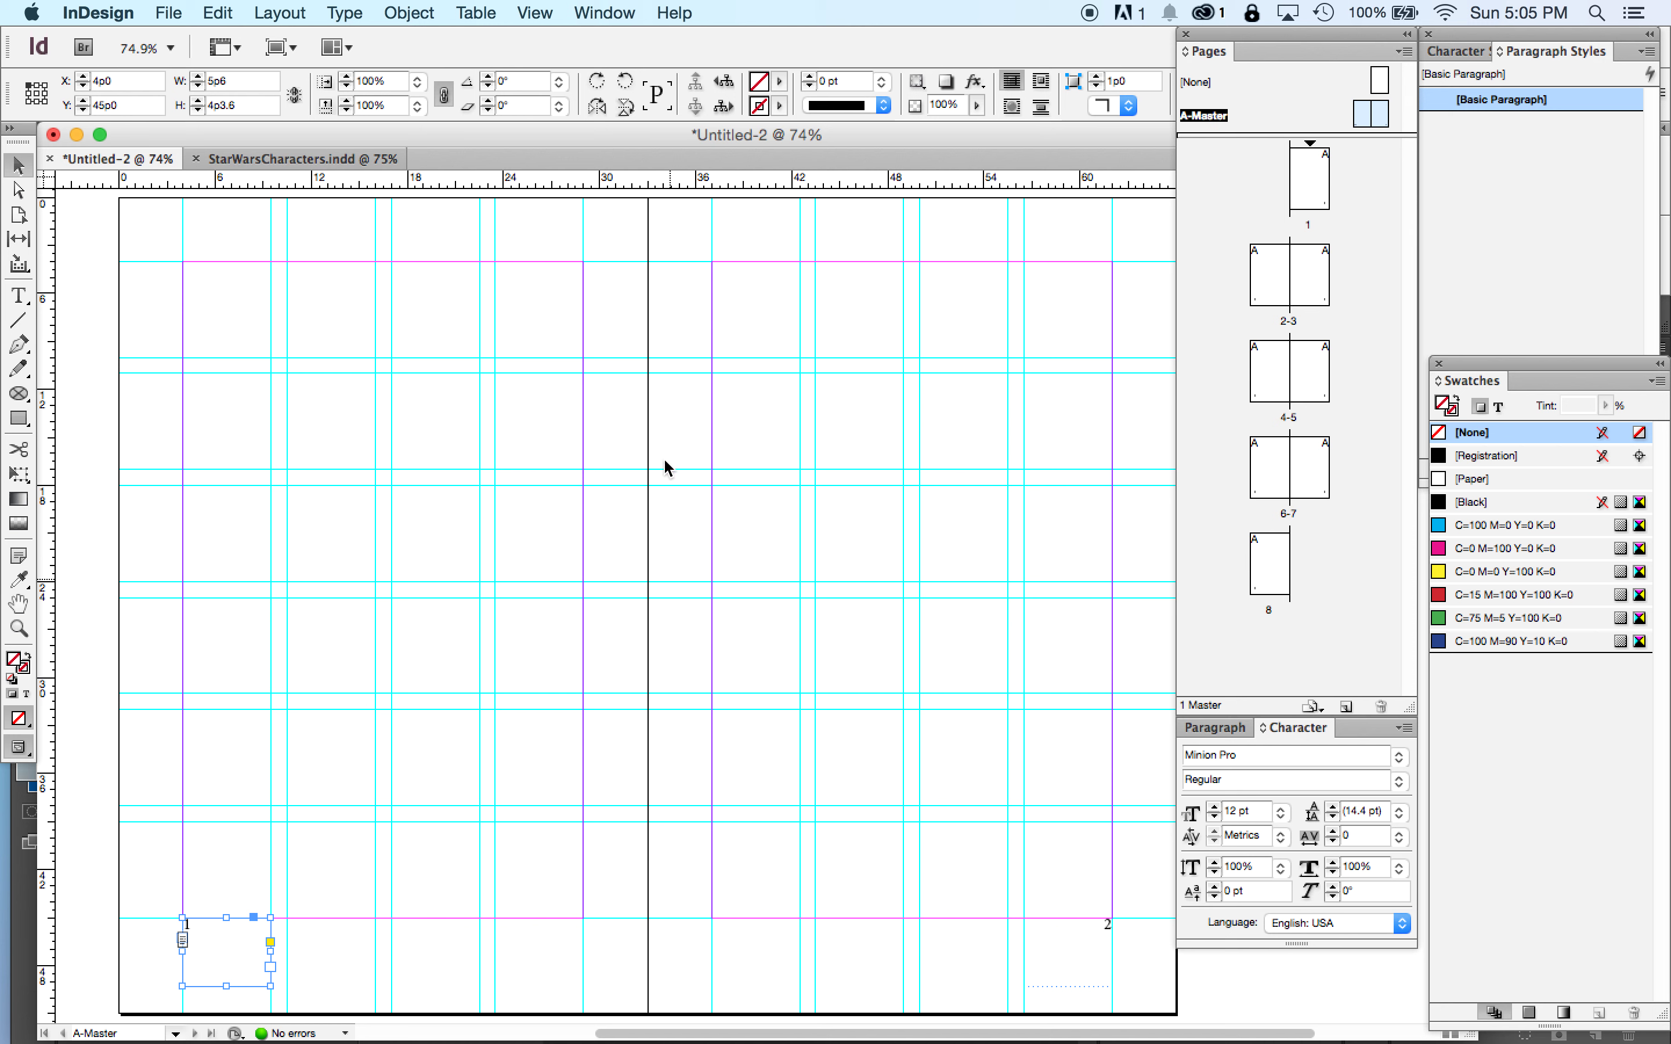
{"action": "left_click", "coordinate": [1310, 200]}
{"action": "double_click", "coordinate": [1311, 200]}
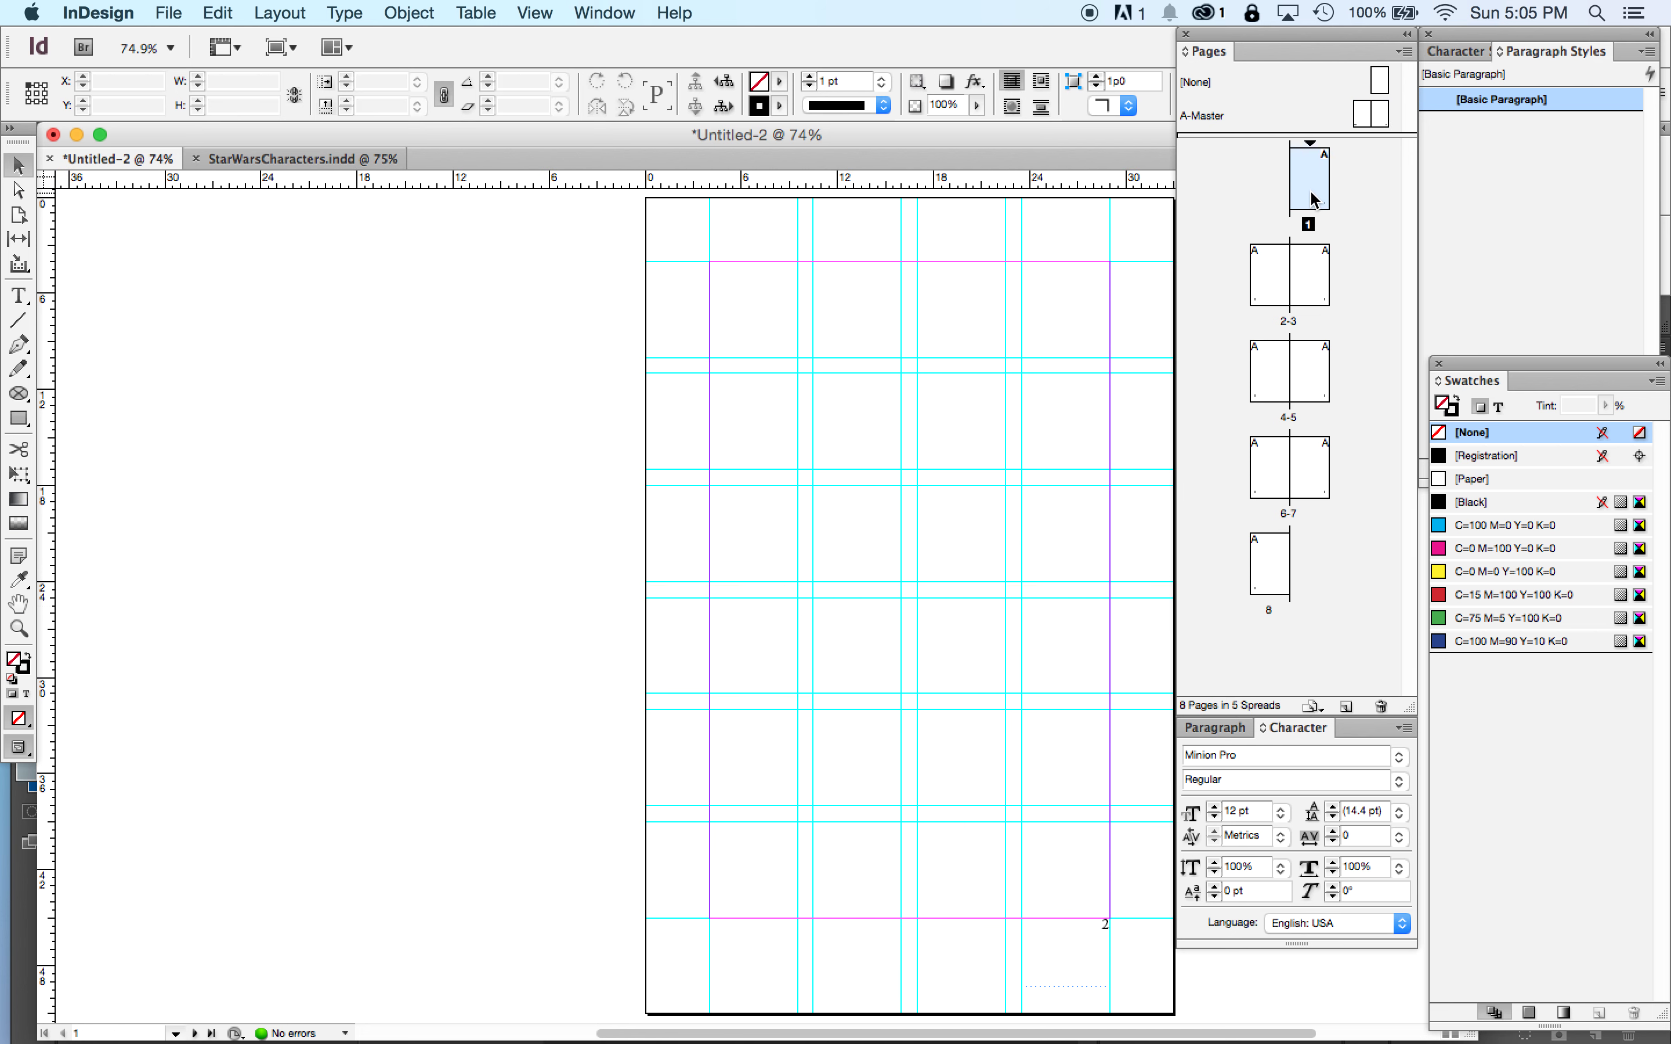
{"action": "double_click", "coordinate": [1269, 274]}
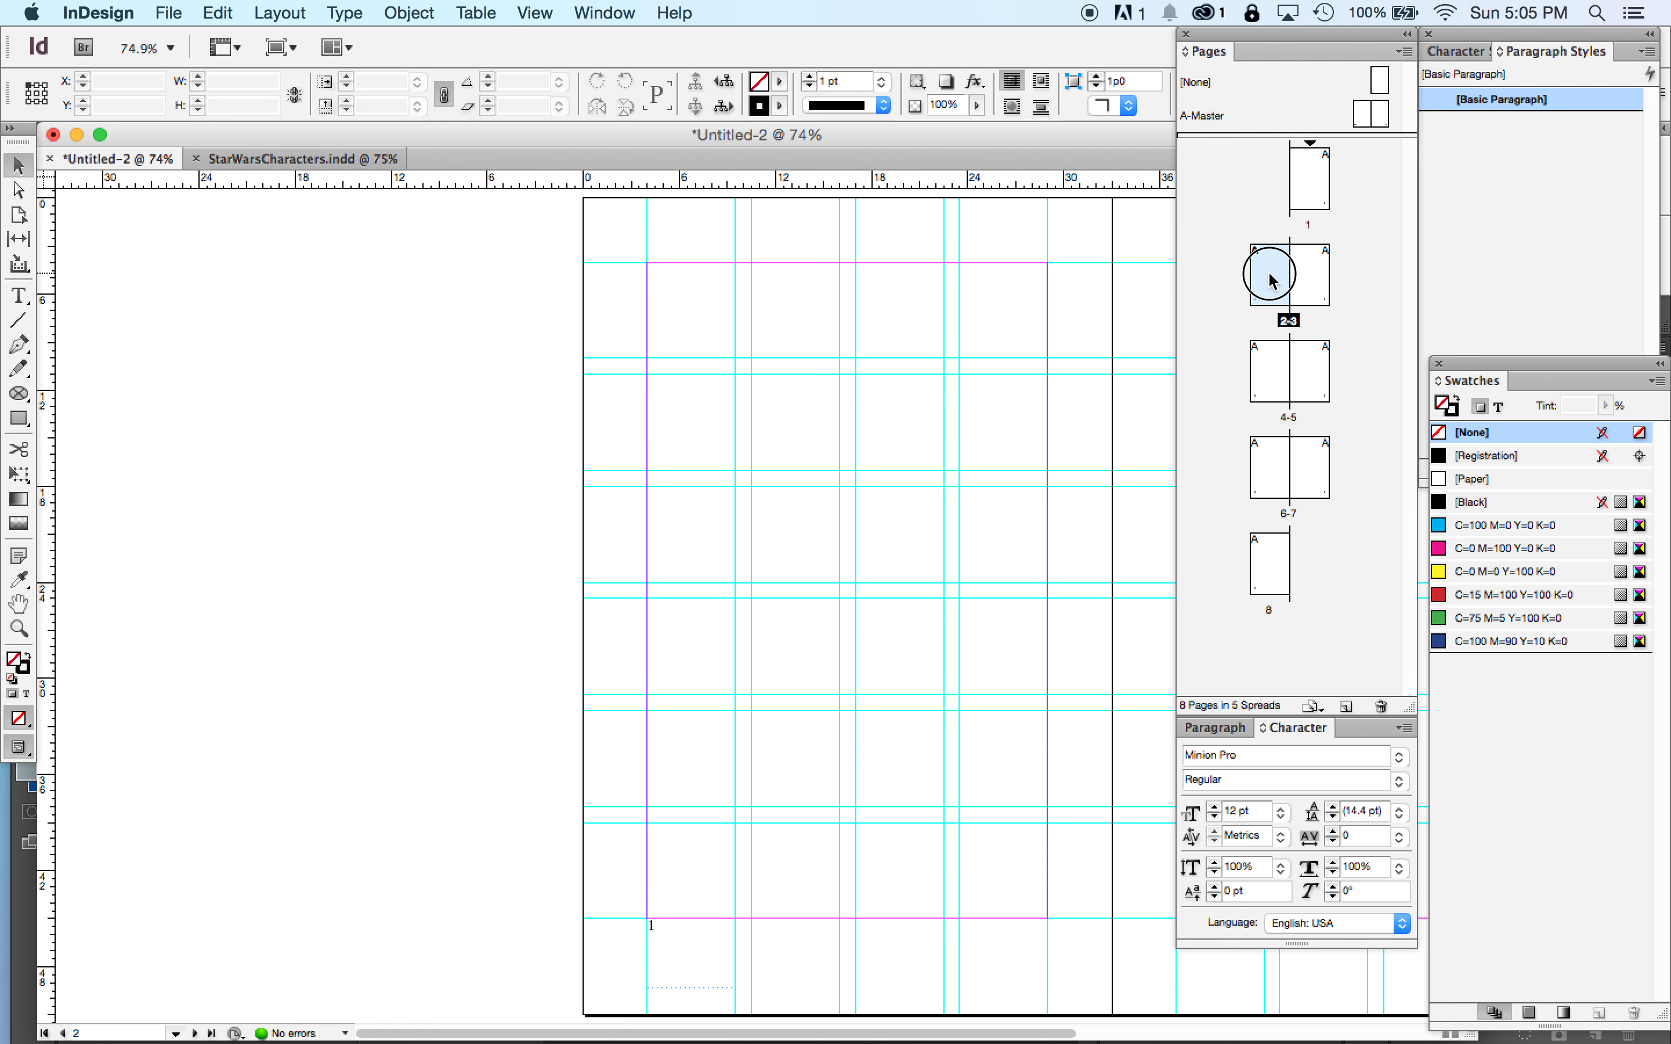
{"action": "scroll", "coordinate": [853, 610], "scroll_direction": "right", "scroll_amount": 10}
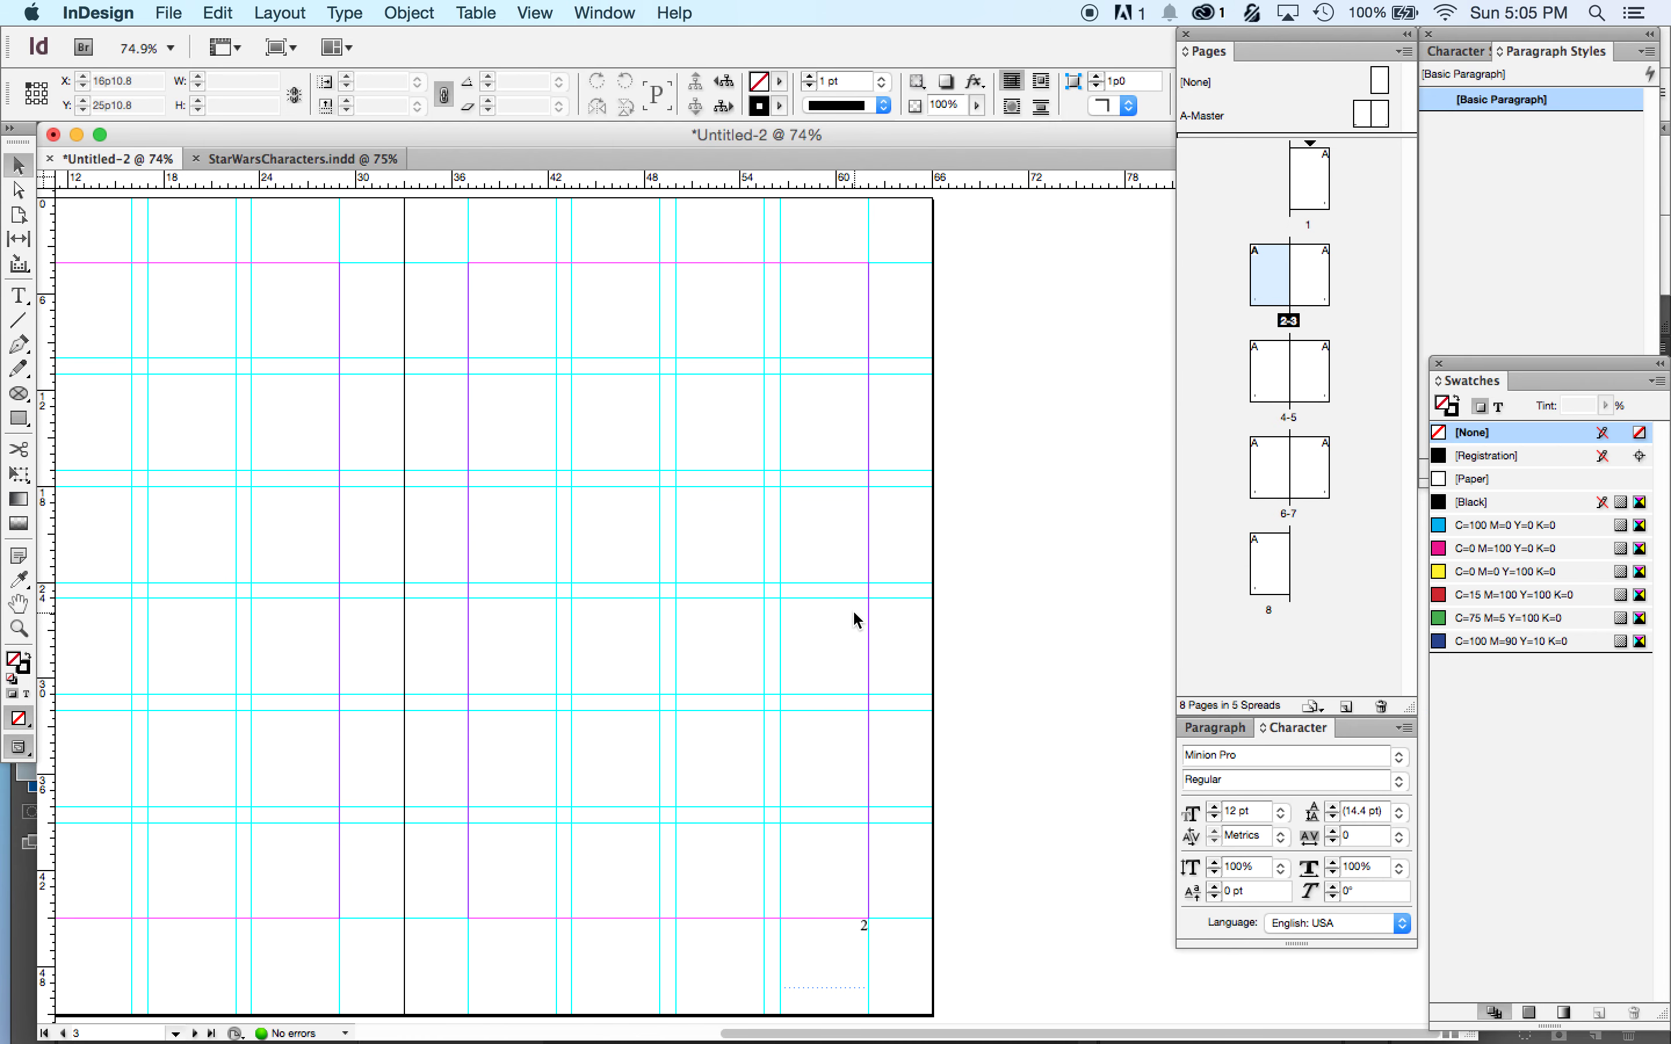
{"action": "scroll", "coordinate": [853, 610], "scroll_direction": "left", "scroll_amount": 3}
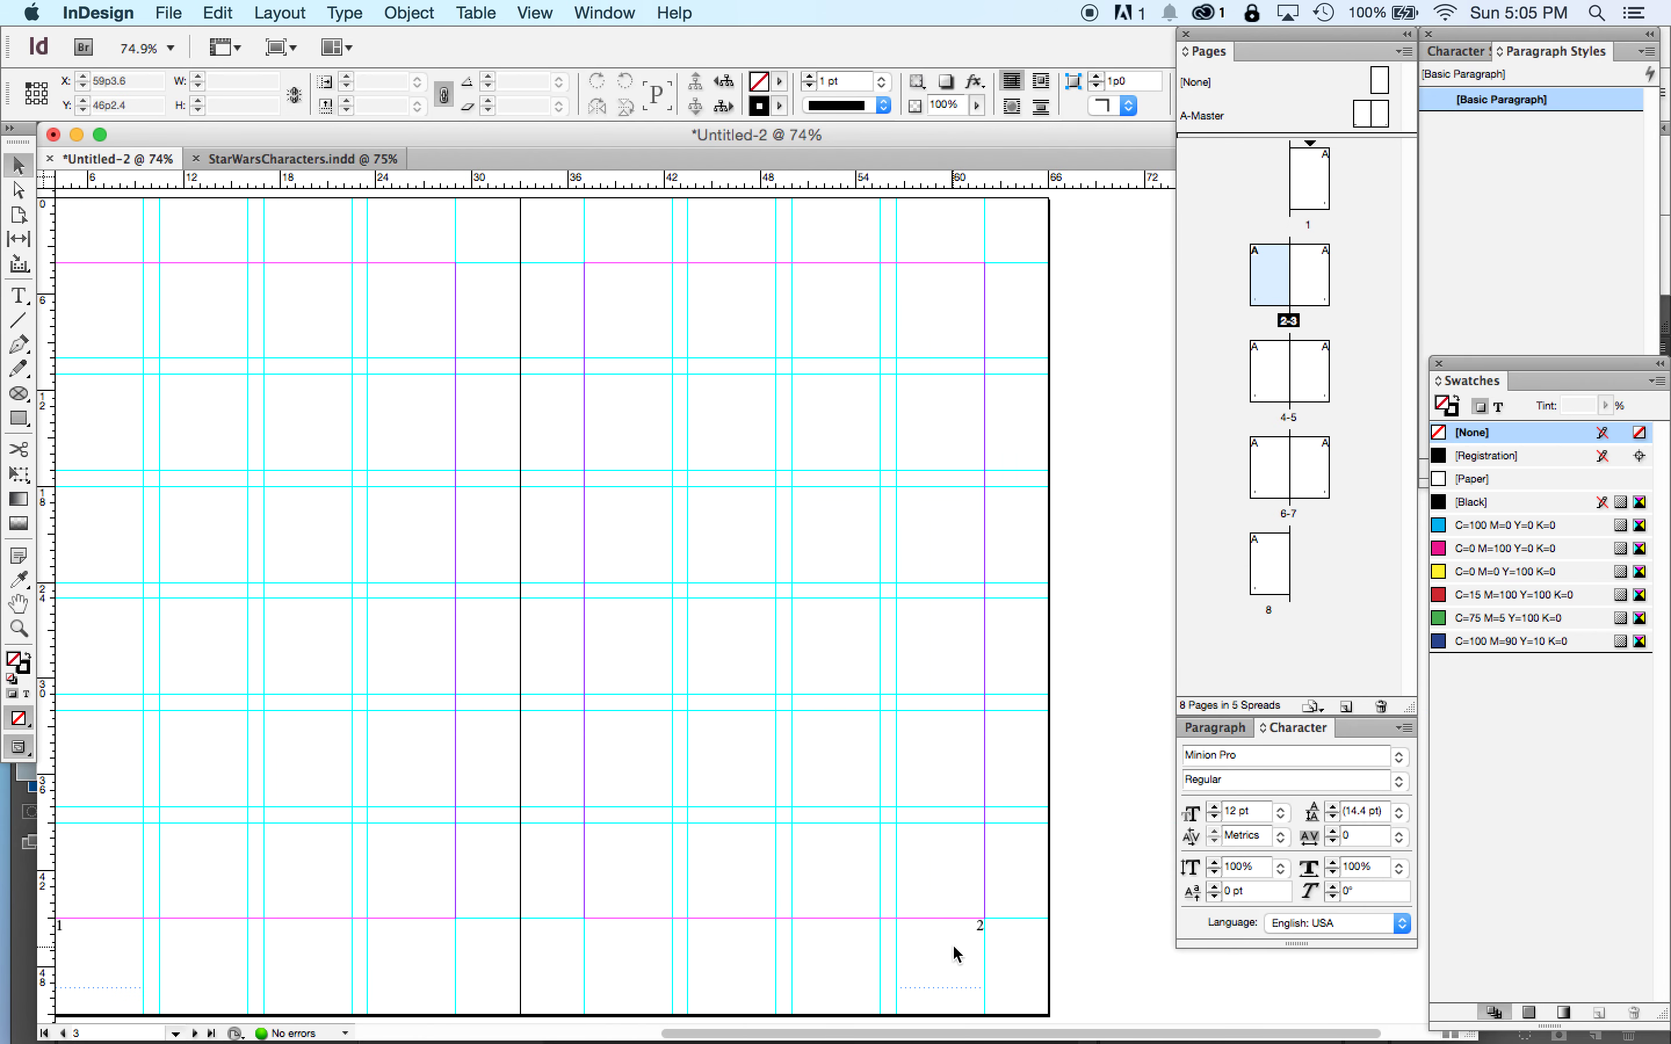
{"action": "double_click", "coordinate": [1269, 373]}
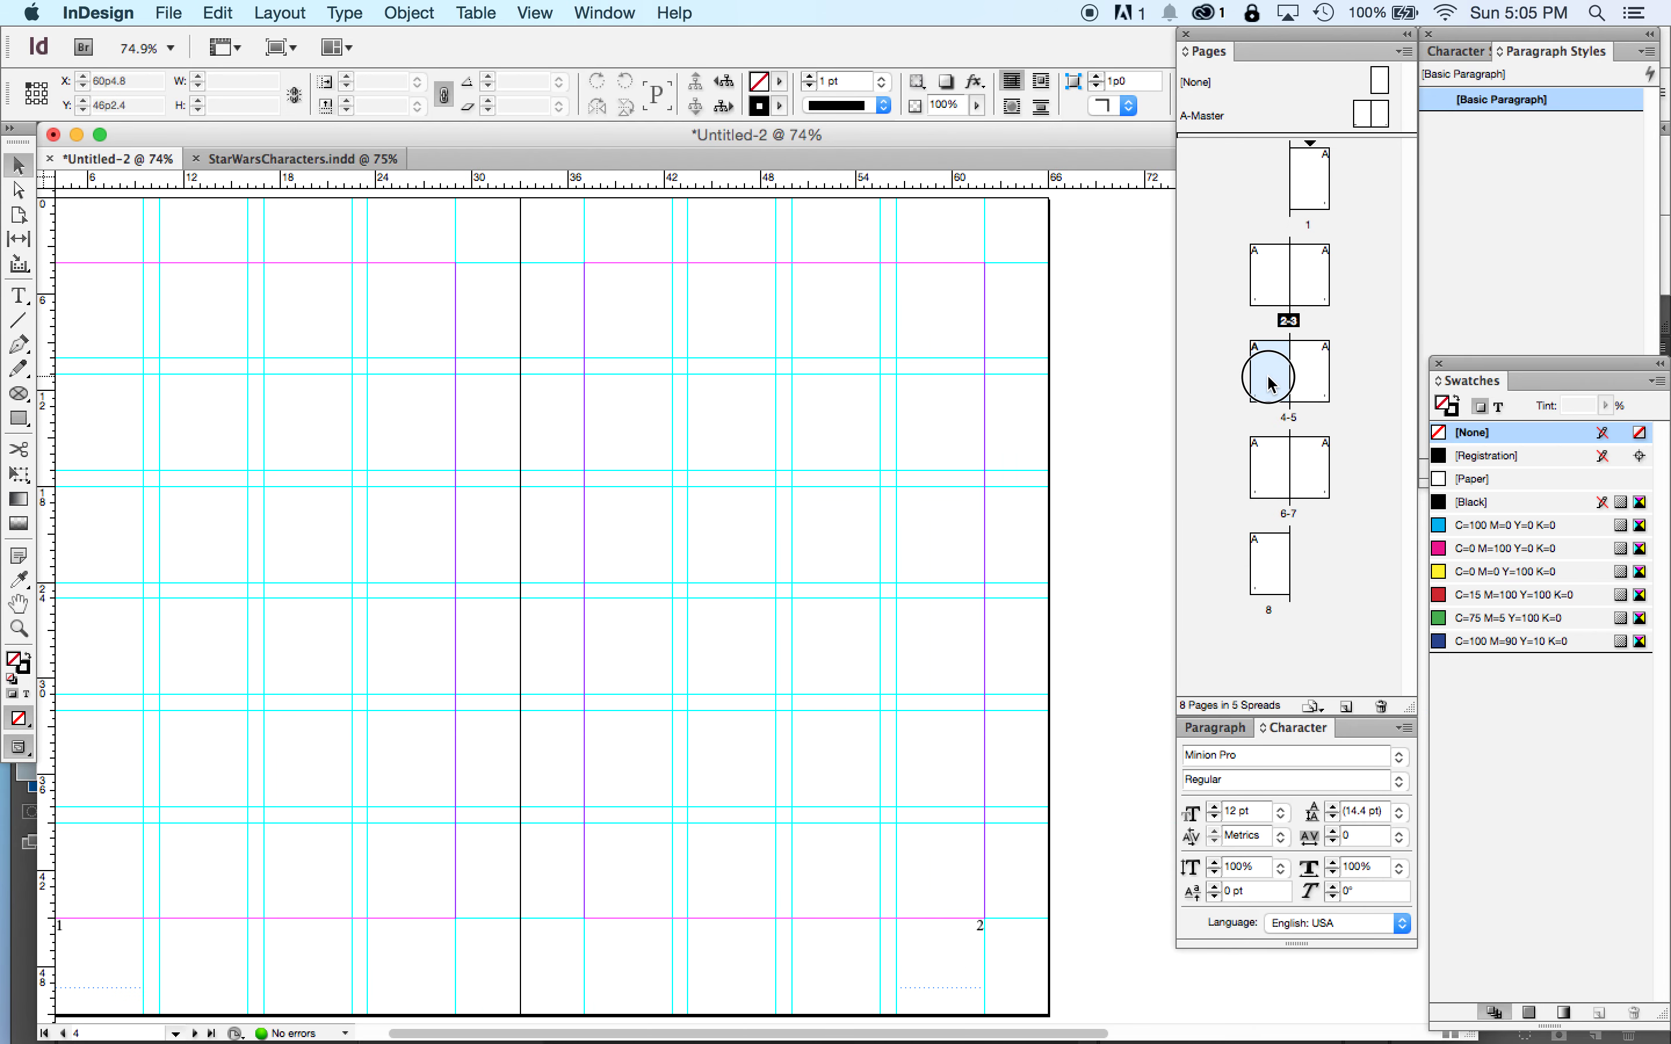
{"action": "scroll", "coordinate": [911, 664], "scroll_direction": "right", "scroll_amount": 8}
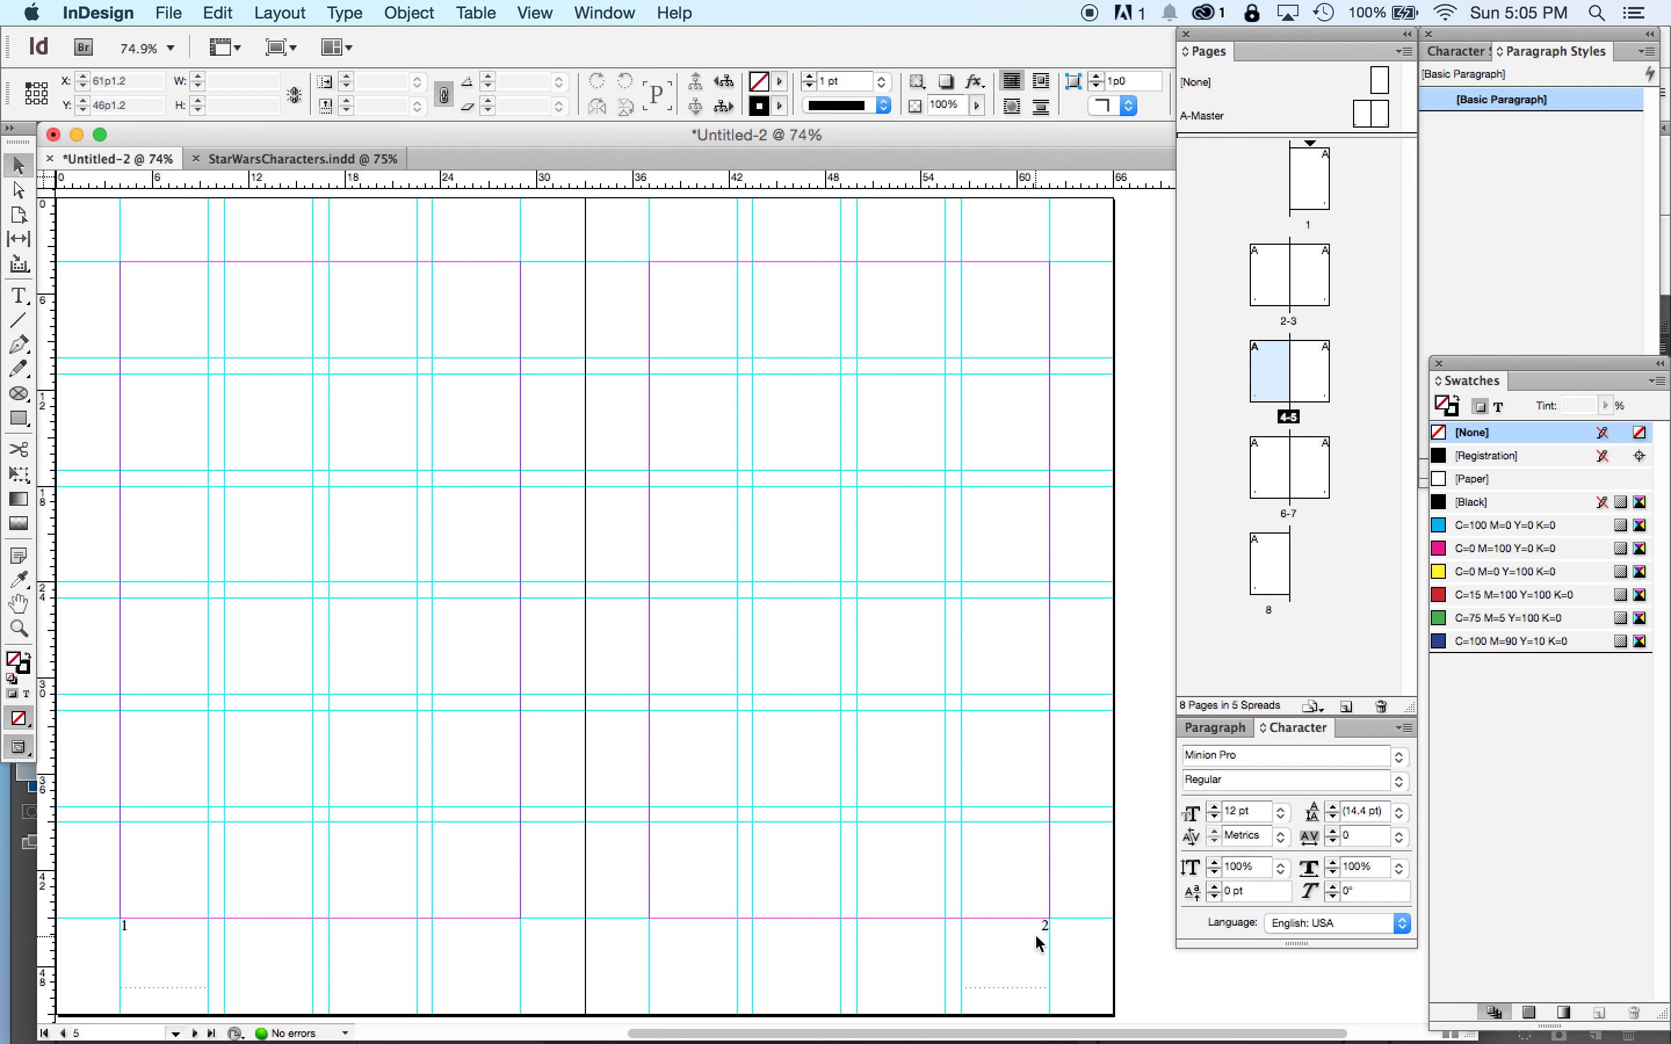
{"action": "double_click", "coordinate": [1362, 114]}
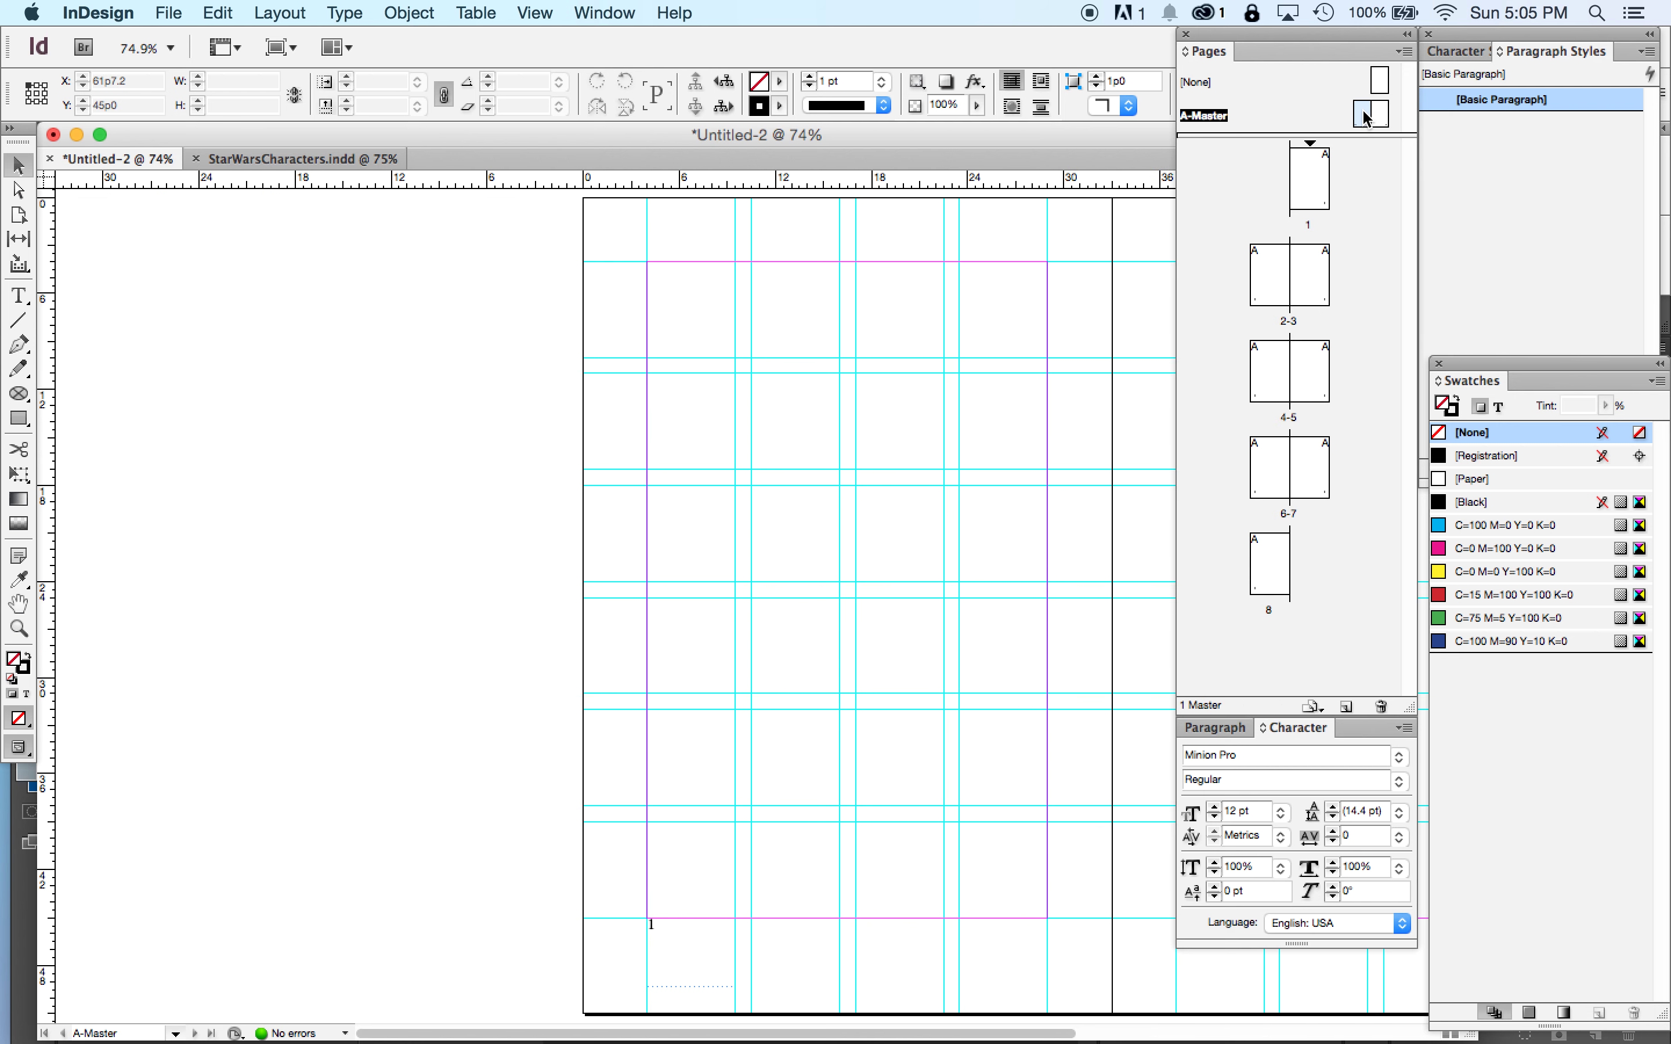
{"action": "scroll", "coordinate": [758, 853], "scroll_direction": "right", "scroll_amount": 10}
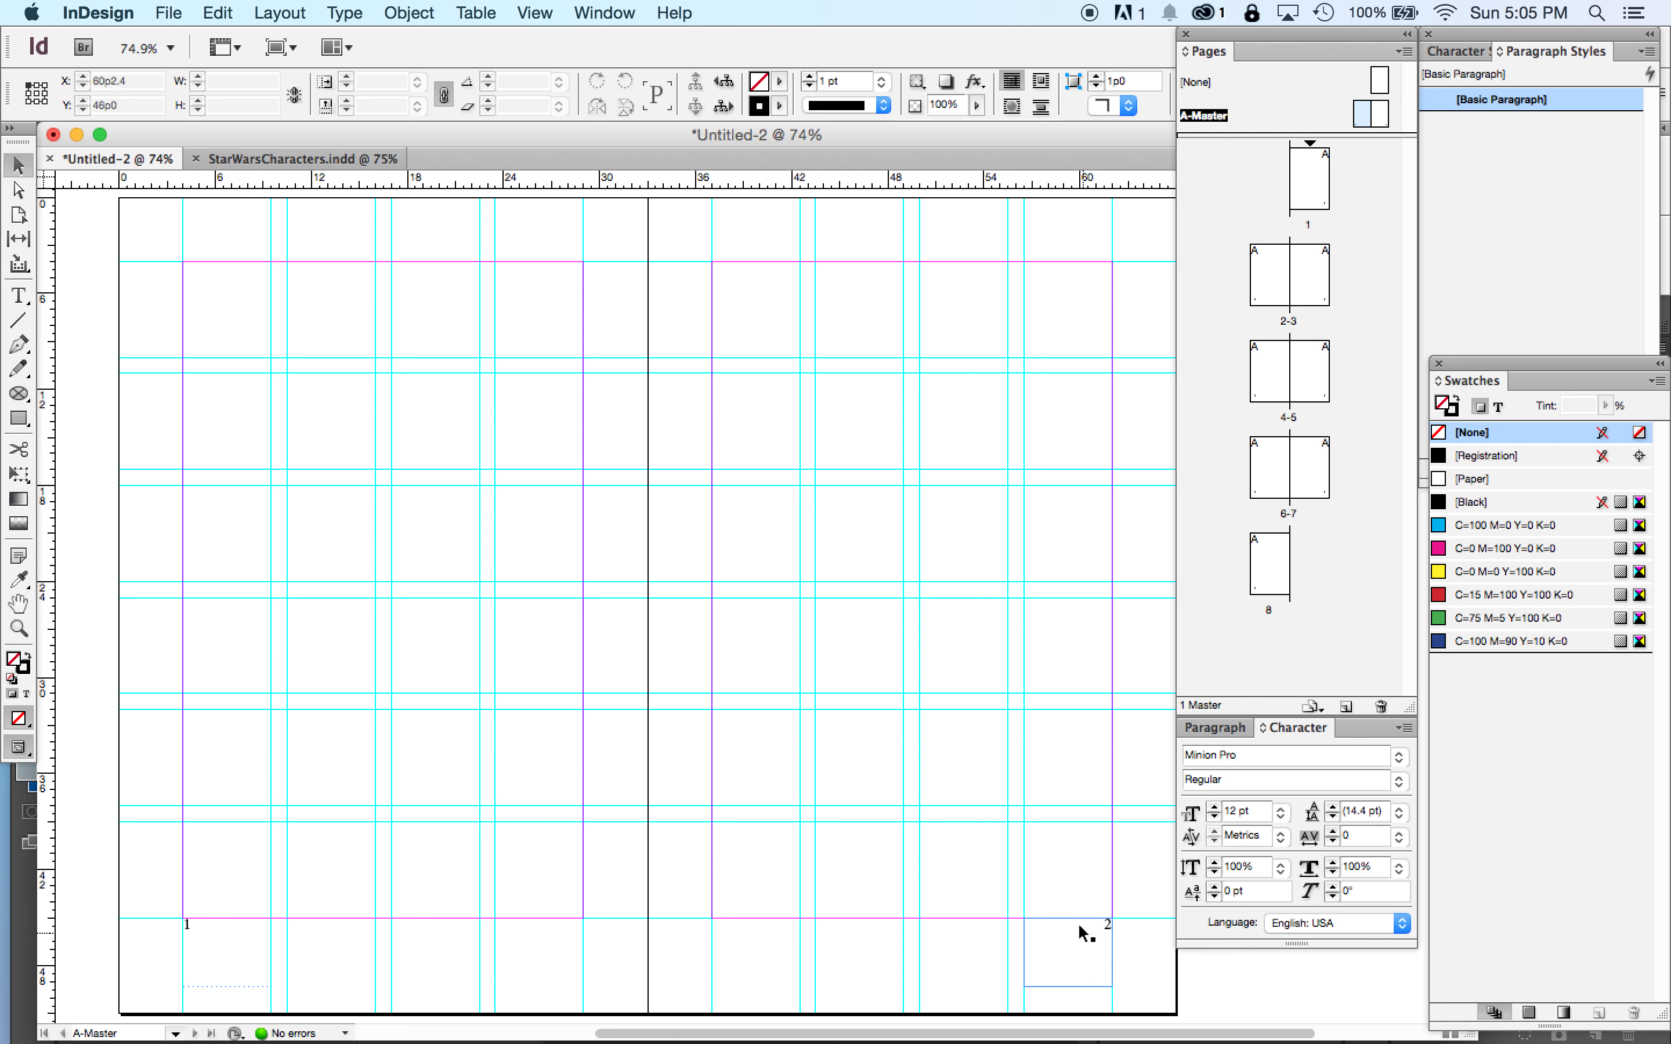
- Replace the 1 in the left footer with a Current Page Number marker
{"action": "left_click", "coordinate": [19, 284]}
{"action": "left_click", "coordinate": [201, 934]}
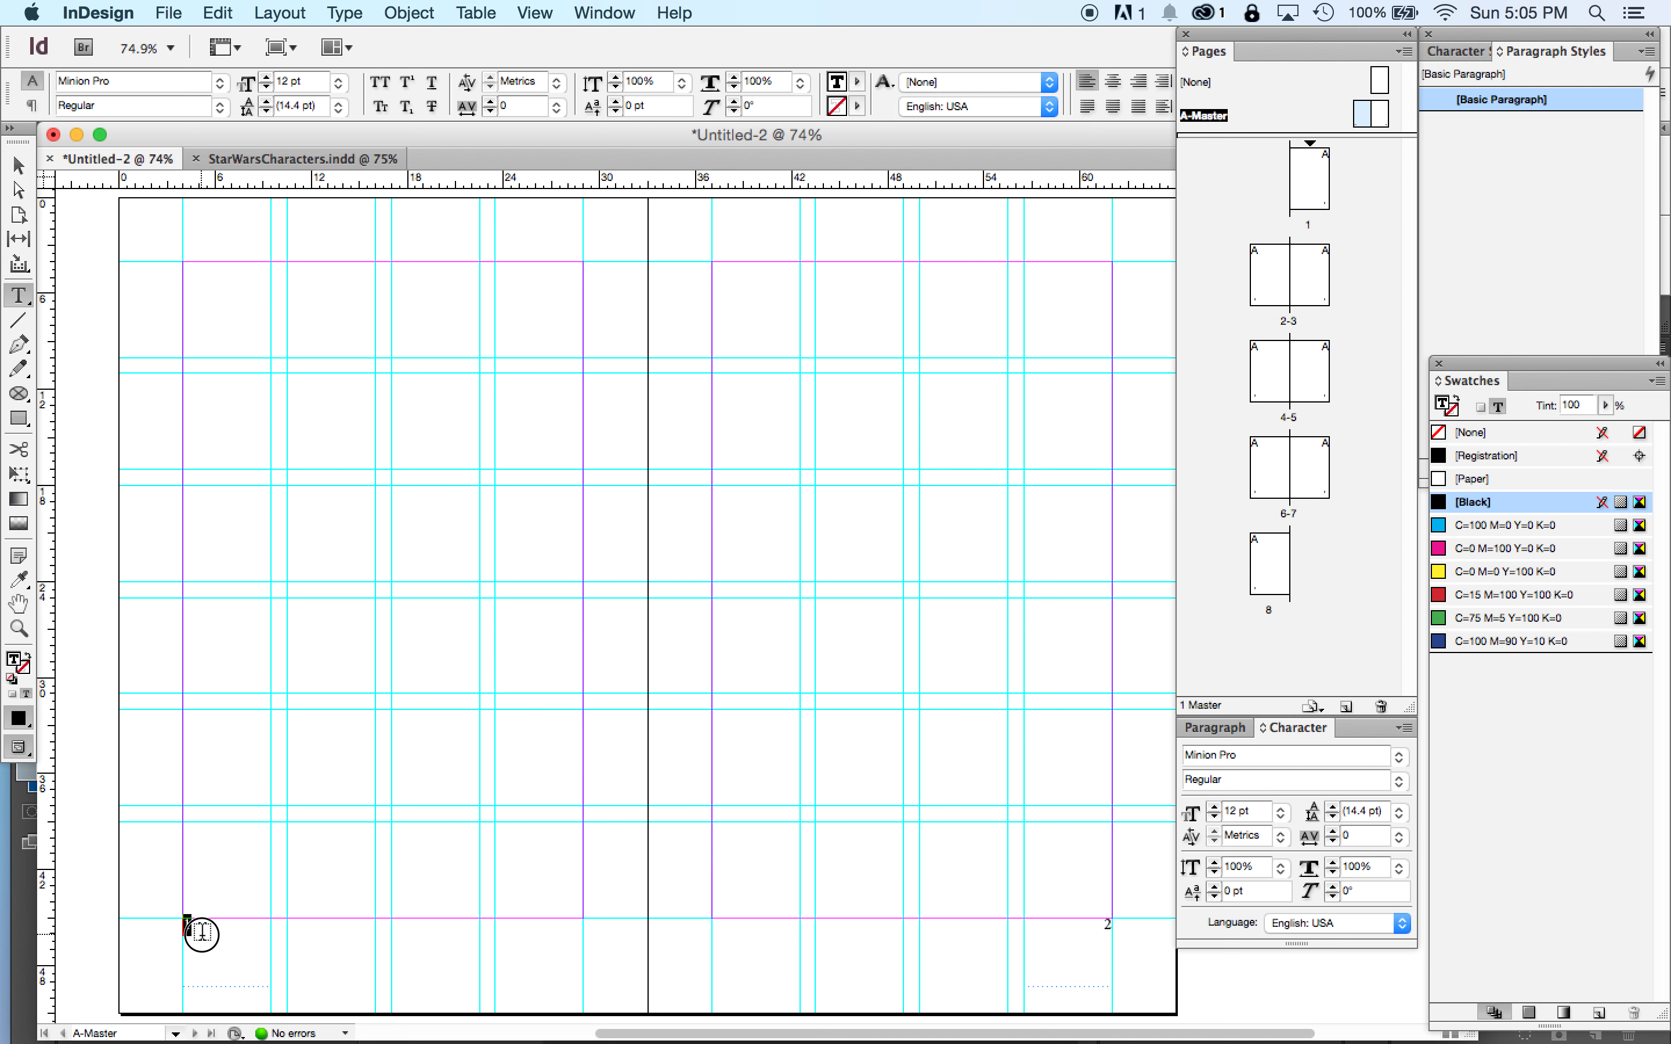
{"action": "key", "text": "super+alt+shift+n"}
{"action": "left_click", "coordinate": [348, 14]}
{"action": "mouse_move", "coordinate": [430, 612]}
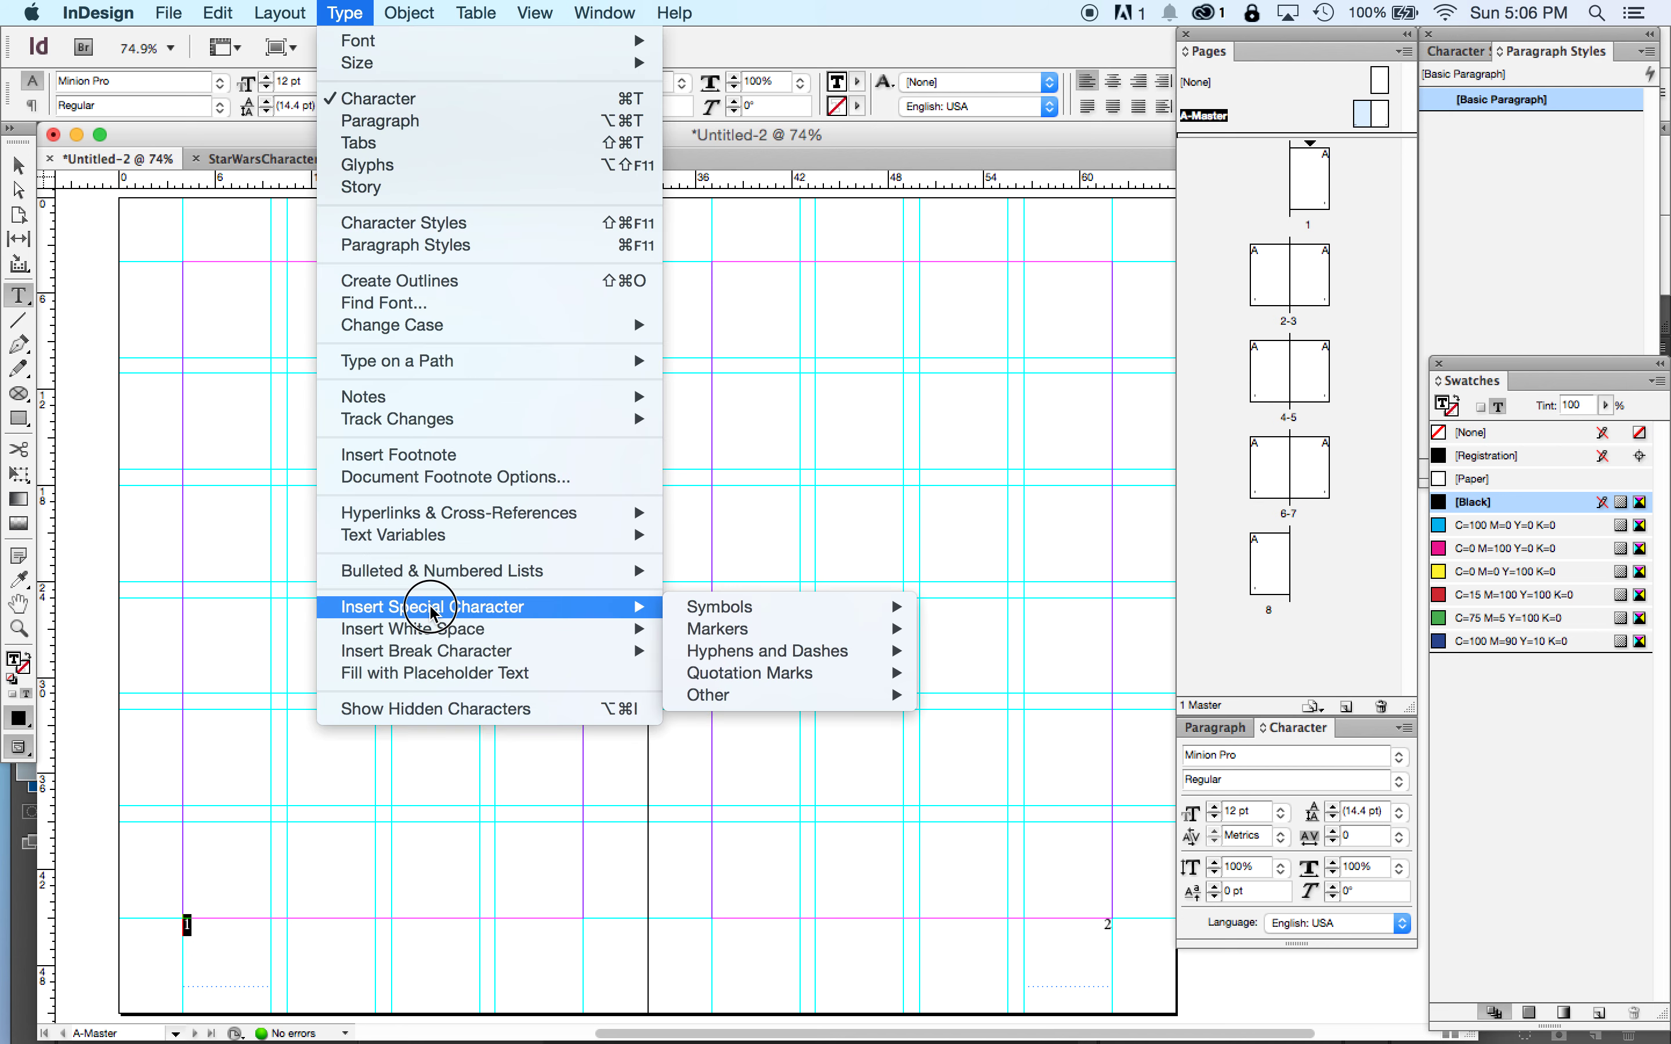
{"action": "mouse_move", "coordinate": [712, 630]}
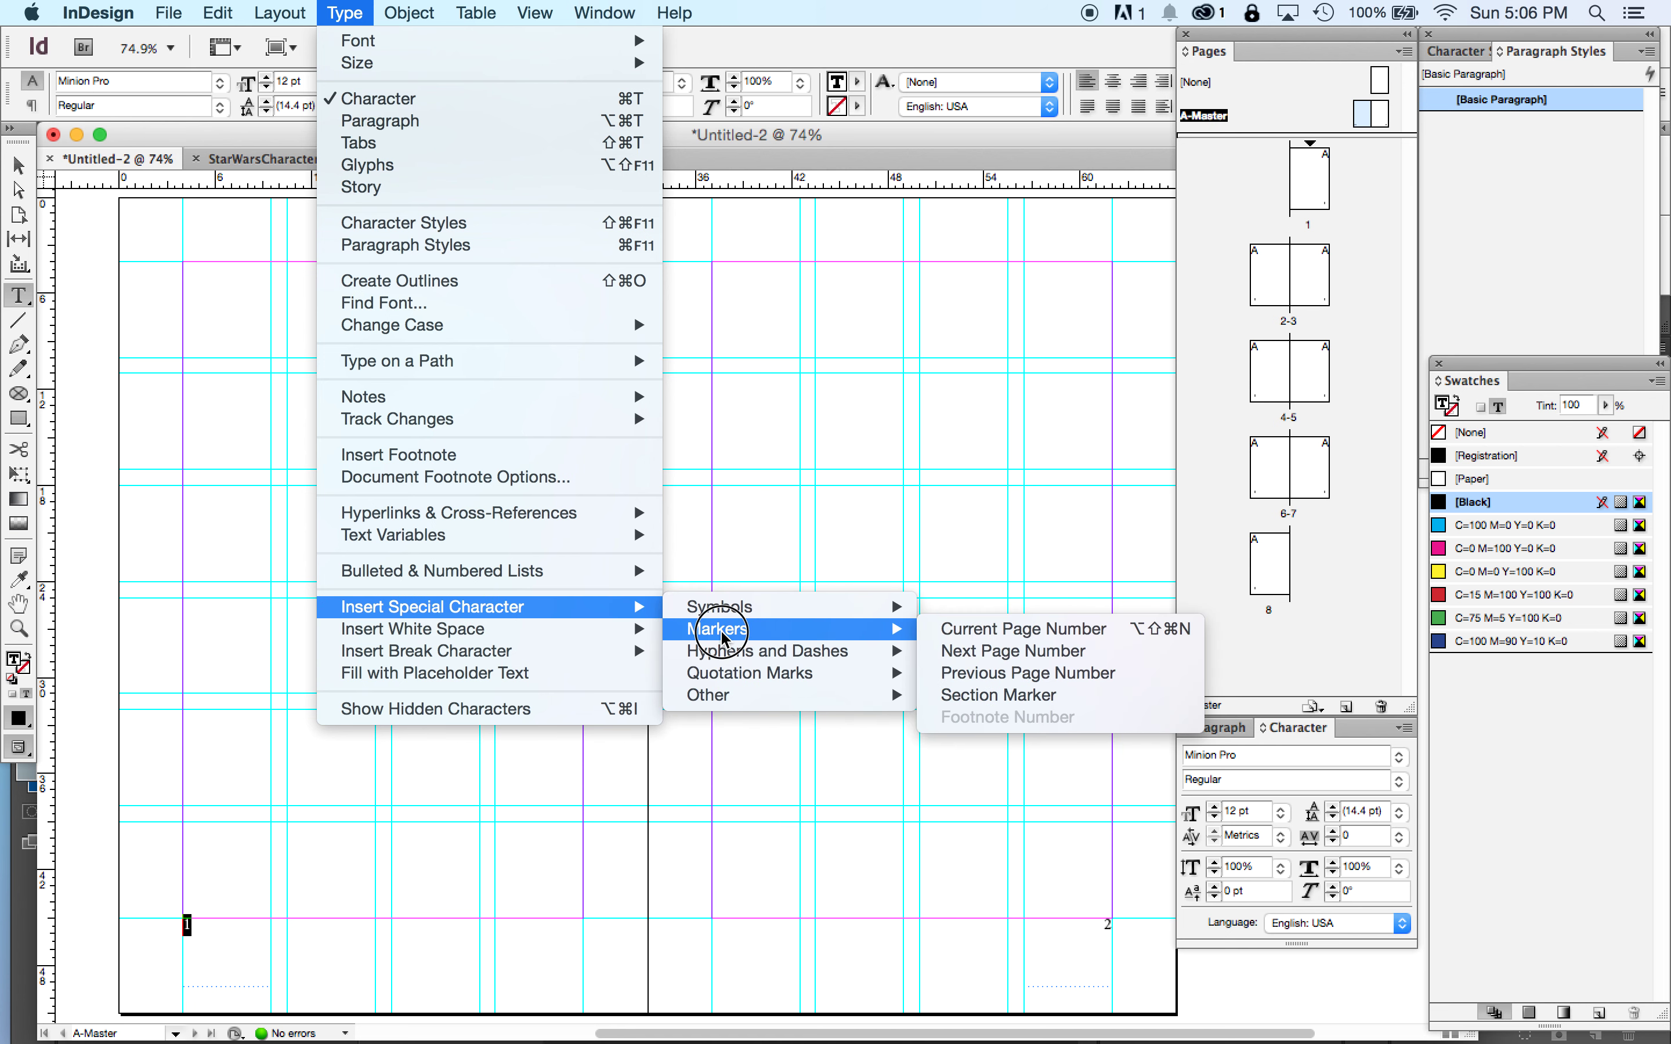
{"action": "left_click", "coordinate": [1005, 625]}
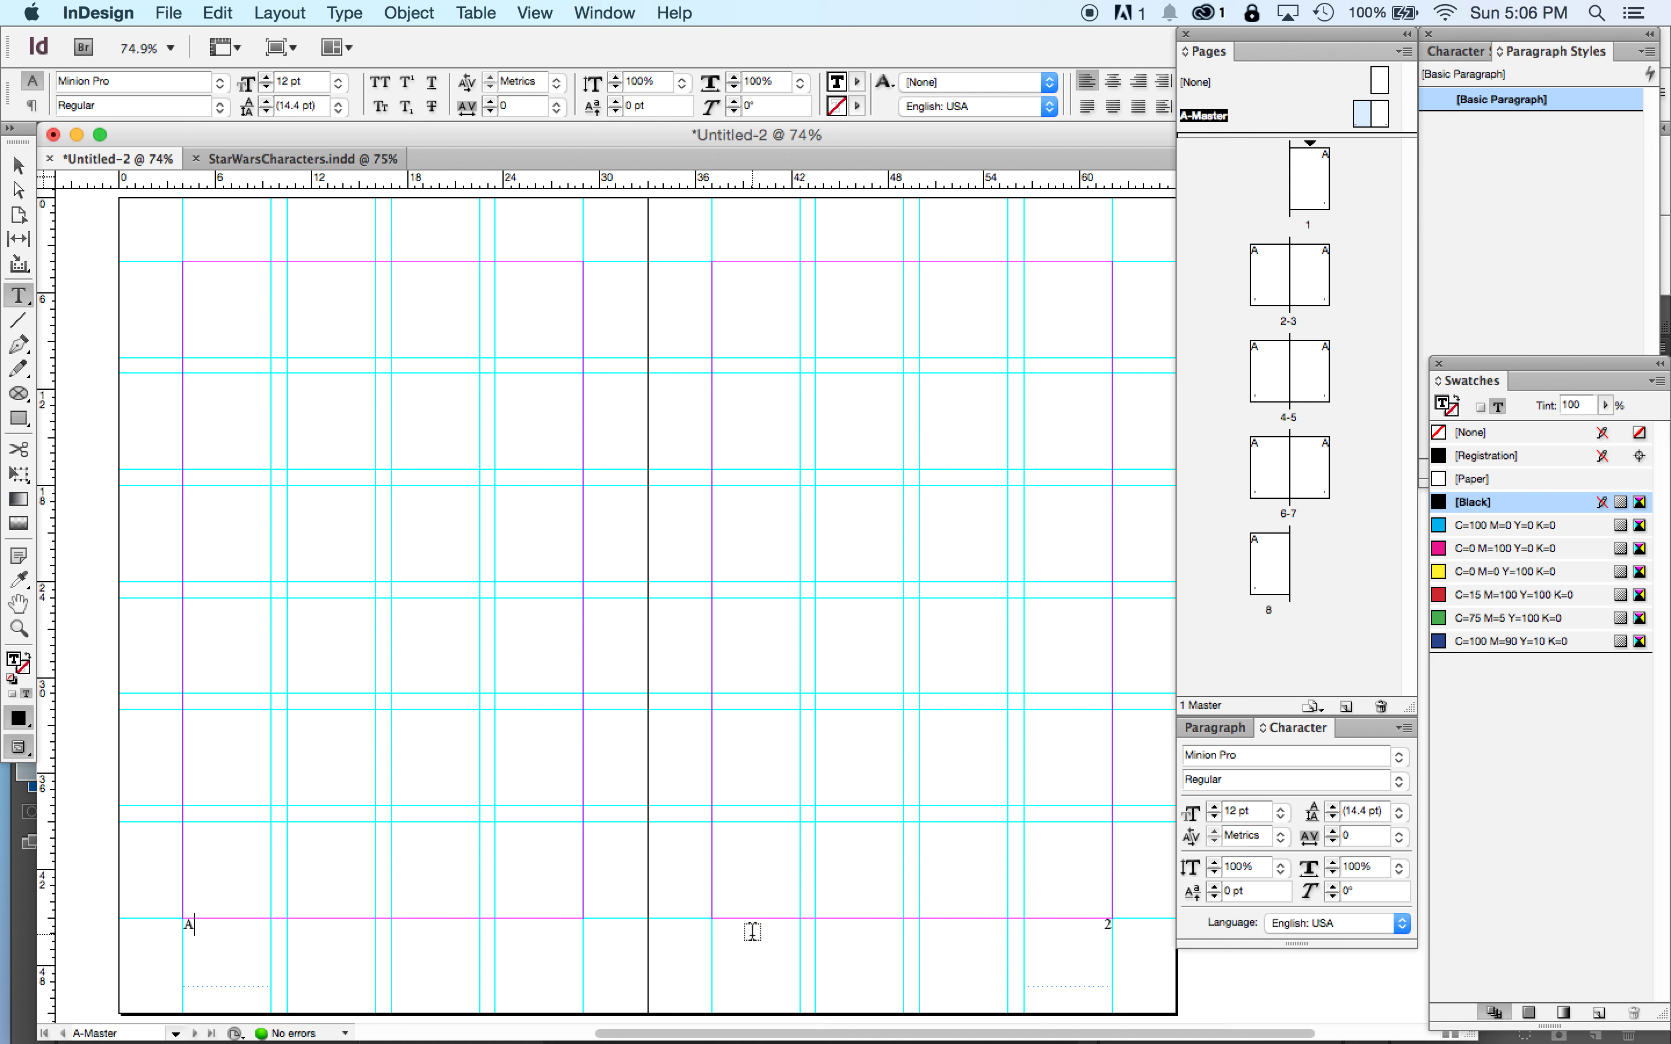
- Right-align the right footer and replace its 2 with a Current Page Number marker
{"action": "double_click", "coordinate": [1094, 929]}
{"action": "key", "text": "super+shift+r"}
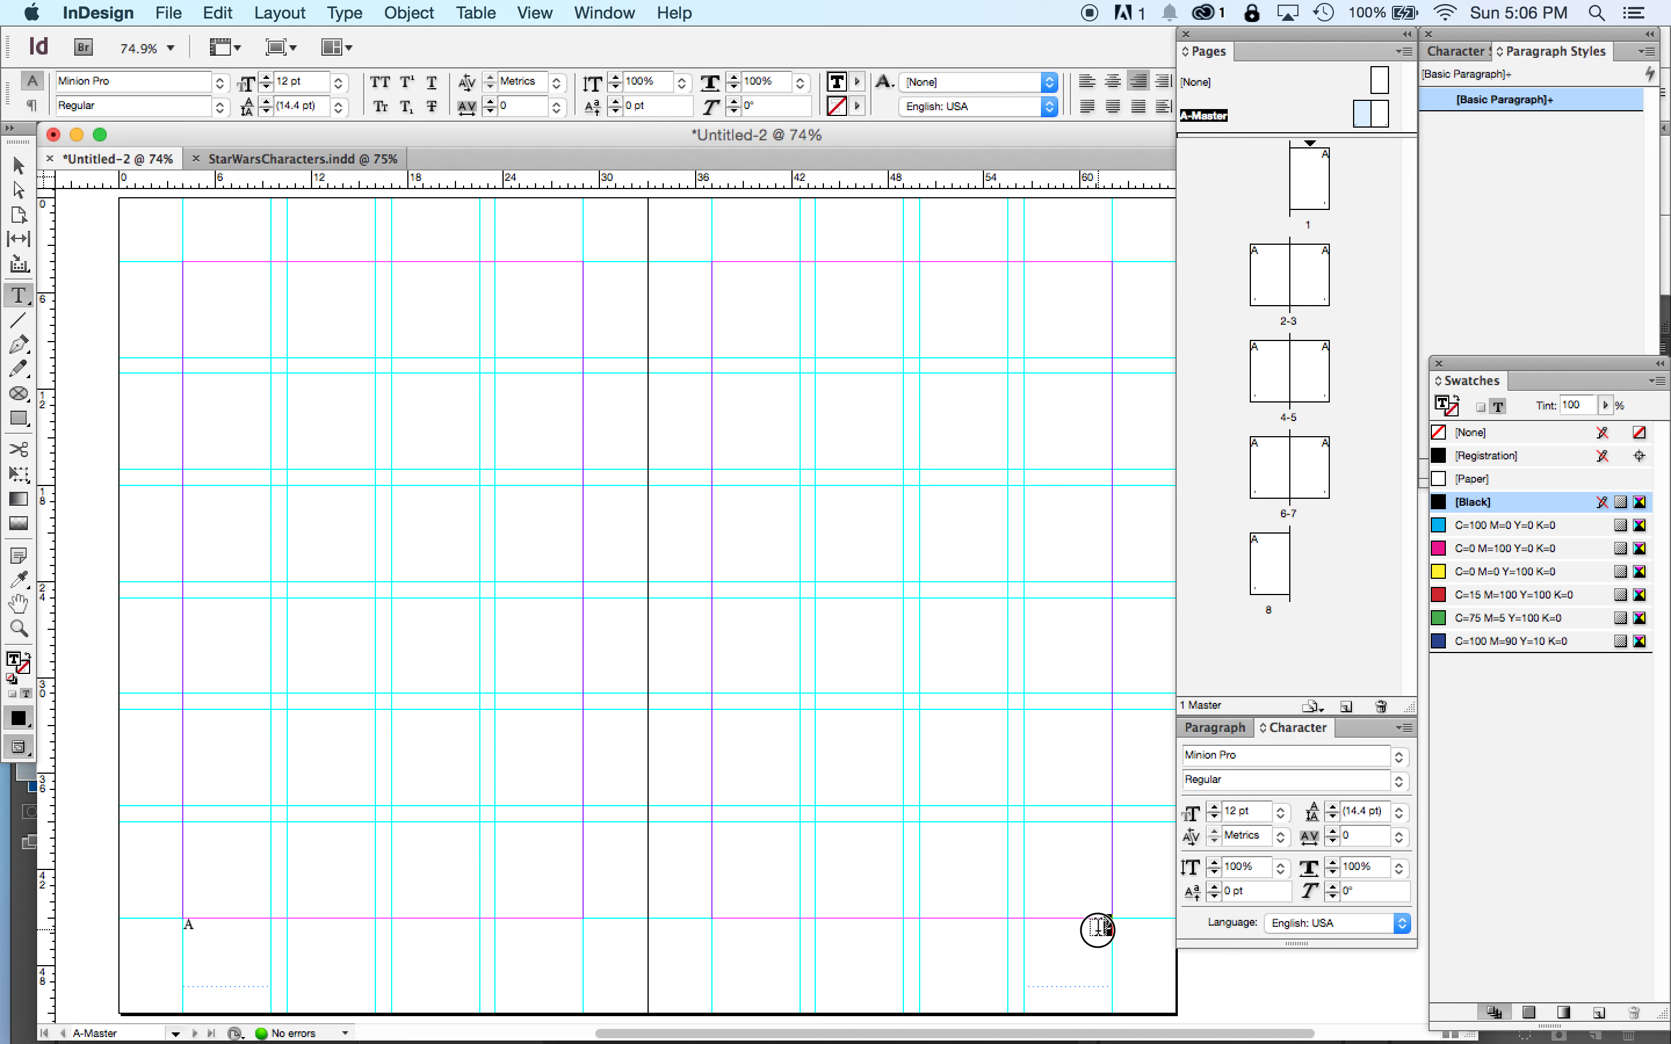
{"action": "left_click", "coordinate": [279, 14]}
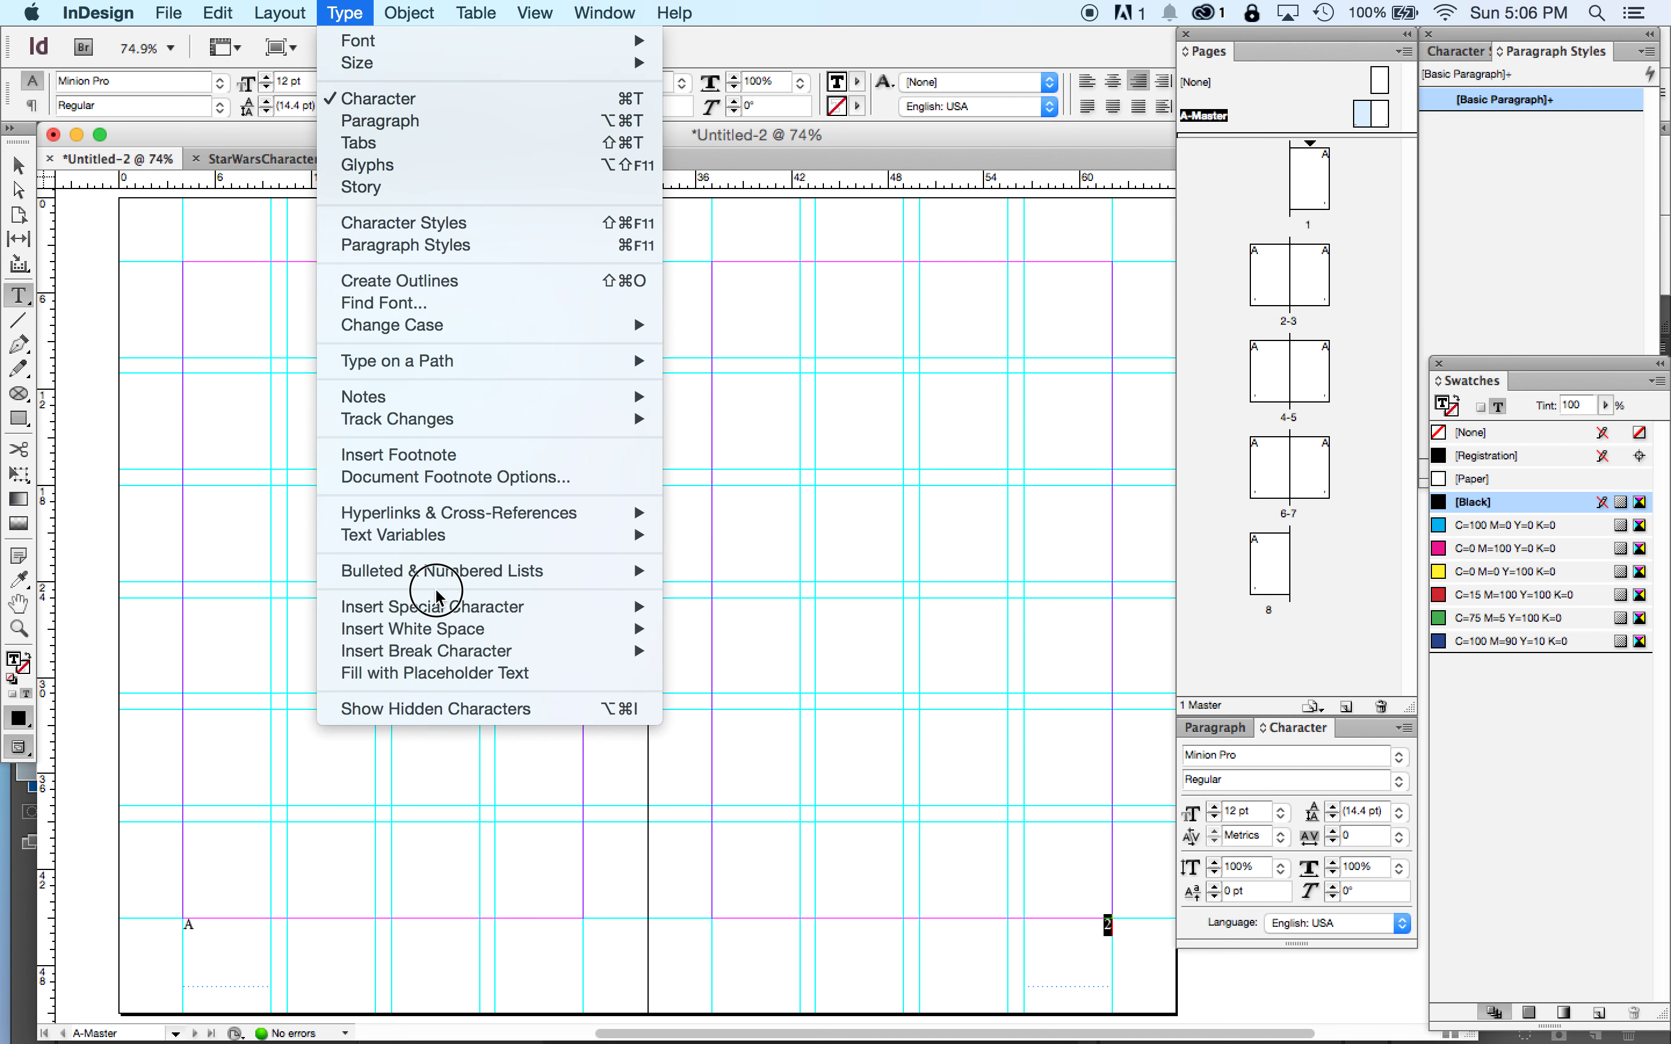
{"action": "mouse_move", "coordinate": [439, 607]}
{"action": "mouse_move", "coordinate": [759, 608]}
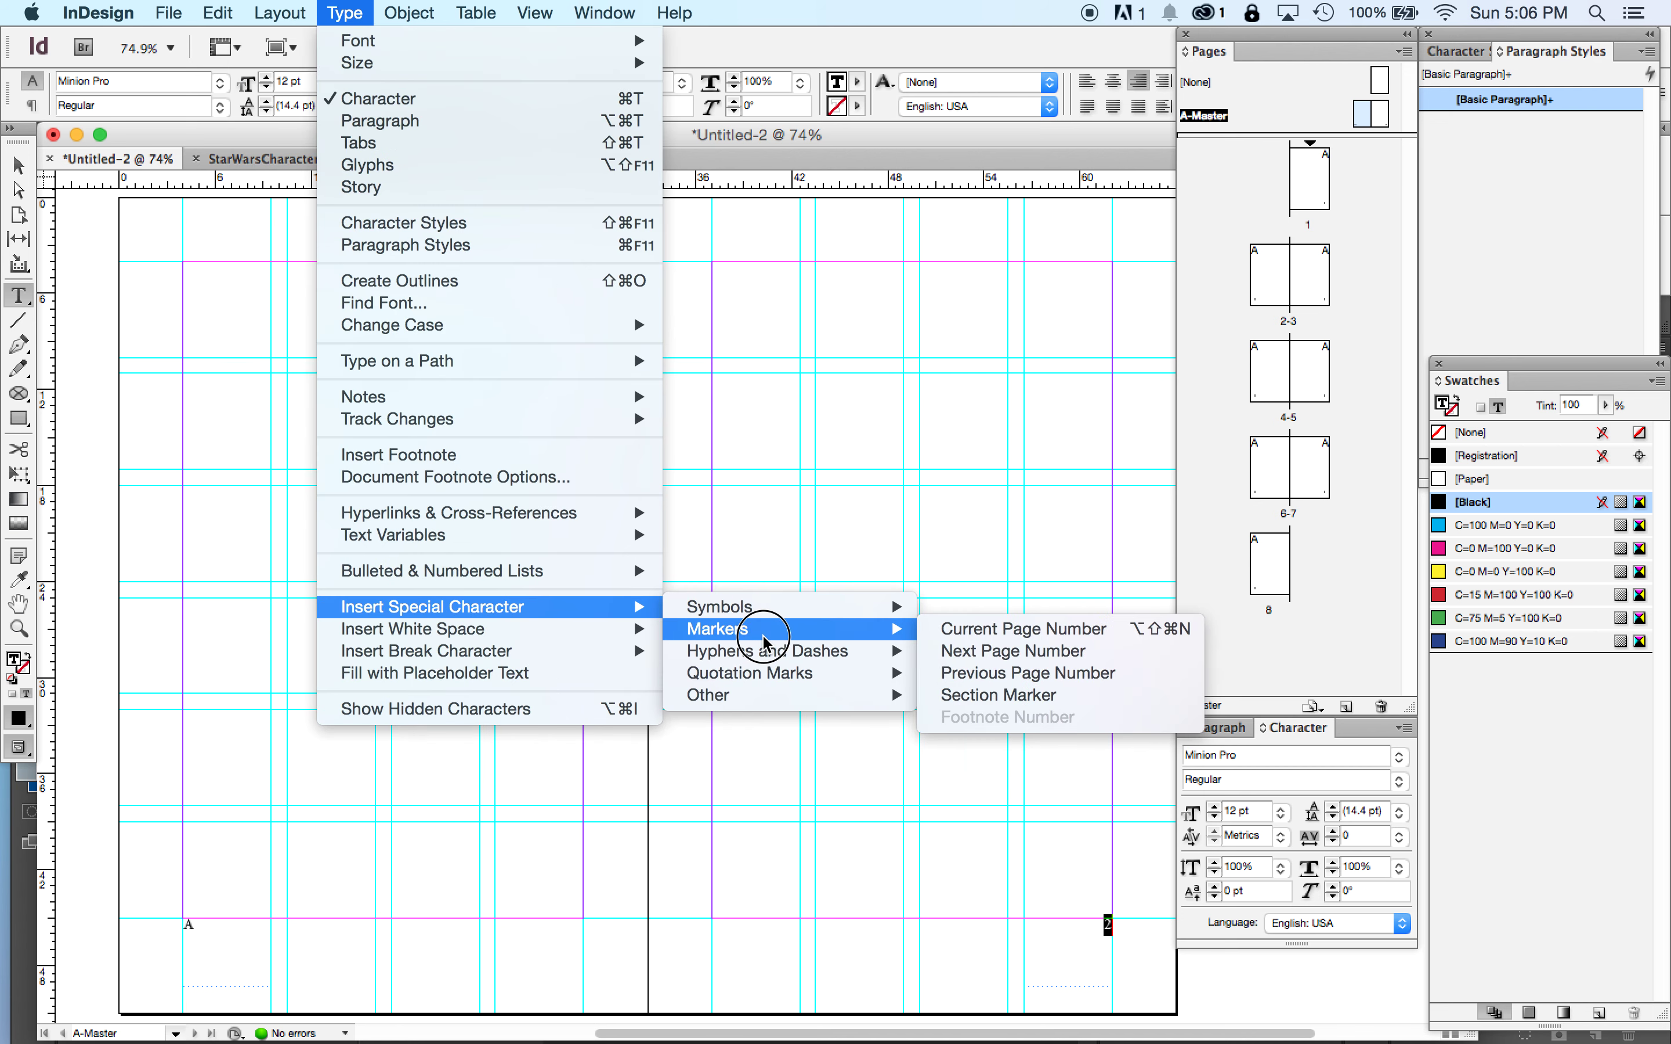
{"action": "left_click", "coordinate": [999, 627]}
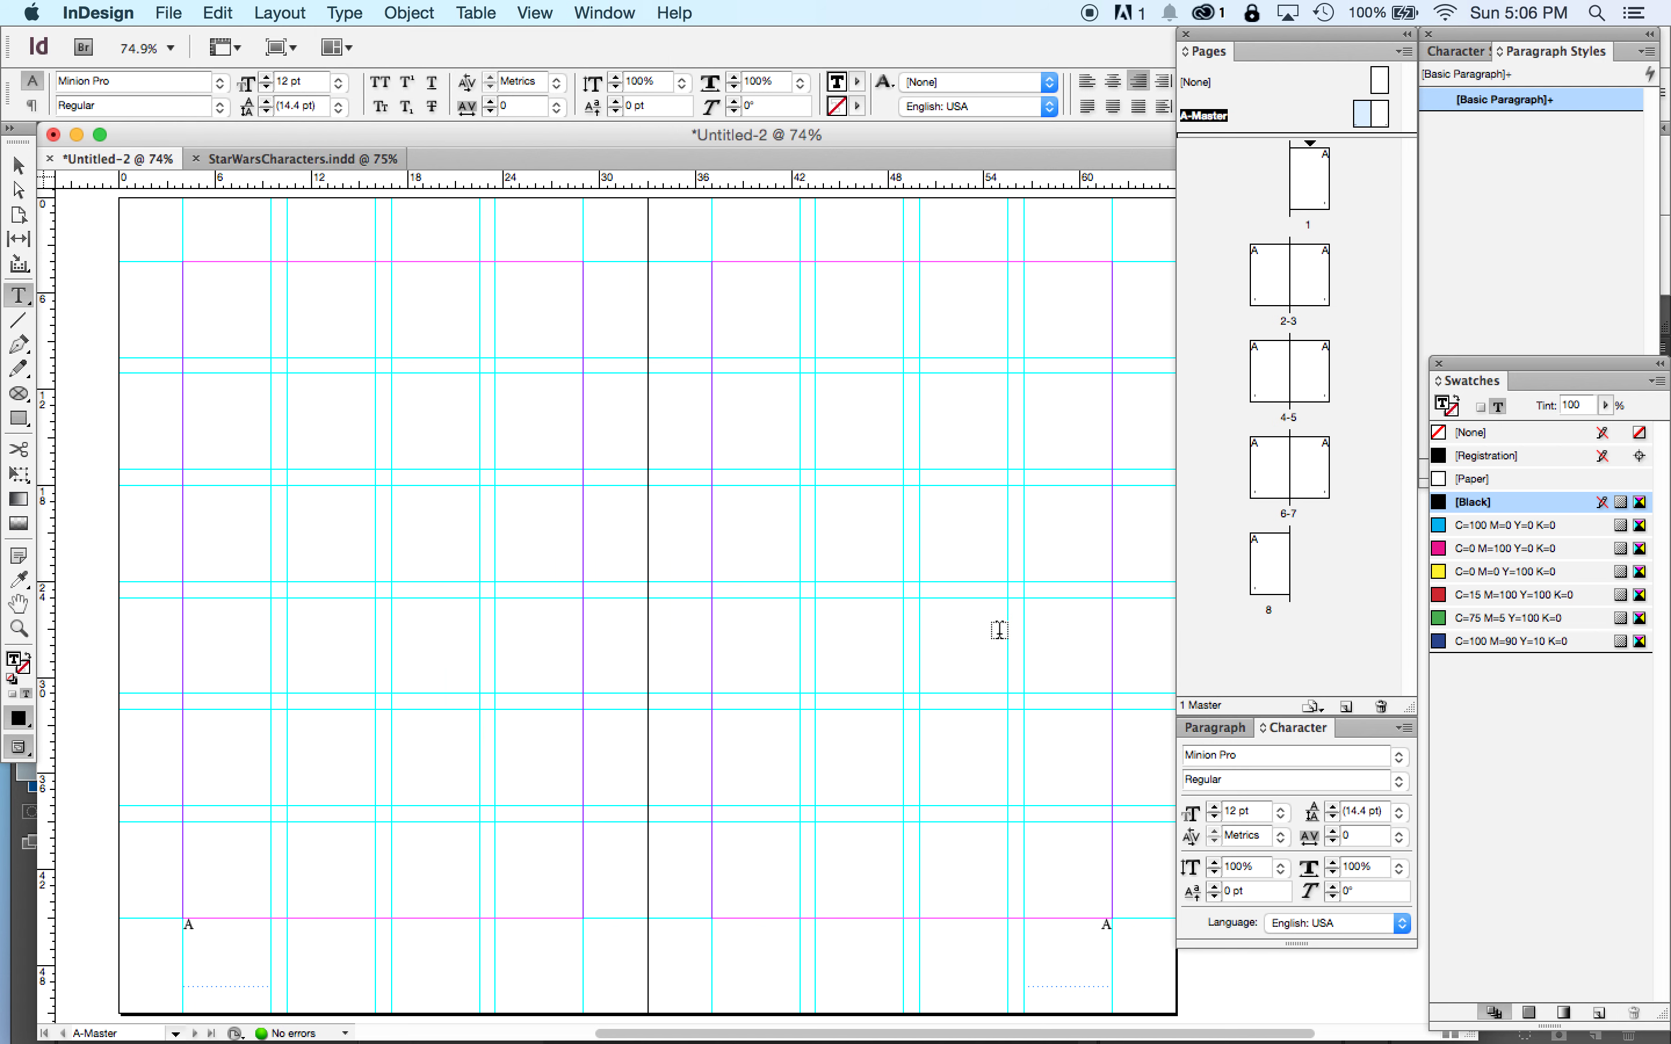
- Select both page-number frames and nudge them down with Shift+Down
{"action": "left_click", "coordinate": [18, 163]}
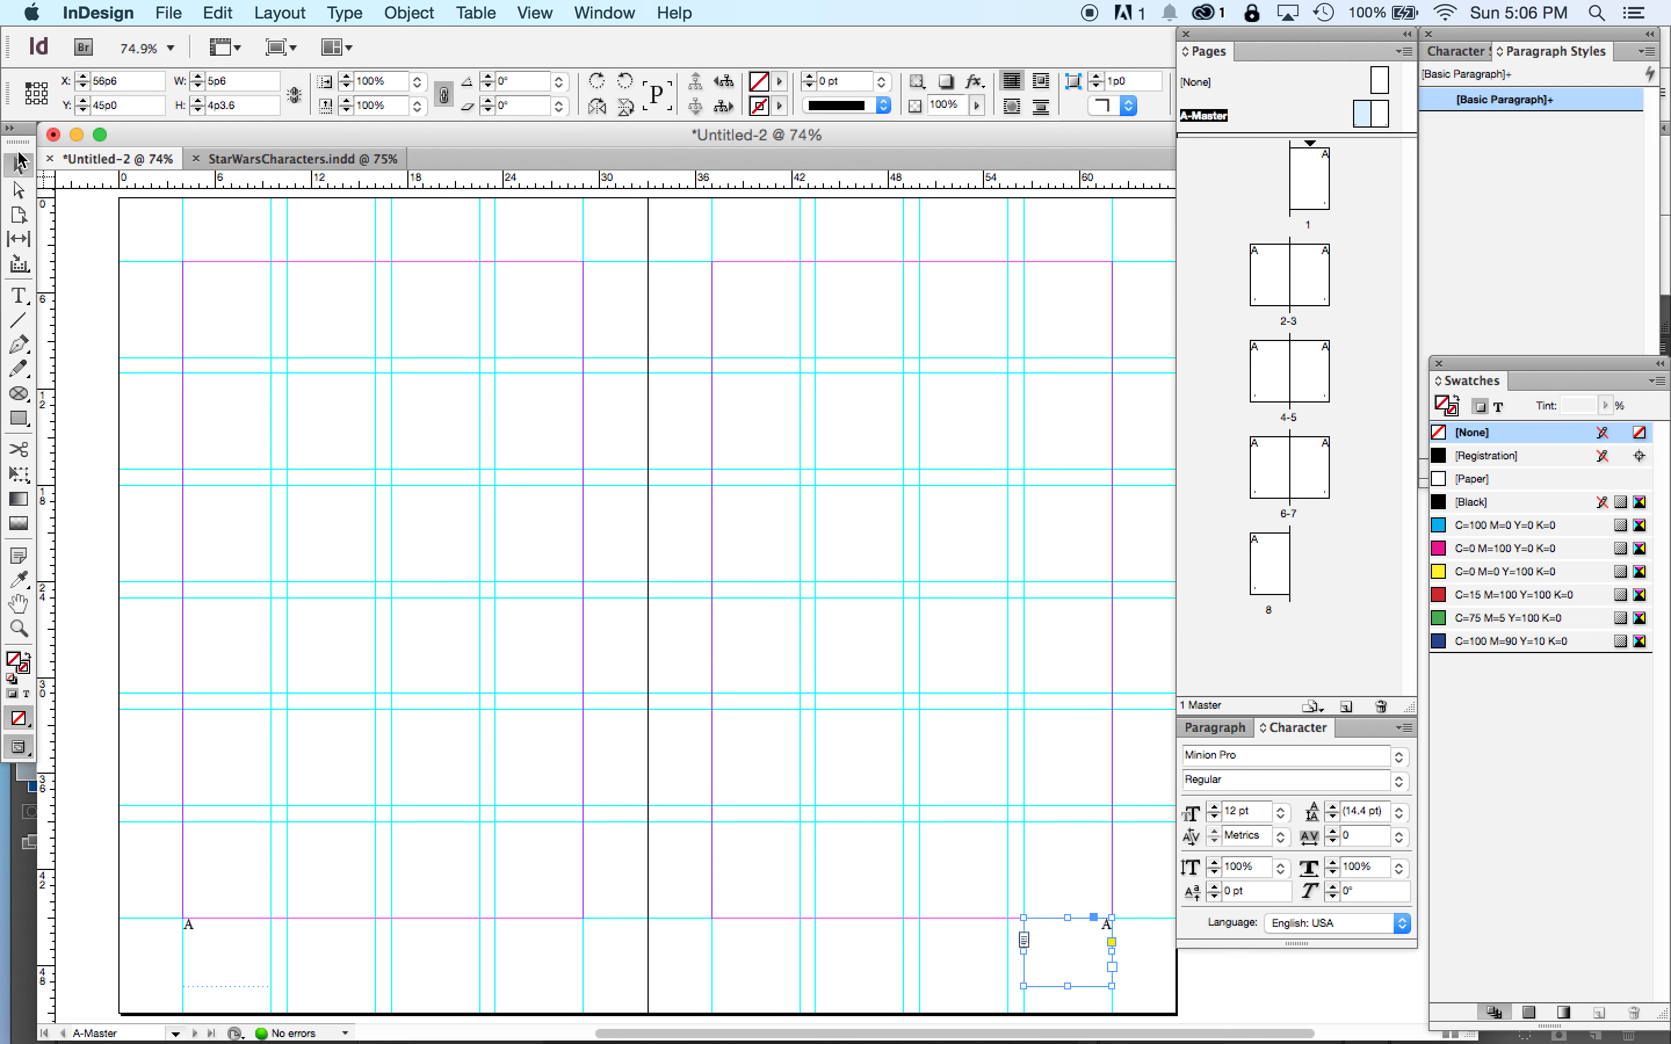
{"action": "left_click", "coordinate": [227, 943], "text": "shift"}
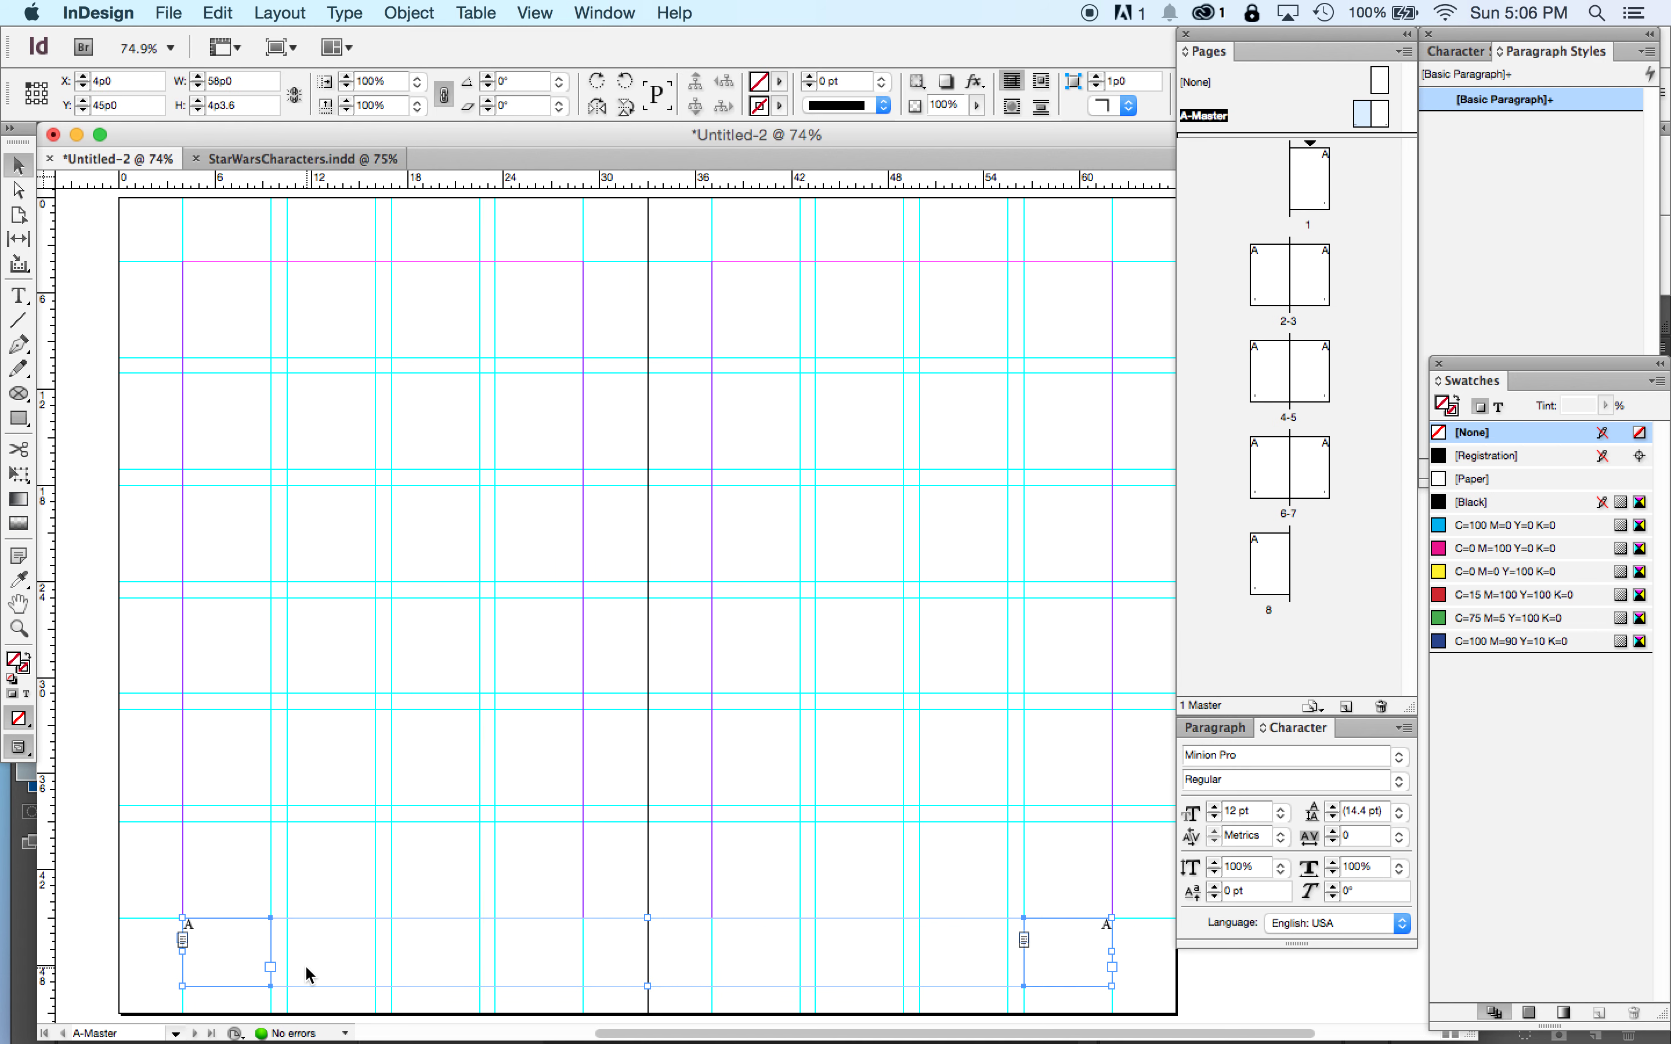
{"action": "key", "text": "shift+Down"}
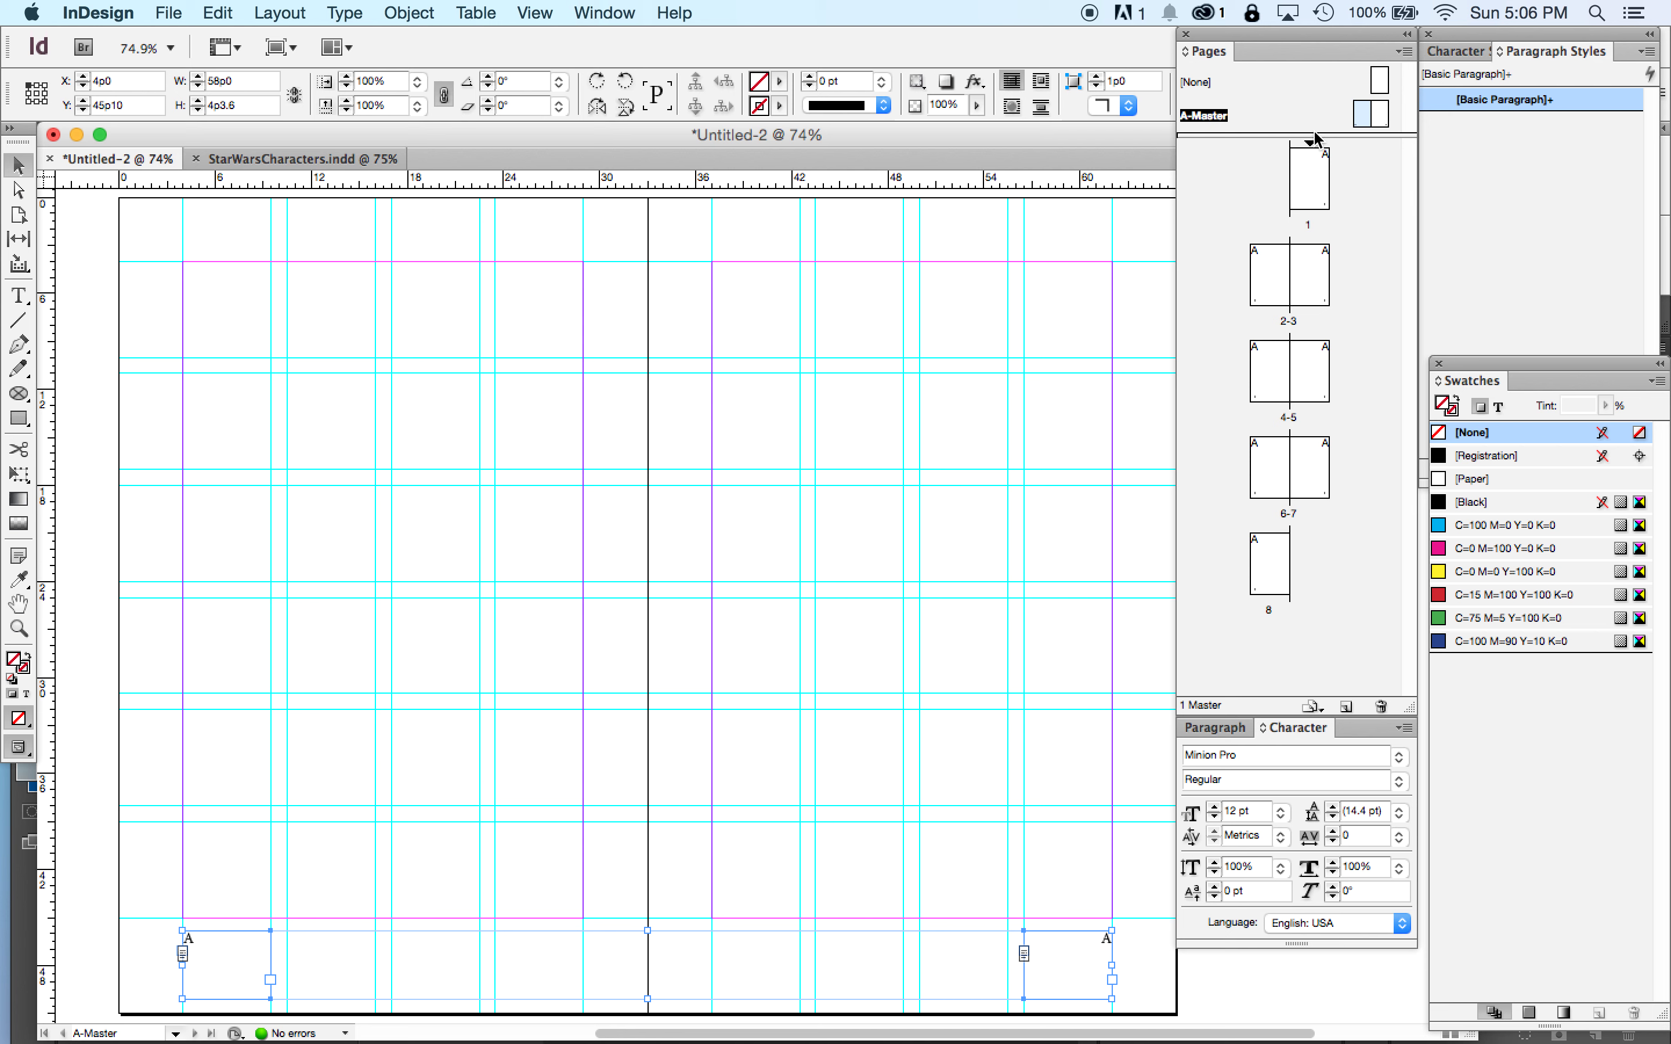
- Enlarge the Pages panel's masters area and reselect the left page-number frame
{"action": "mouse_move", "coordinate": [1311, 136]}
{"action": "left_mouse_down"}
{"action": "mouse_move", "coordinate": [1311, 171]}
{"action": "mouse_move", "coordinate": [1311, 156]}
{"action": "left_mouse_up"}
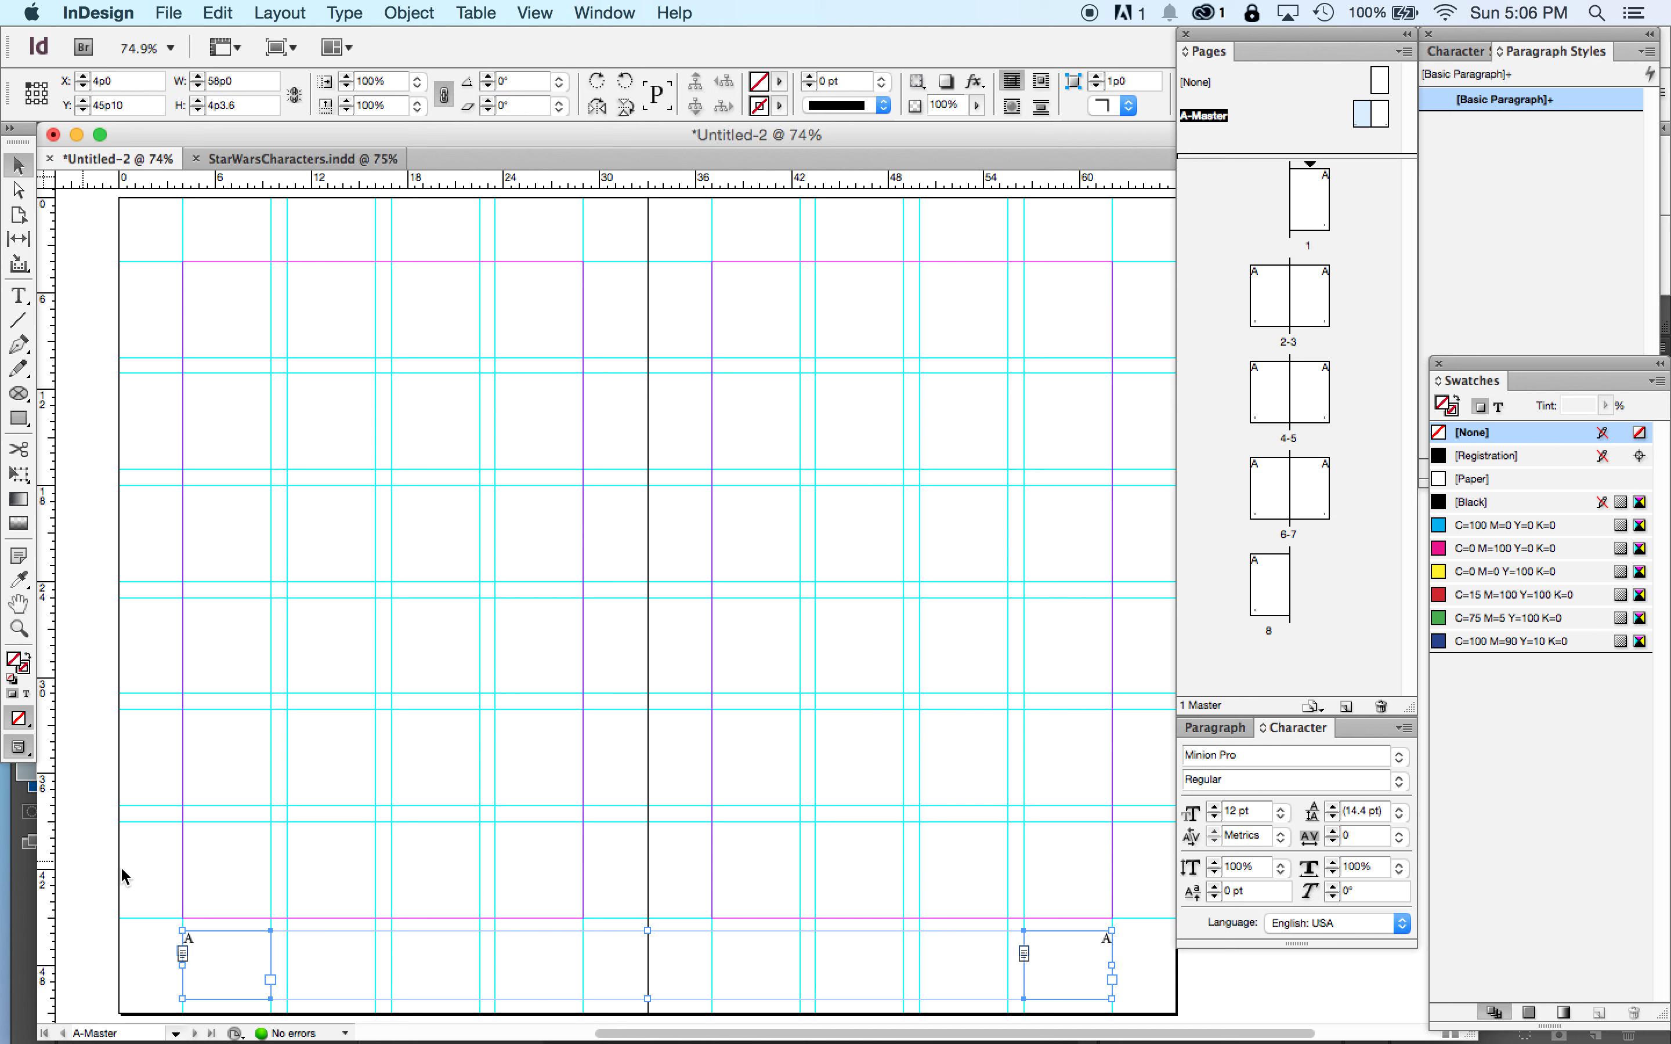
{"action": "left_click", "coordinate": [164, 891]}
{"action": "left_click", "coordinate": [205, 953]}
{"action": "left_click", "coordinate": [1154, 979]}
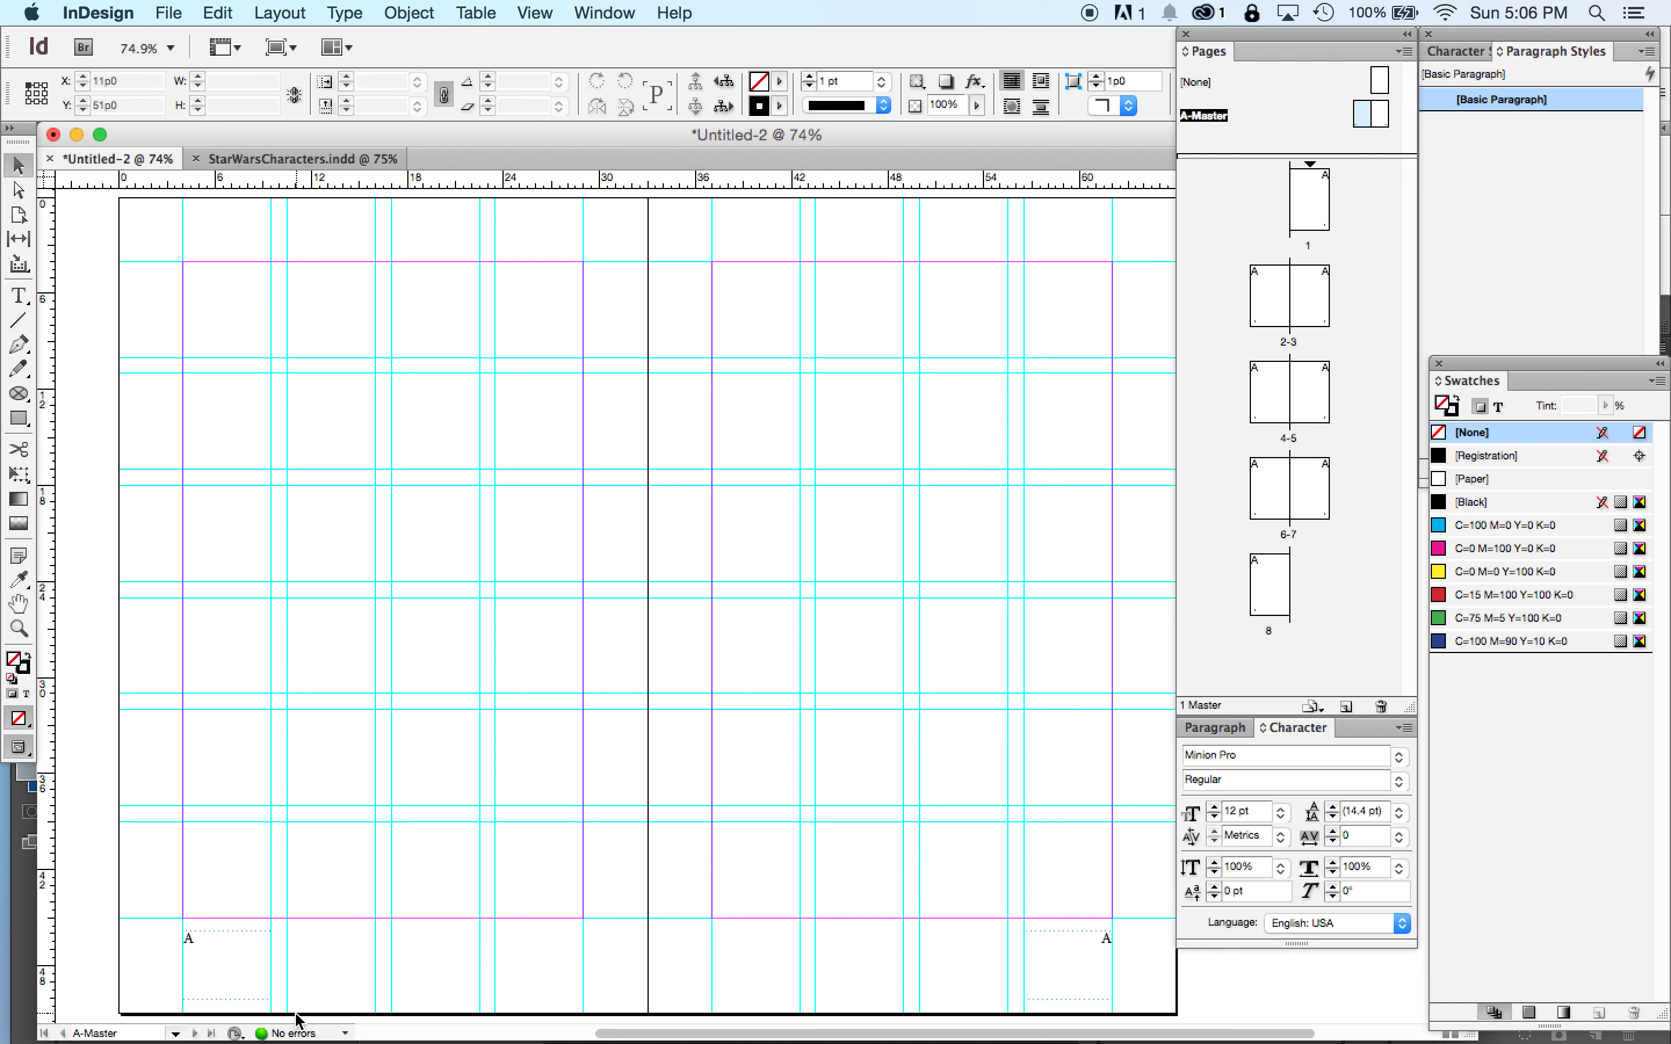
{"action": "left_click", "coordinate": [919, 881]}
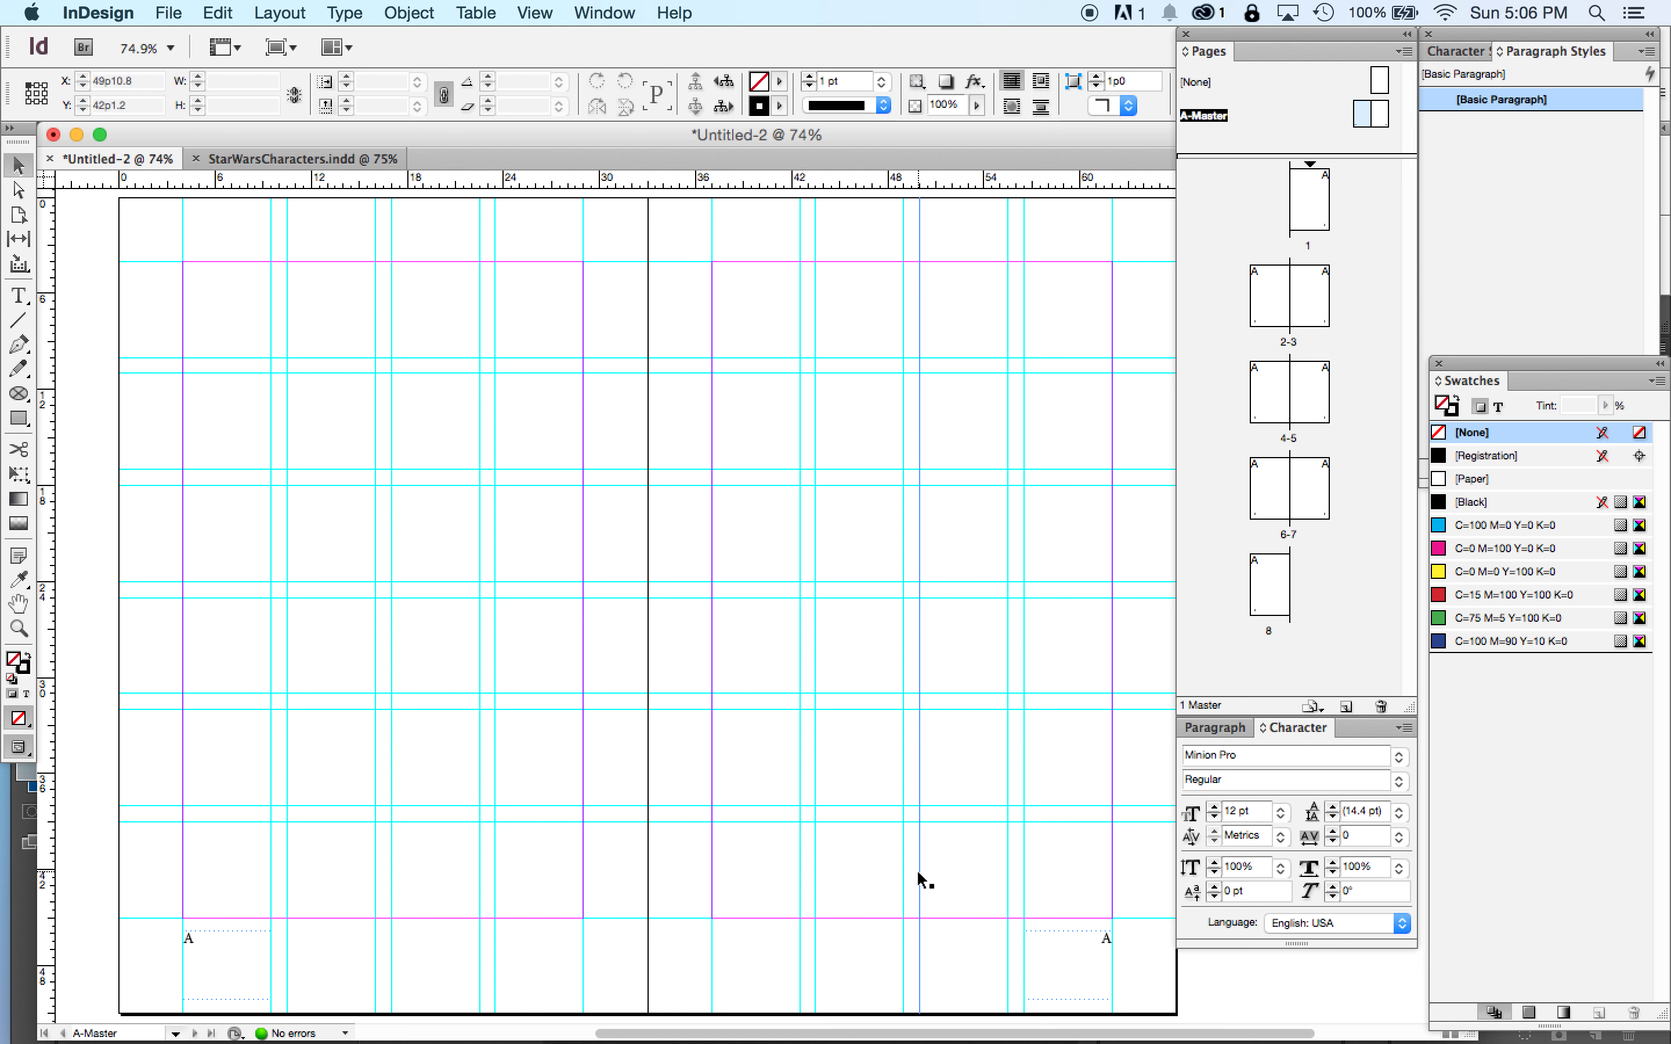
{"action": "left_click", "coordinate": [422, 1007]}
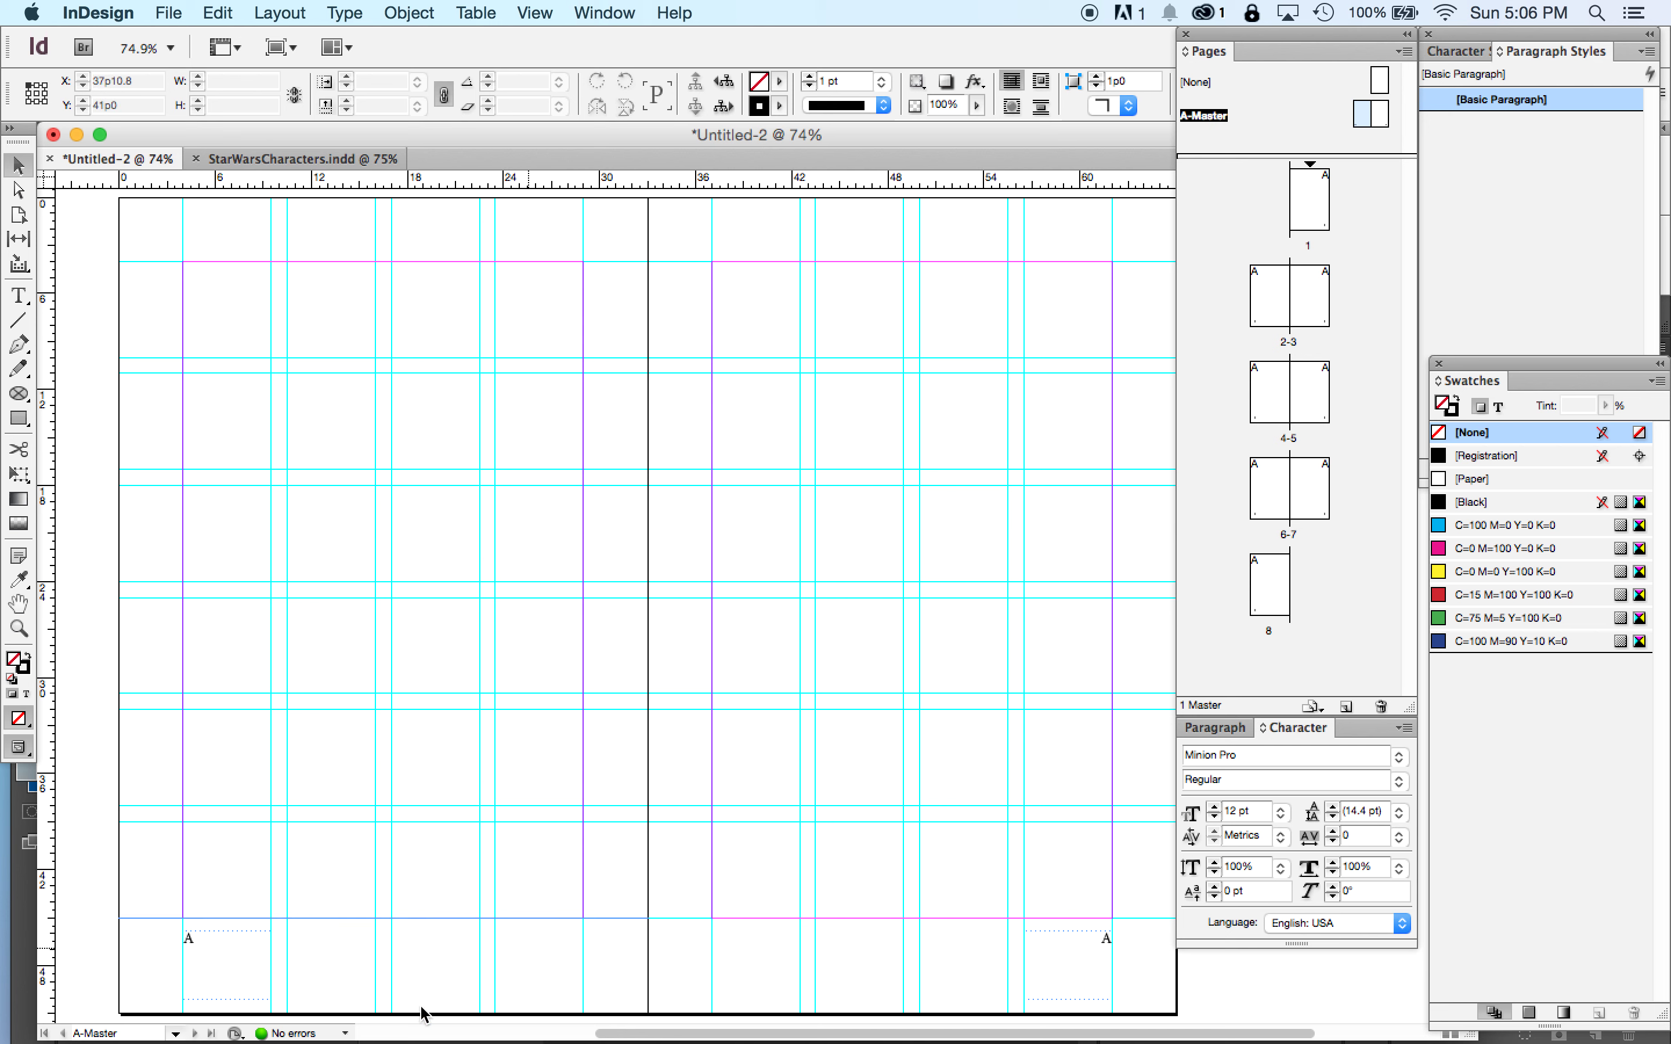
{"action": "left_click", "coordinate": [248, 975]}
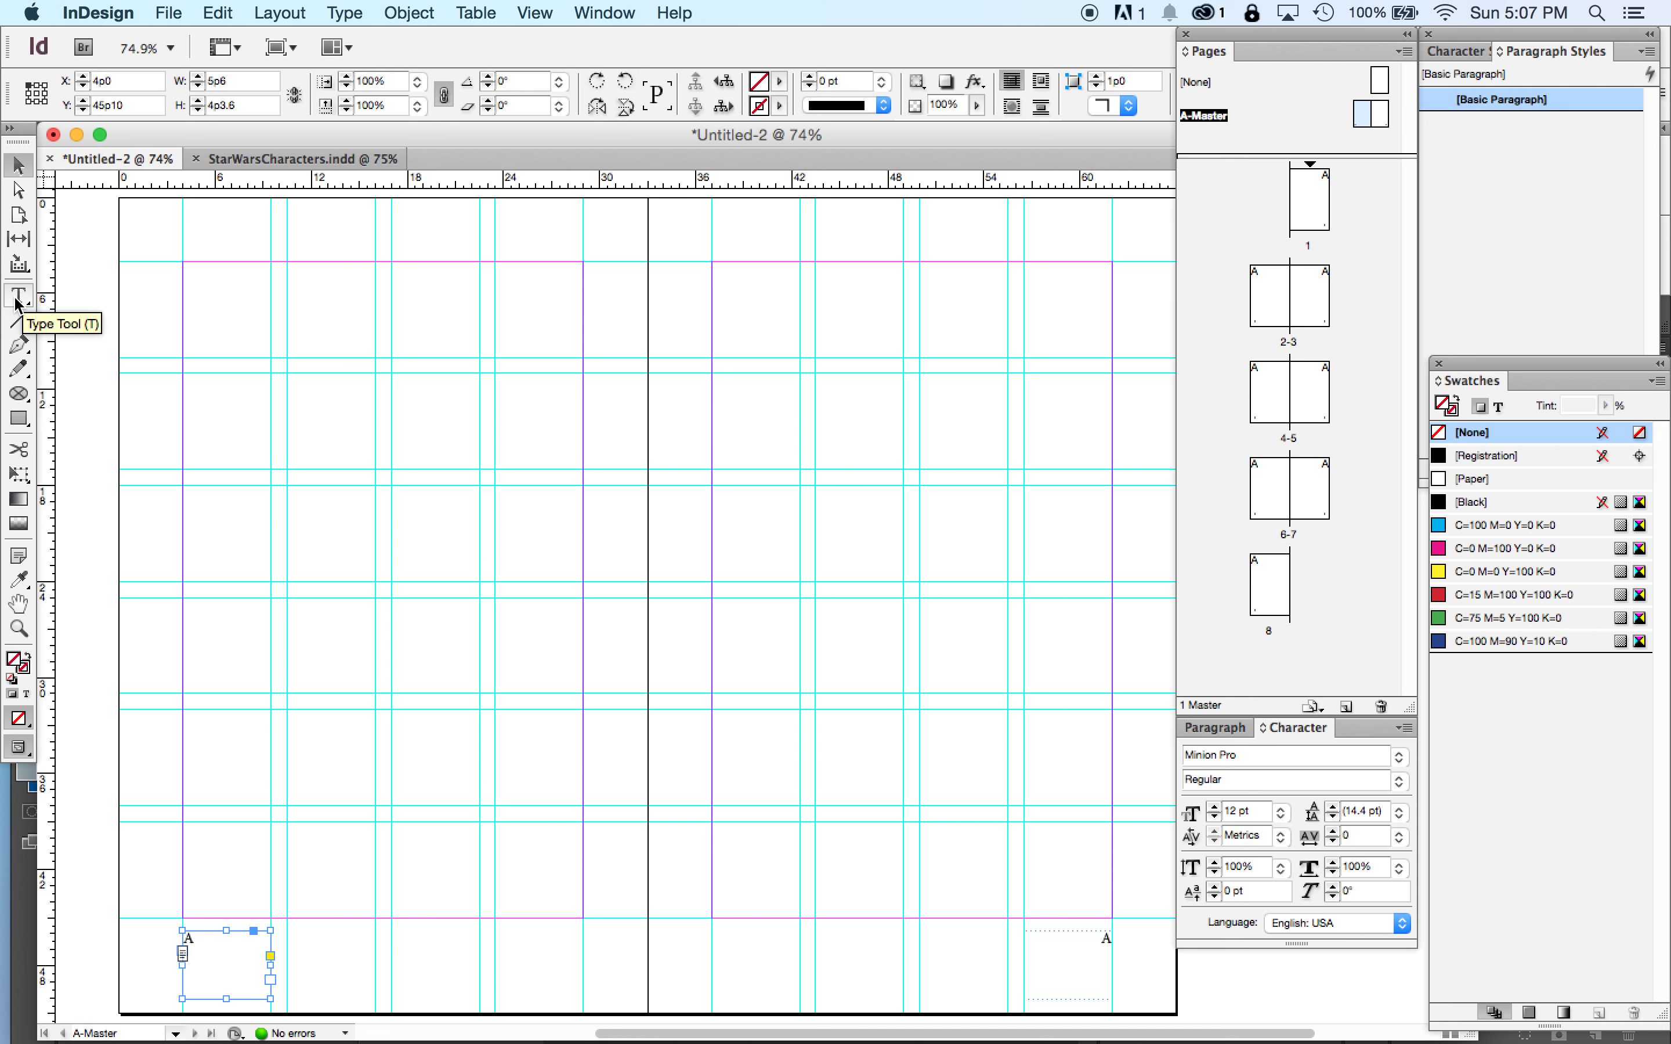
- Step through pages 1 to 8 in the Pages panel, checking each footer's automatic number
{"action": "double_click", "coordinate": [1312, 203]}
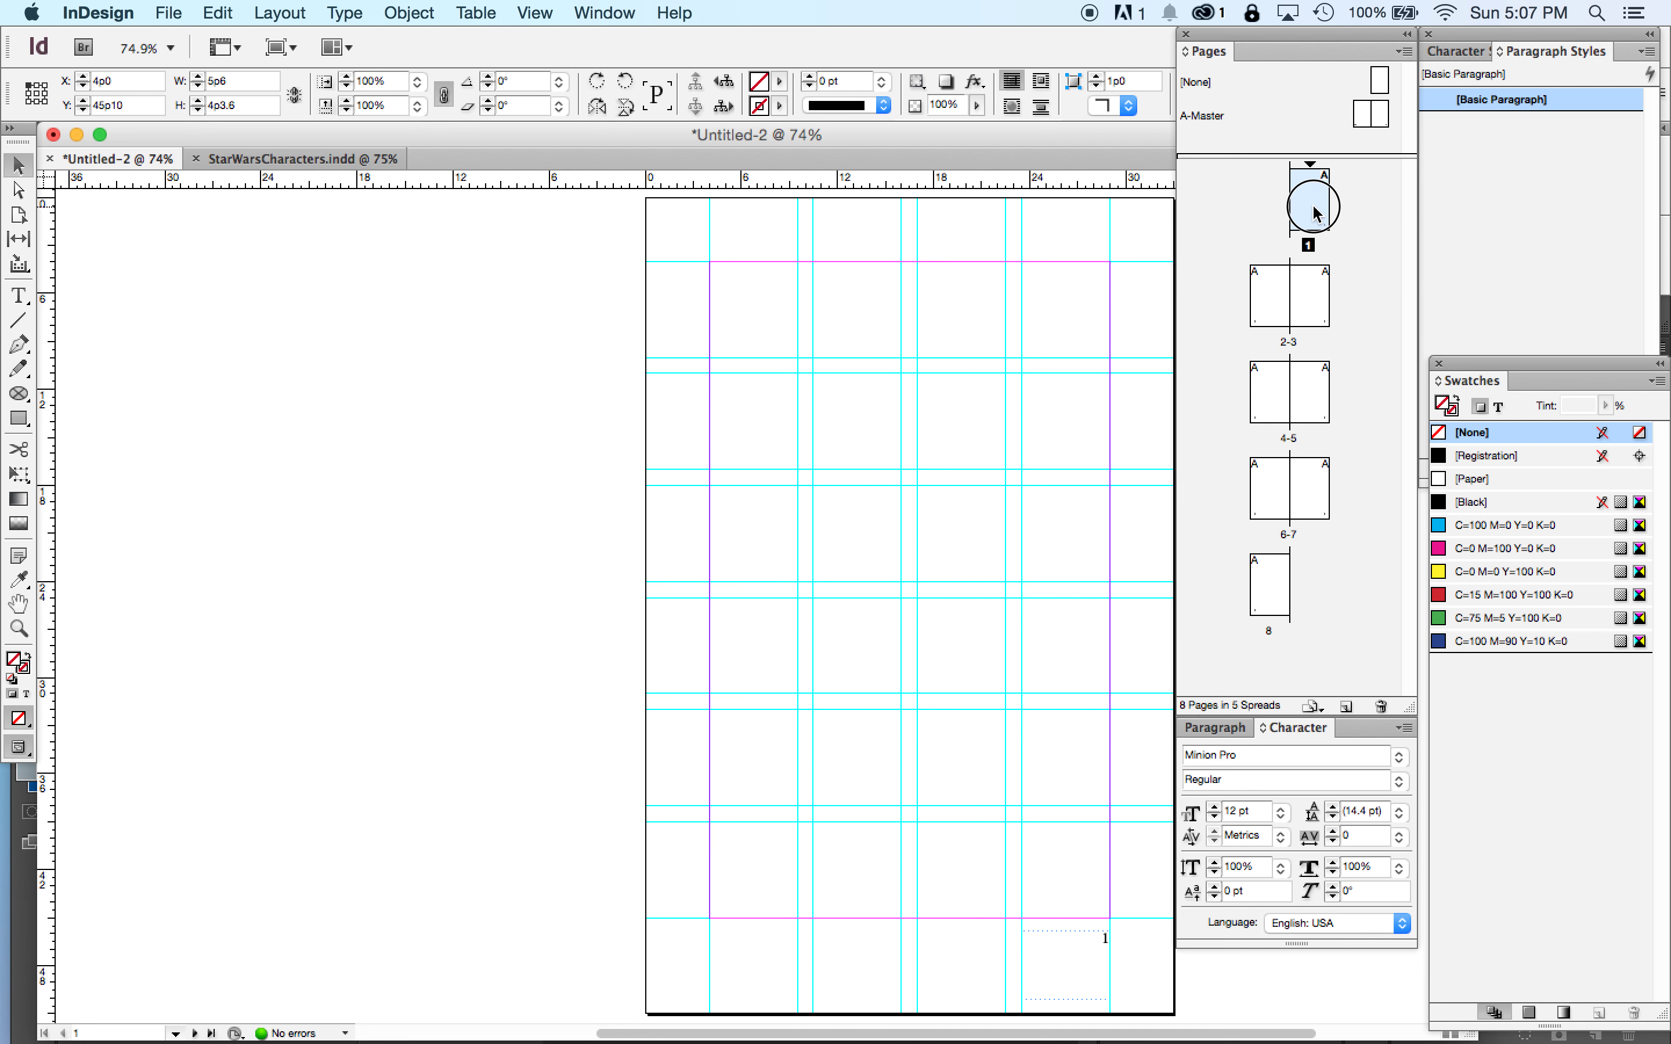
{"action": "double_click", "coordinate": [1275, 301]}
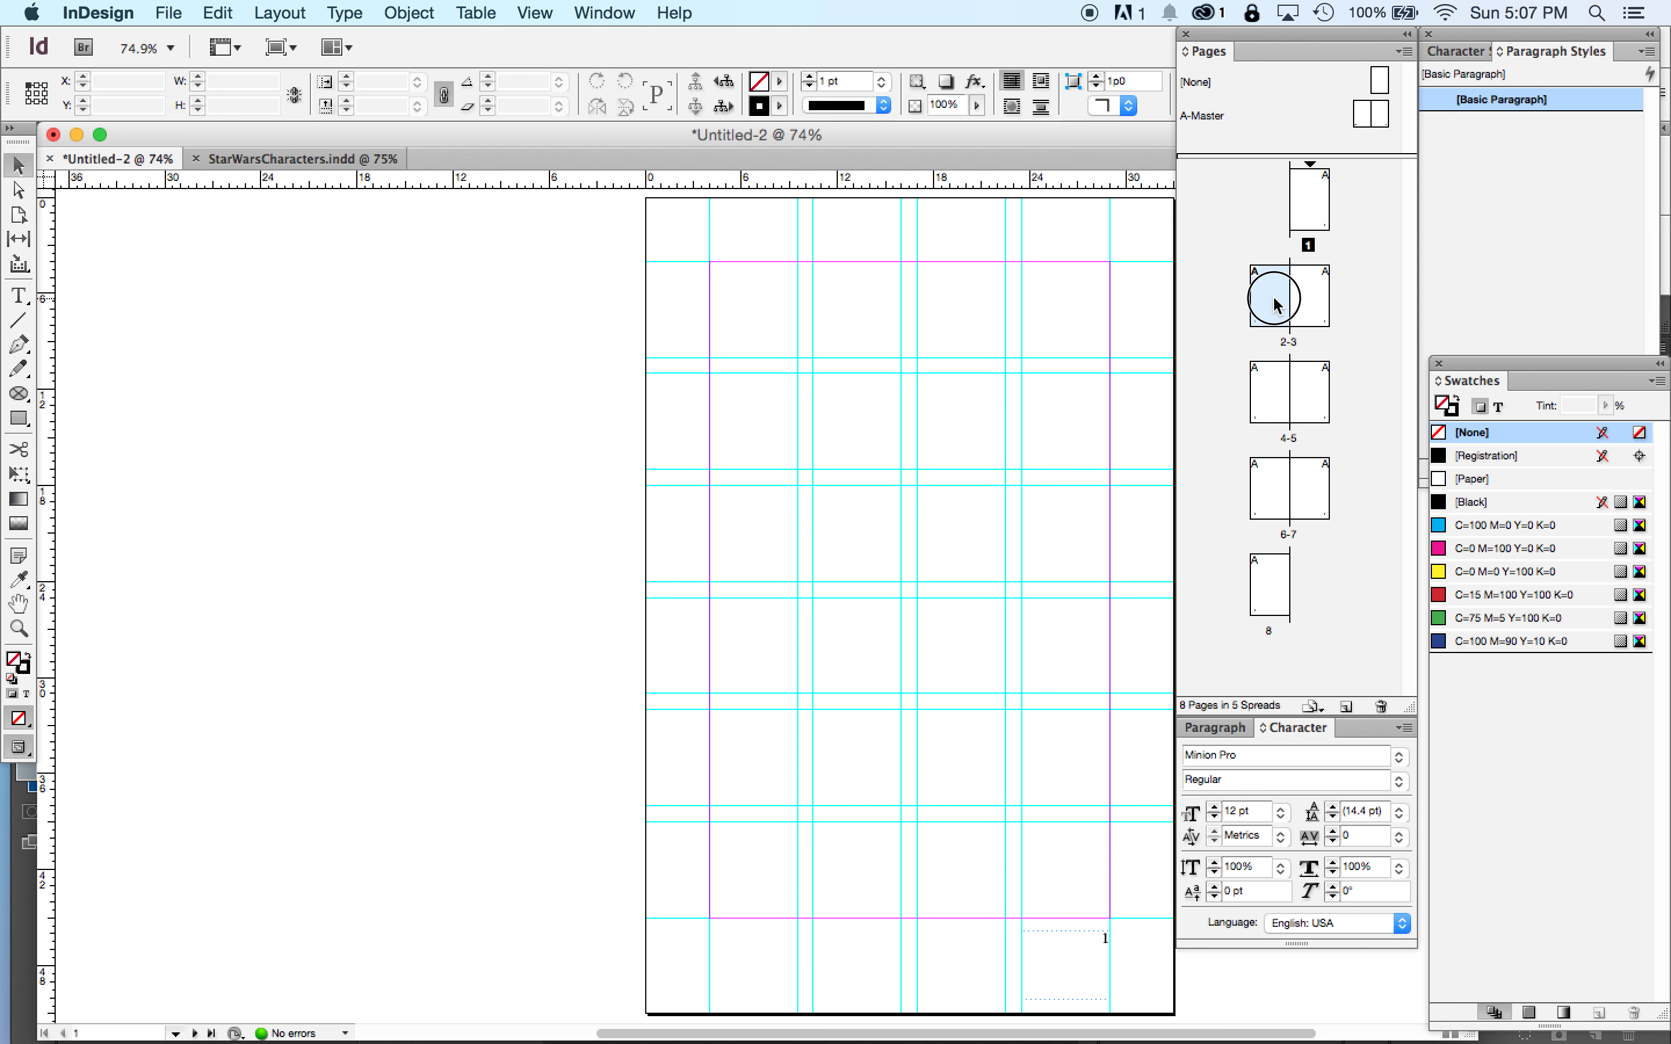
{"action": "double_click", "coordinate": [1316, 304]}
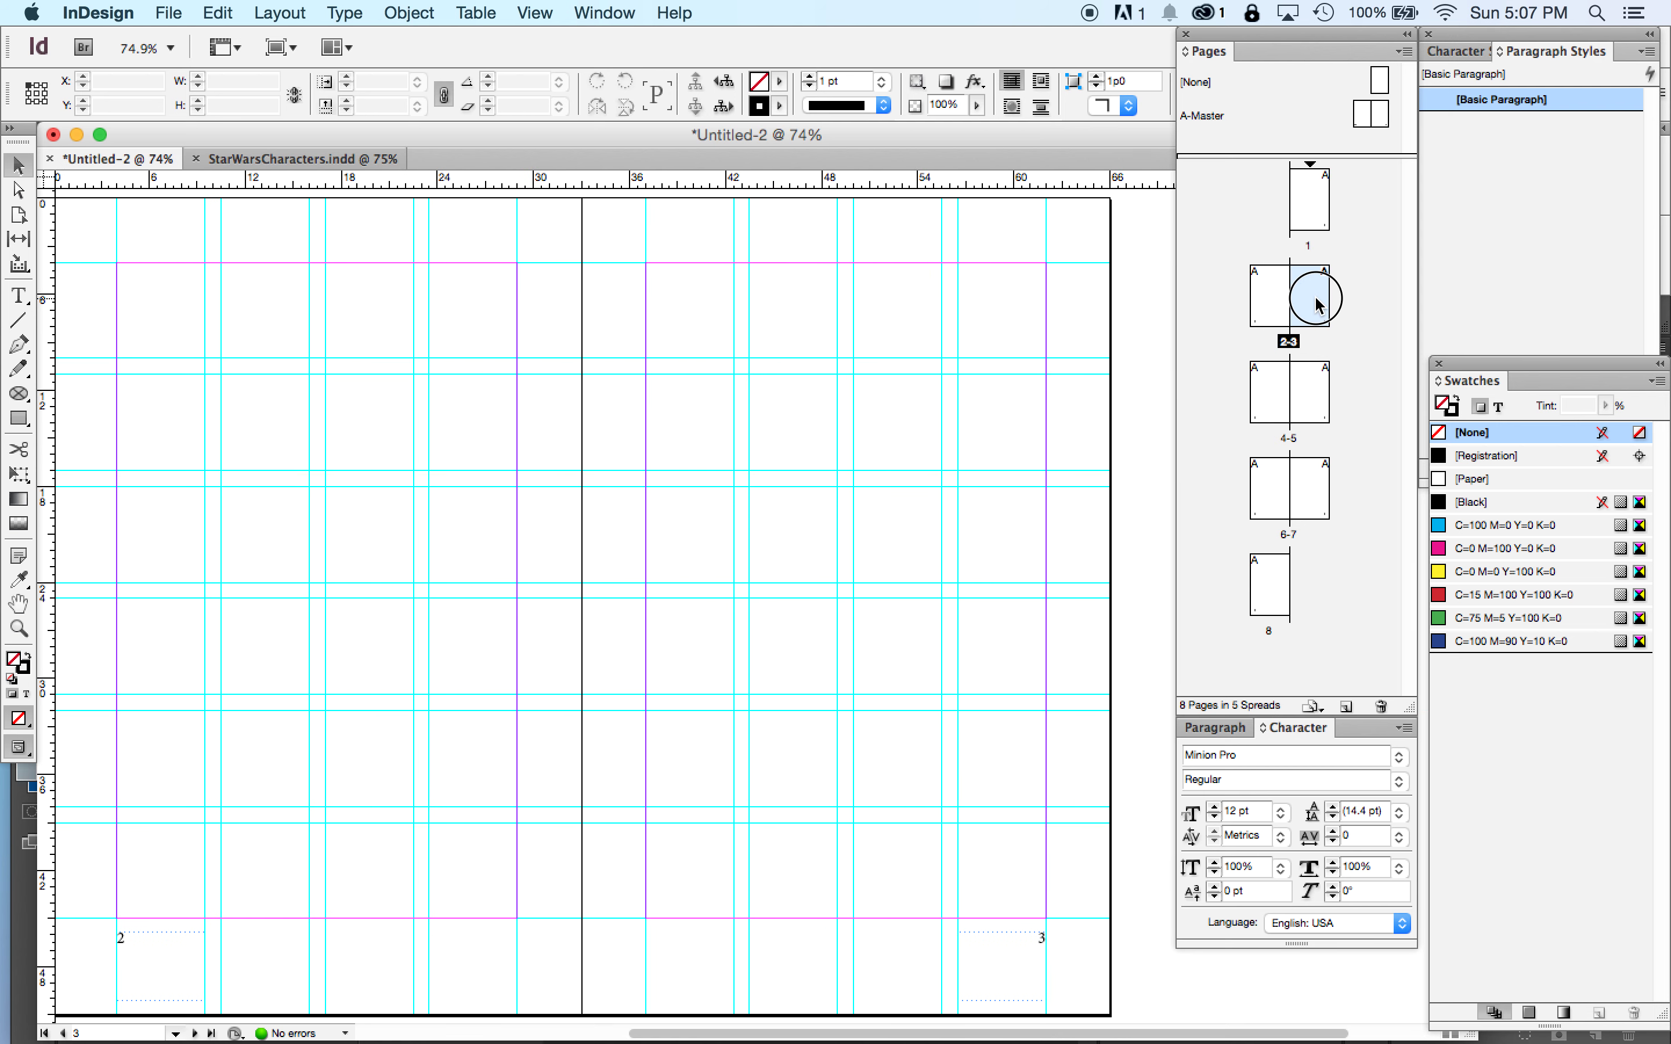
{"action": "double_click", "coordinate": [1272, 375]}
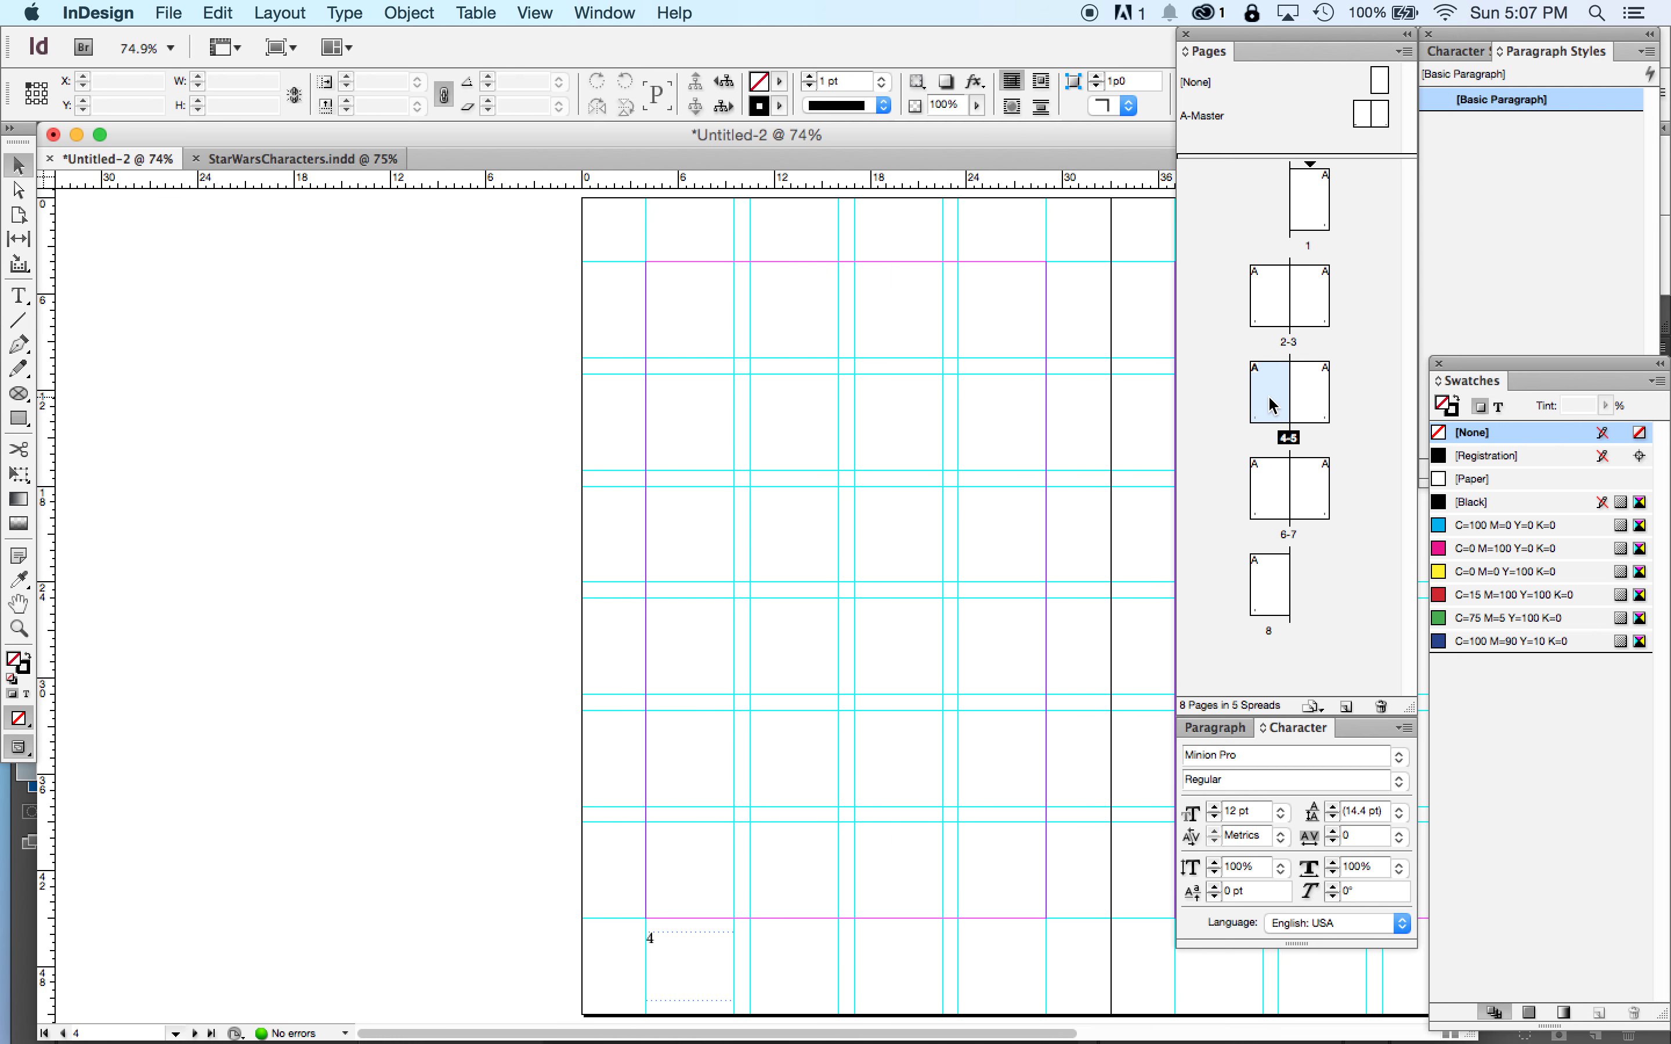
{"action": "double_click", "coordinate": [1312, 404]}
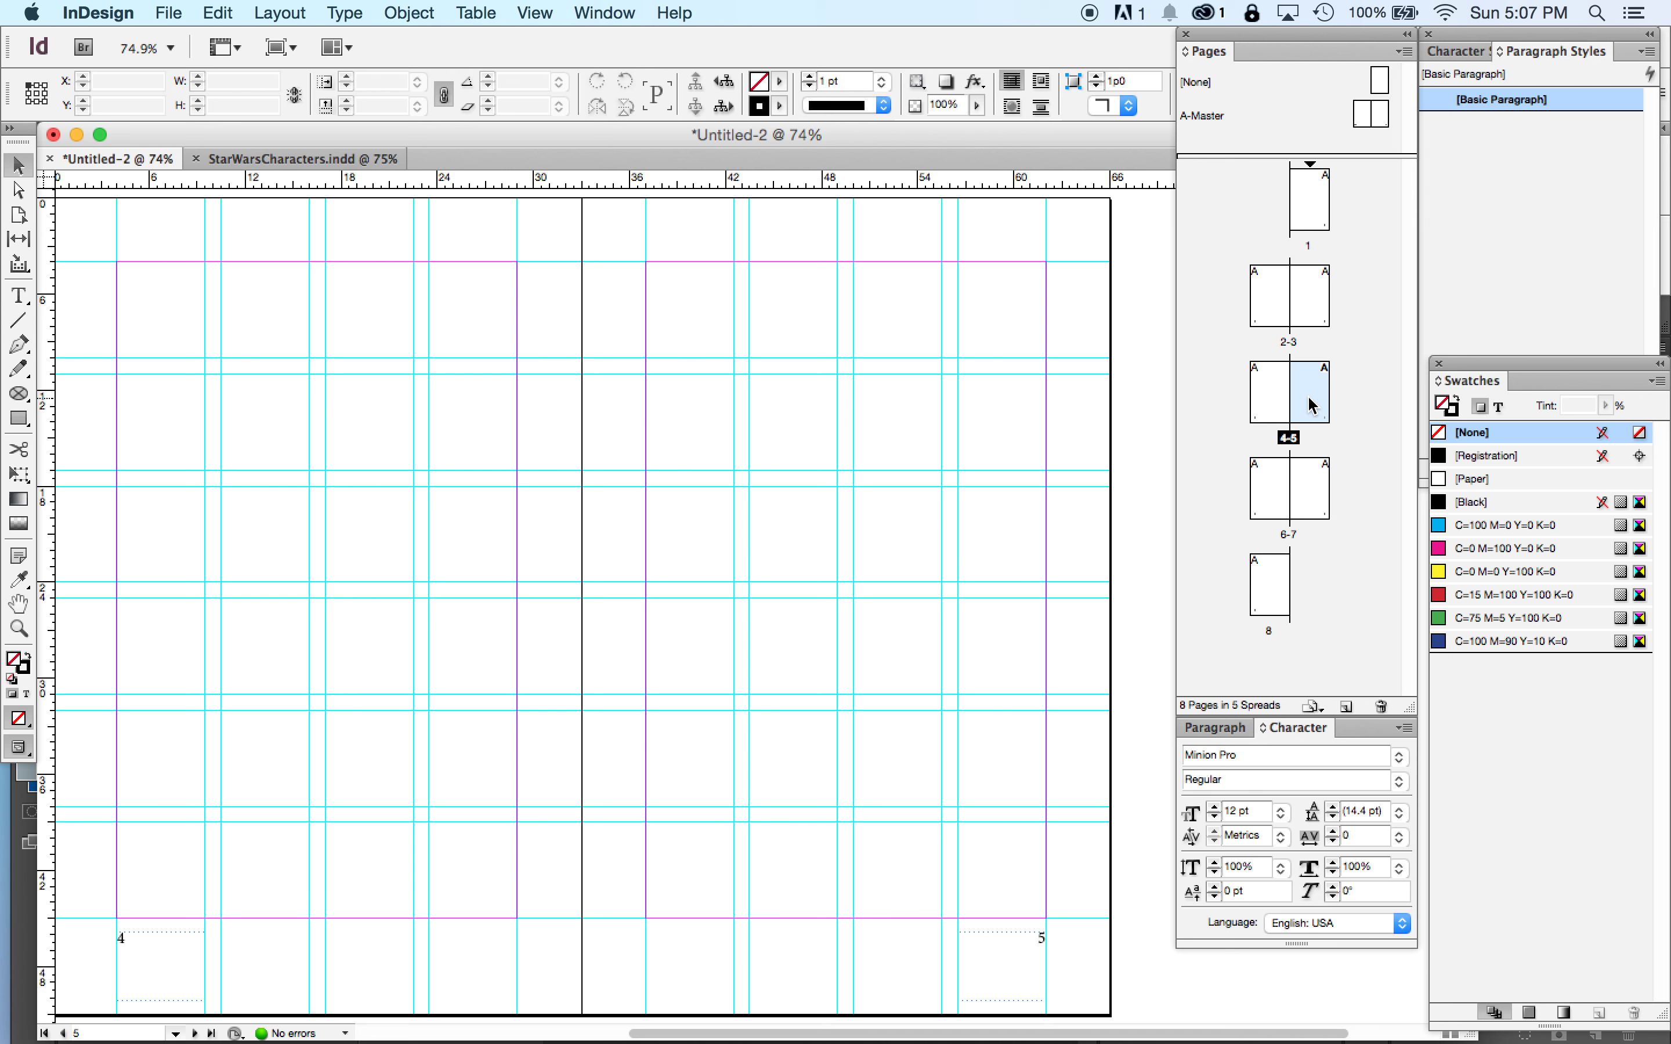
{"action": "double_click", "coordinate": [1268, 487]}
{"action": "double_click", "coordinate": [1310, 494]}
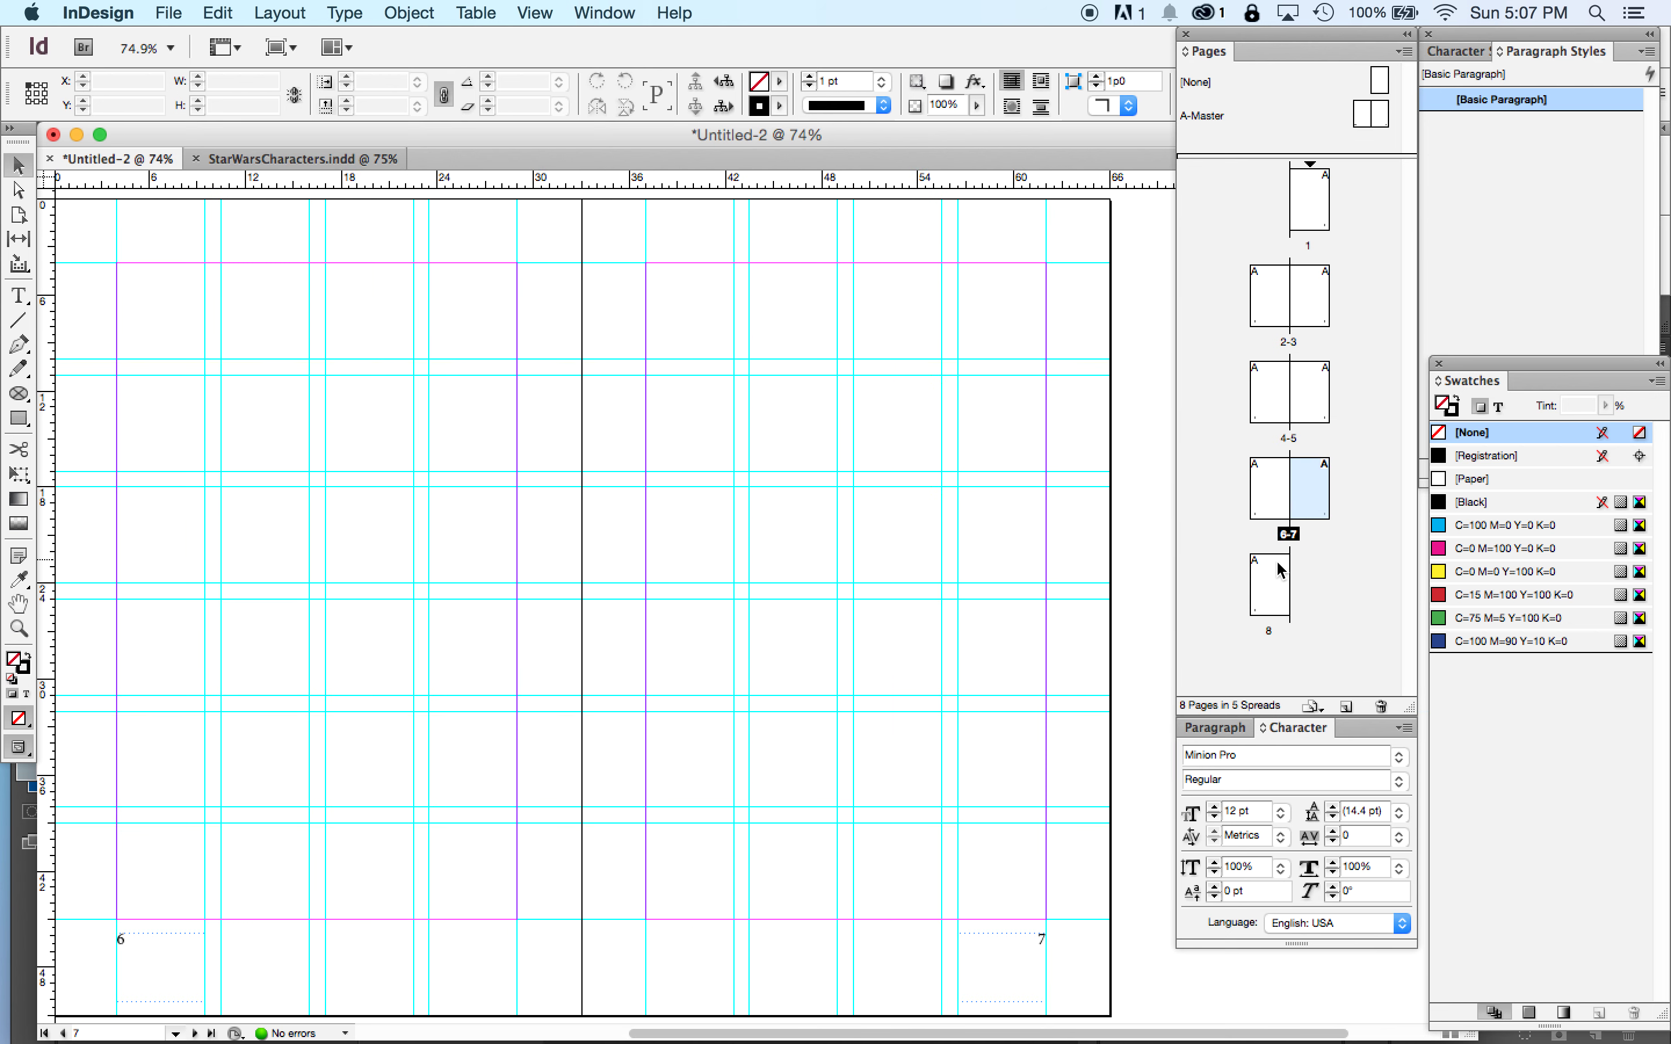
{"action": "double_click", "coordinate": [1264, 579]}
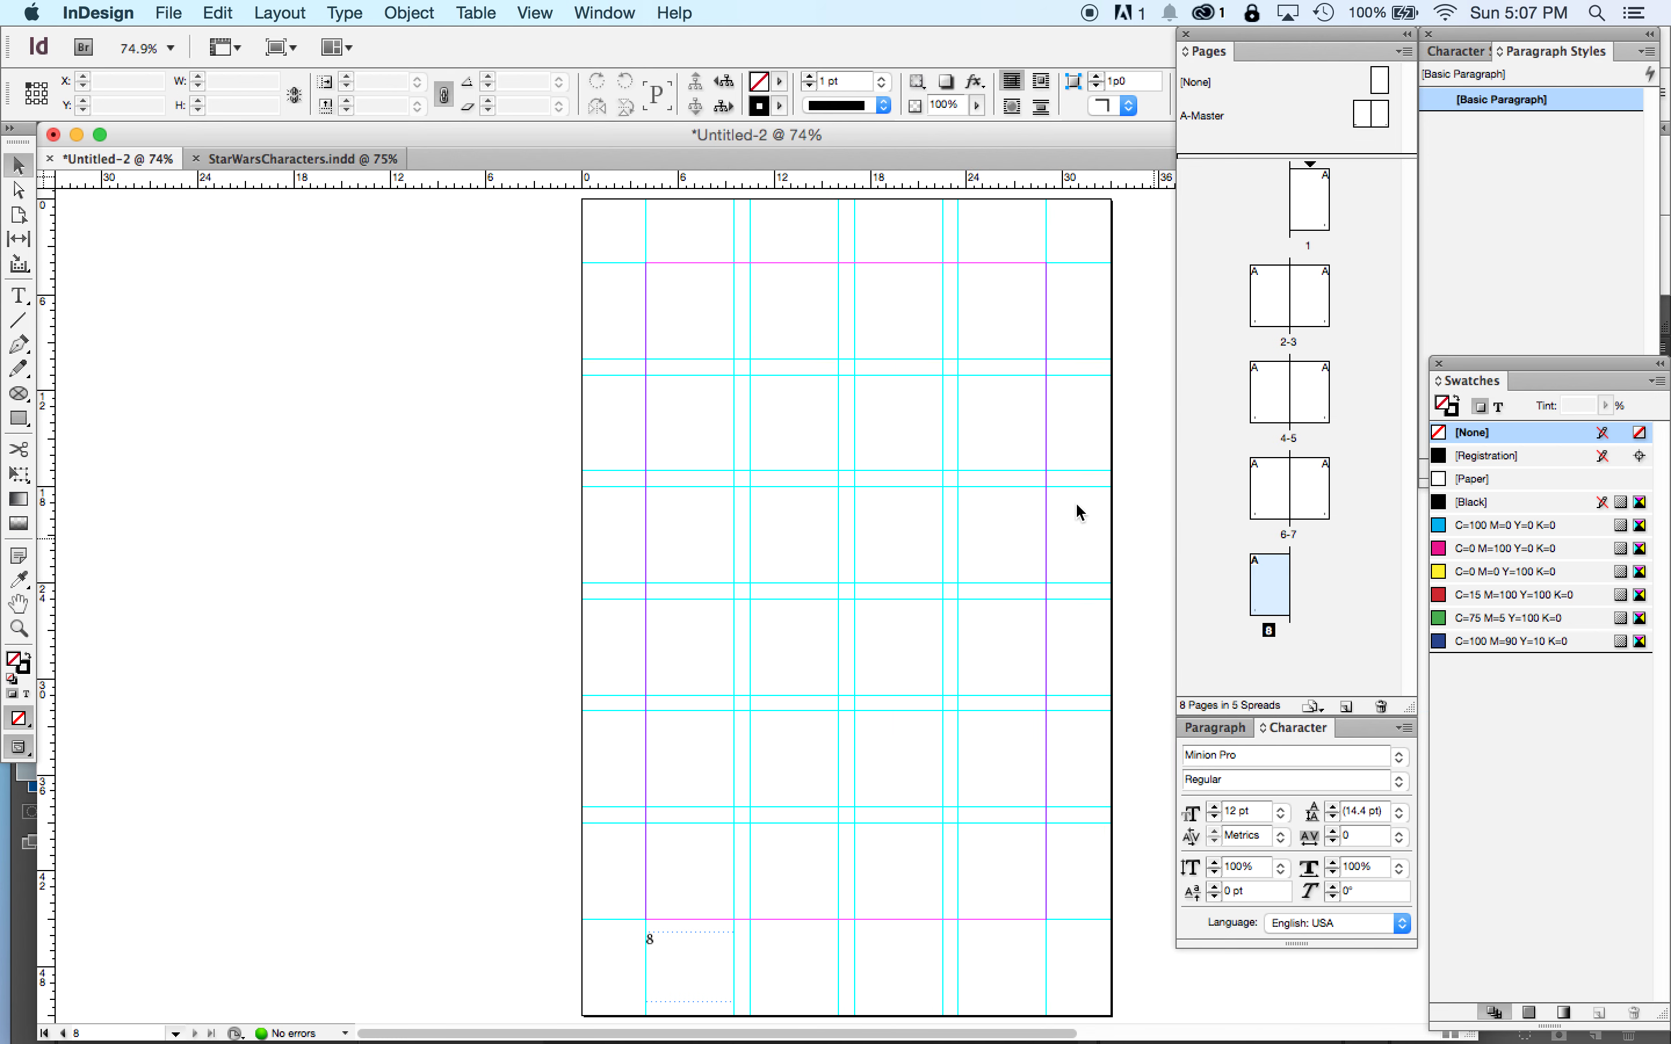
{"action": "left_click", "coordinate": [23, 421]}
- Draw a square from page 8's top-left margin corner with no stroke, cyan fill, then hide guides
{"action": "left_click_drag", "start_coordinate": [23, 421], "coordinate": [104, 418]}
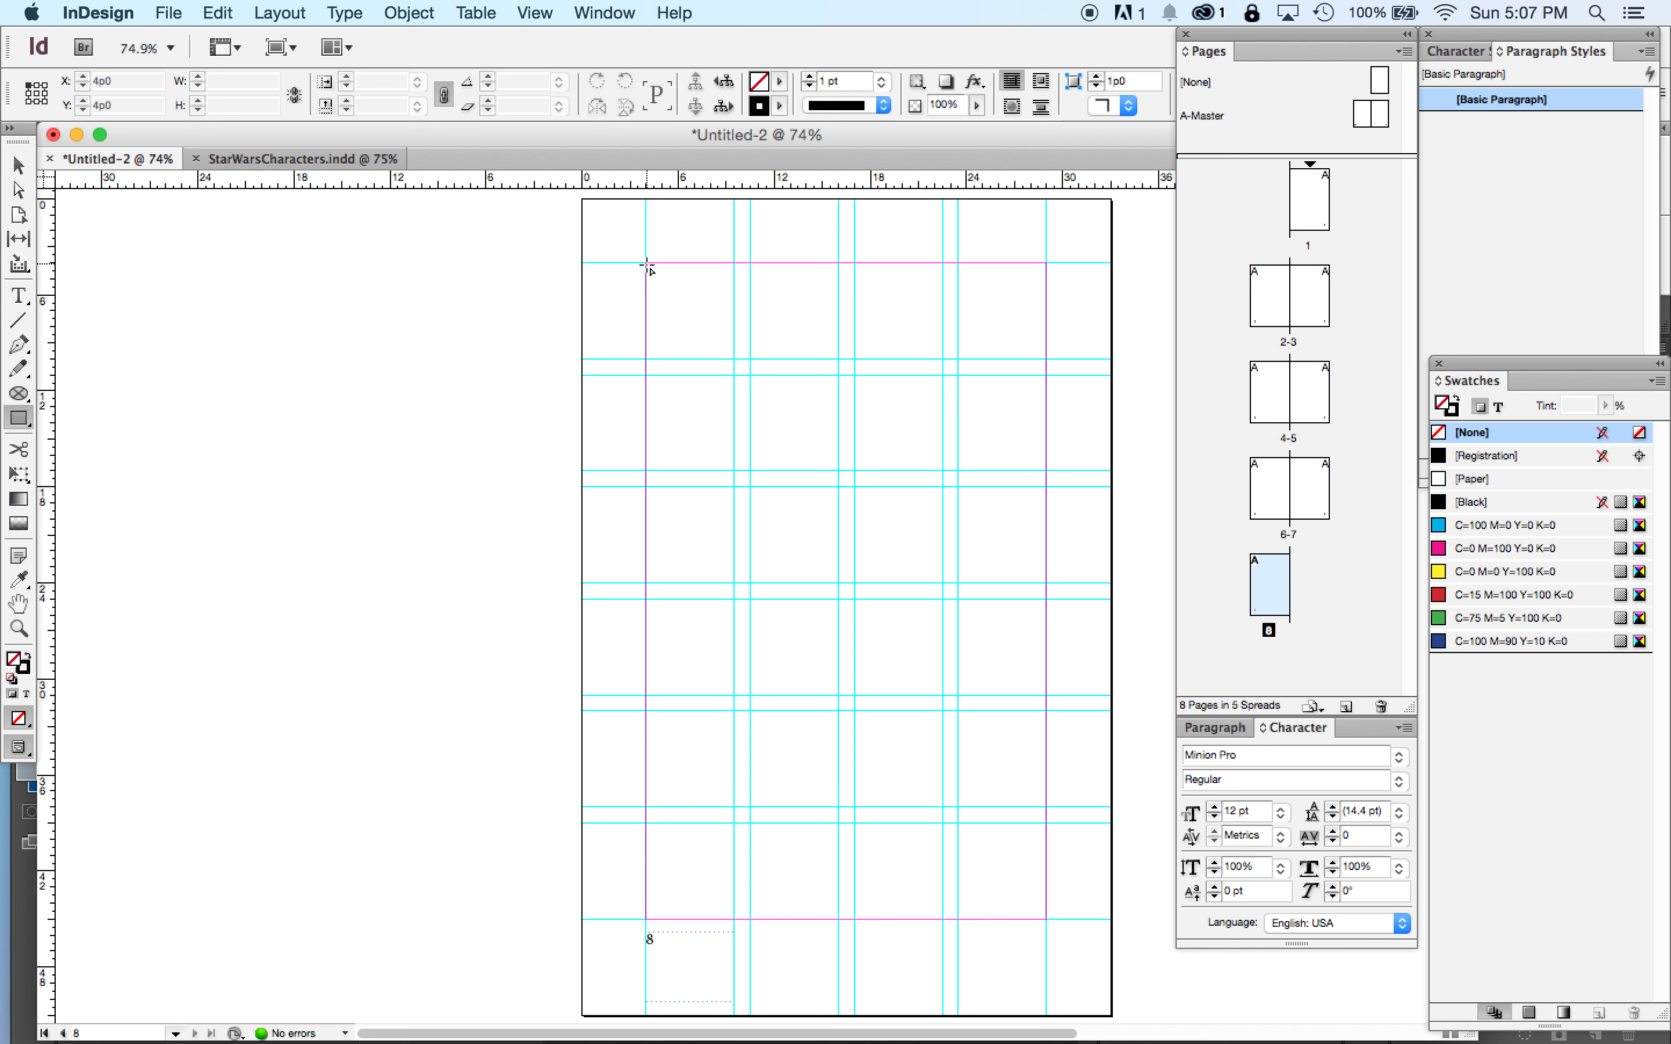
{"action": "left_click_drag", "start_coordinate": [645, 263], "coordinate": [1051, 685]}
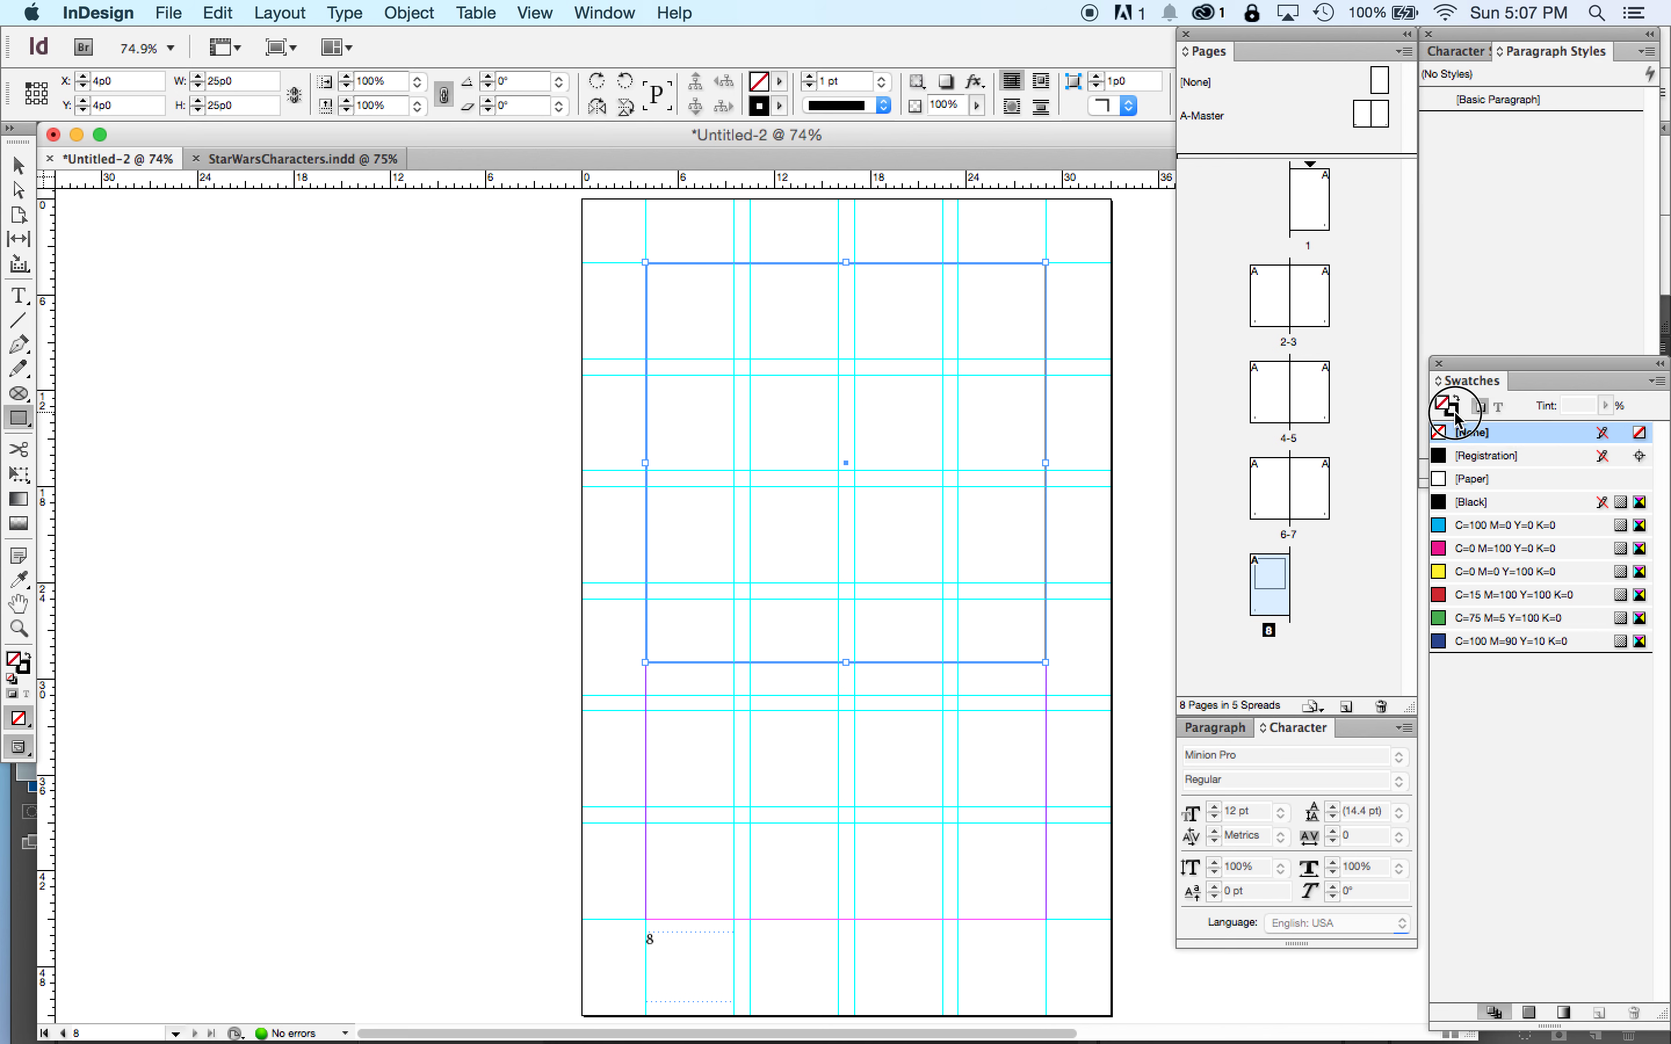
{"action": "left_click", "coordinate": [1441, 405]}
{"action": "left_click", "coordinate": [1439, 432]}
{"action": "left_click", "coordinate": [1438, 402]}
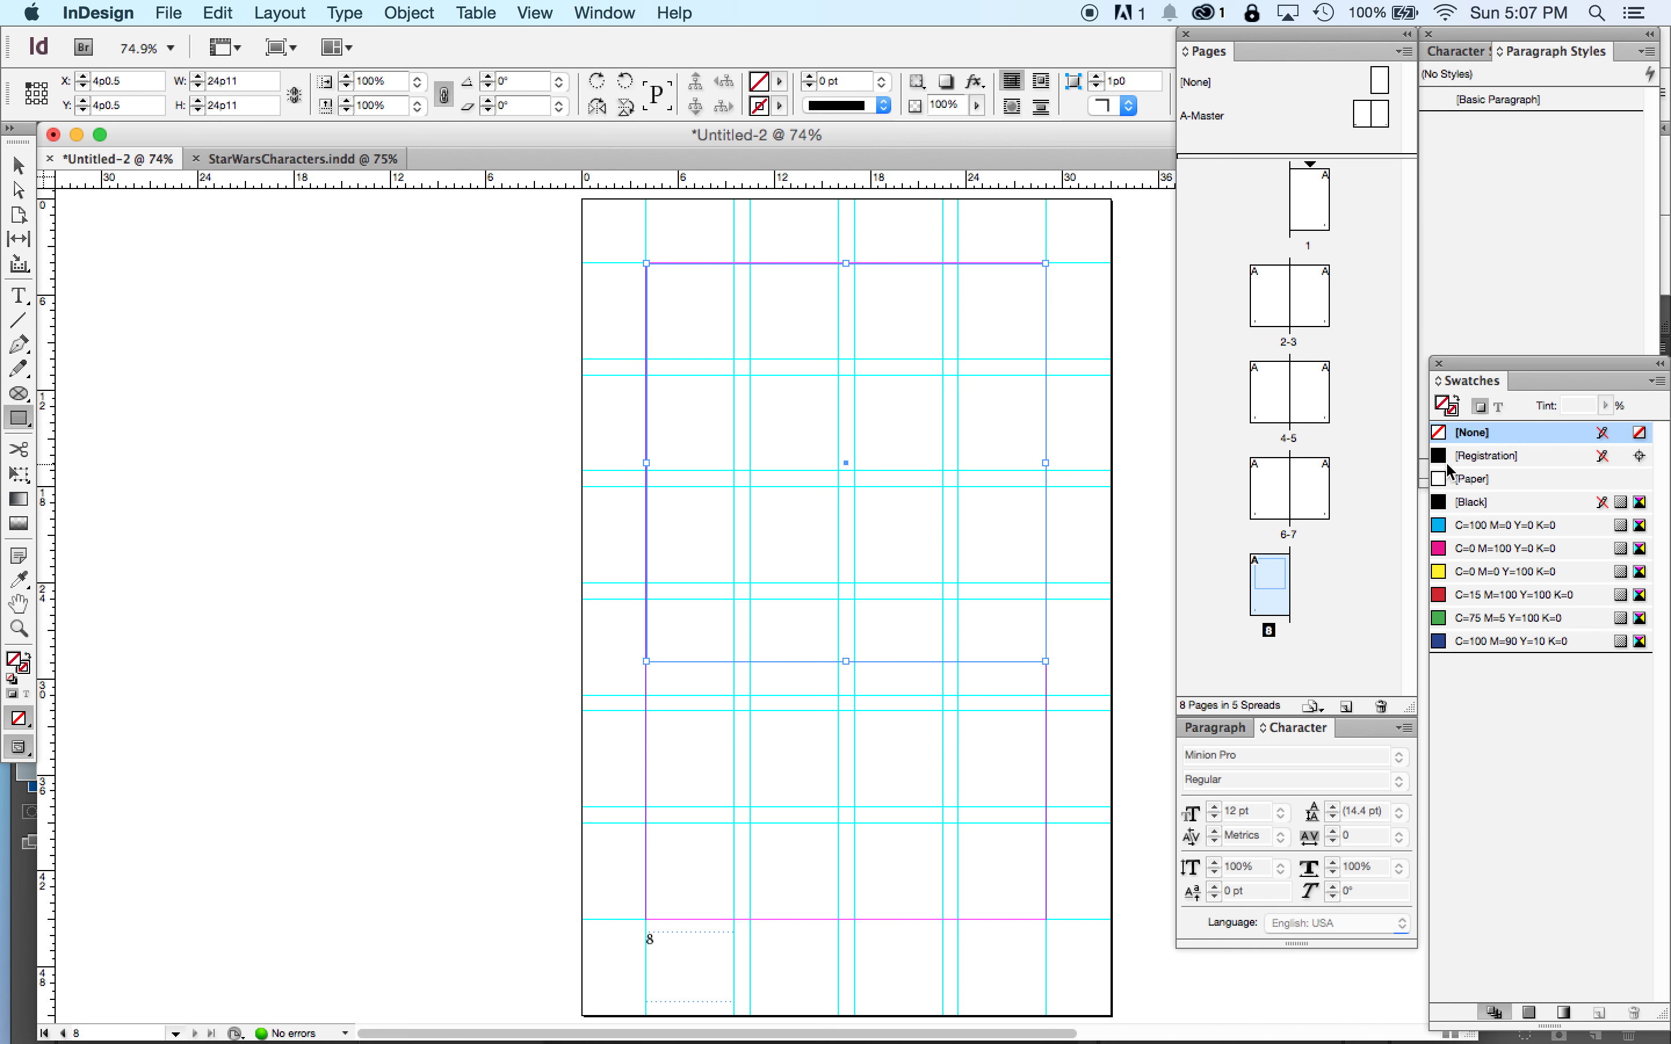
{"action": "left_click", "coordinate": [1478, 526]}
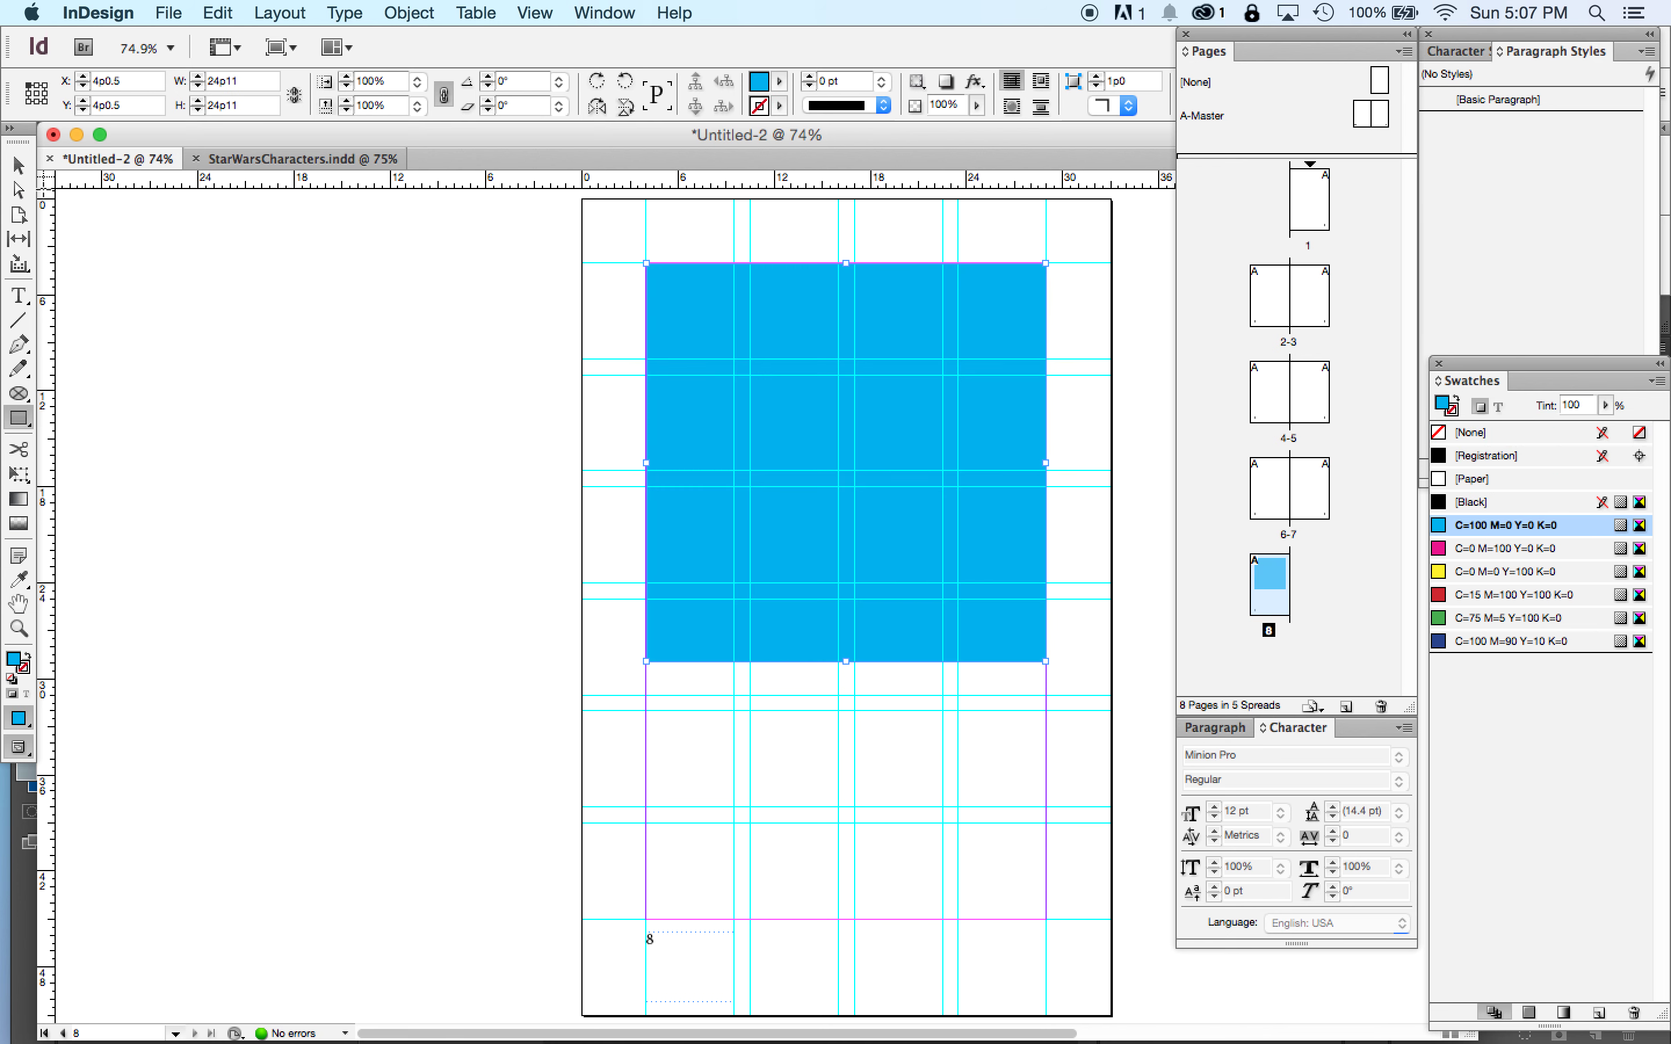
{"action": "left_click", "coordinate": [19, 166]}
{"action": "left_click", "coordinate": [303, 496]}
{"action": "scroll", "coordinate": [702, 625], "scroll_direction": "right", "scroll_amount": 10}
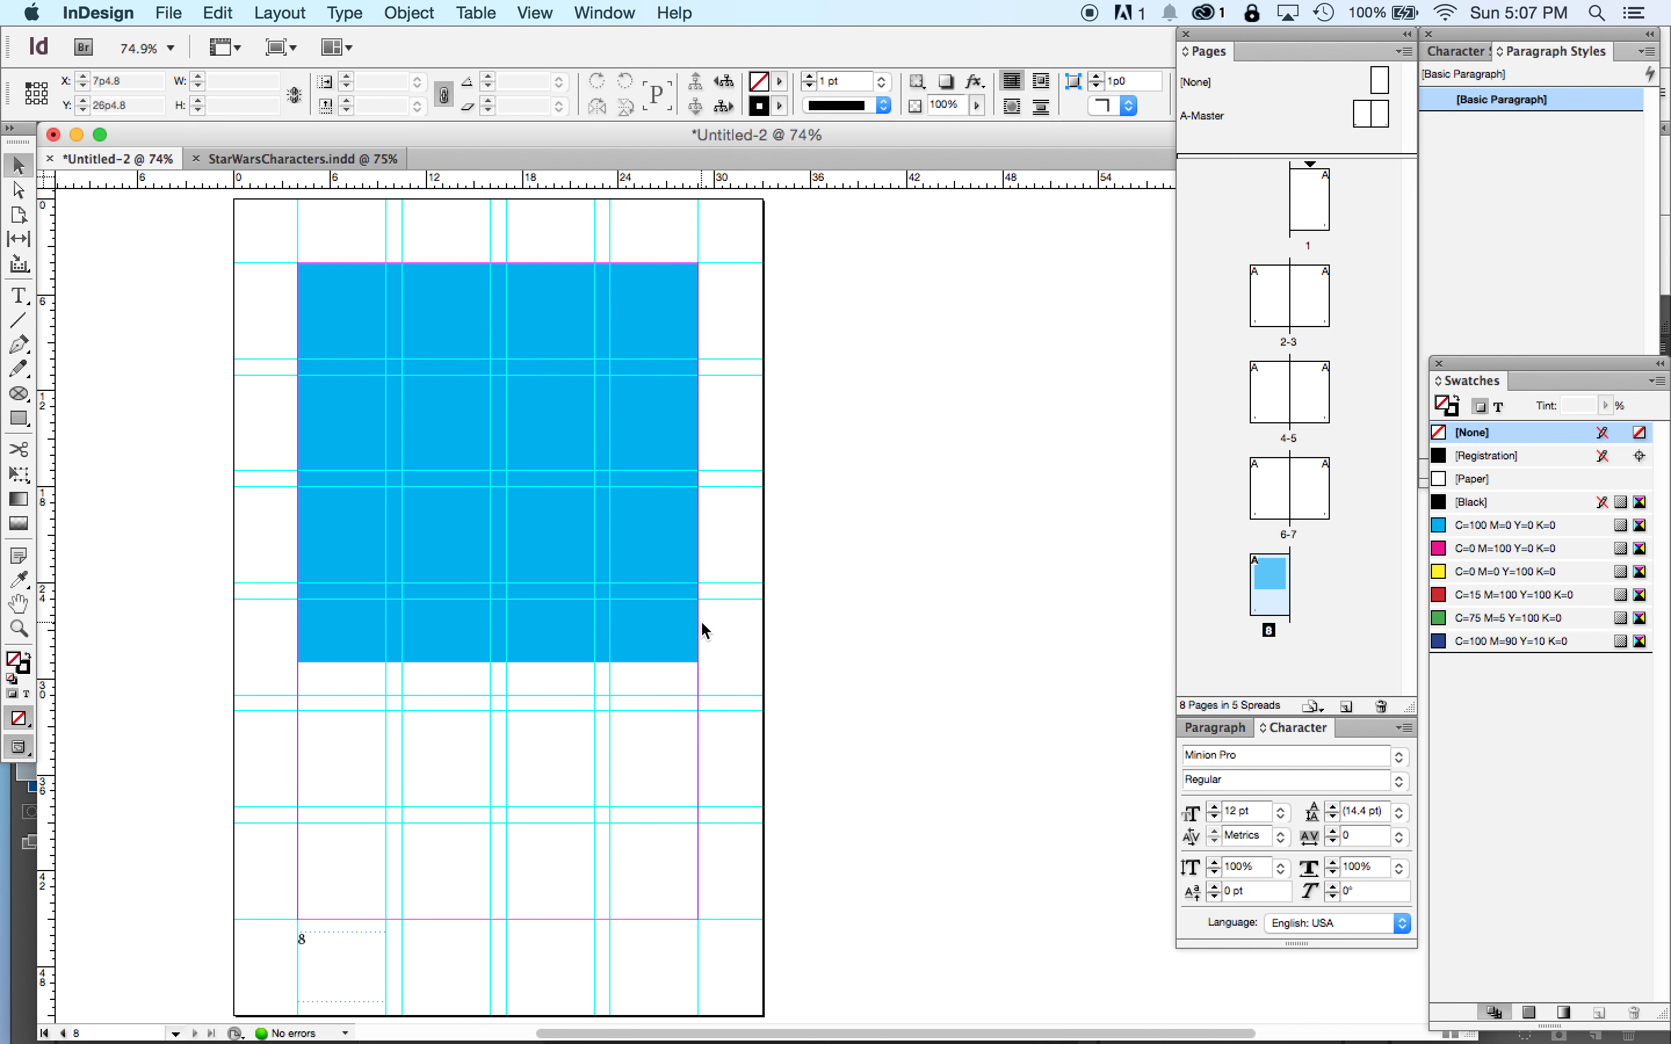
{"action": "key", "text": "super+semicolon"}
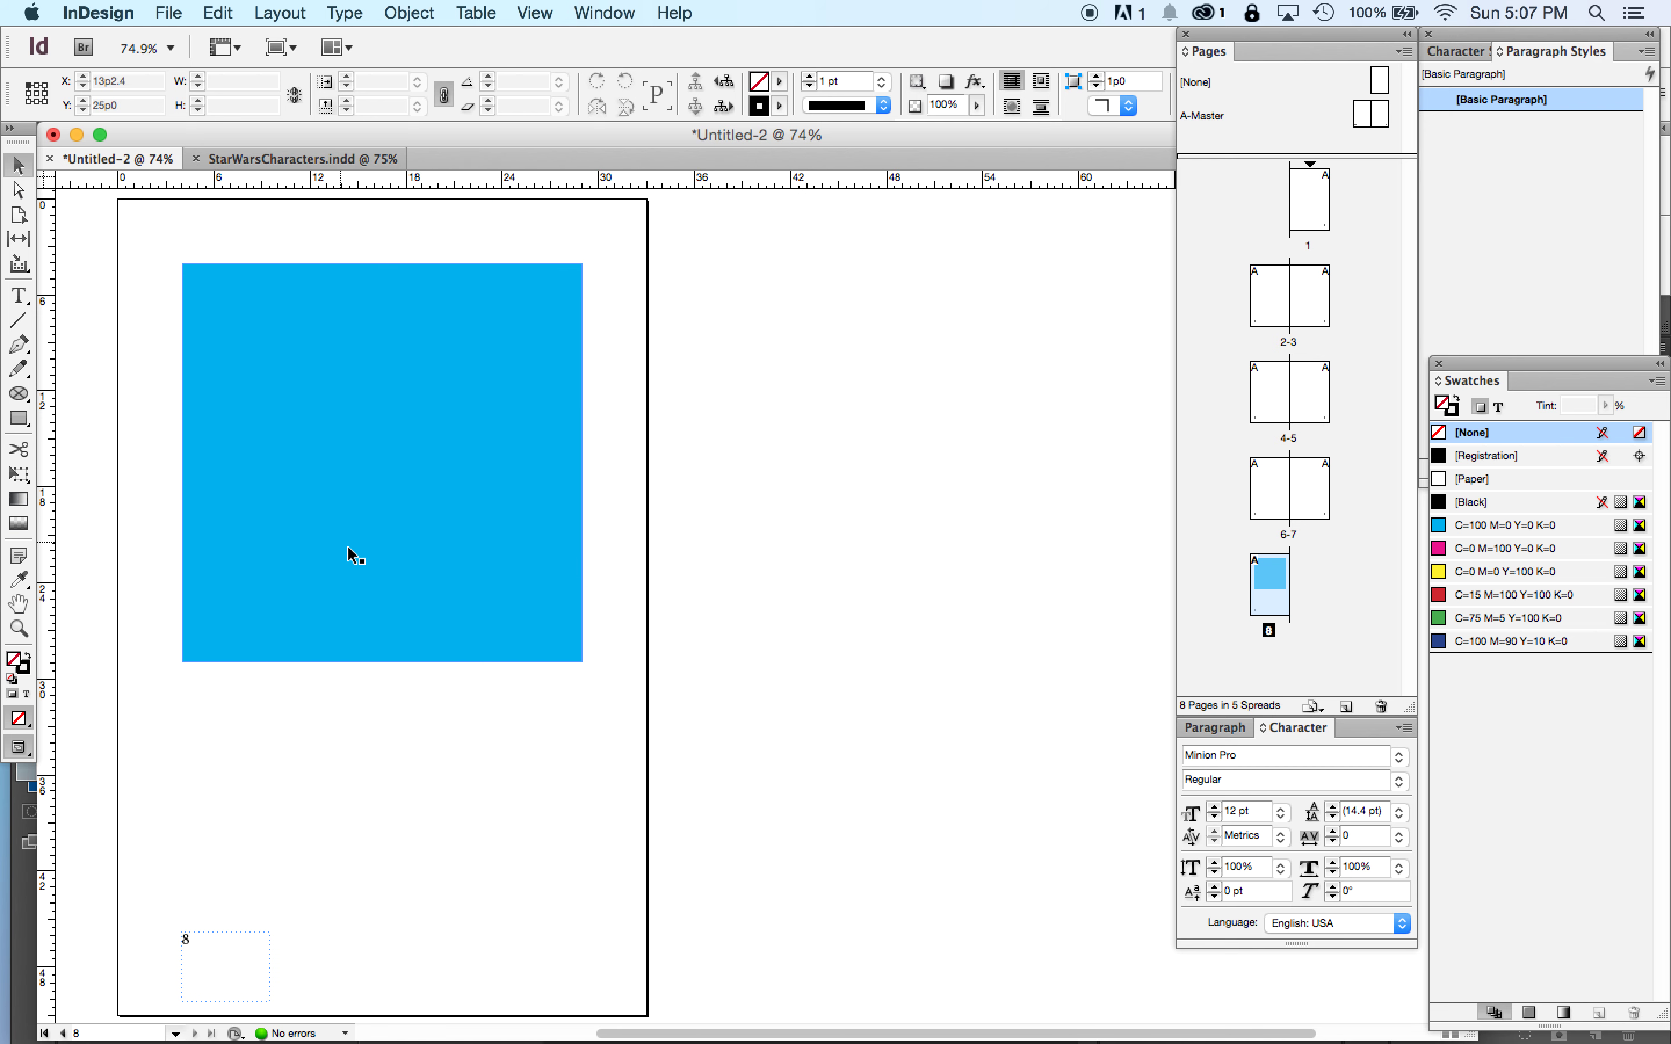
- Move the square's page 8 into the 2-3 spread, making it page 3
{"action": "double_click", "coordinate": [1274, 509]}
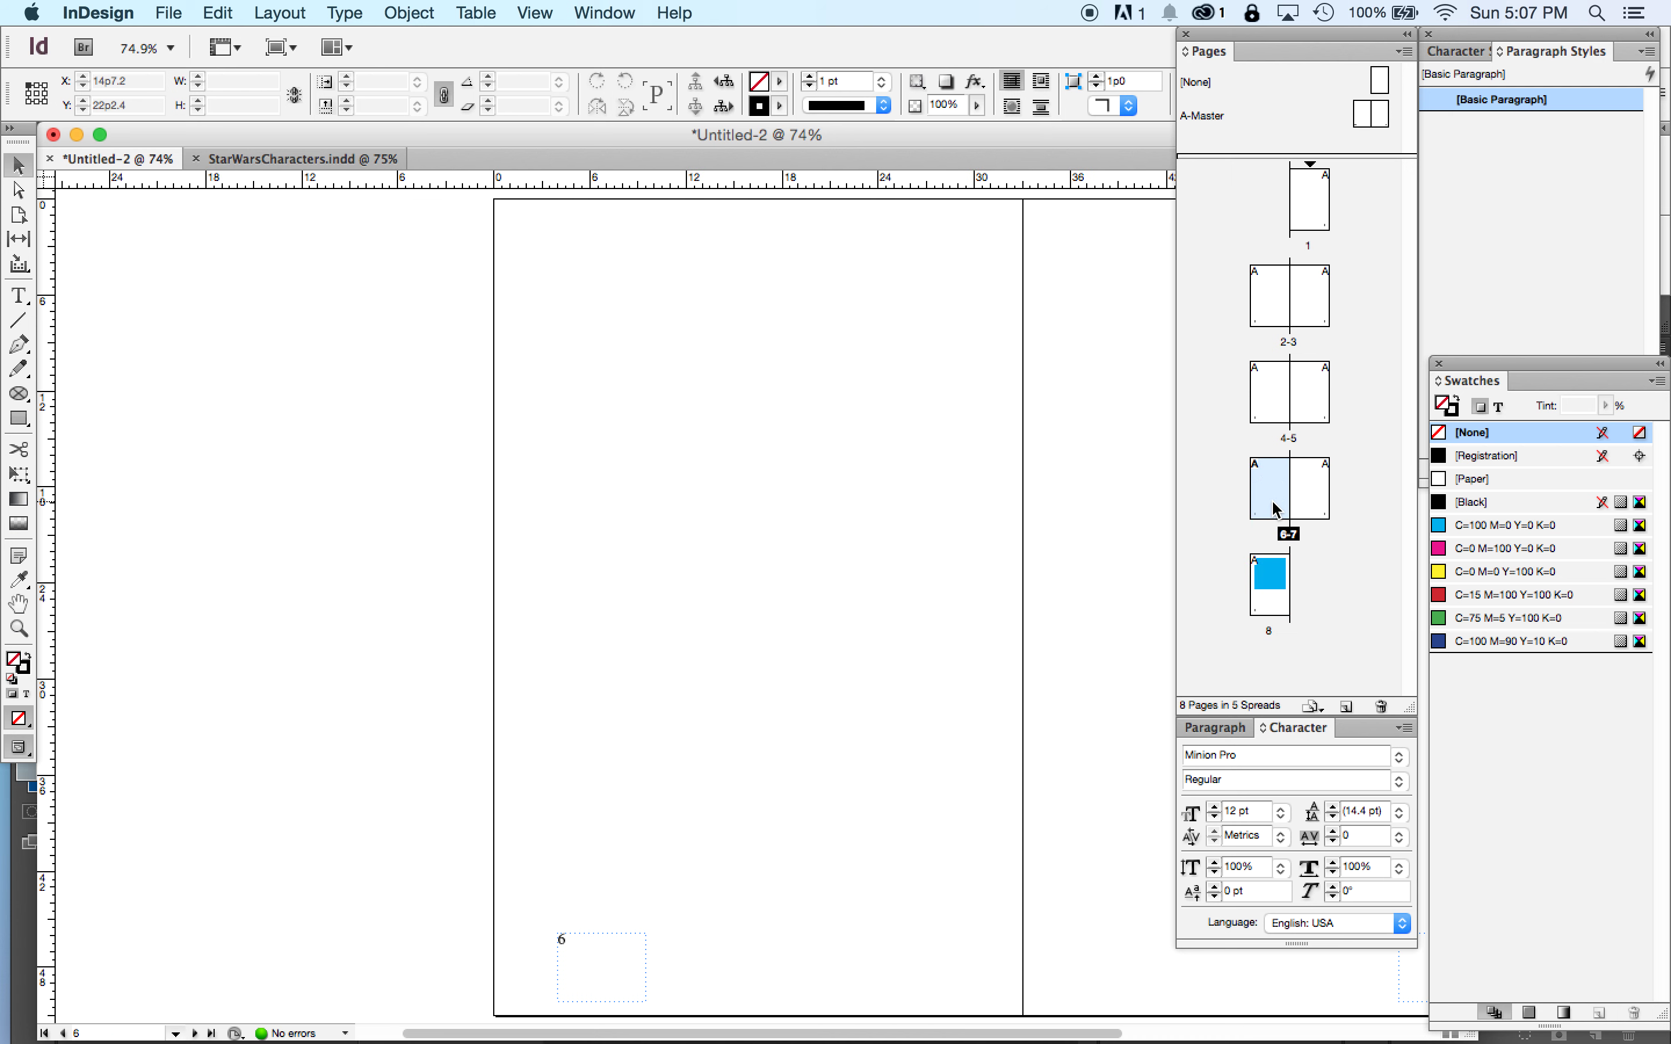
{"action": "double_click", "coordinate": [1277, 407]}
{"action": "double_click", "coordinate": [1280, 289]}
{"action": "left_click", "coordinate": [1268, 587]}
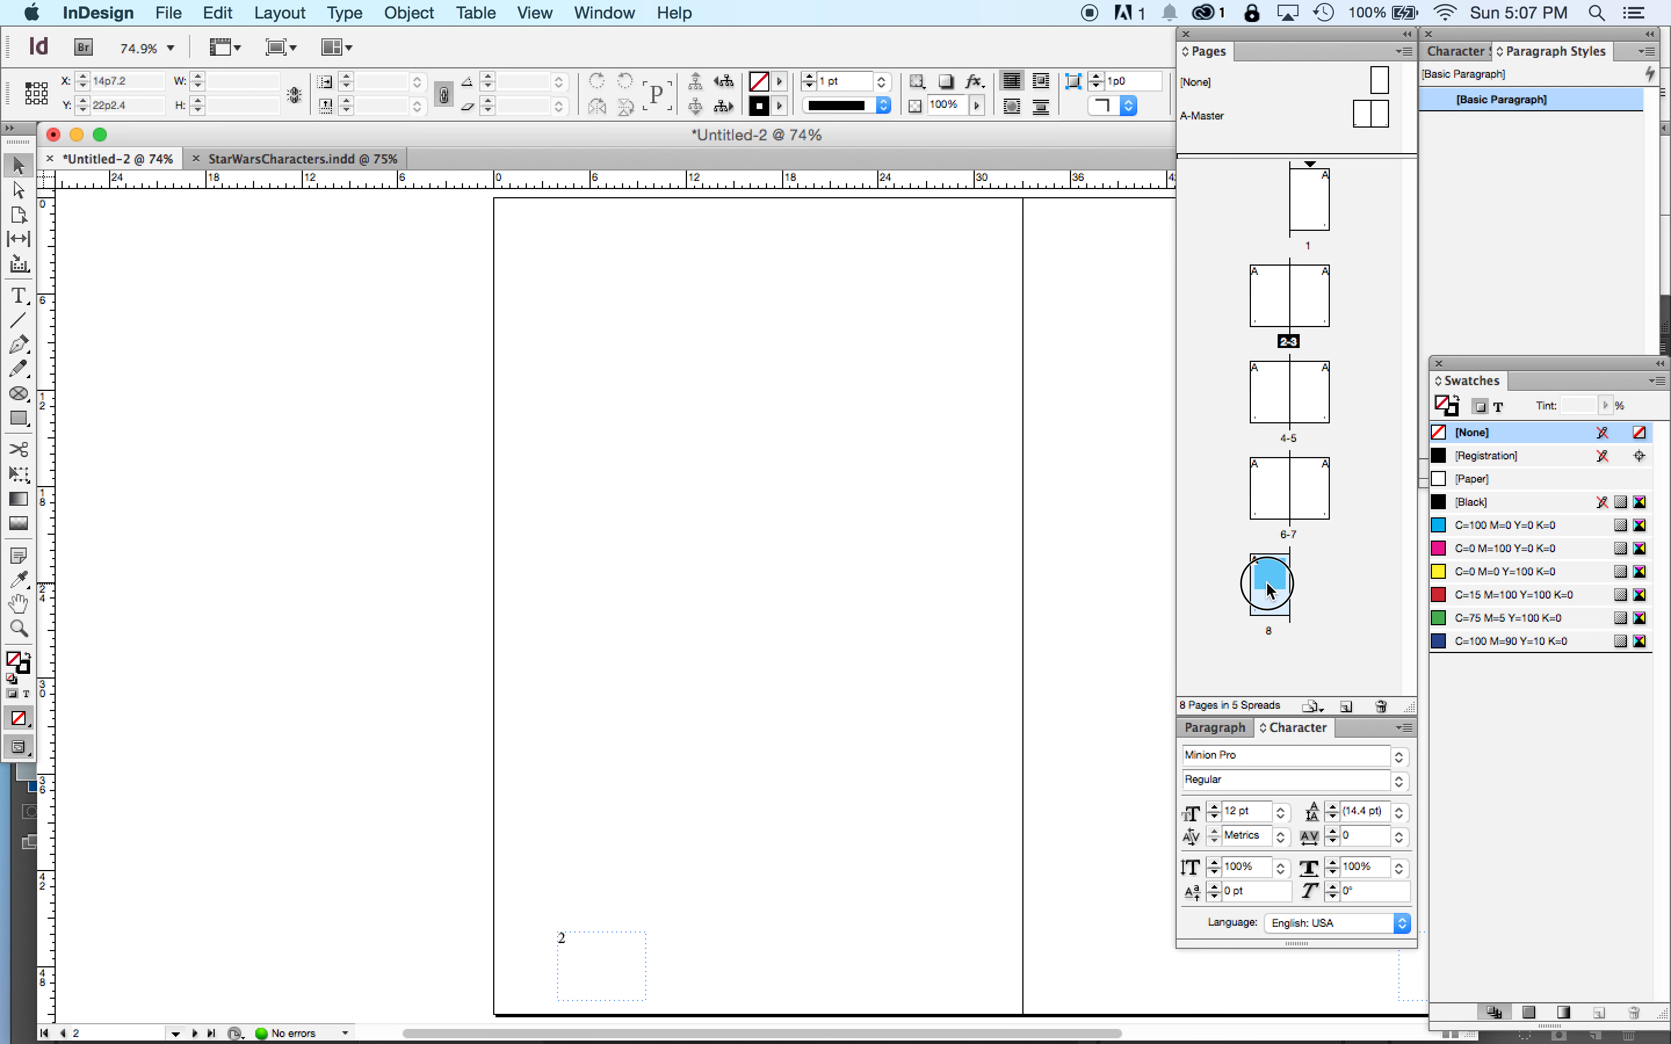
{"action": "mouse_move", "coordinate": [1269, 587]}
{"action": "left_mouse_down"}
{"action": "mouse_move", "coordinate": [1283, 287]}
{"action": "mouse_move", "coordinate": [1289, 487]}
{"action": "mouse_move", "coordinate": [1304, 387]}
{"action": "mouse_move", "coordinate": [1282, 606]}
{"action": "mouse_move", "coordinate": [1271, 594]}
{"action": "left_mouse_up"}
{"action": "double_click", "coordinate": [1270, 599]}
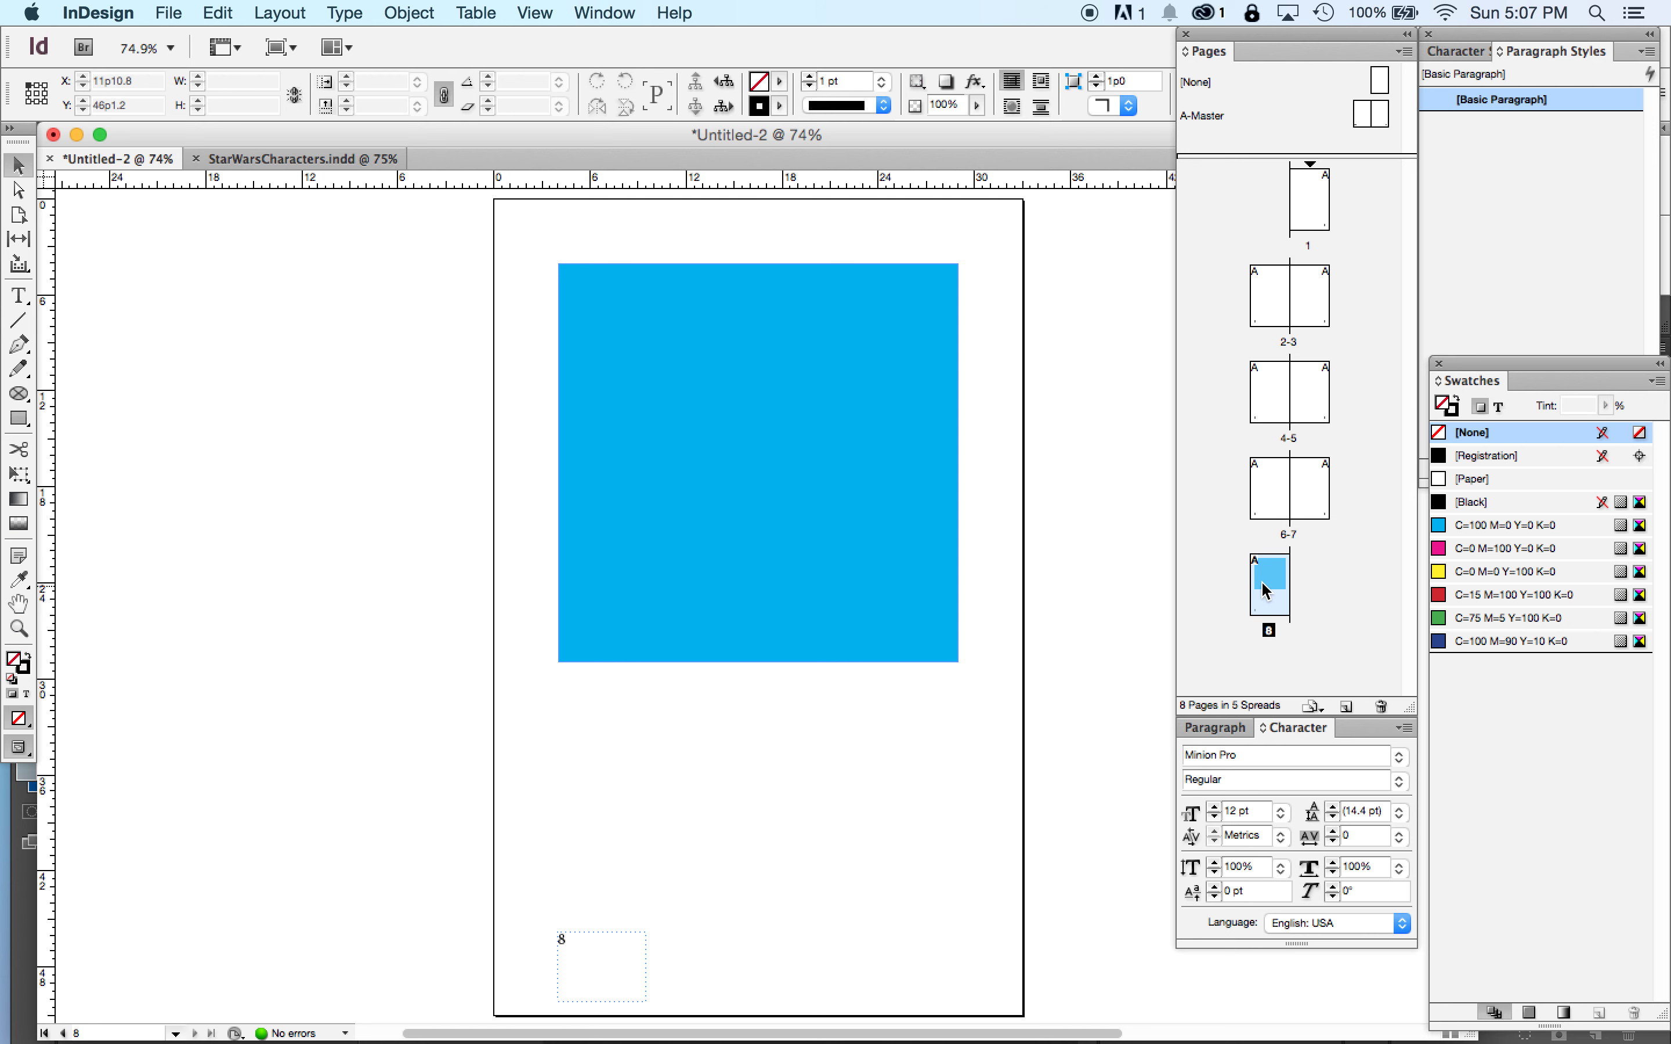
{"action": "left_click_drag", "start_coordinate": [1269, 593], "coordinate": [1300, 309]}
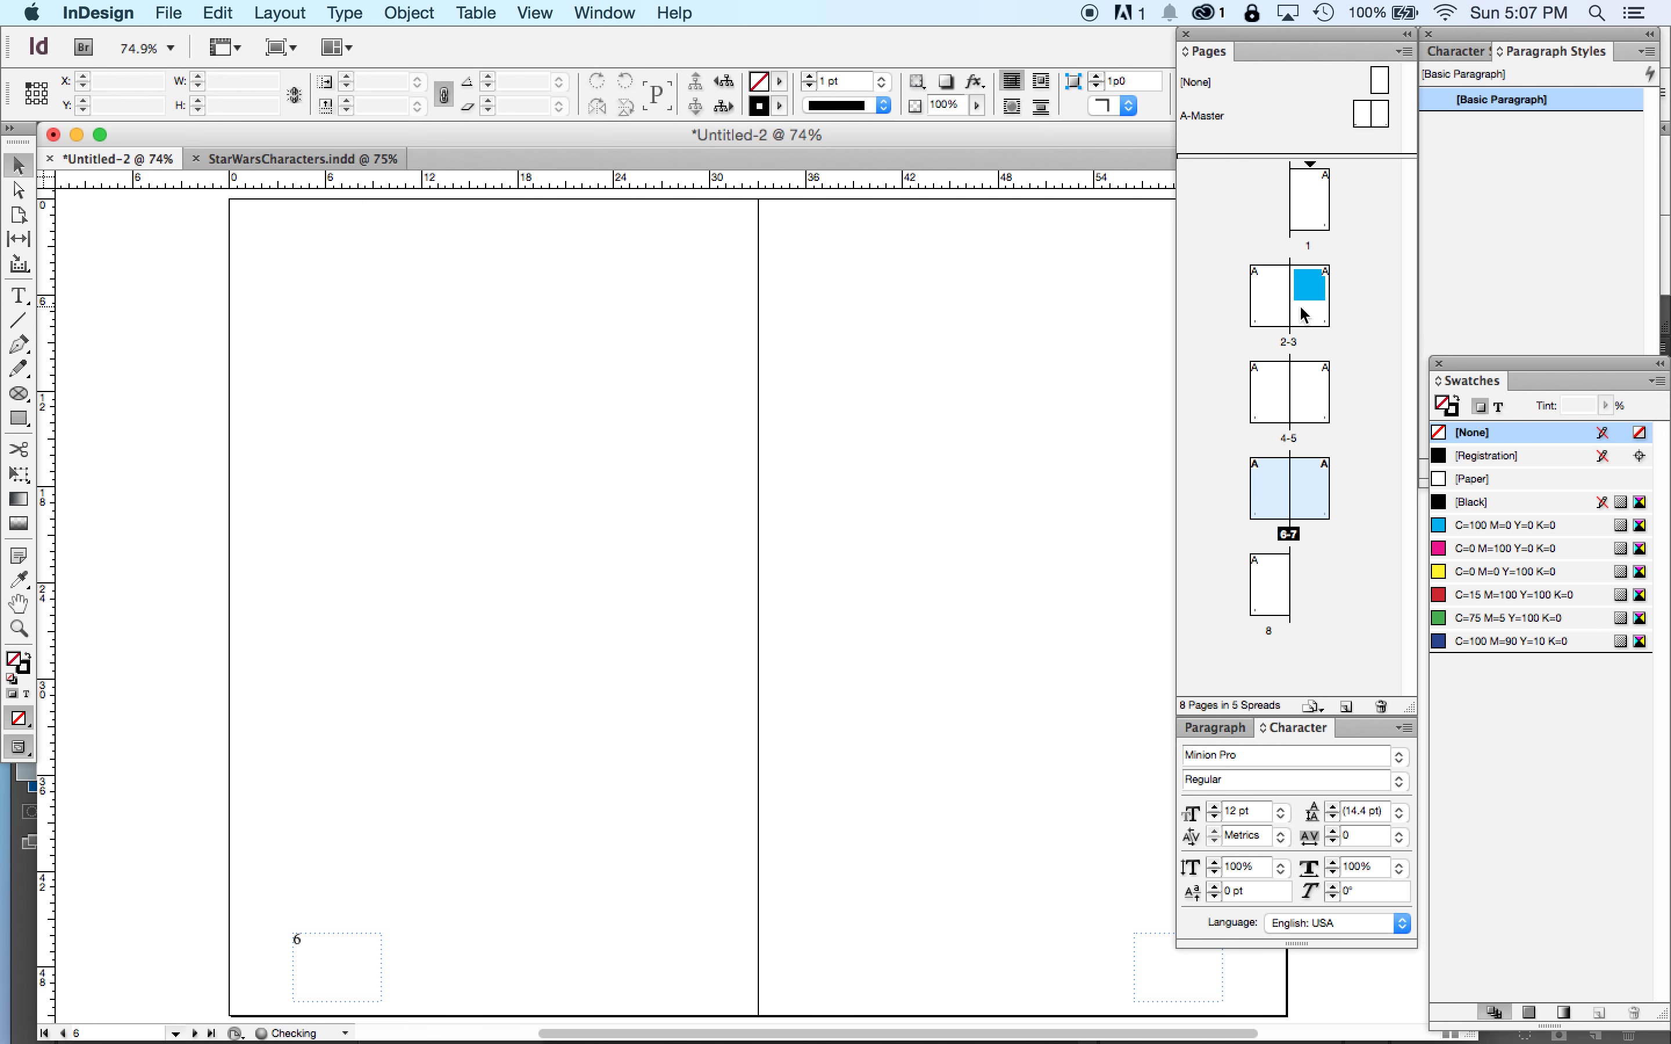
{"action": "double_click", "coordinate": [1266, 307]}
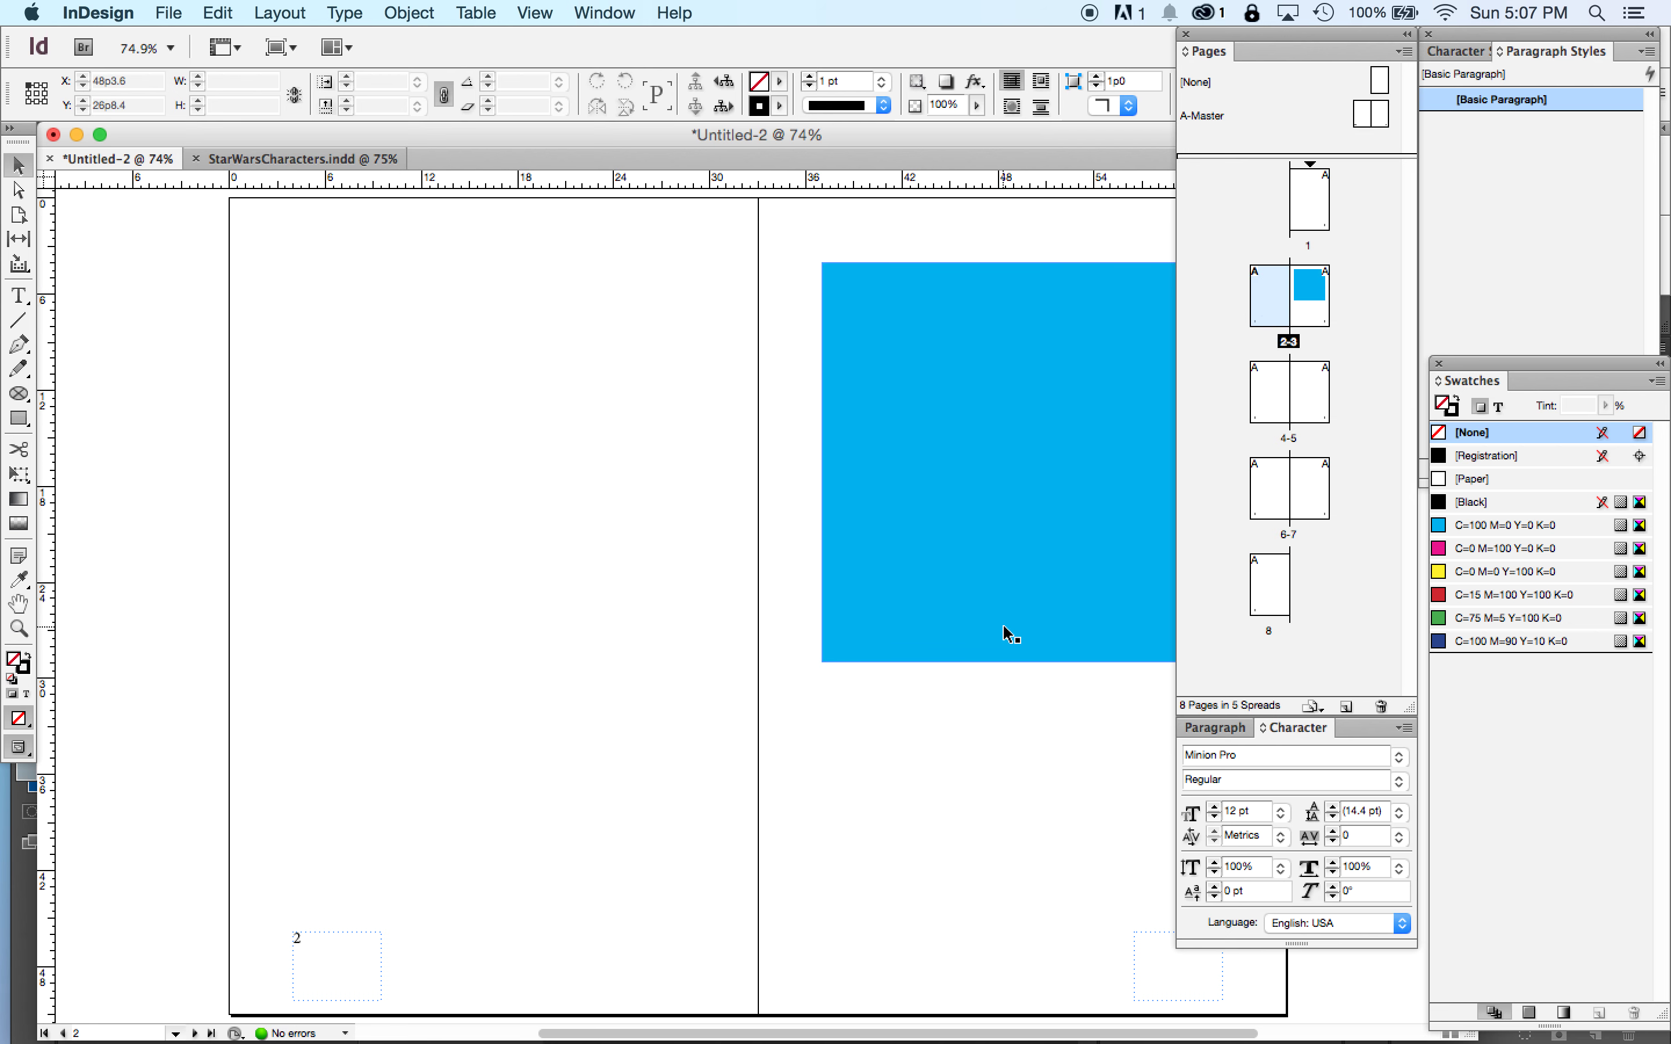
- Move the square page into the 6-7 spread, then back to page 8
{"action": "scroll", "coordinate": [1003, 623], "scroll_direction": "right", "scroll_amount": 5}
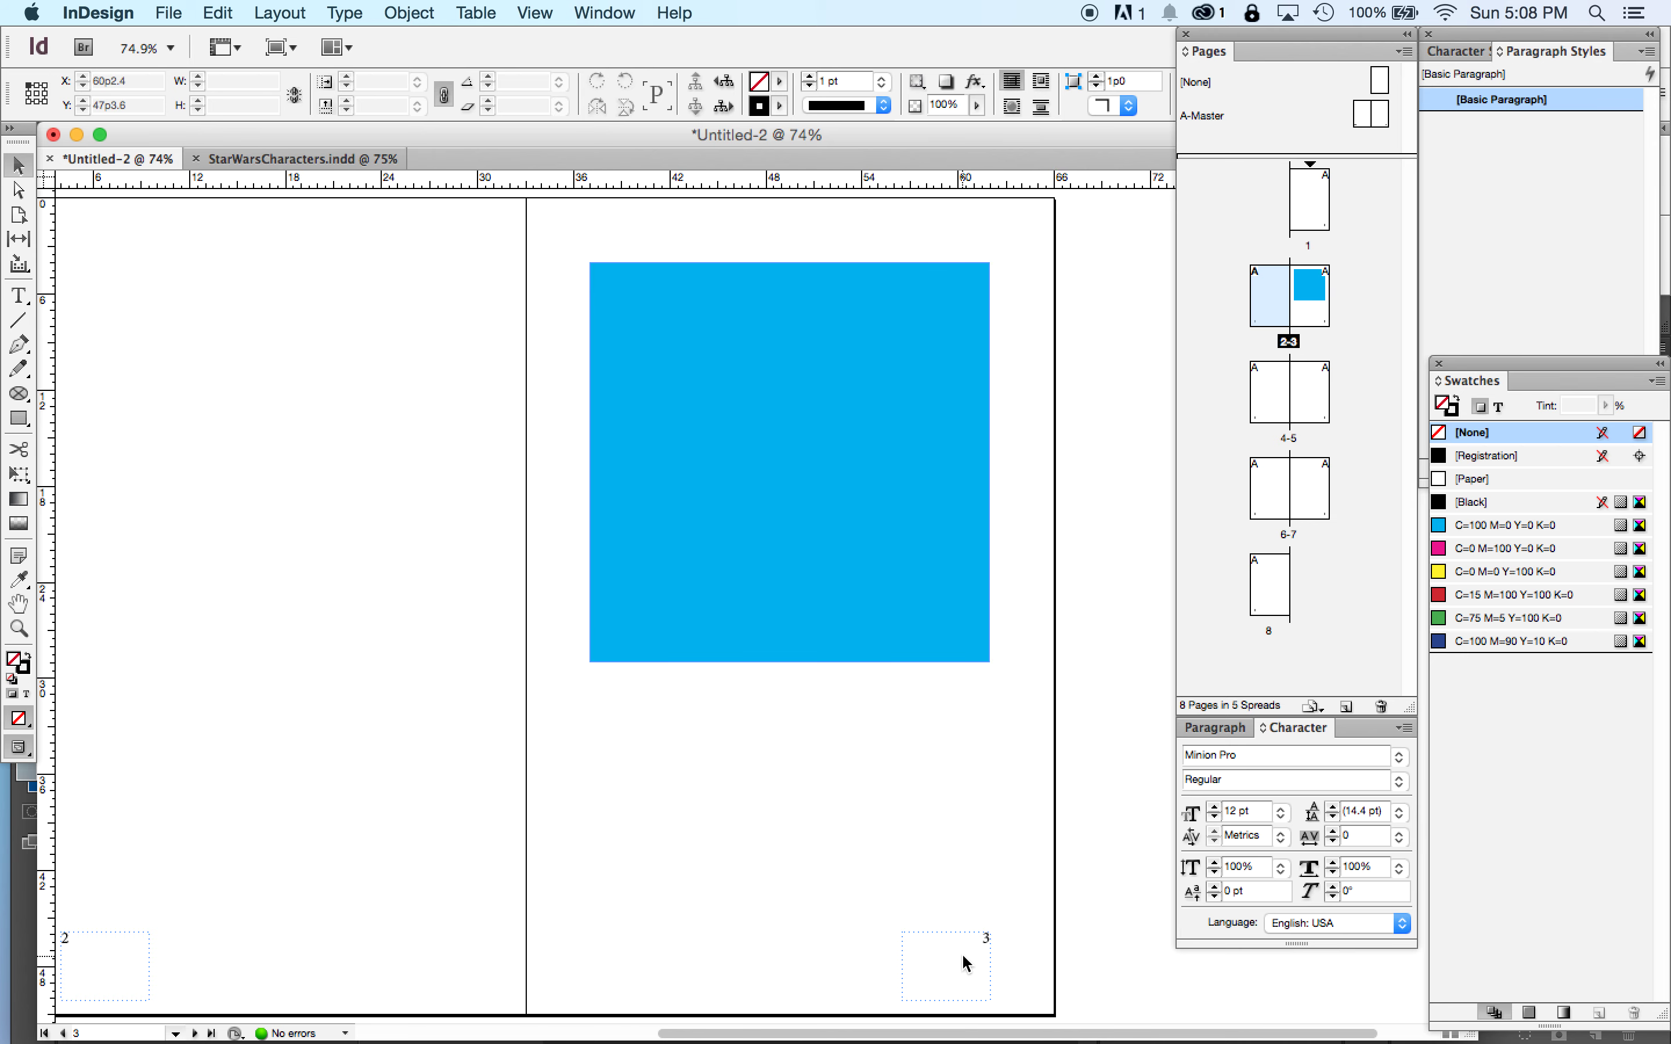
{"action": "left_click_drag", "start_coordinate": [1309, 283], "coordinate": [1276, 487]}
{"action": "double_click", "coordinate": [1274, 490]}
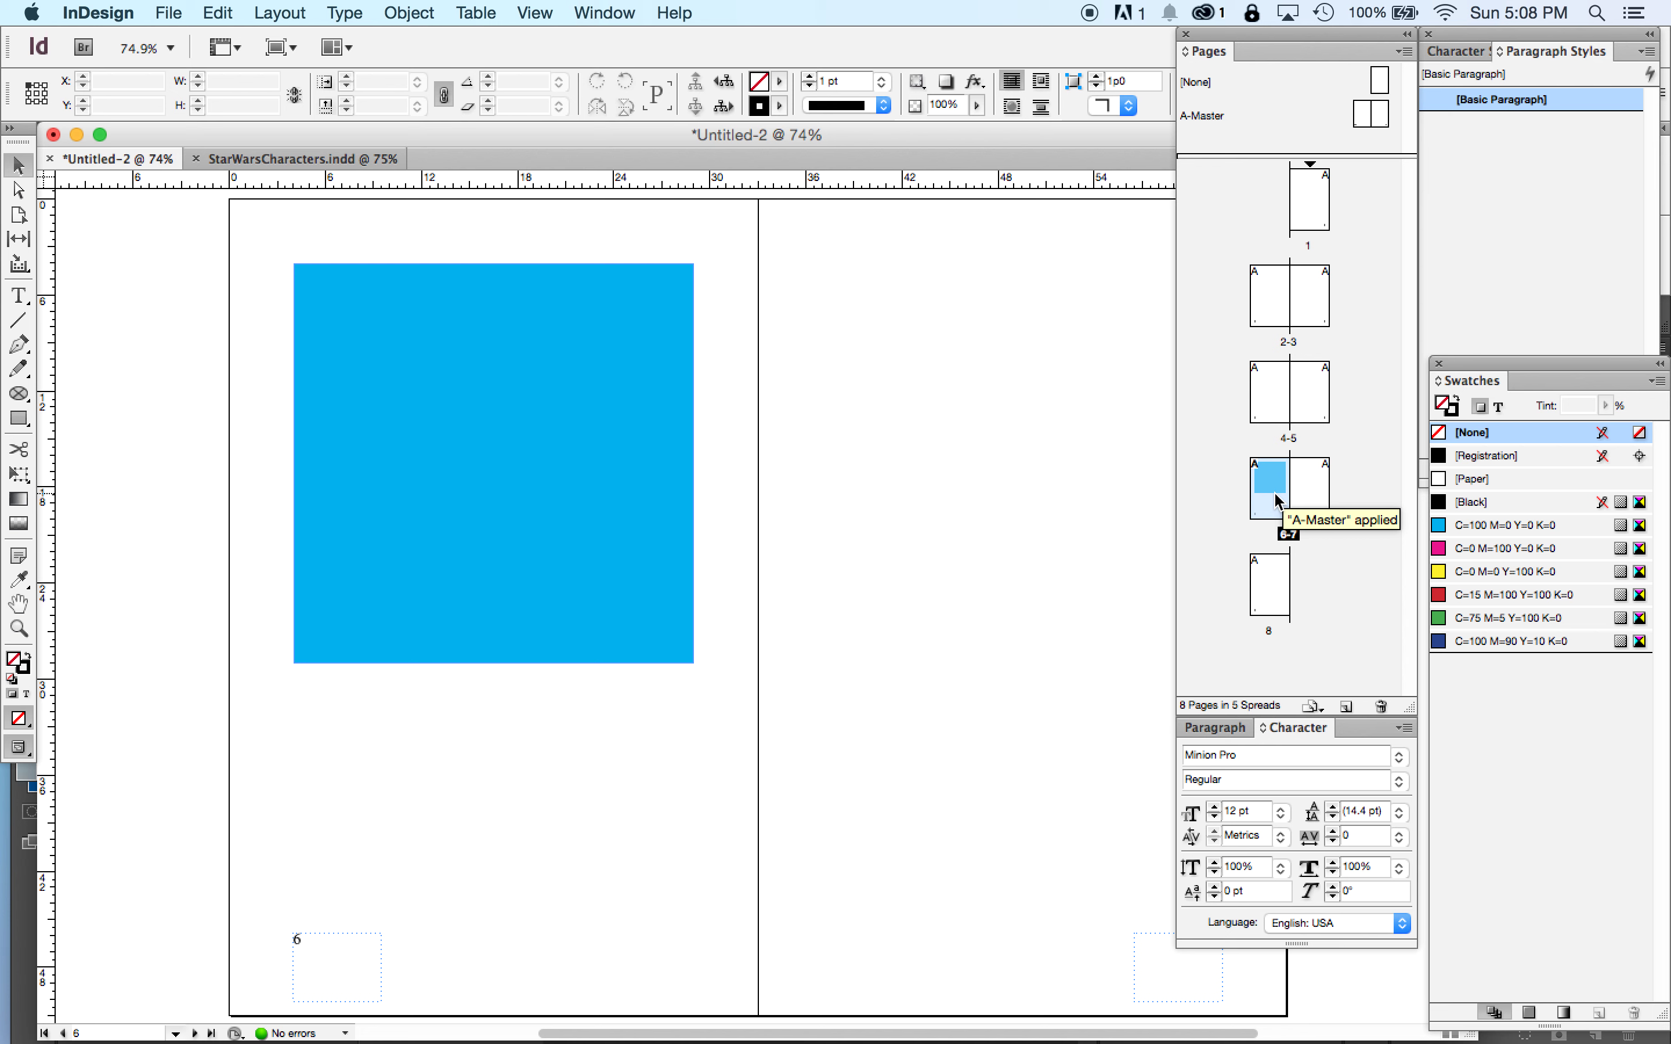
{"action": "left_click_drag", "start_coordinate": [1276, 500], "coordinate": [1302, 581]}
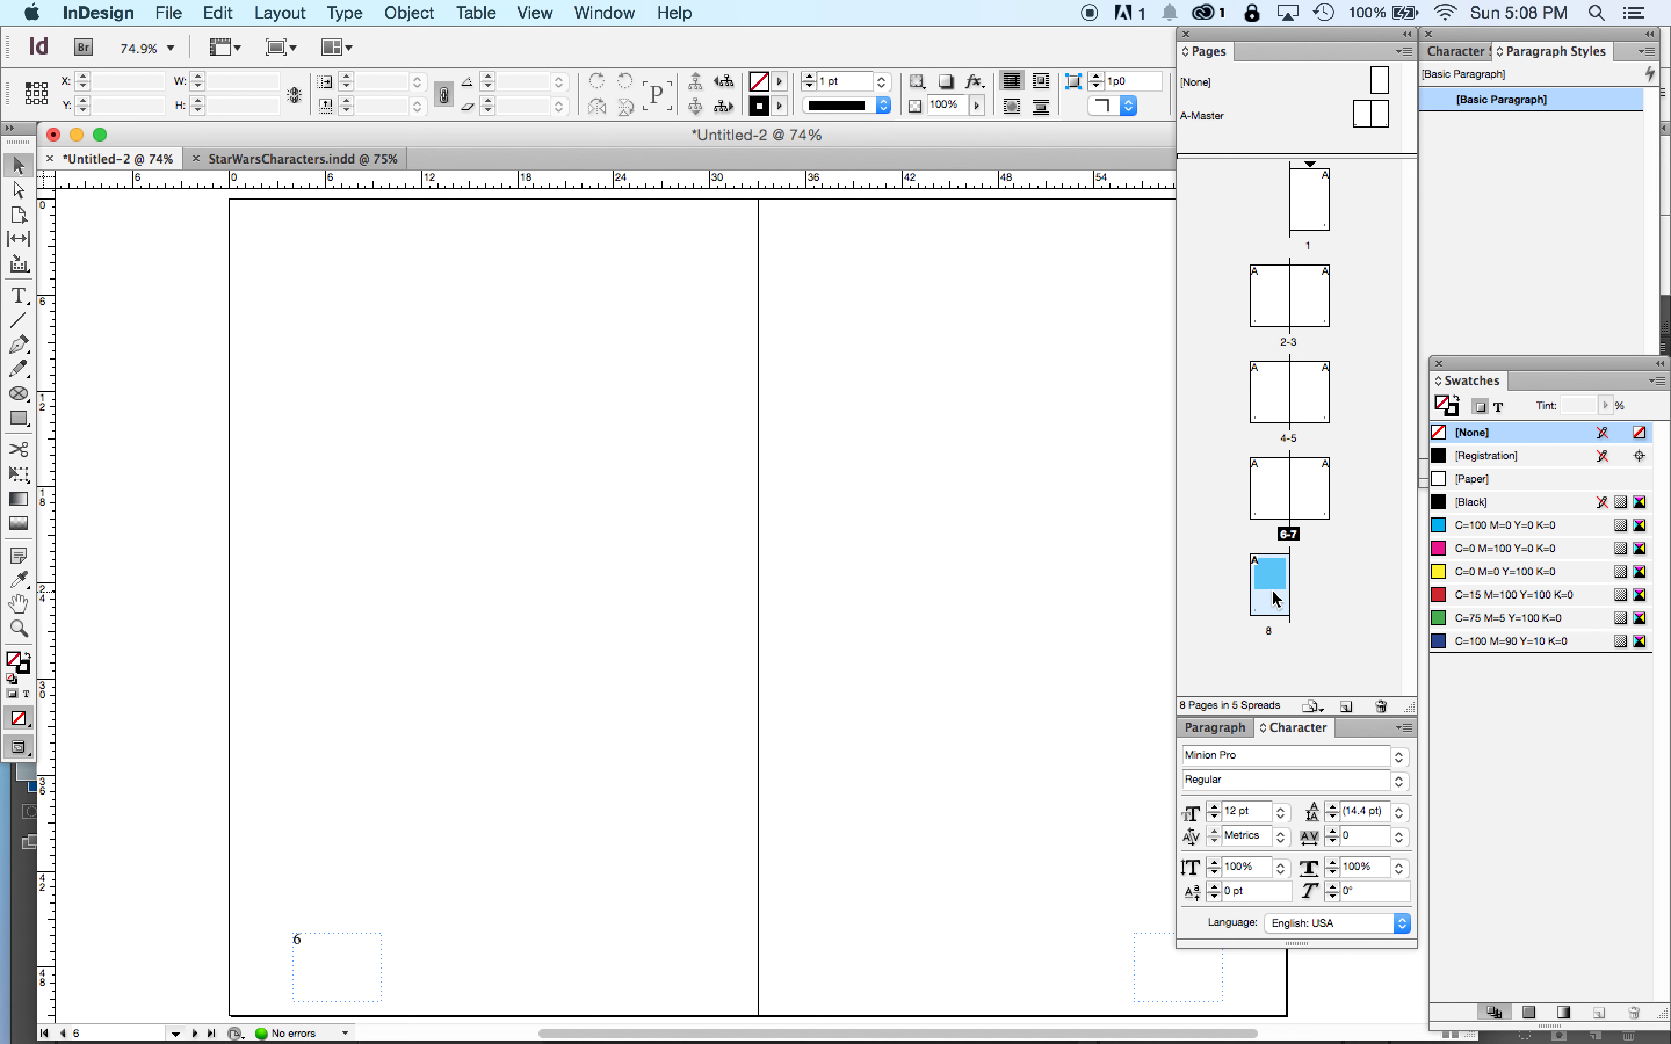
{"action": "double_click", "coordinate": [1355, 117]}
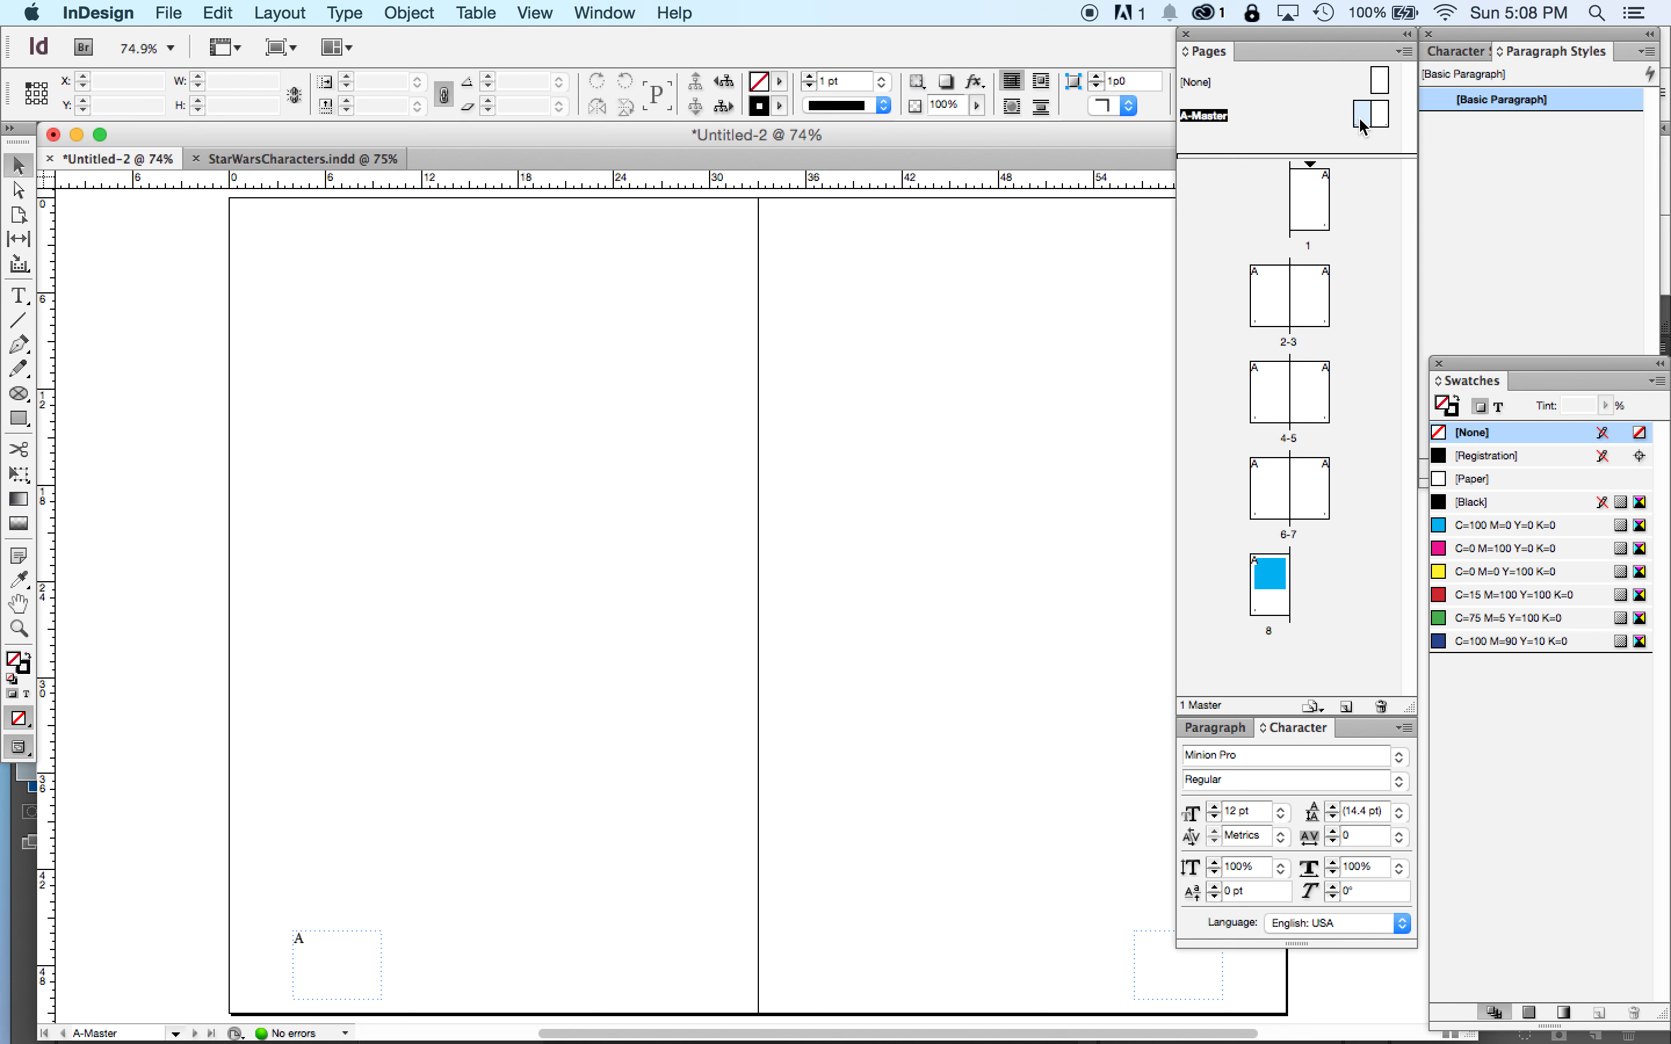
- Show the guides again with Cmd+; and pan around the layout
{"action": "key", "text": "super+semicolon"}
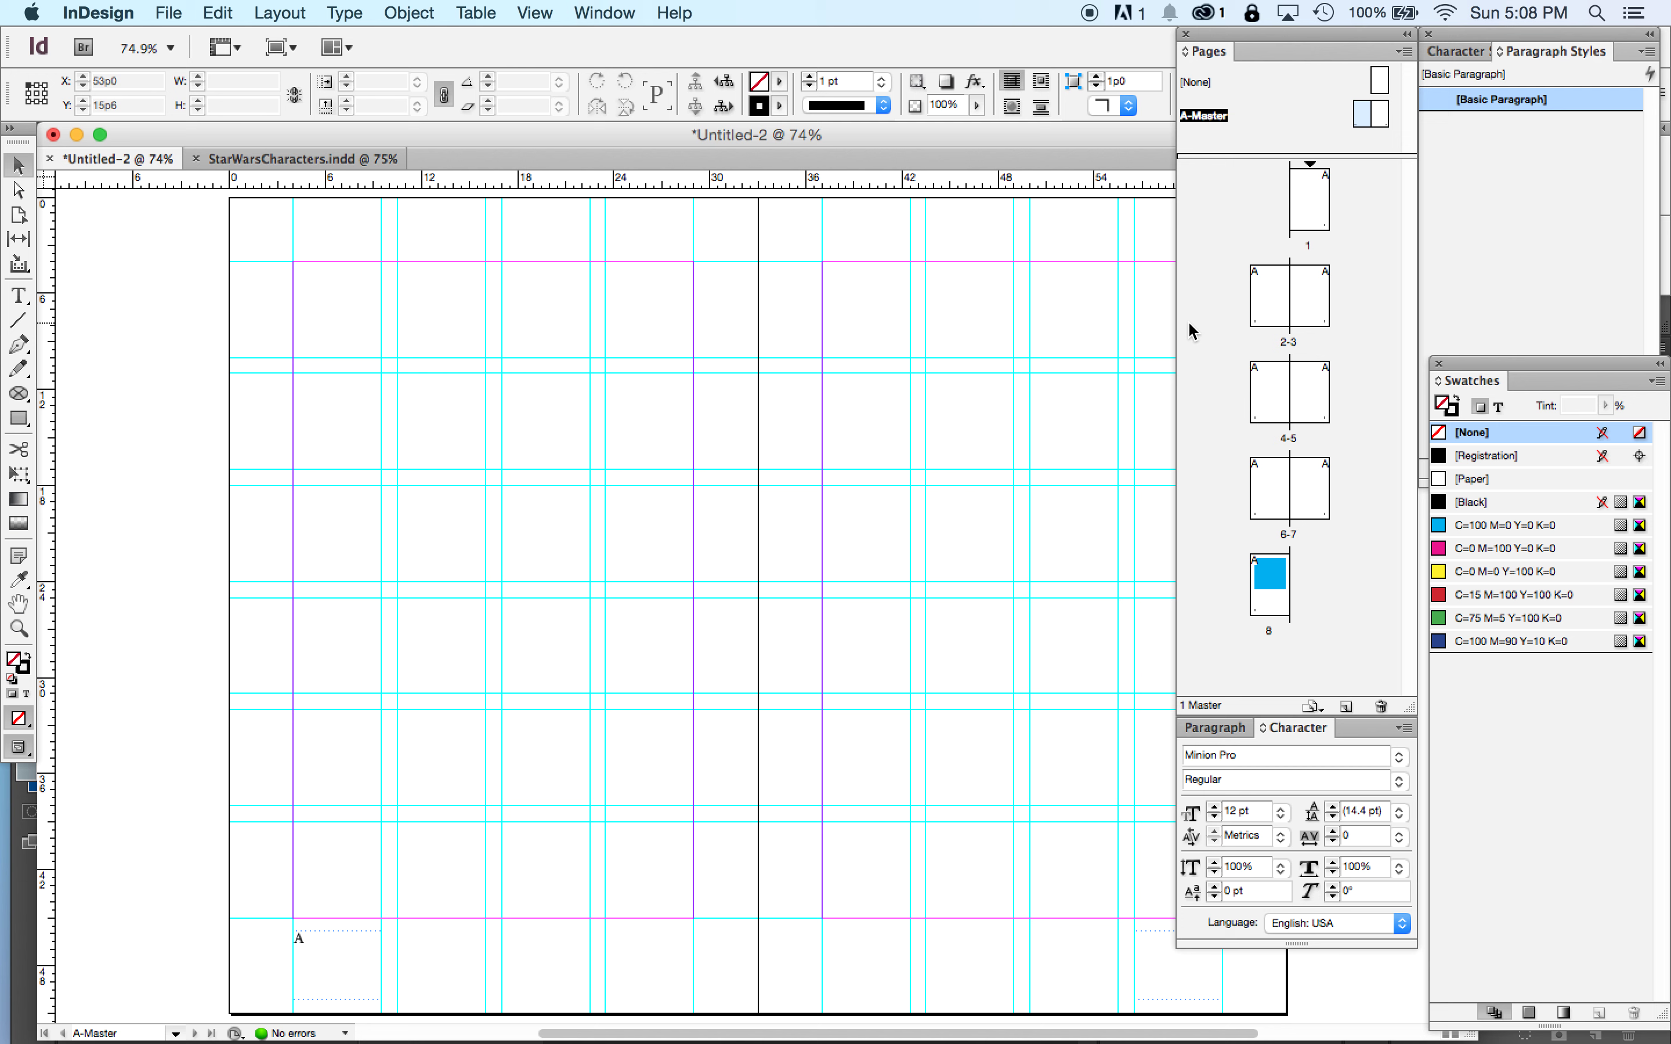
{"action": "scroll", "coordinate": [620, 608], "scroll_direction": "right", "scroll_amount": 5}
{"action": "scroll", "coordinate": [620, 608], "scroll_direction": "up", "scroll_amount": 1}
{"action": "scroll", "coordinate": [619, 606], "scroll_direction": "left", "scroll_amount": 5}
{"action": "scroll", "coordinate": [620, 605], "scroll_direction": "down", "scroll_amount": 2}
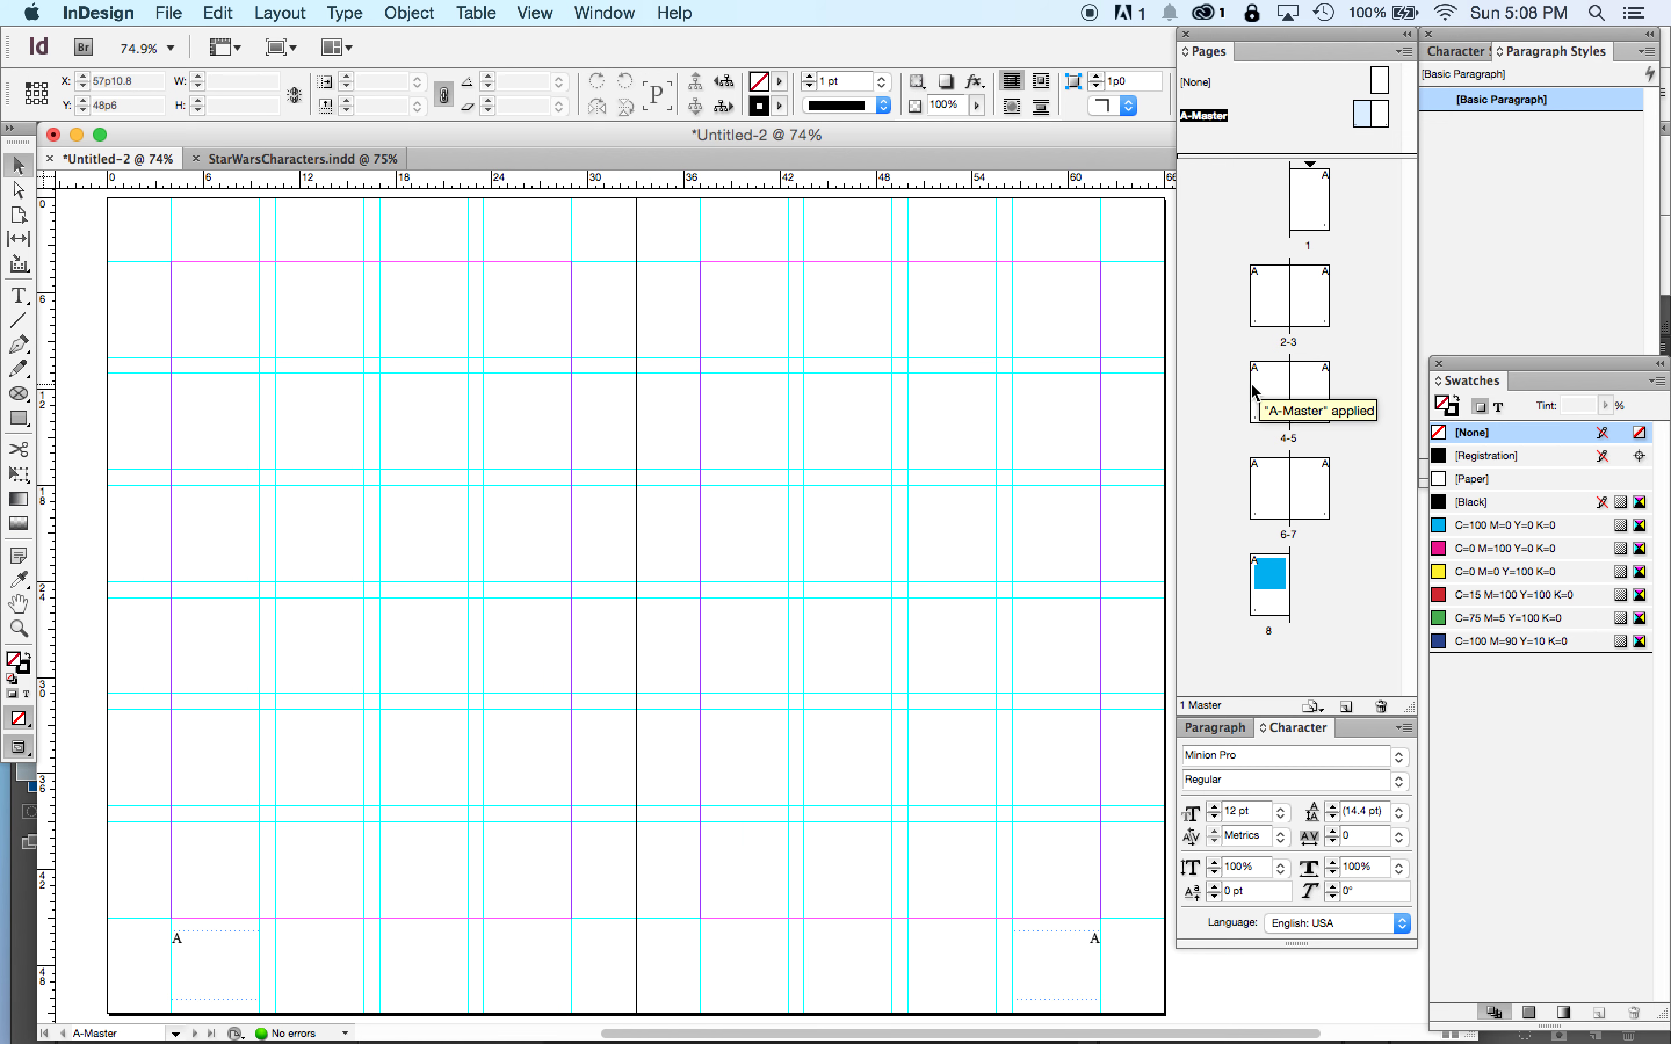
- Go through pages 1 to 5 to check each footer's automatic page number
{"action": "double_click", "coordinate": [1308, 220]}
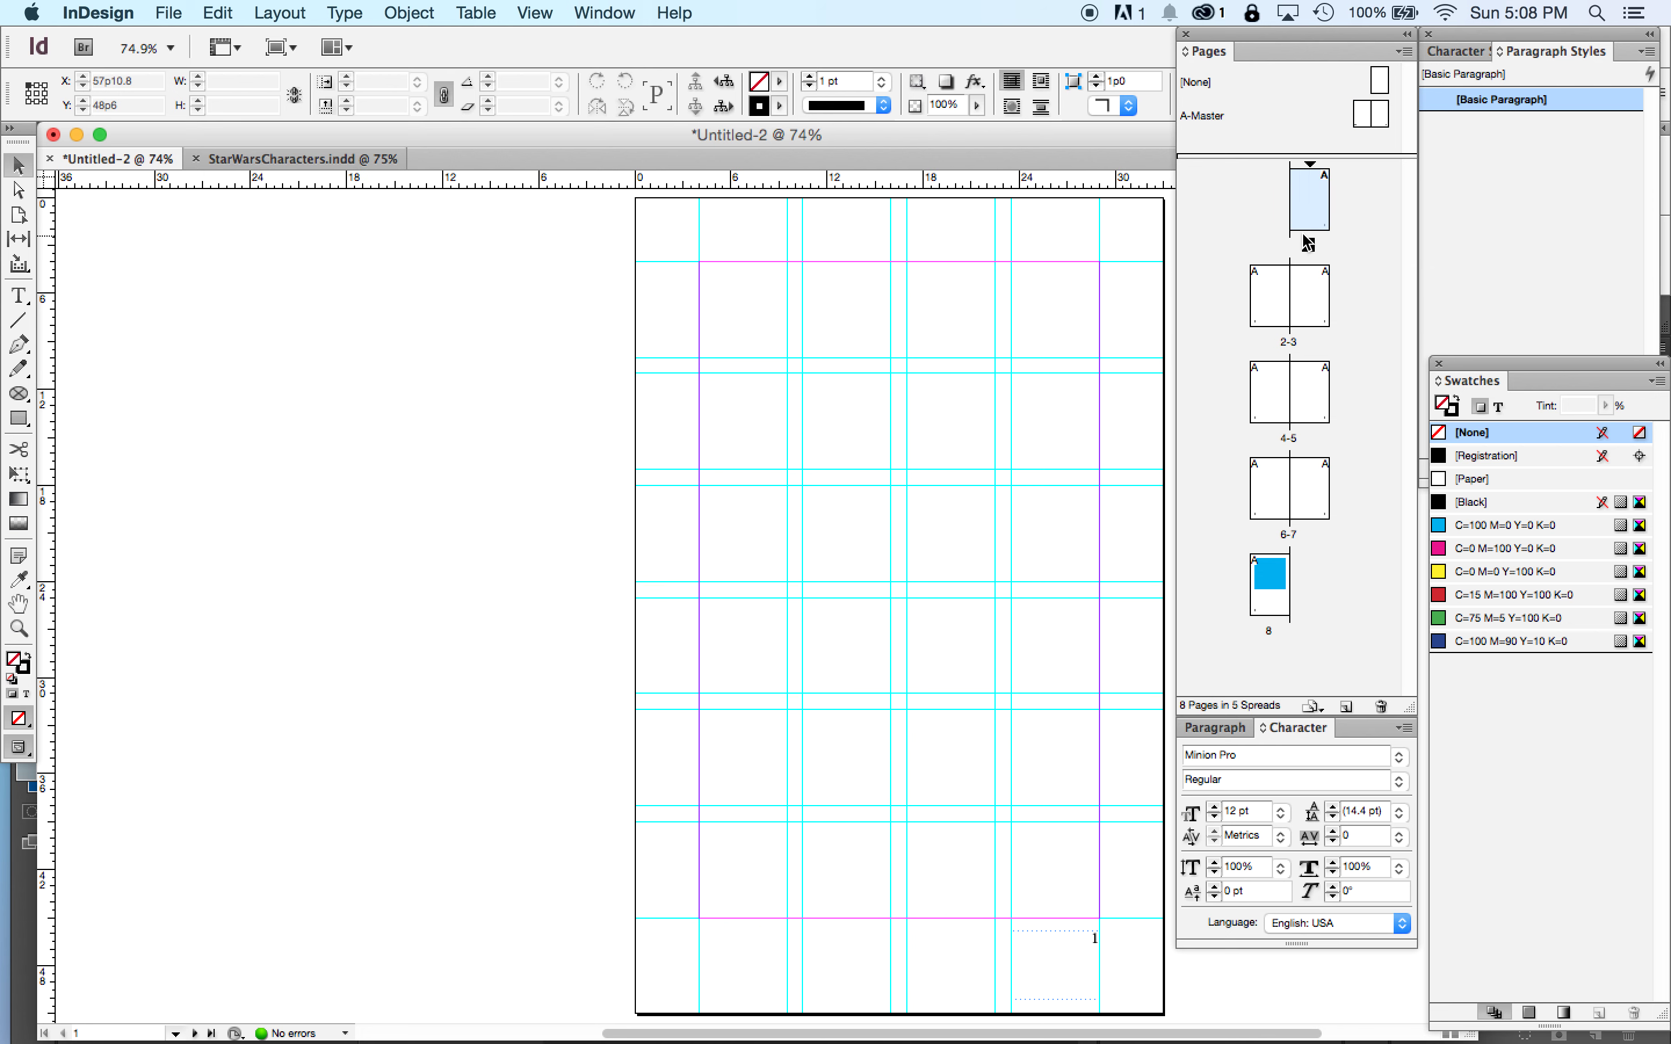
{"action": "double_click", "coordinate": [1275, 291]}
{"action": "double_click", "coordinate": [1304, 291]}
{"action": "double_click", "coordinate": [1275, 394]}
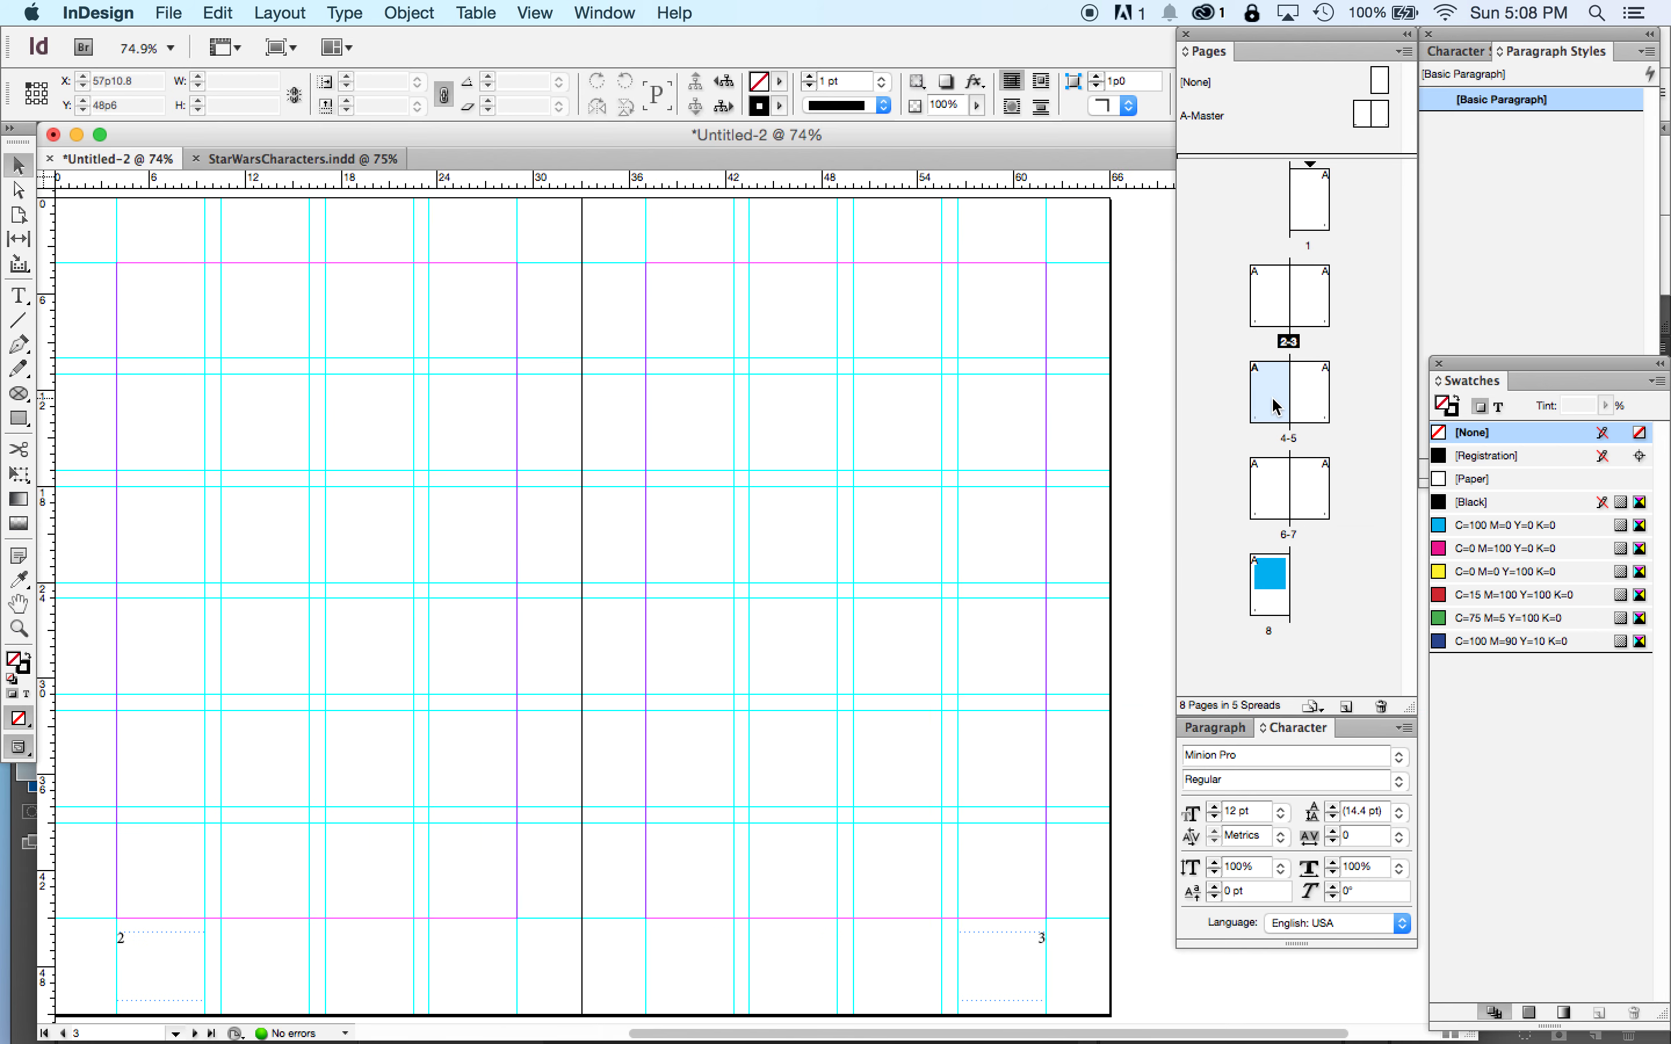
{"action": "double_click", "coordinate": [1315, 400]}
- Recheck pages 1 through 6, finishing on page 1 with its footer reading 1
{"action": "double_click", "coordinate": [1312, 223]}
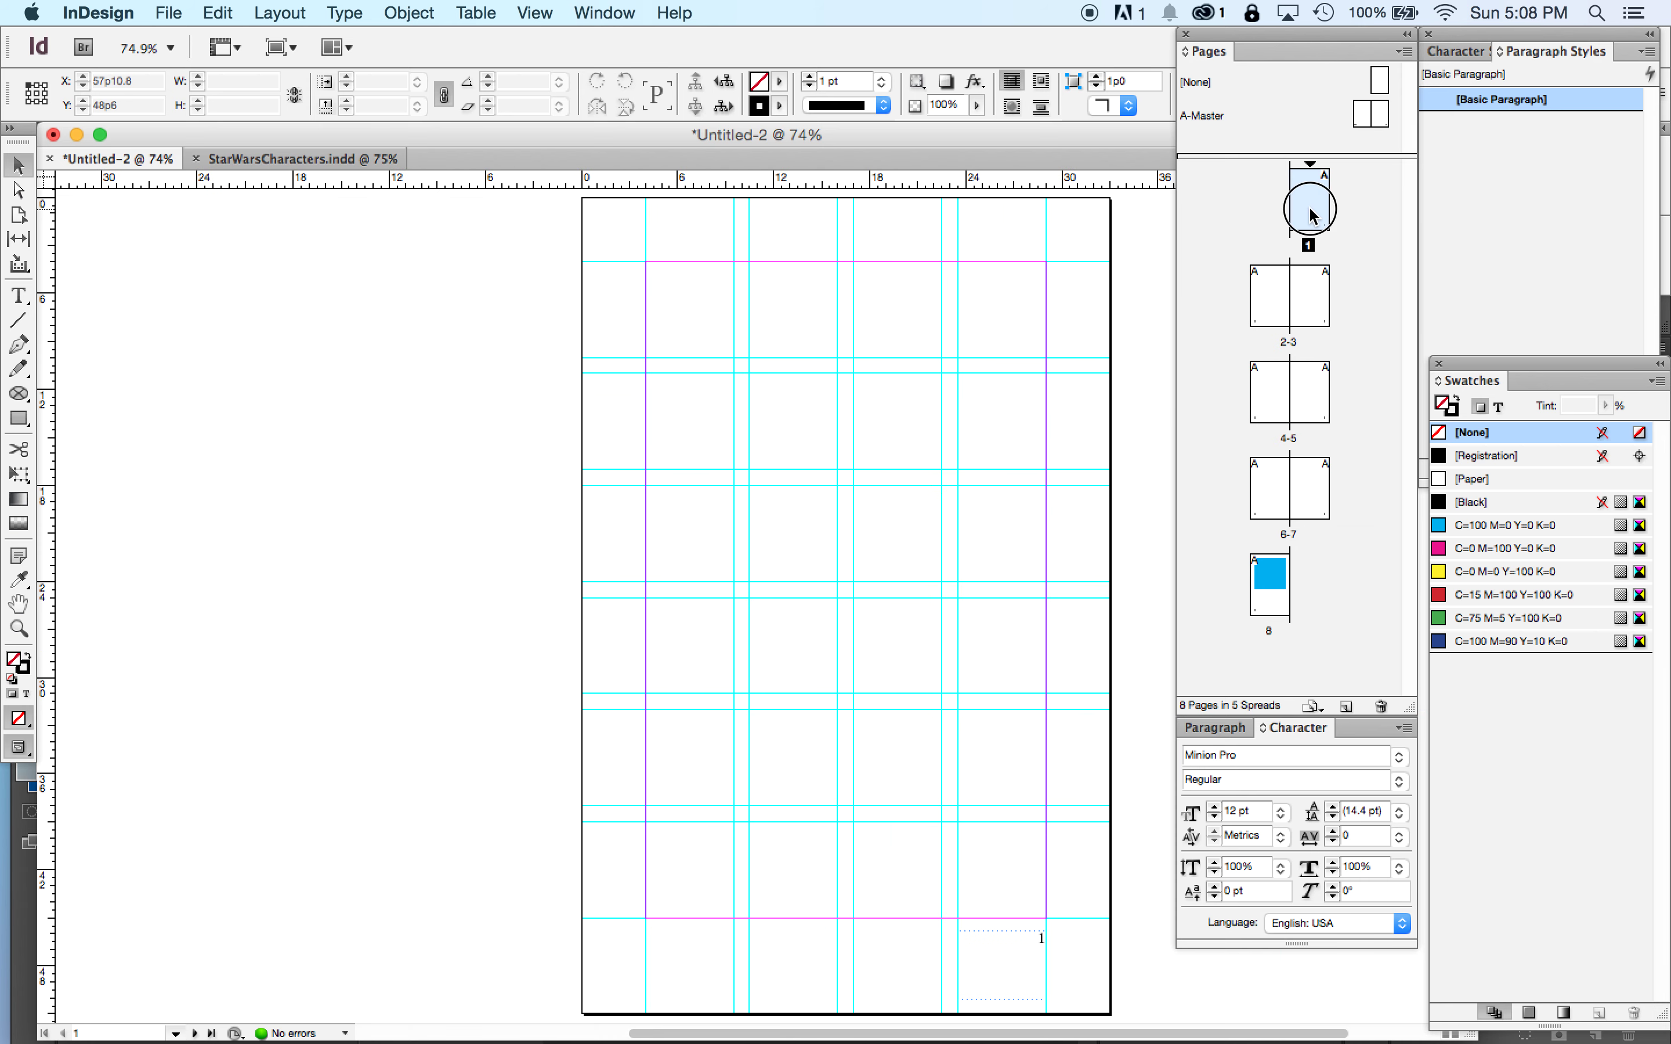
{"action": "double_click", "coordinate": [1275, 304]}
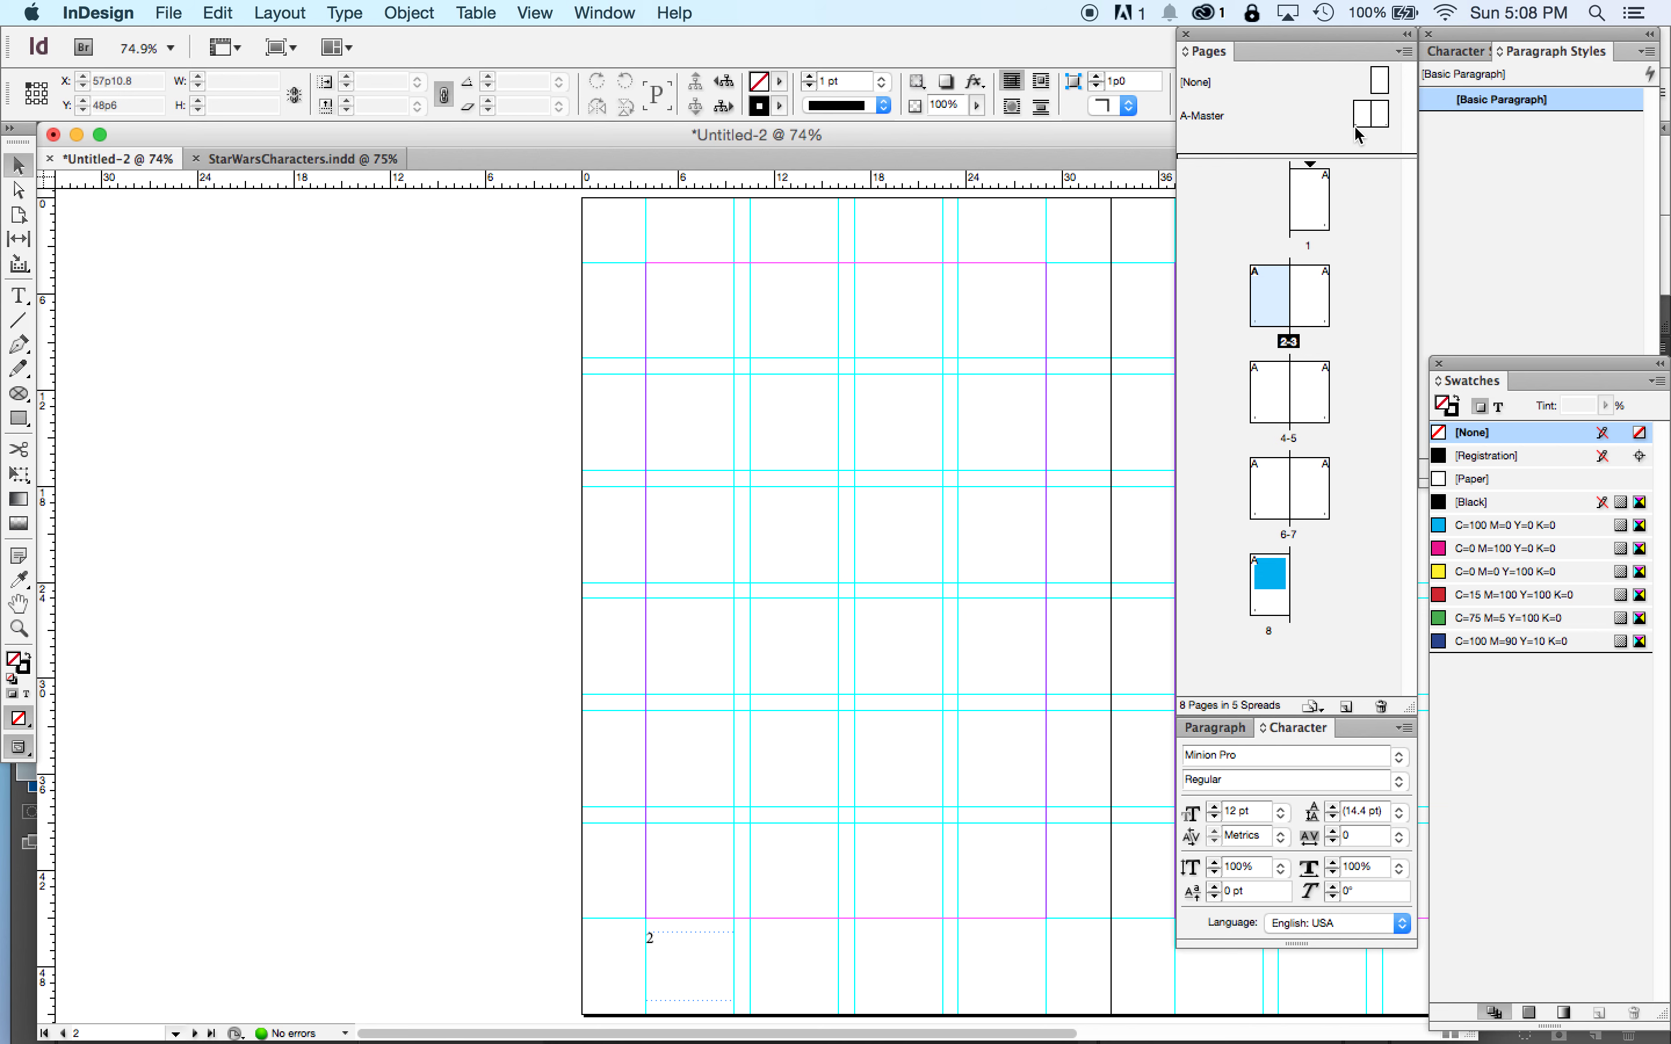
{"action": "double_click", "coordinate": [1312, 298]}
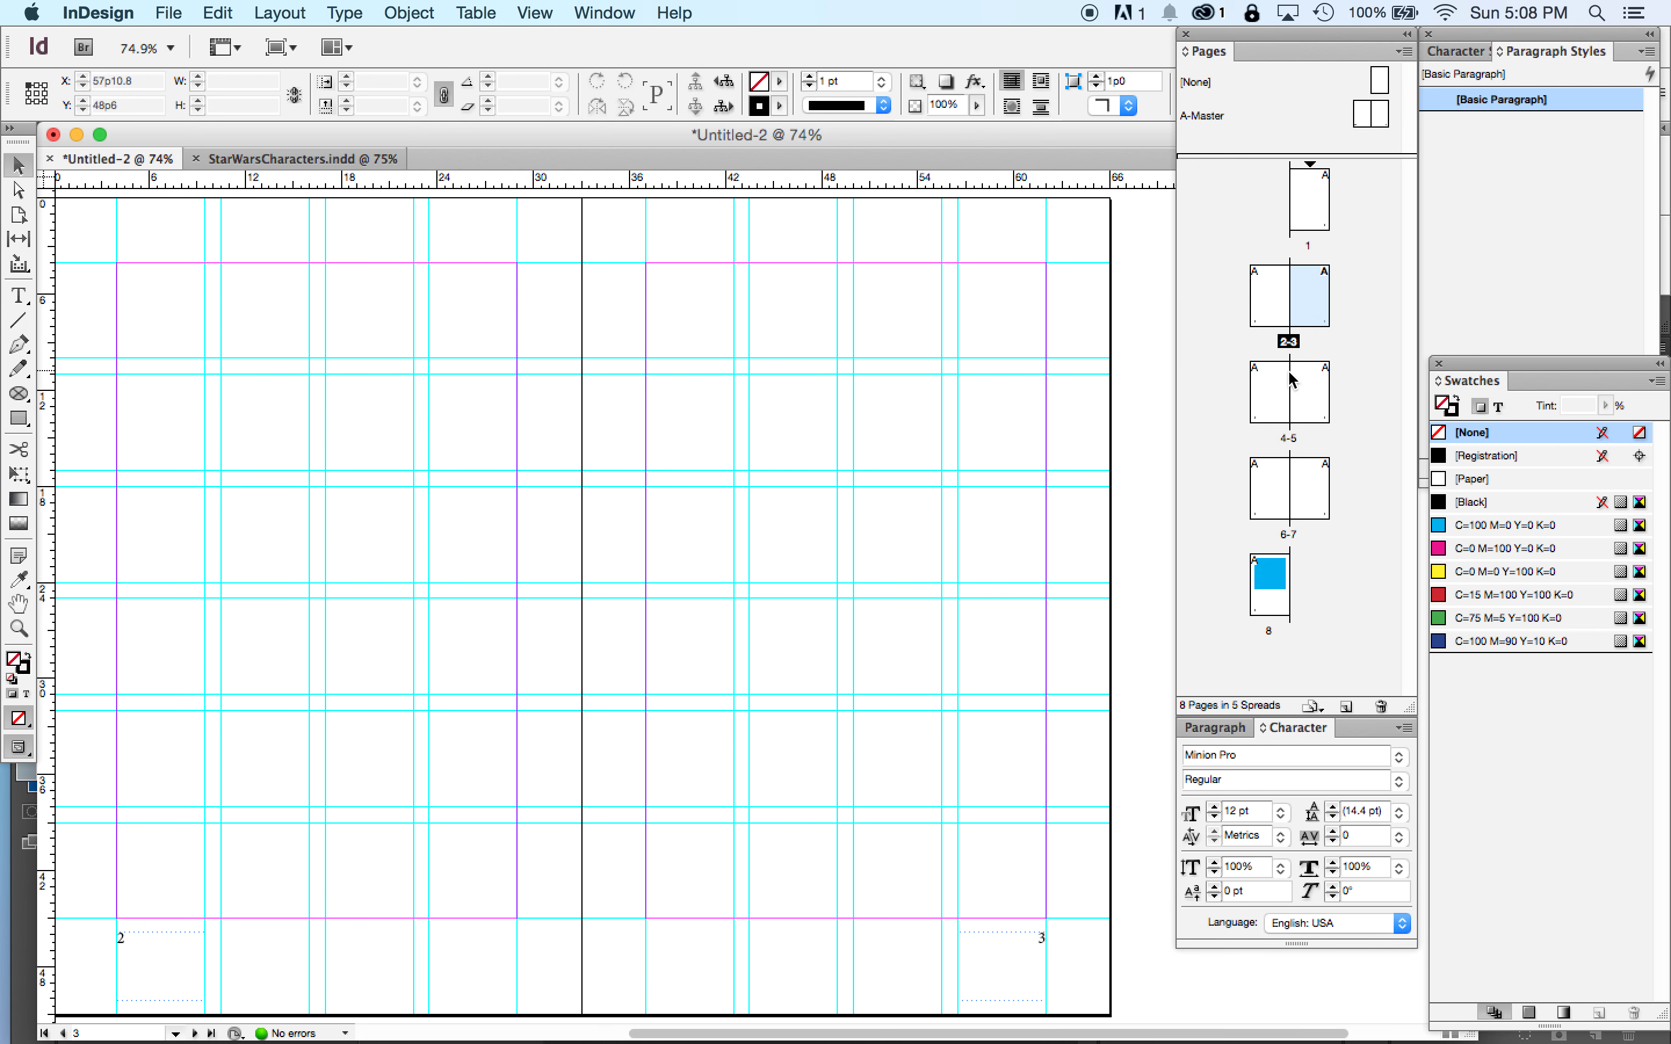
{"action": "double_click", "coordinate": [1275, 384]}
{"action": "double_click", "coordinate": [1315, 415]}
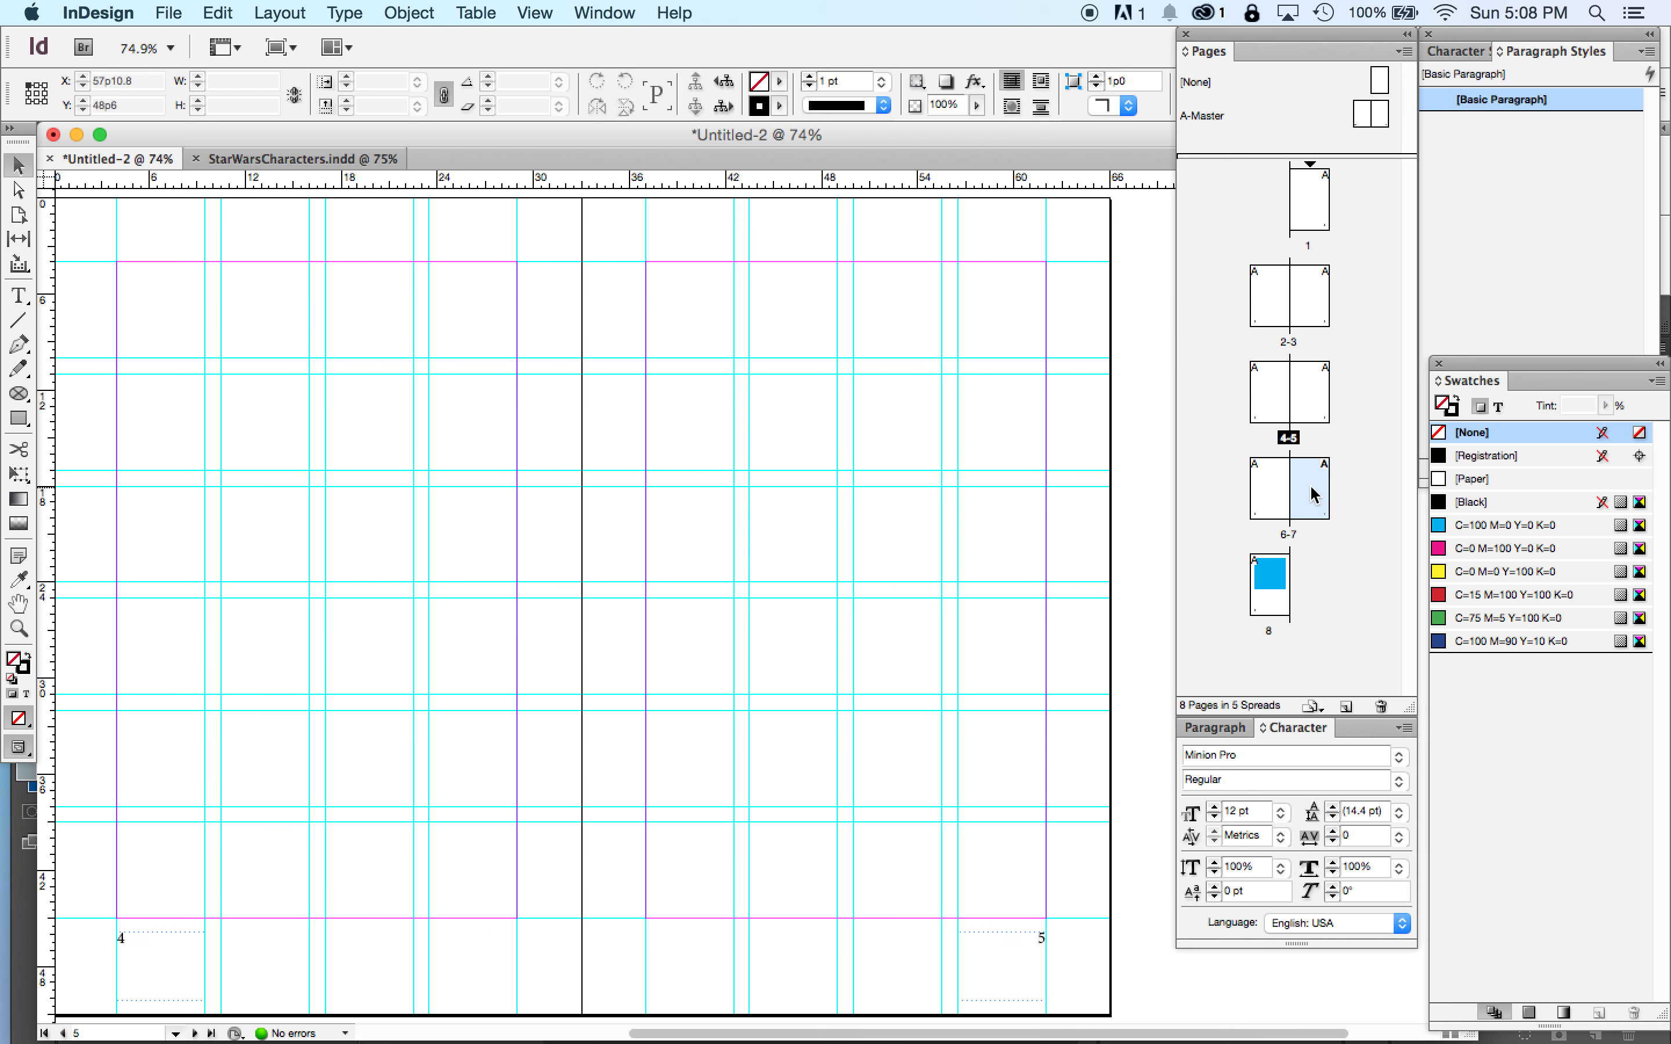
{"action": "double_click", "coordinate": [1265, 490]}
{"action": "double_click", "coordinate": [1277, 400]}
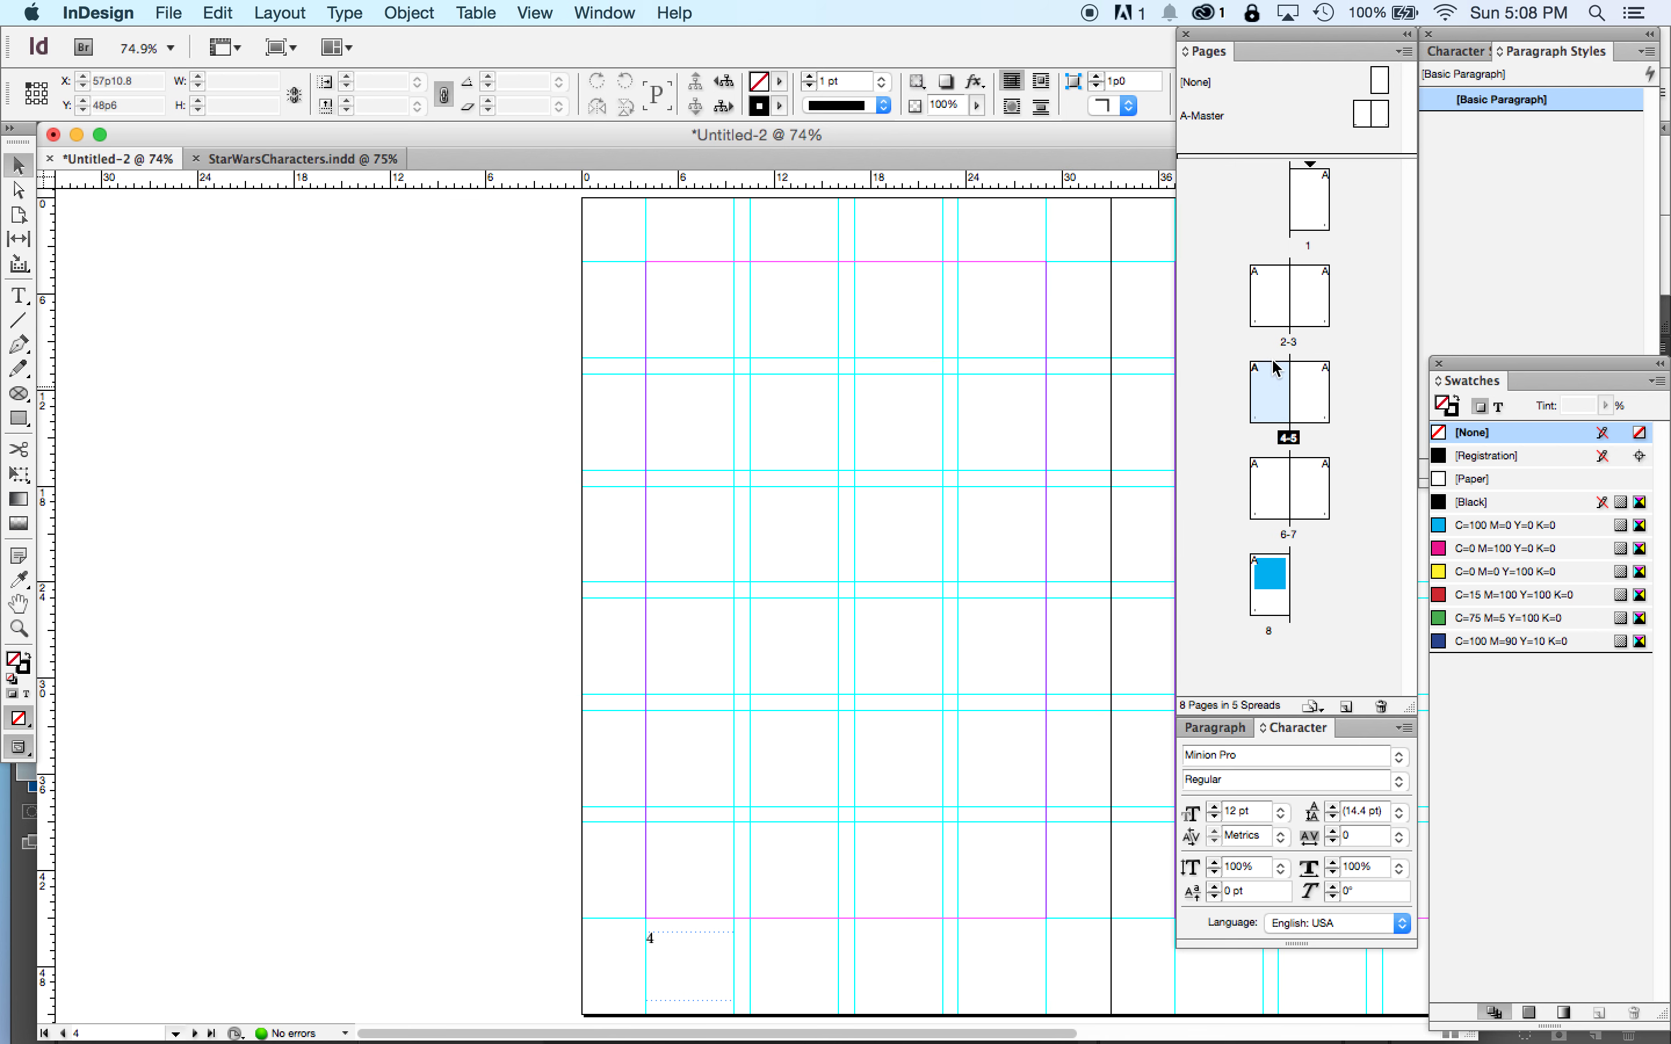
{"action": "double_click", "coordinate": [1275, 302]}
{"action": "double_click", "coordinate": [1315, 298]}
{"action": "double_click", "coordinate": [1310, 184]}
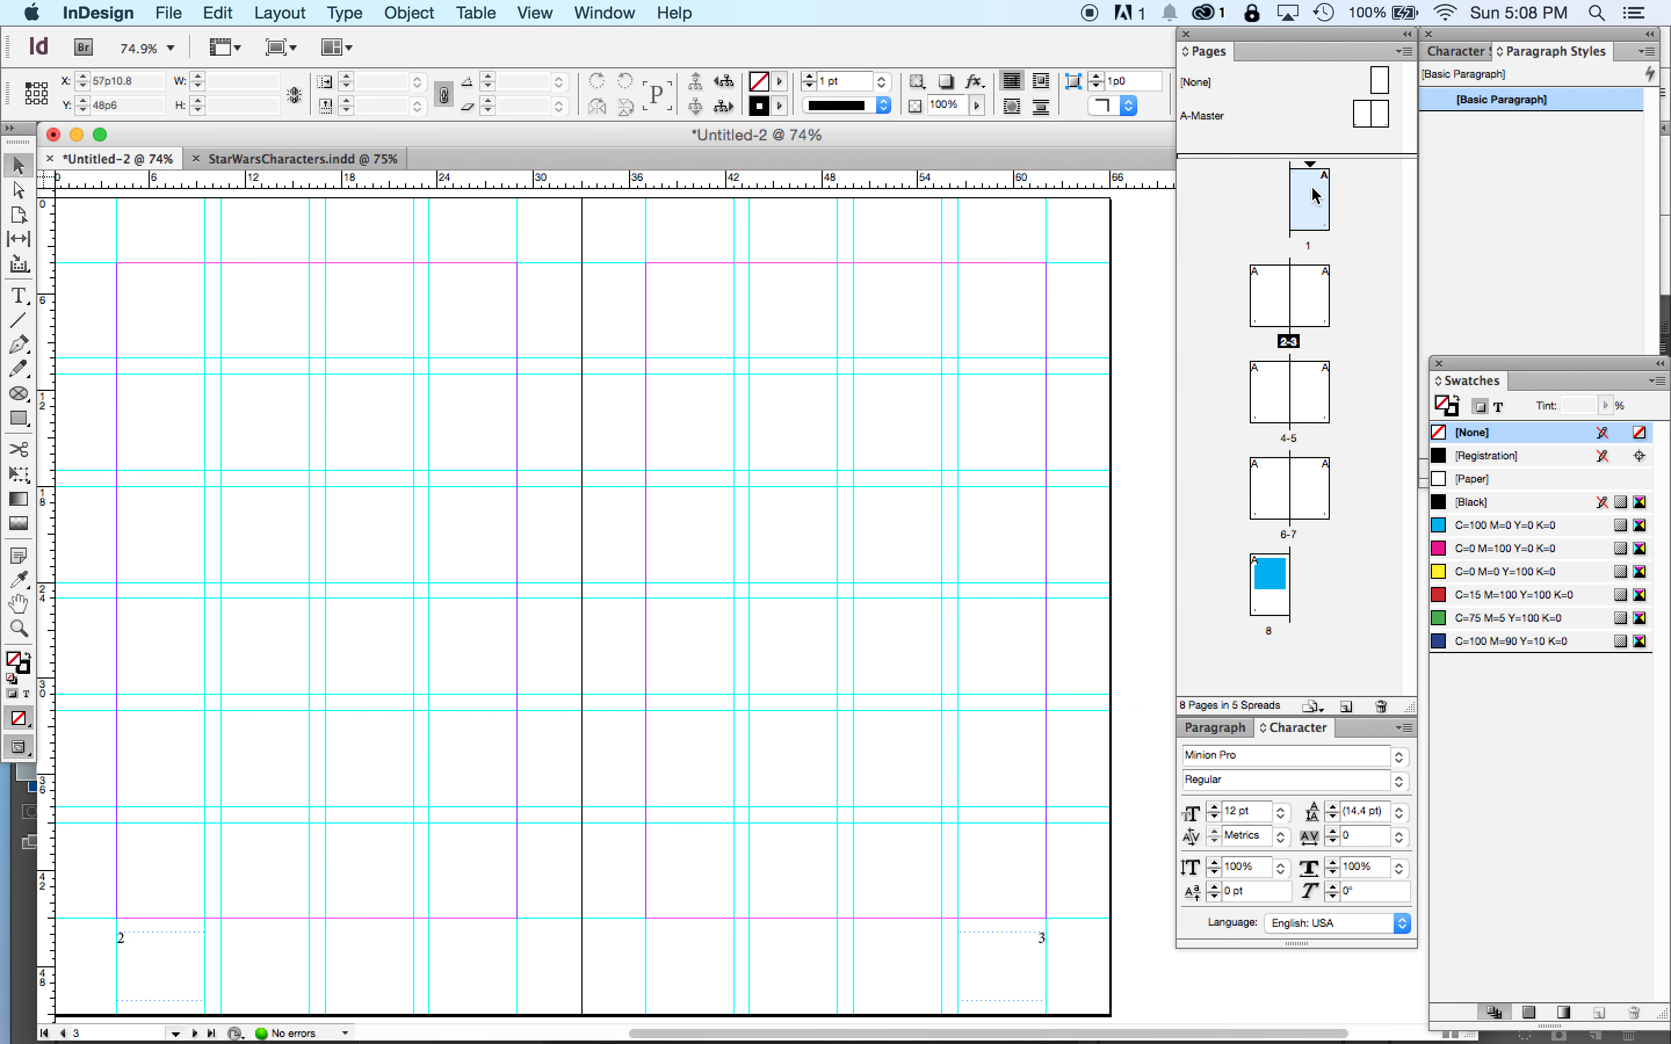
{"action": "scroll", "coordinate": [961, 505], "scroll_direction": "right", "scroll_amount": 3}
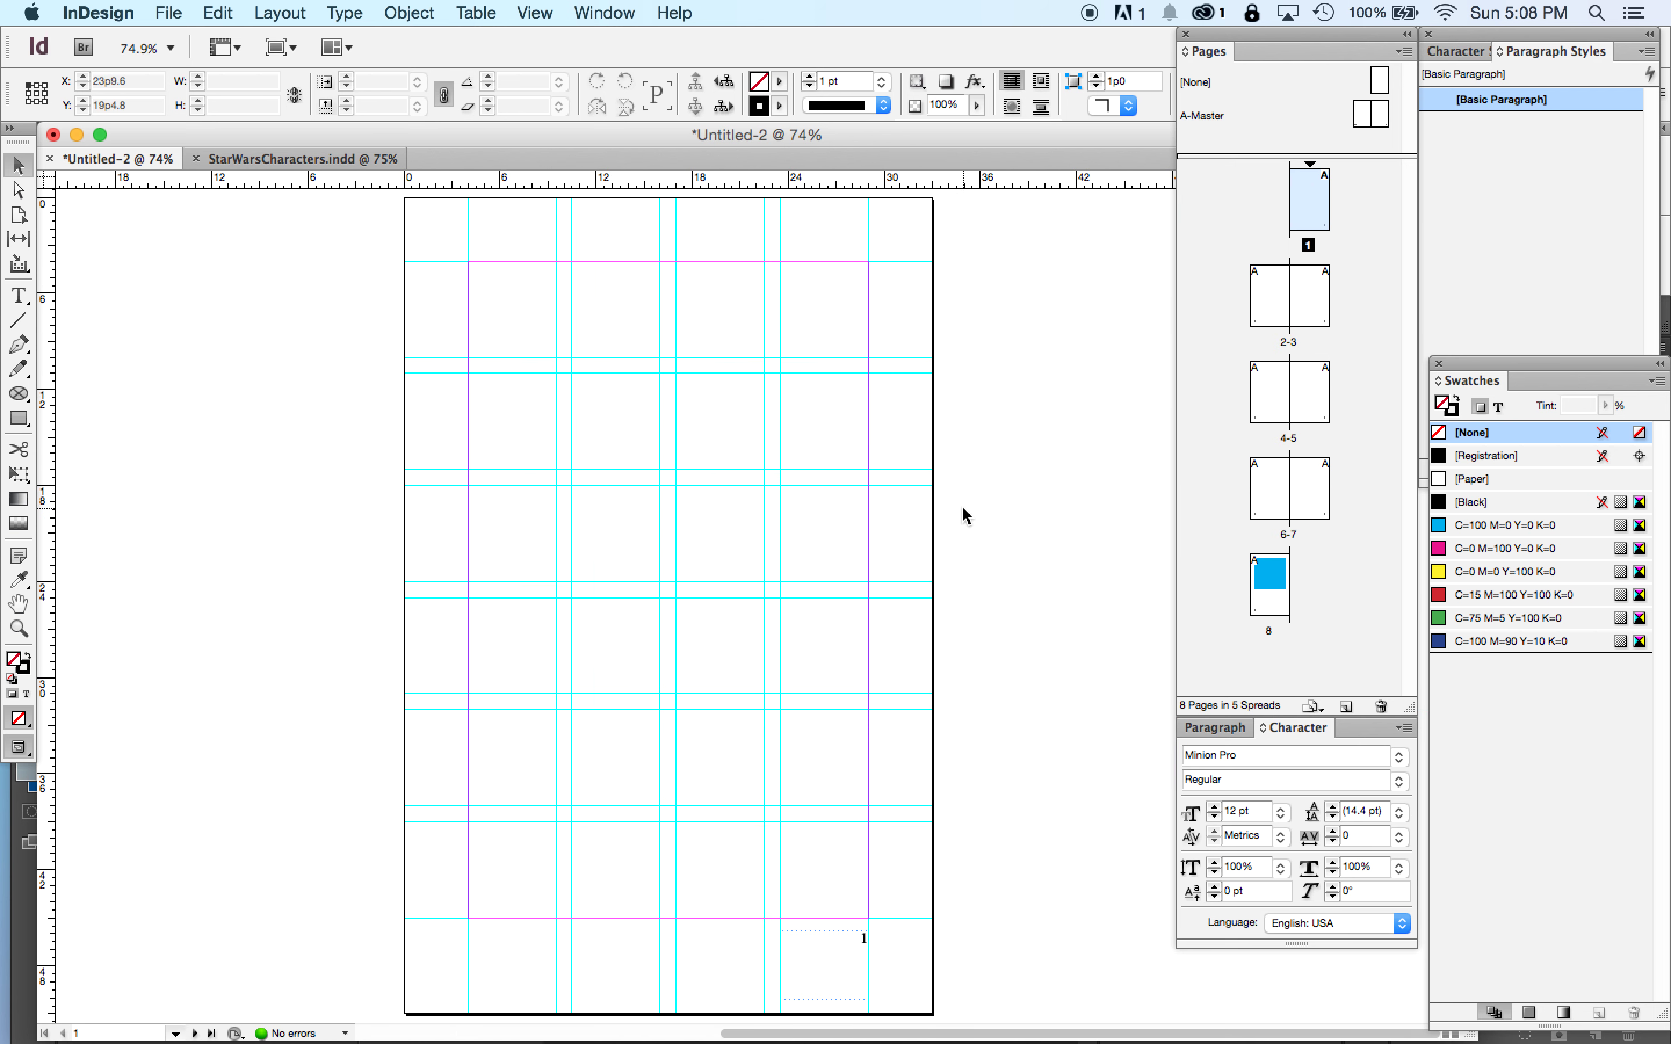
{"action": "left_click", "coordinate": [1091, 14]}
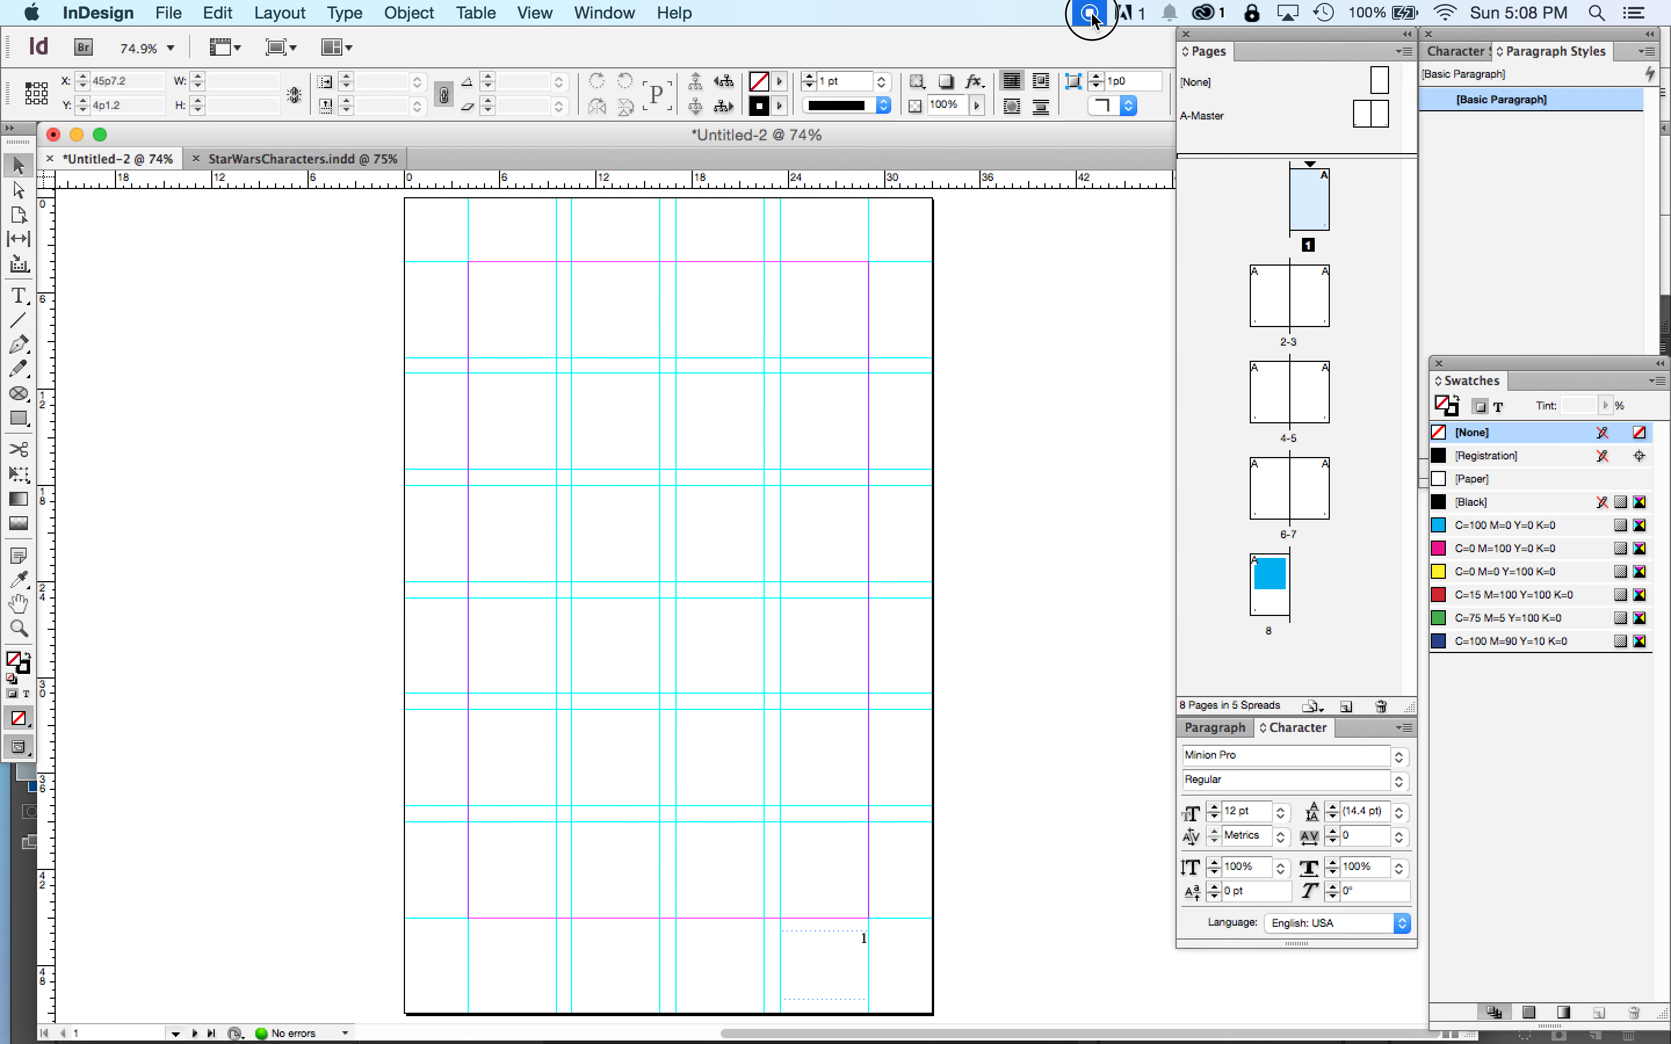